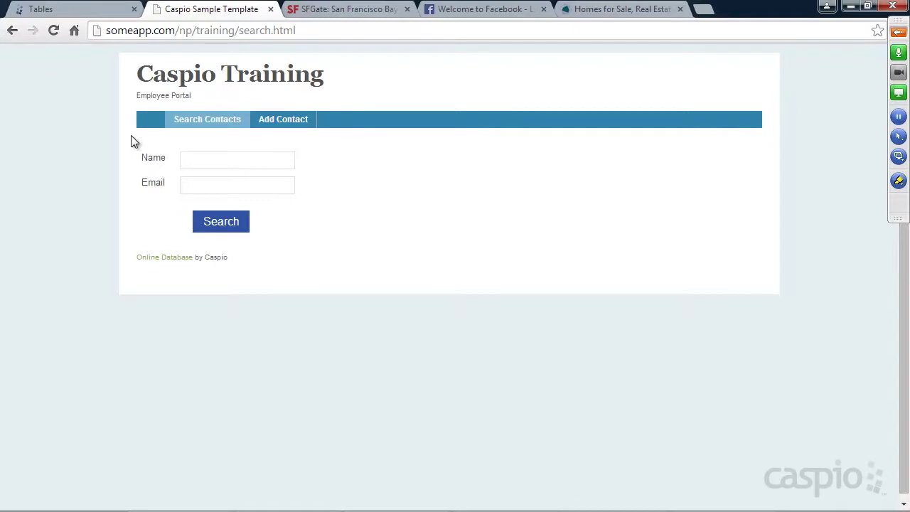
Open the employee portal's Add Contact form, then bring the blank Untitled Notepad document forward.
click(287, 126)
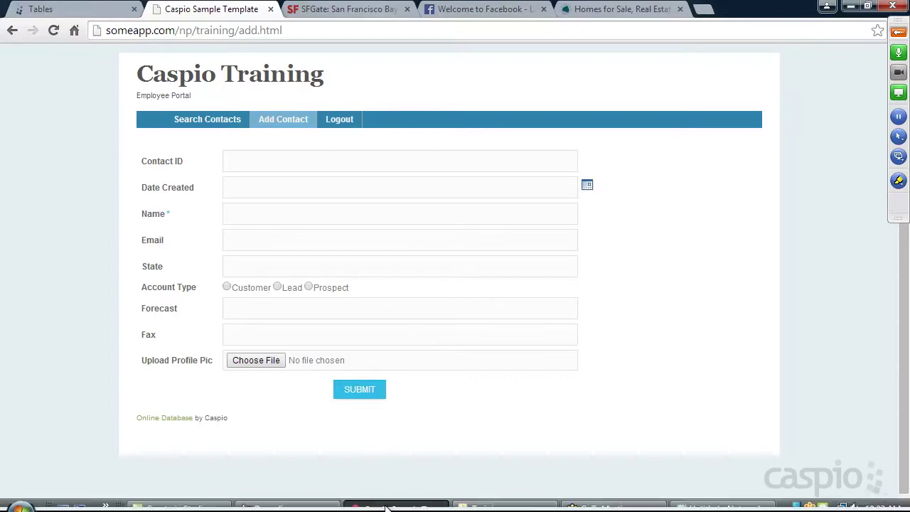
mouse_move(388, 506)
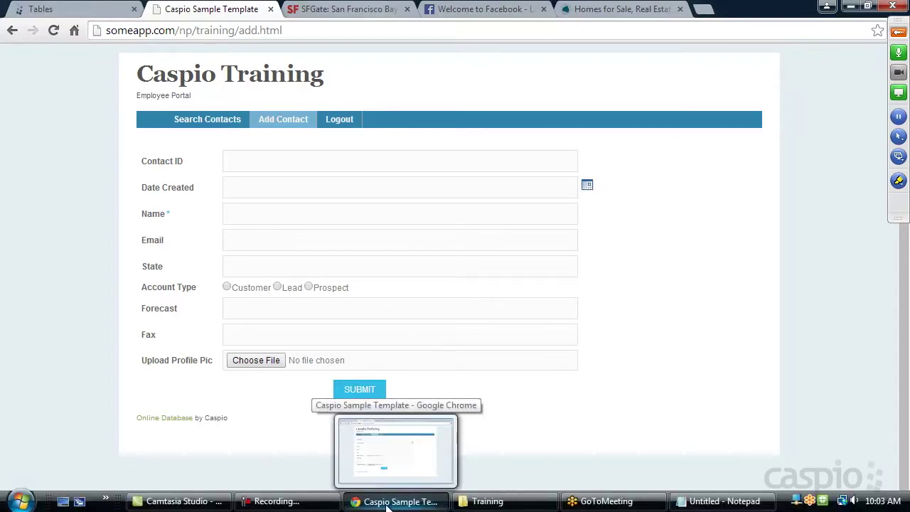
click(714, 501)
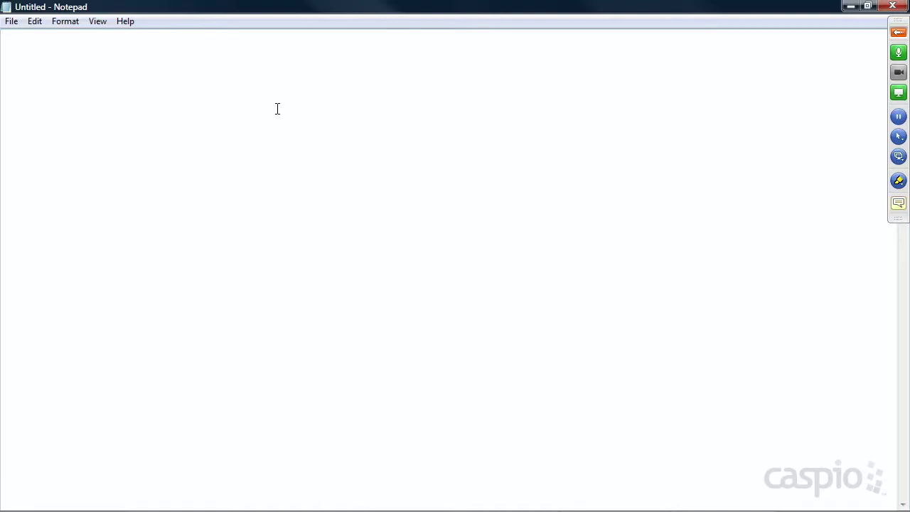
Type the headings PUBLIC, INTERNAL and PUBLIC/INTERNAL on separate lines in Notepad.
text(UBLIC)
key(Return)
key(Return)
text(INTERNAL)
key(Return)
key(Return)
text(PUBLIC/INTERNAL)
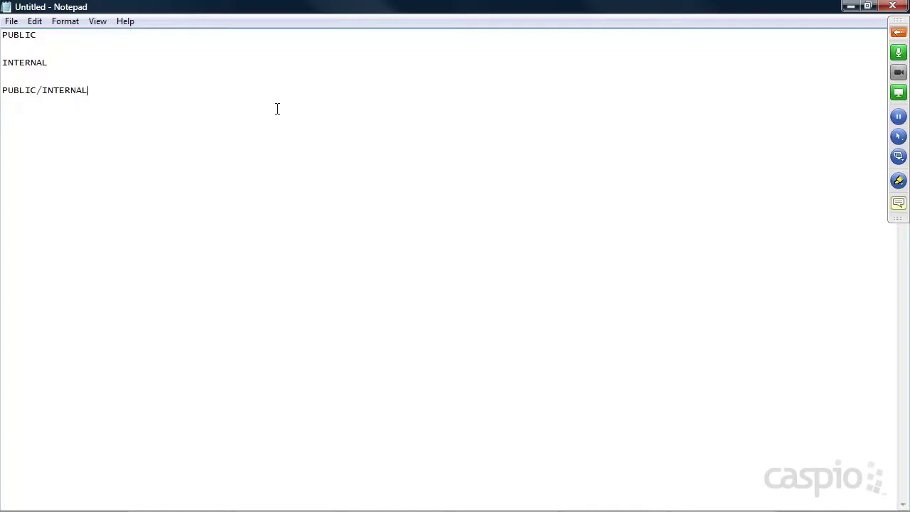
Under PUBLIC, list '- salary dabase', '- mugshot database' and '- recipe guide', then return to Chrome.
click(51, 36)
key(Return)
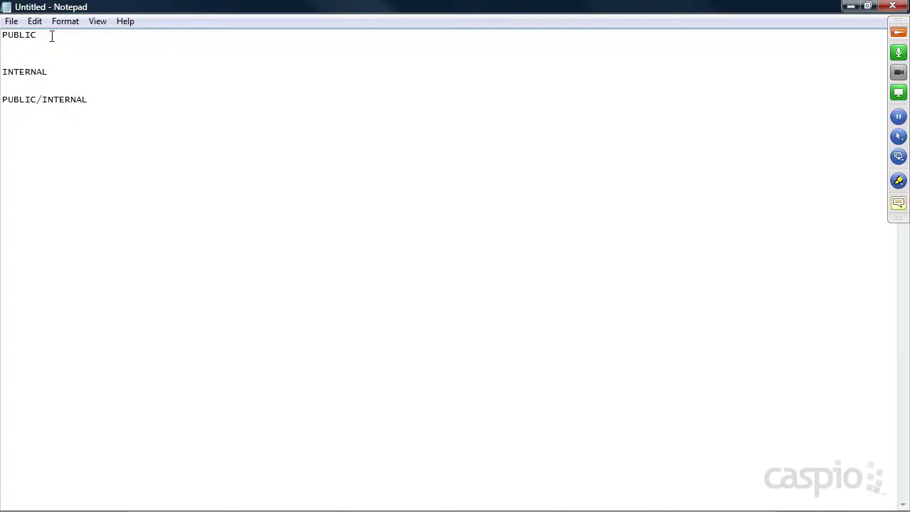
text(- salary dabase)
key(Return)
text(- m)
key(BackSpace)
text(m)
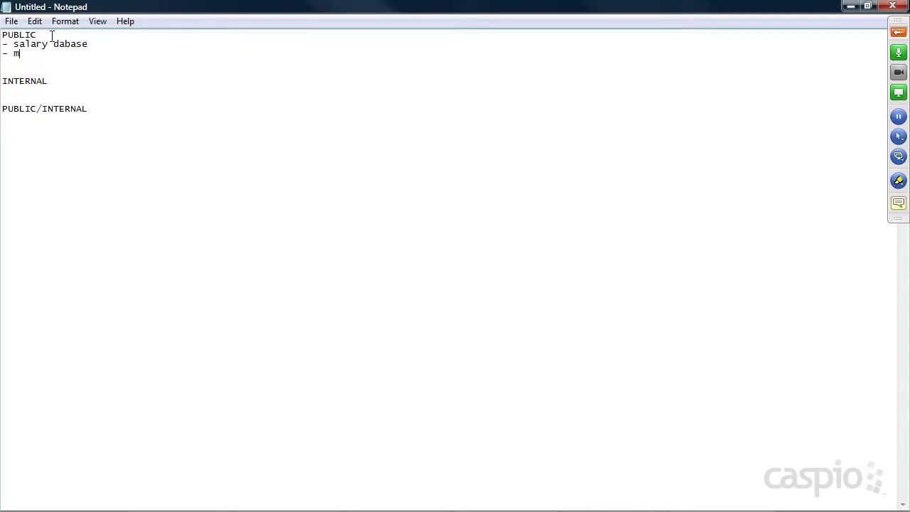
text(ugshot database)
key(Return)
text(- recipe guide)
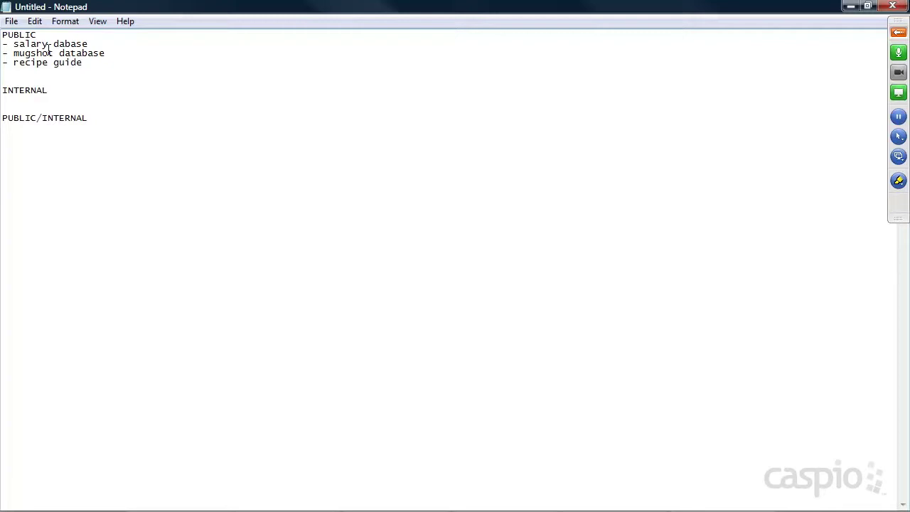
mouse_move(85, 62)
mouse_down()
mouse_move(12, 63)
mouse_move(86, 62)
mouse_up()
click(387, 506)
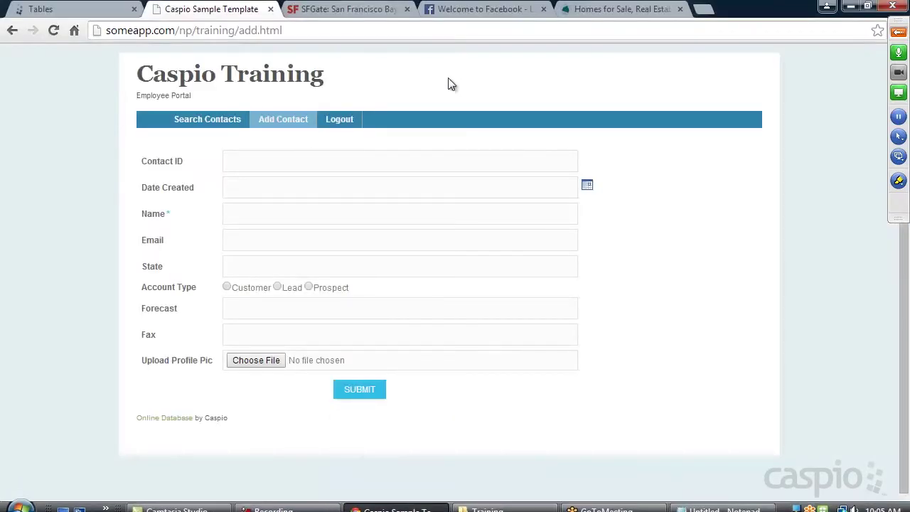
On SFGate, go to Food > Recipes and run a search from the Search Recipes box.
click(355, 9)
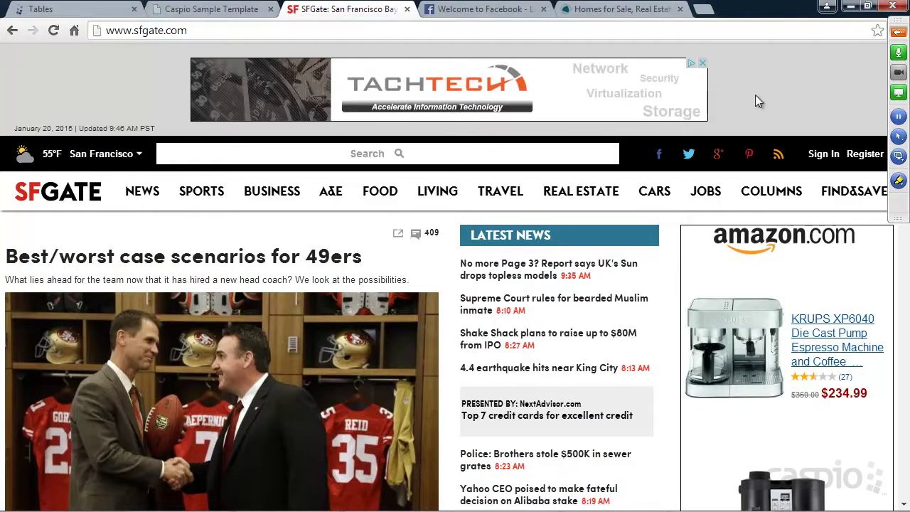
mouse_move(378, 194)
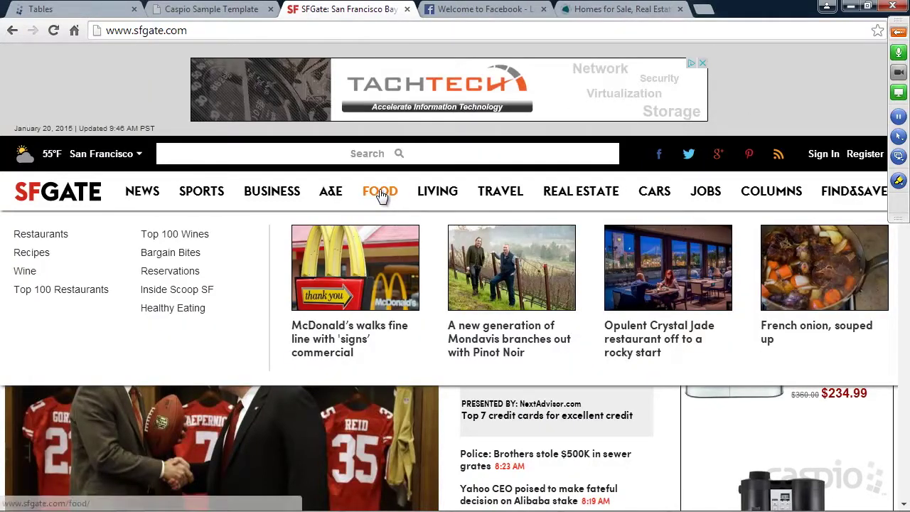
click(35, 254)
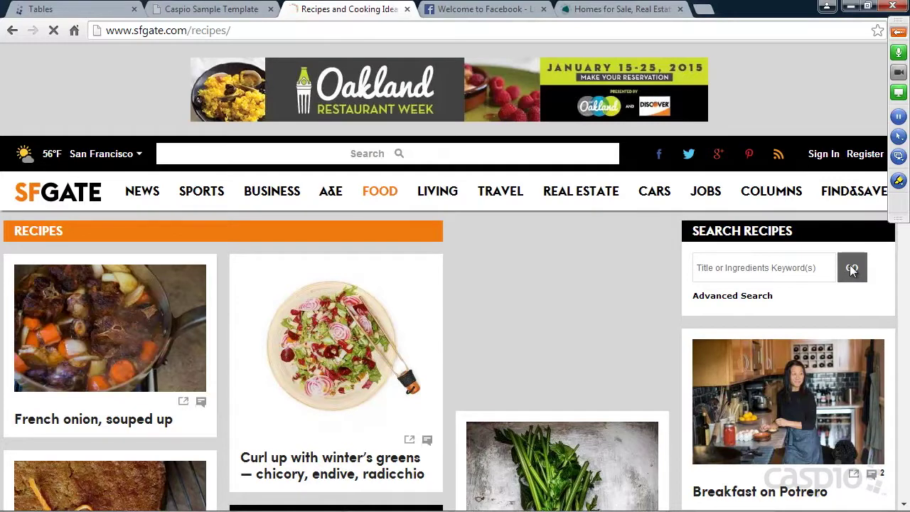
click(852, 269)
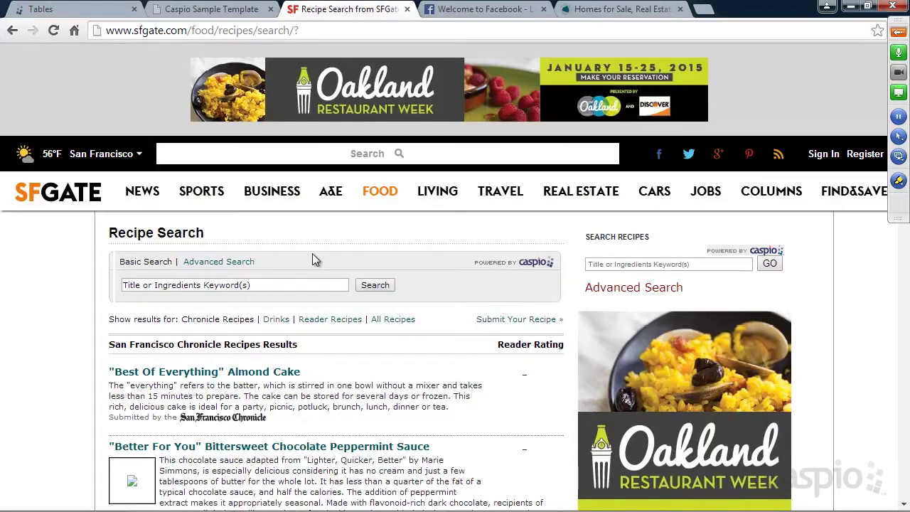
Scroll through the Chronicle recipe search results, then return to the Notepad notes.
scroll(476, 247, down, 2)
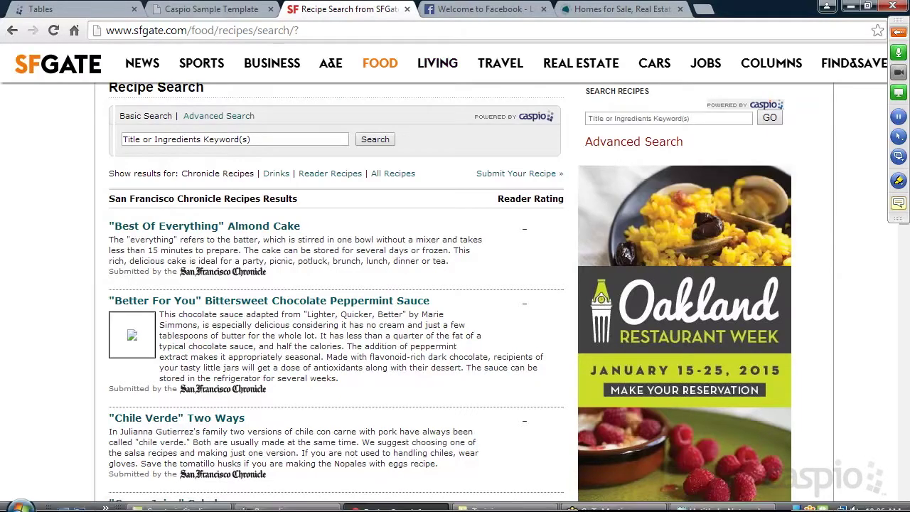
click(696, 506)
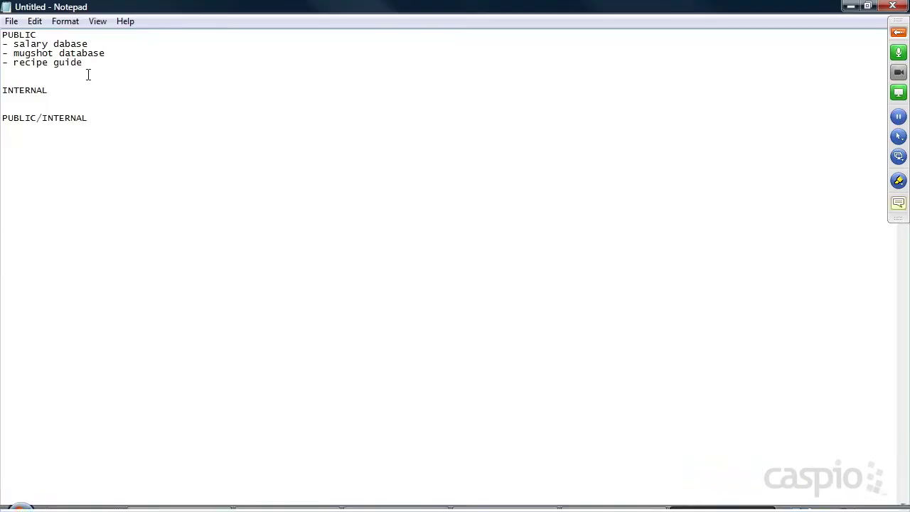
Under INTERNAL, list CRM, Project Management, Task Management and Manage Customer Forecast as dash items.
drag(83, 62, 35, 62)
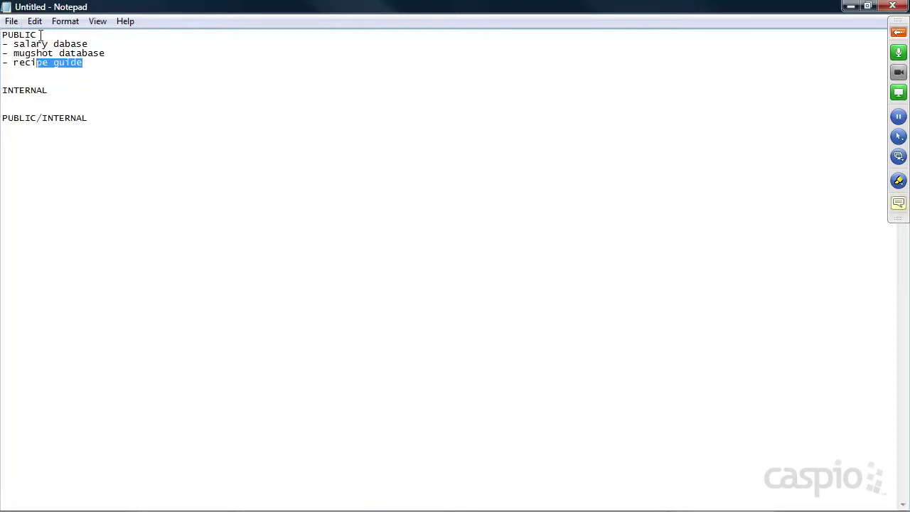
click(58, 90)
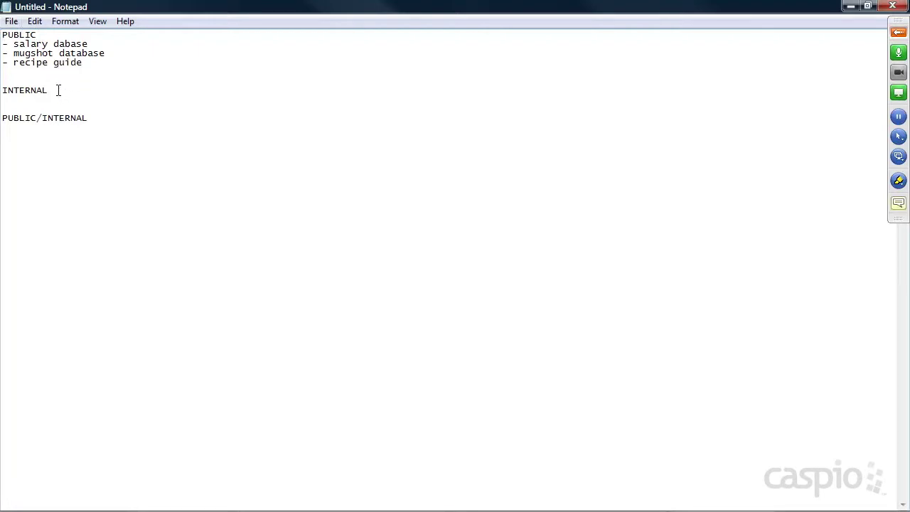
key(Return)
text(- memb)
key(BackSpace)
key(BackSpace)
key(BackSpace)
key(BackSpace)
text(CRM)
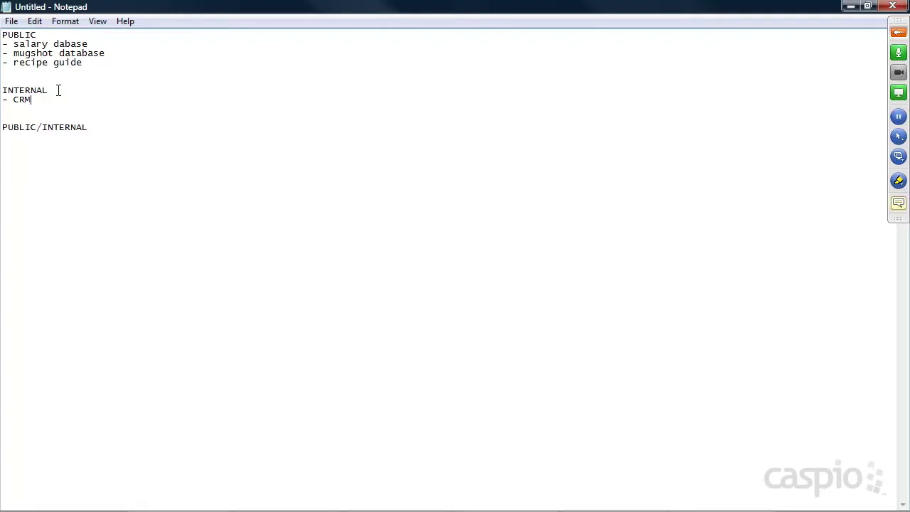
key(Return)
text(- Project Mag)
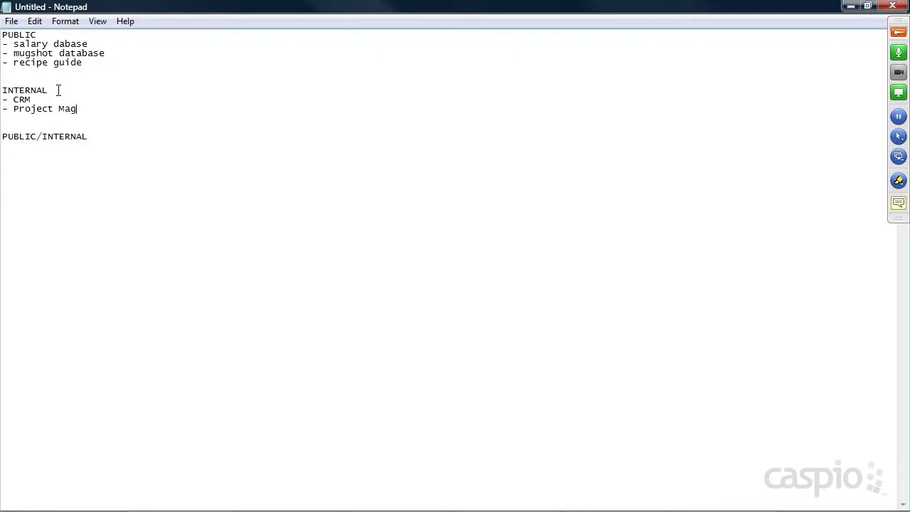
text(nagement)
key(Return)
text(- Task Management)
key(Return)
text(- Manage )
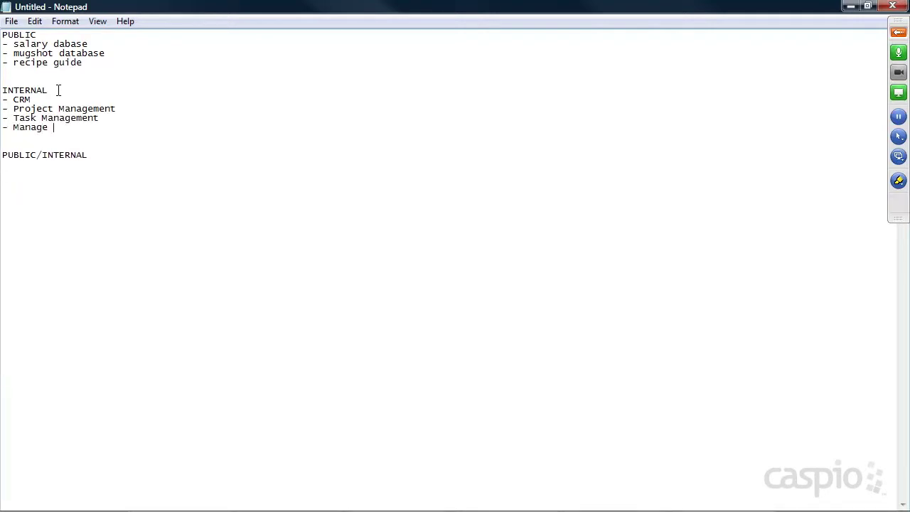
text(Customer Forecast)
mouse_move(159, 128)
mouse_down()
mouse_move(13, 128)
mouse_move(153, 128)
mouse_up()
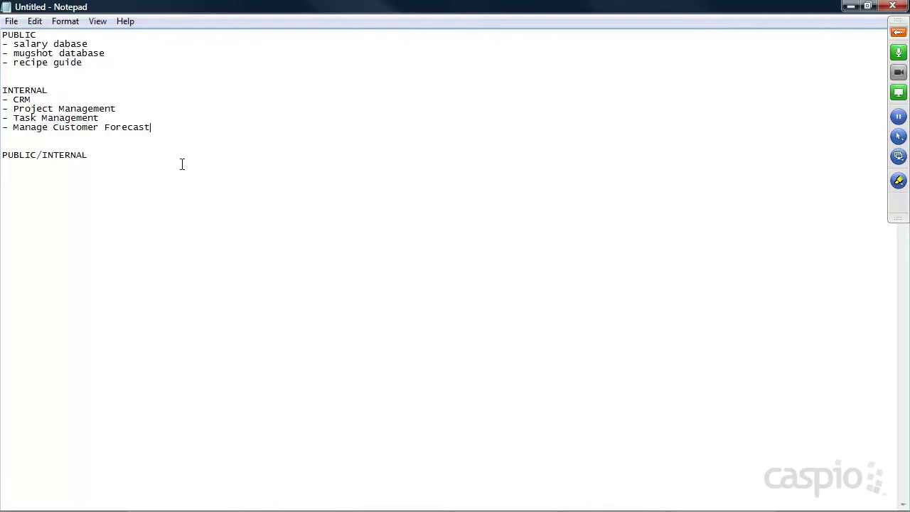
Show the Caspio Bridge apps page with 123 Manage Customer Forecast, then return to Notepad.
click(394, 501)
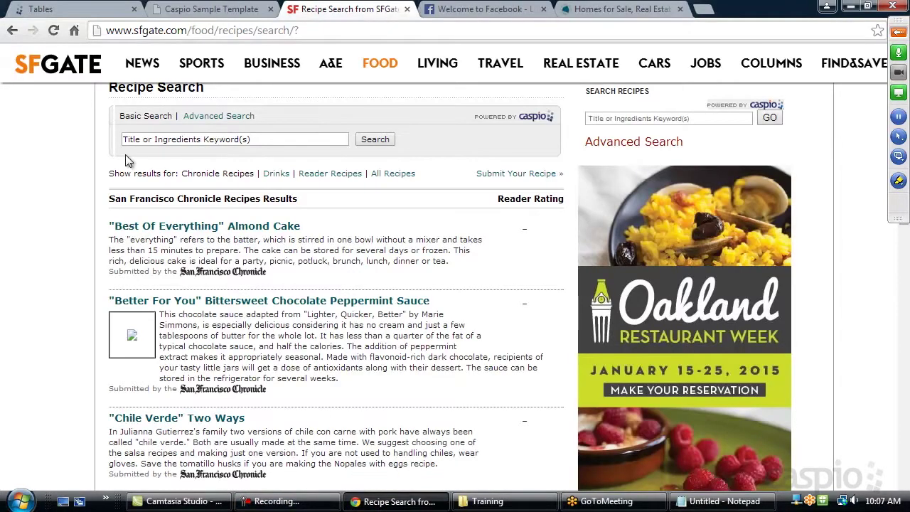
click(68, 12)
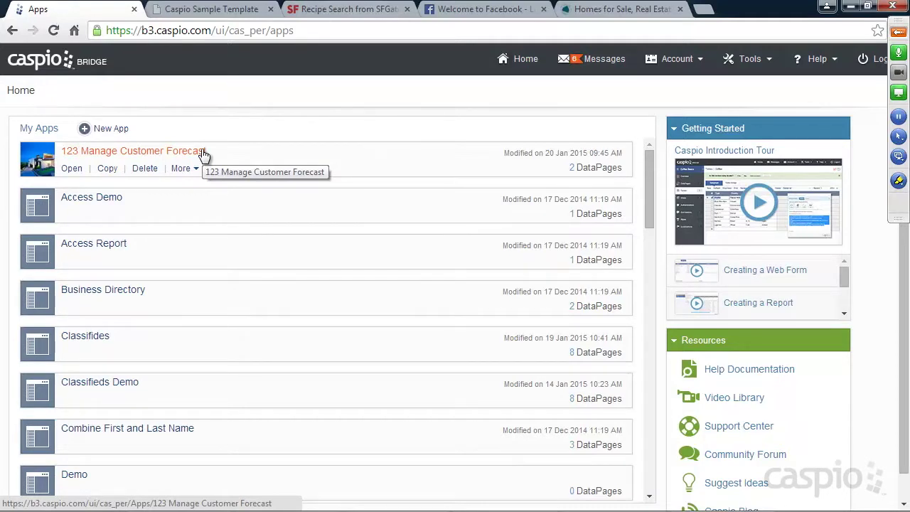
mouse_move(551, 510)
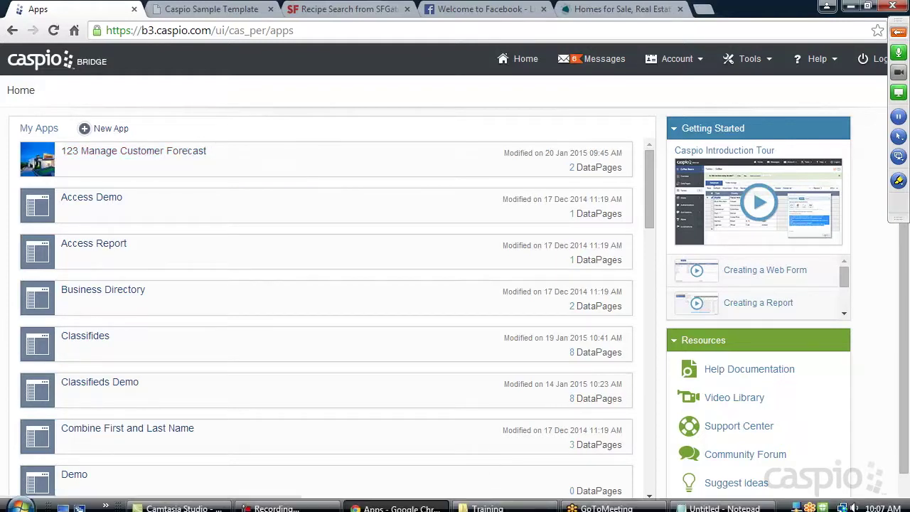
click(723, 501)
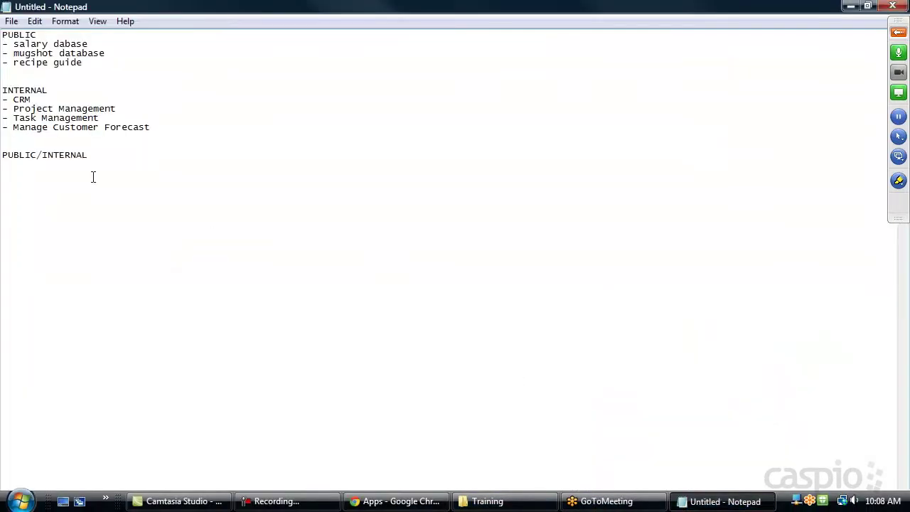
Add '- facebook' and '- realtor.com' under PUBLIC/INTERNAL, then minimize Notepad.
text(-)
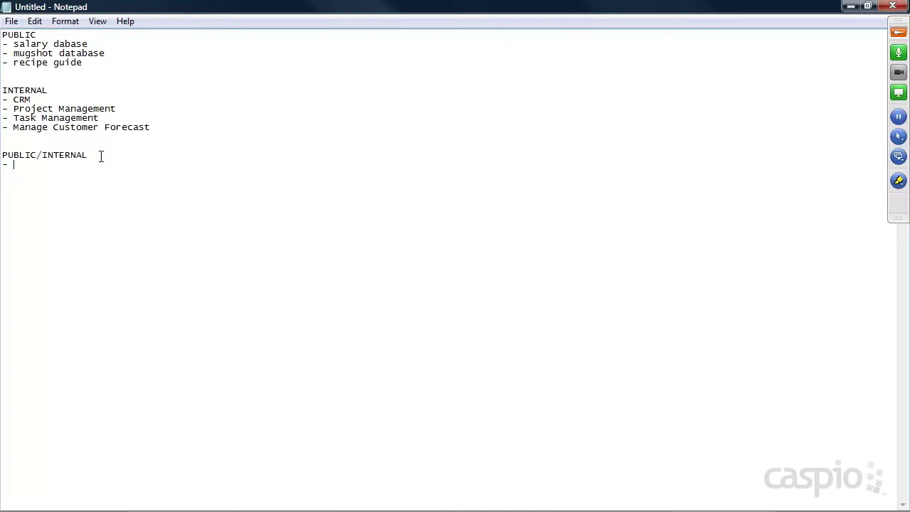
text( facebook)
key(Return)
text(- realtor.com)
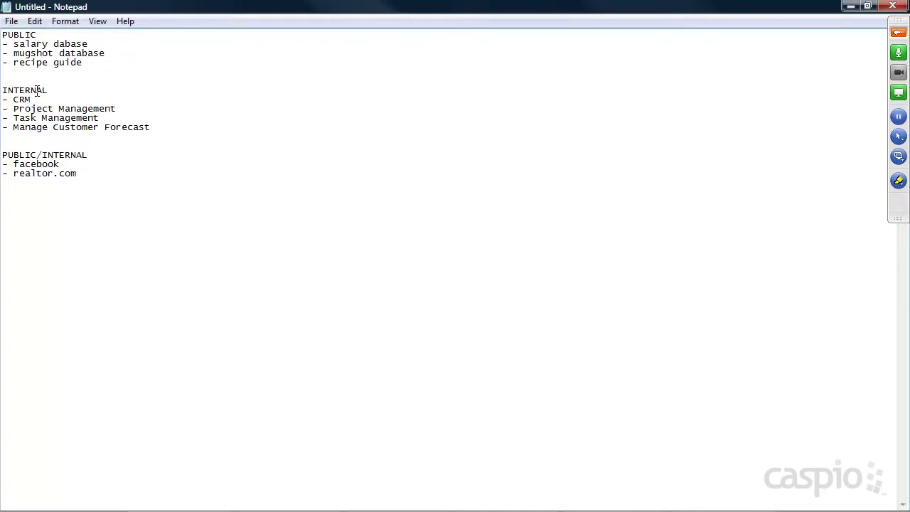
click(850, 7)
Show the Facebook login page and its web address, then switch to the realtor.com tab.
click(488, 10)
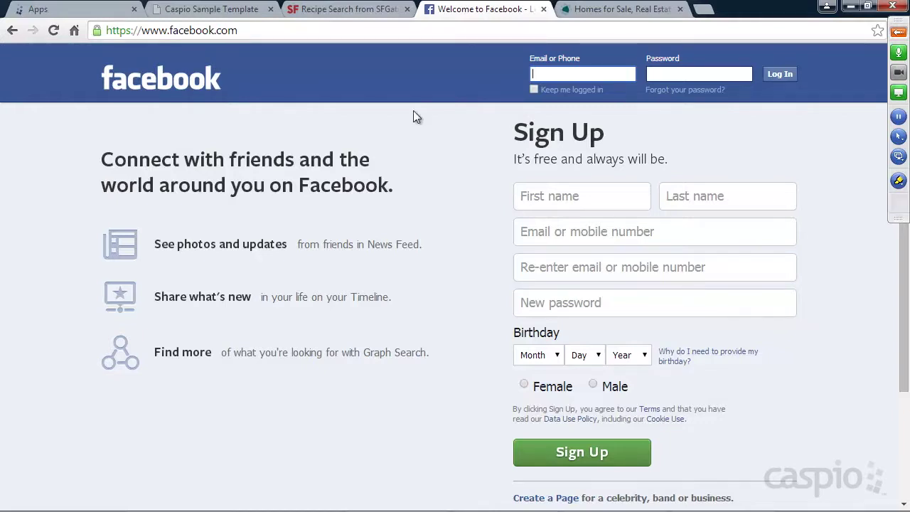
click(249, 32)
click(264, 32)
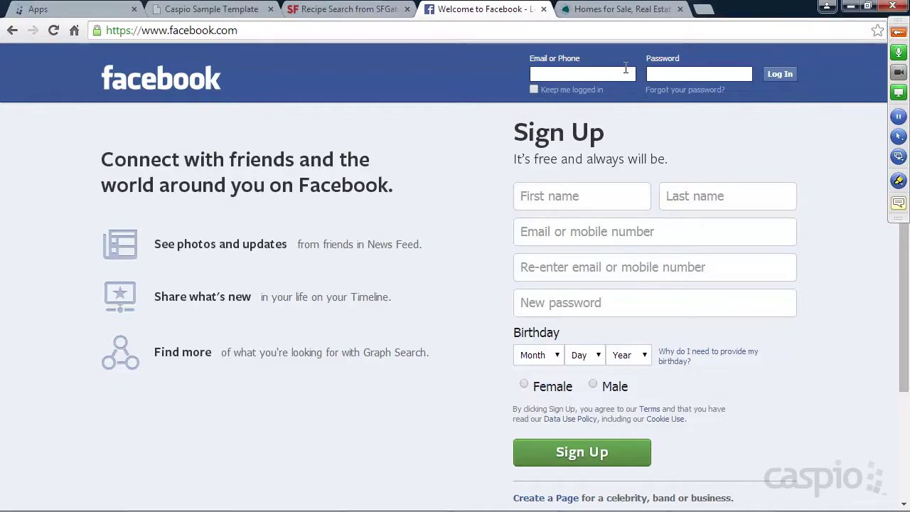
click(619, 12)
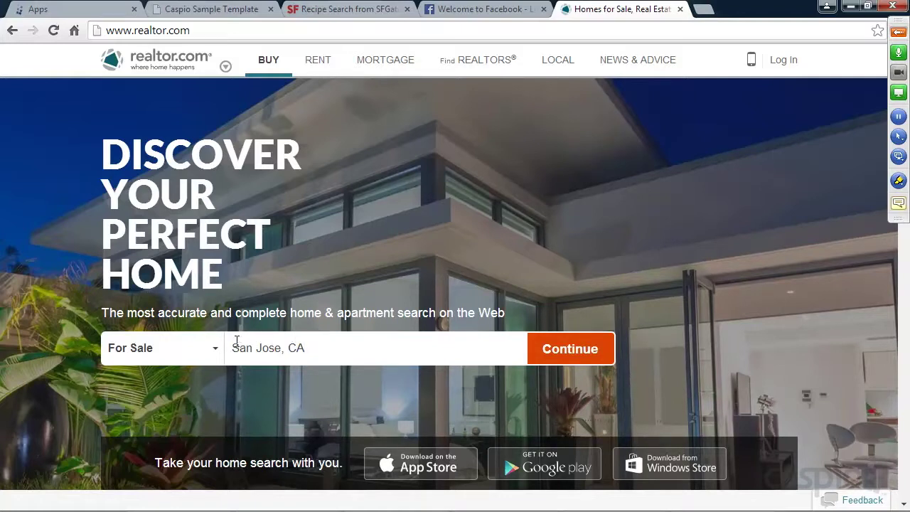
Search San Jose, CA homes for sale and save the $699,000 listing in 95125.
click(569, 355)
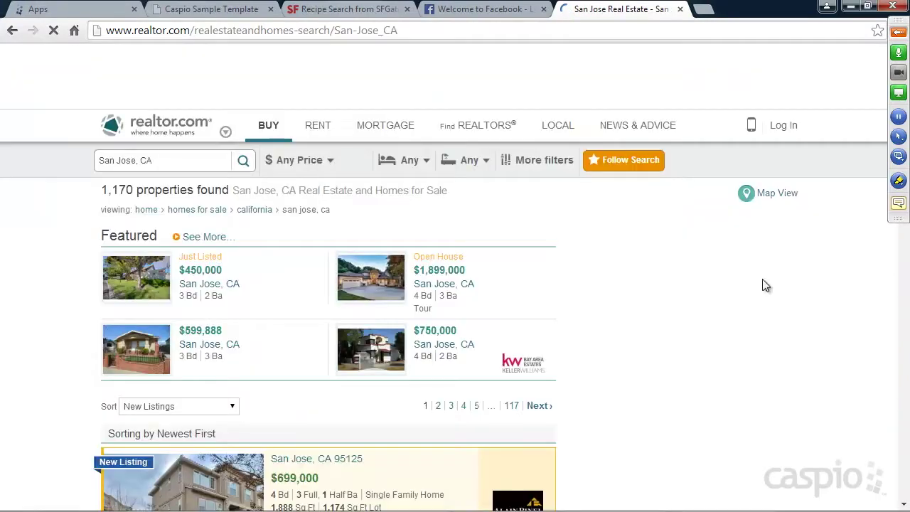
scroll(525, 282, down, 5)
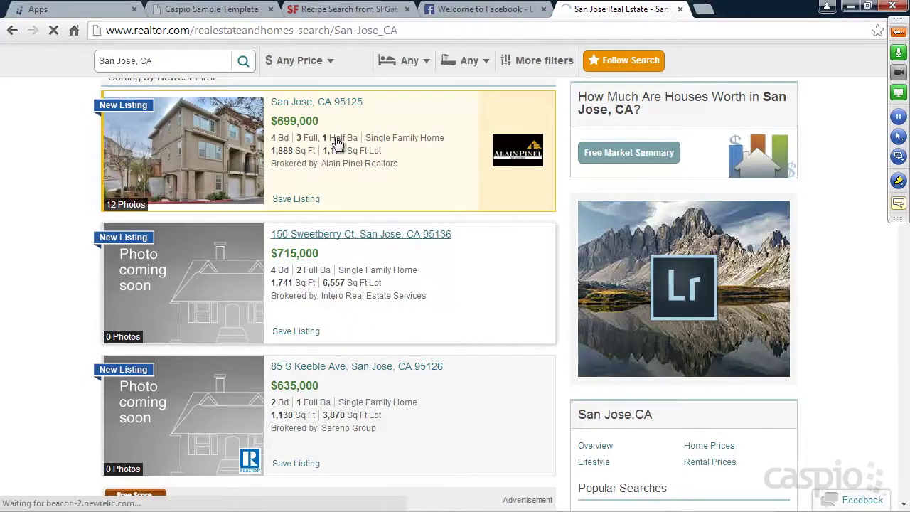
scroll(307, 211, up, 1)
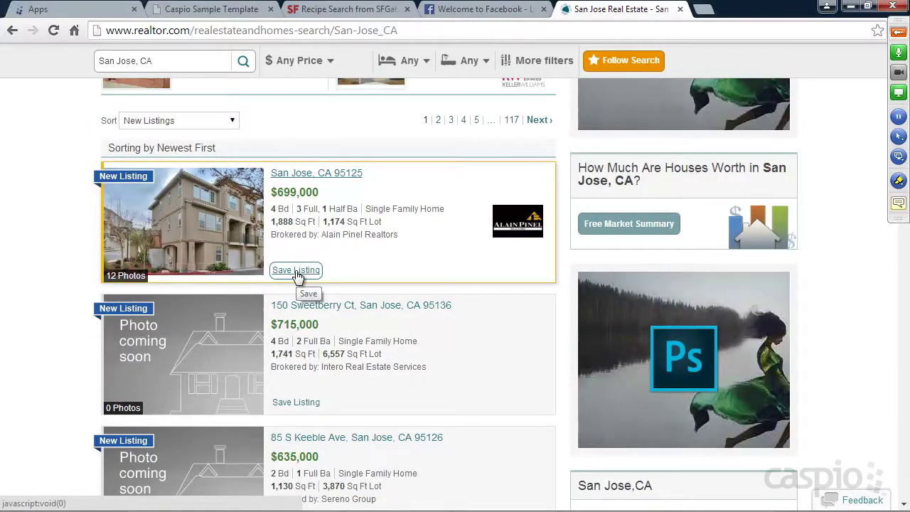
click(304, 270)
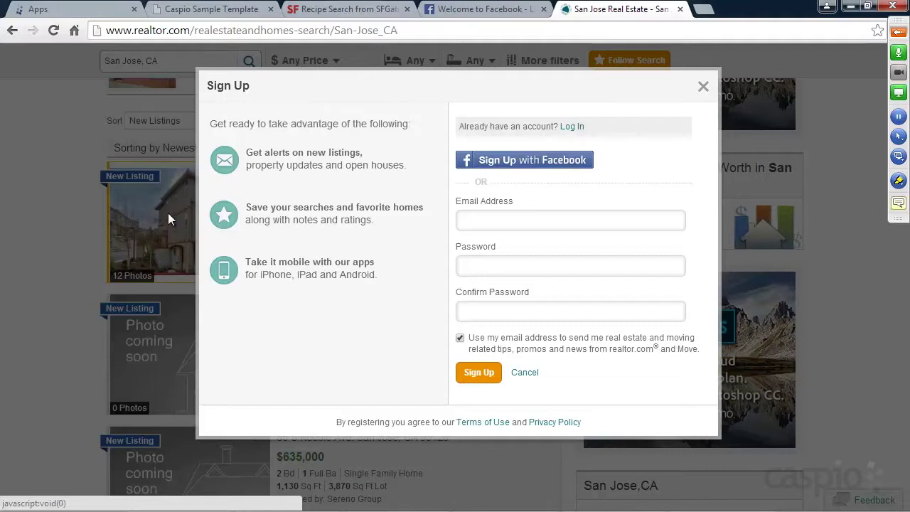
Click into the Password field of the Realtor.com sign-up form.
click(647, 267)
Switch to the Realtor.com log-in form, dismiss it, and close the San Jose real estate tab.
click(571, 127)
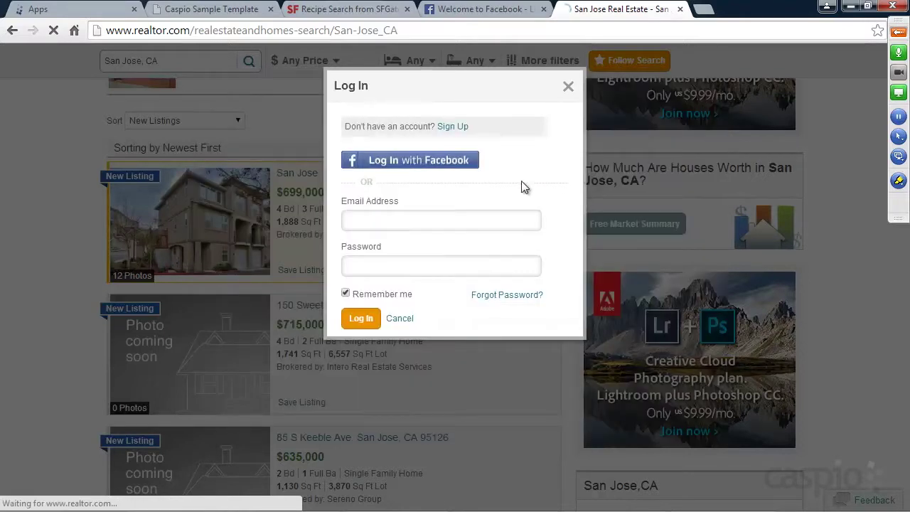
click(435, 217)
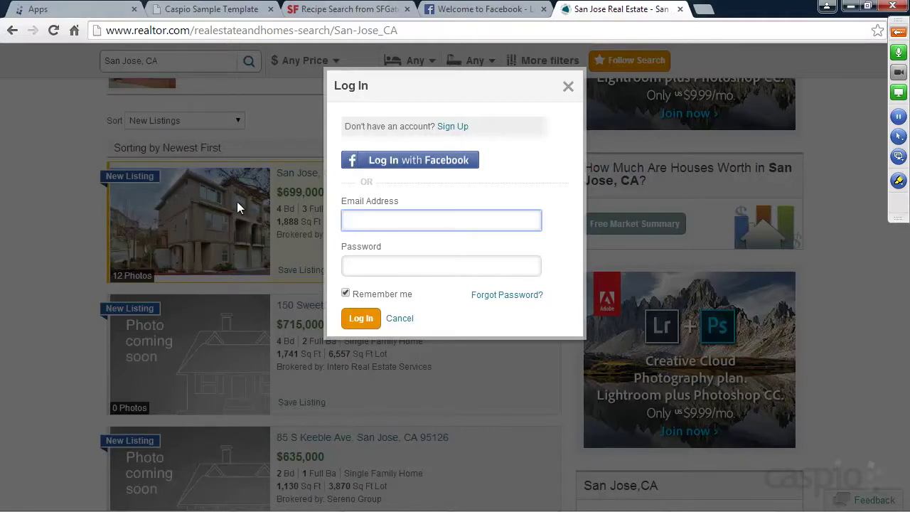
click(568, 87)
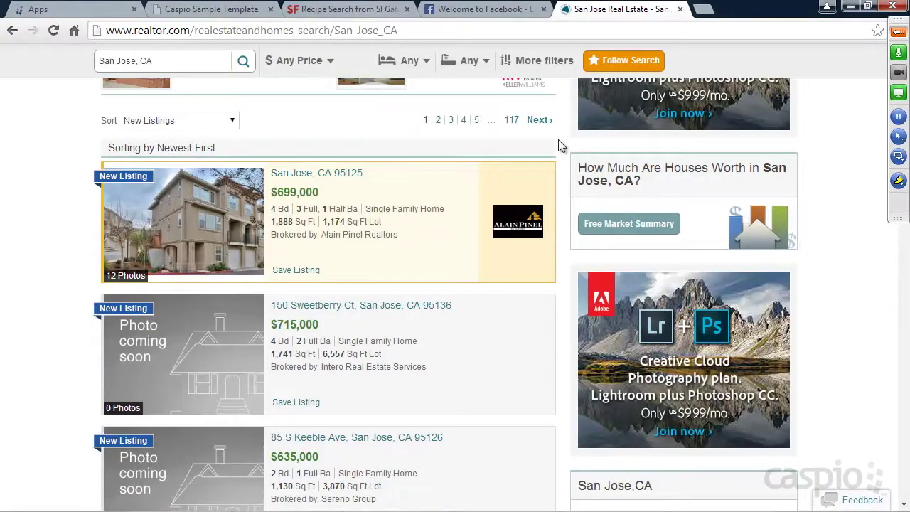
click(680, 9)
Close the Facebook and SFGate recipe tabs and return to the Untitled Notepad notes.
click(543, 10)
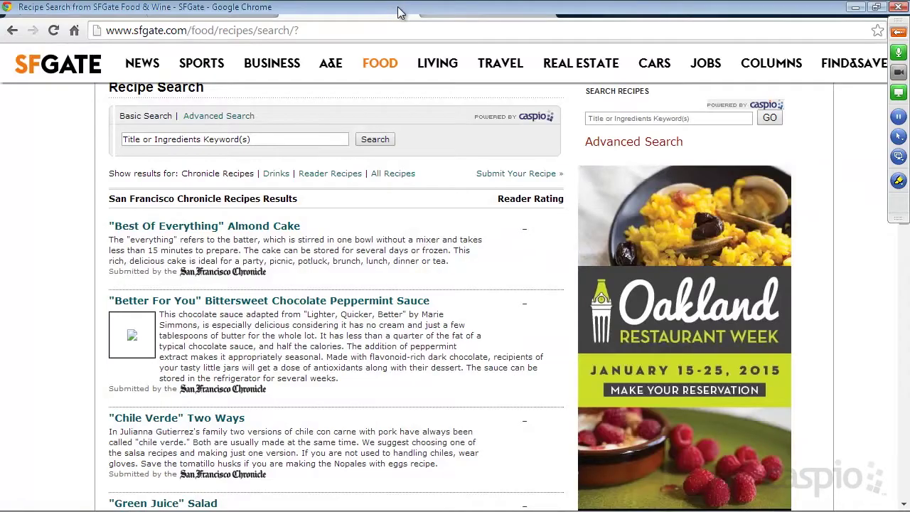
click(406, 9)
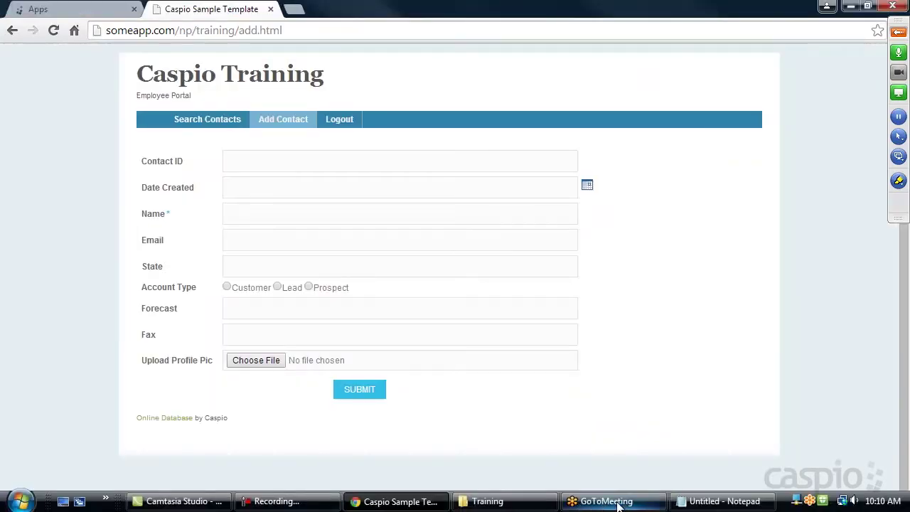
click(688, 502)
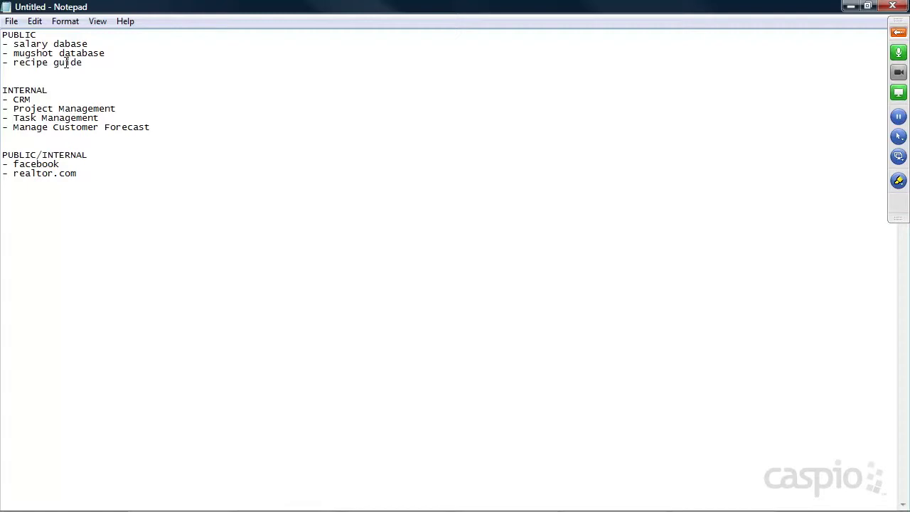
Add a dashed divider below the list and paste 'Manage Customer Forecast' beneath it.
click(101, 195)
text(-----------------------------------------------)
drag(162, 126, 15, 124)
key(ctrl+c)
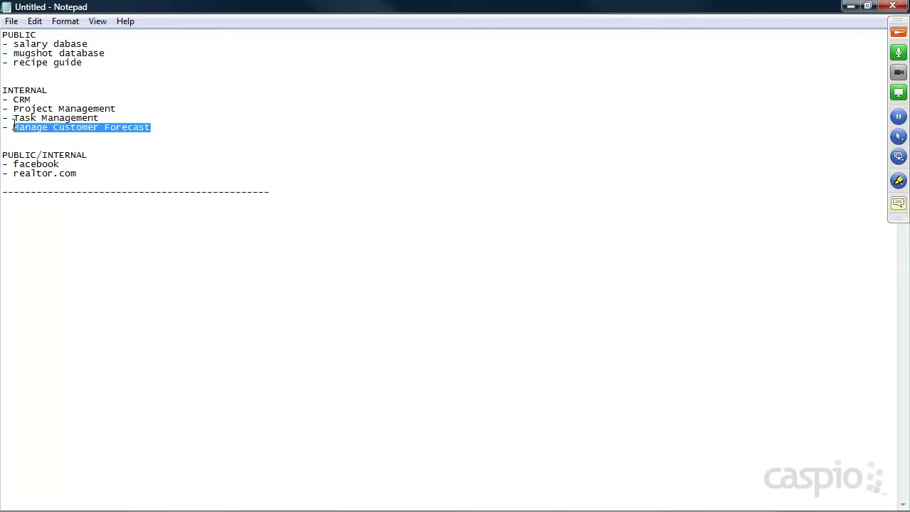
click(291, 193)
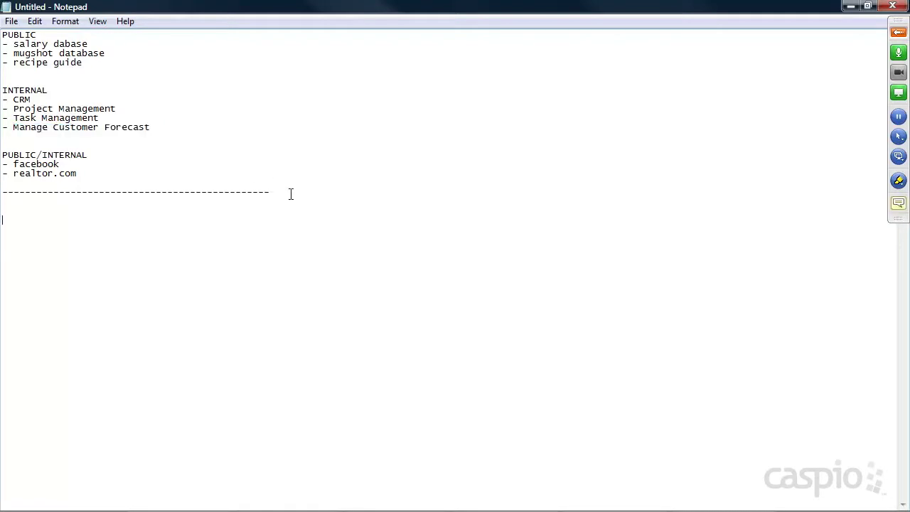
key(ctrl+v)
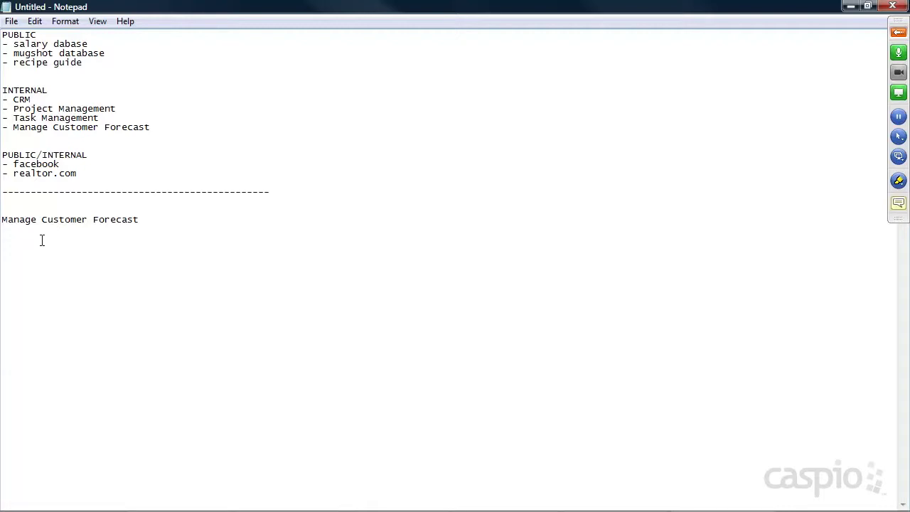
Add 'Management' and 'Employees' headings under the title, separated by blank lines.
text(Management)
key(Return)
key(Return)
text(Employees)
click(149, 217)
key(Return)
click(81, 258)
key(Return)
text(Supervisor)
drag(64, 266, 1, 265)
key(BackSpace)
key(BackSpace)
Under Employees, add '- add new customer forecast (submission form)' and '- view/manage their own forecast (report)'.
click(75, 273)
key(Return)
text(- add new customer forecast)
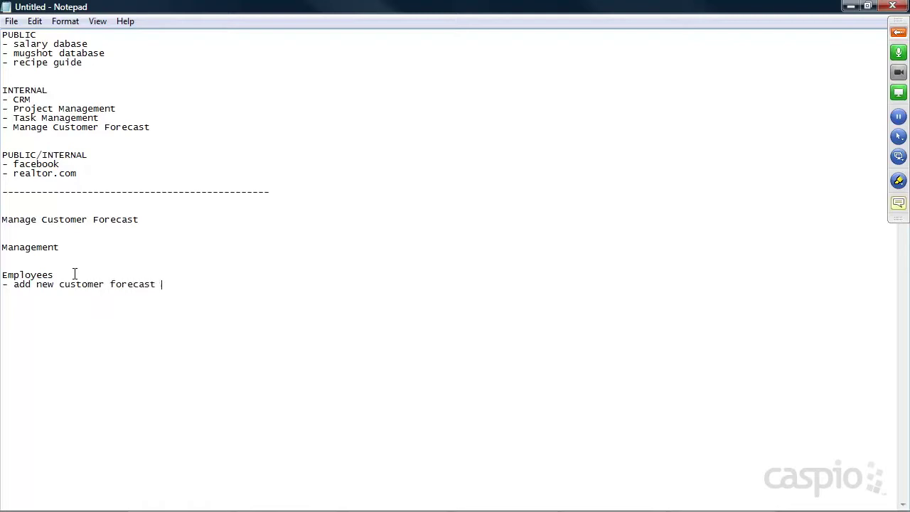
drag(13, 285, 31, 284)
click(174, 283)
text((submission form))
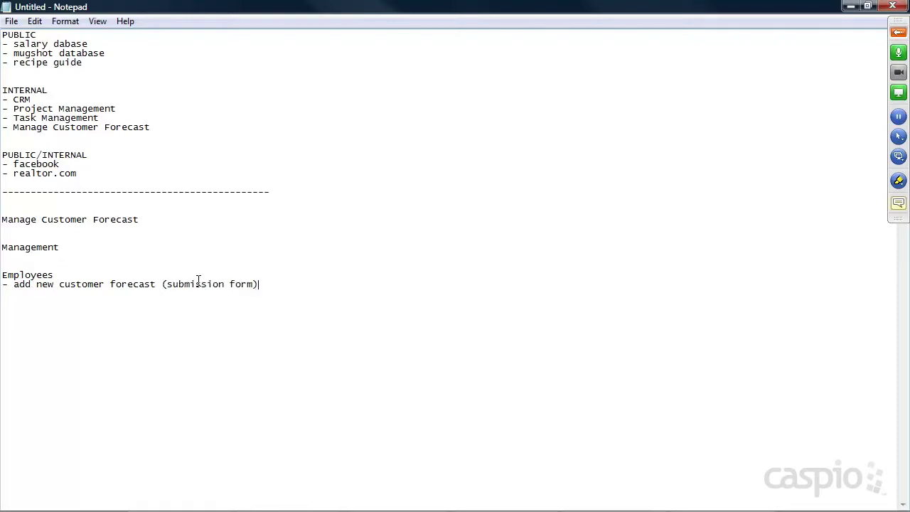
key(Return)
text(- view/mana)
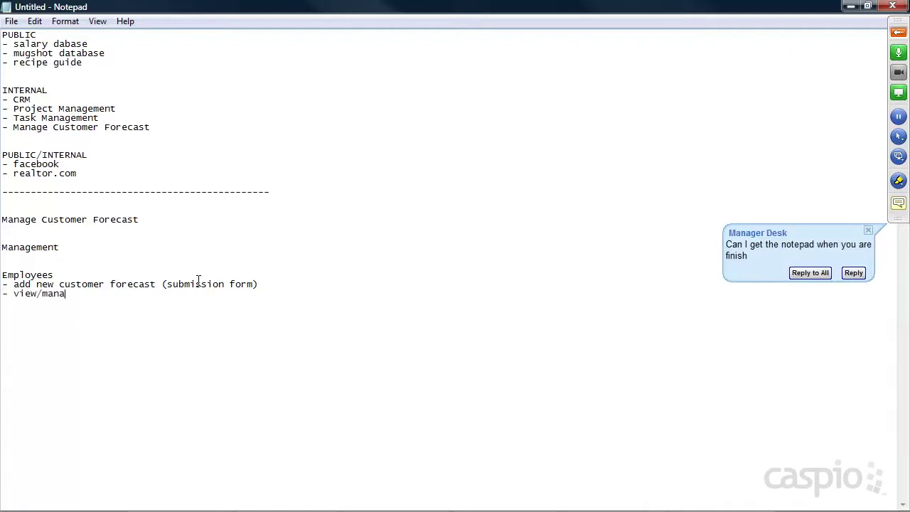
text(ge their own forecast (r)
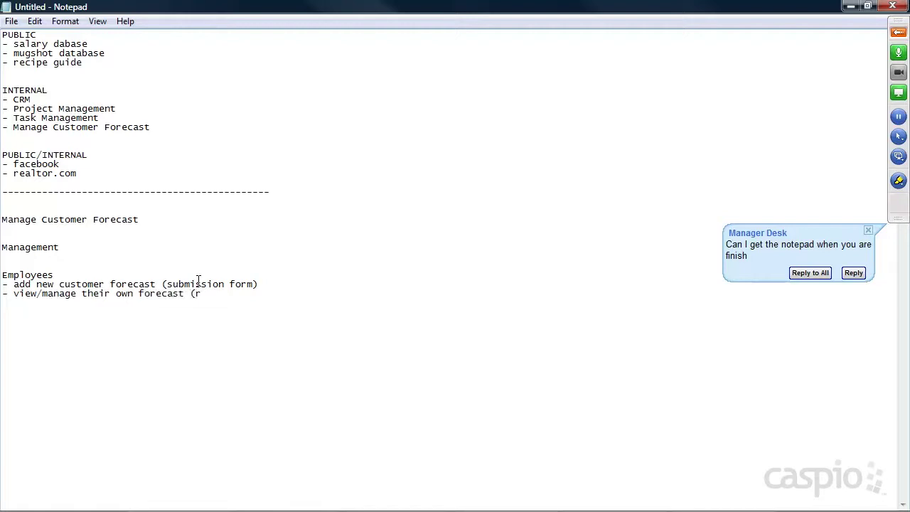
text(eport))
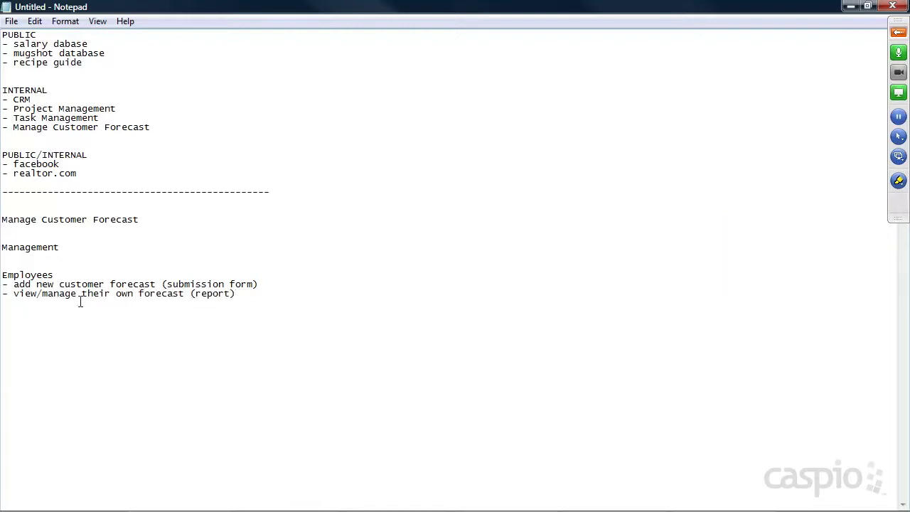
drag(14, 292, 75, 297)
click(899, 34)
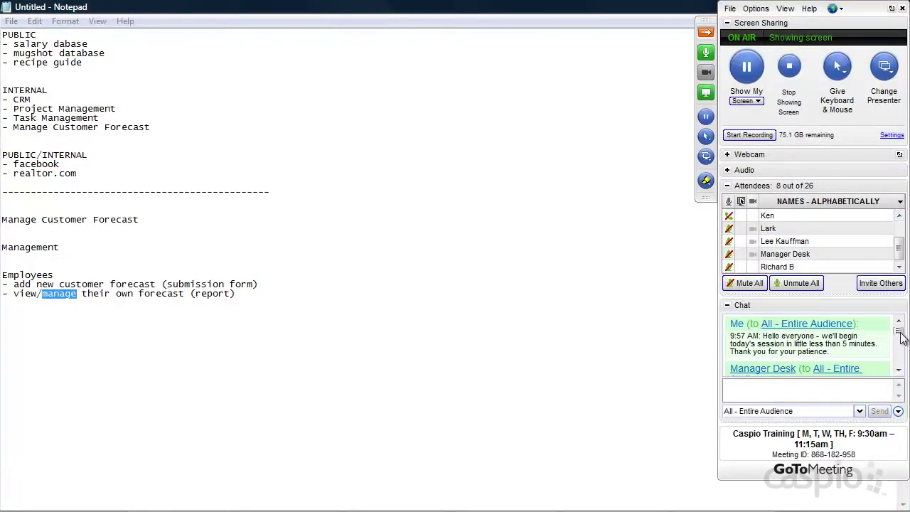
drag(898, 331, 900, 367)
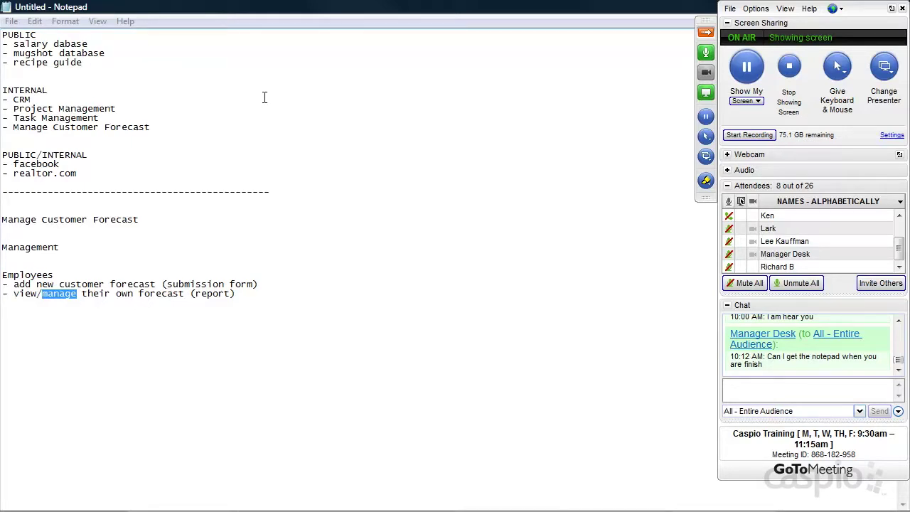
click(256, 294)
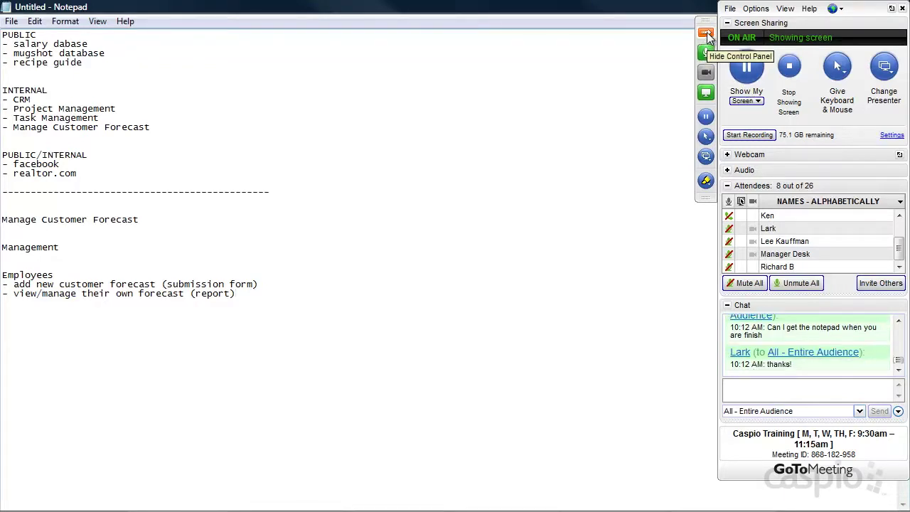
click(705, 34)
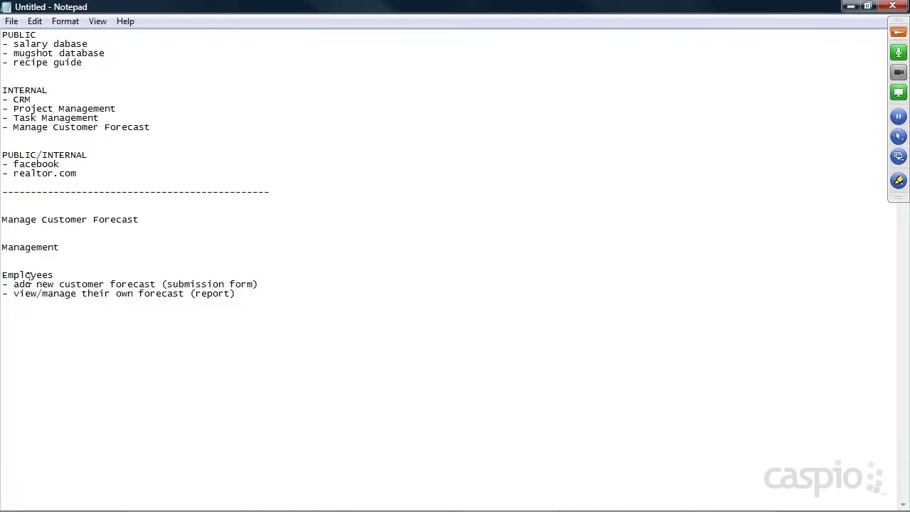
drag(2, 284, 264, 286)
click(267, 285)
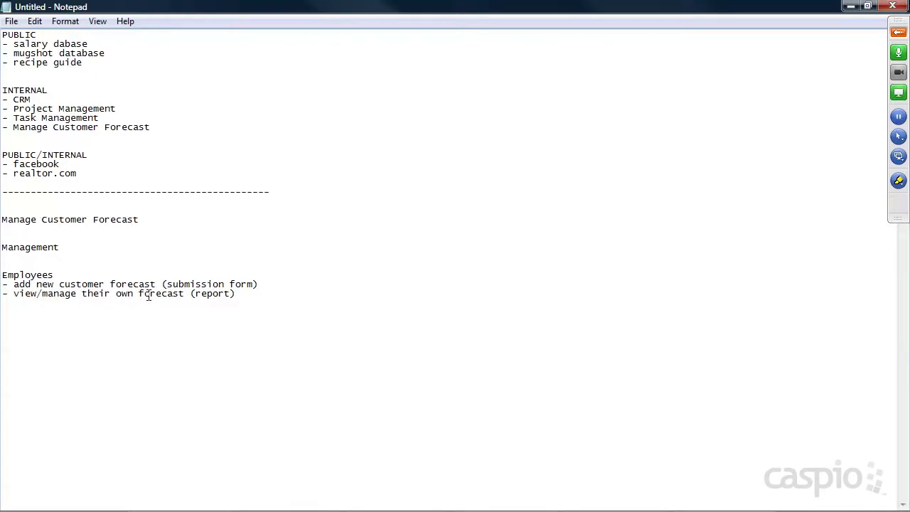
Under Management, add '- add new employee (submission form)' and '- view/manage all employees (report)'.
click(88, 246)
key(Return)
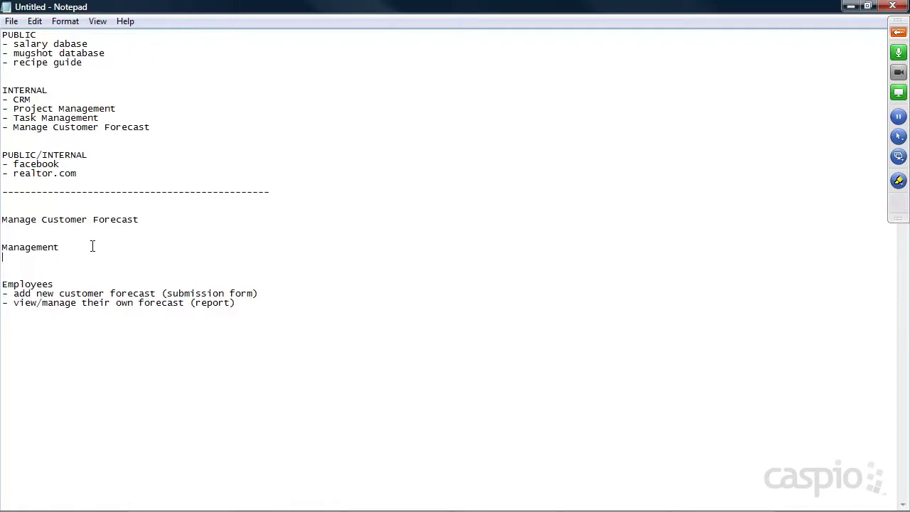
text(- add new employee (submission form)
key(Return)
text(- view/manage all employees )
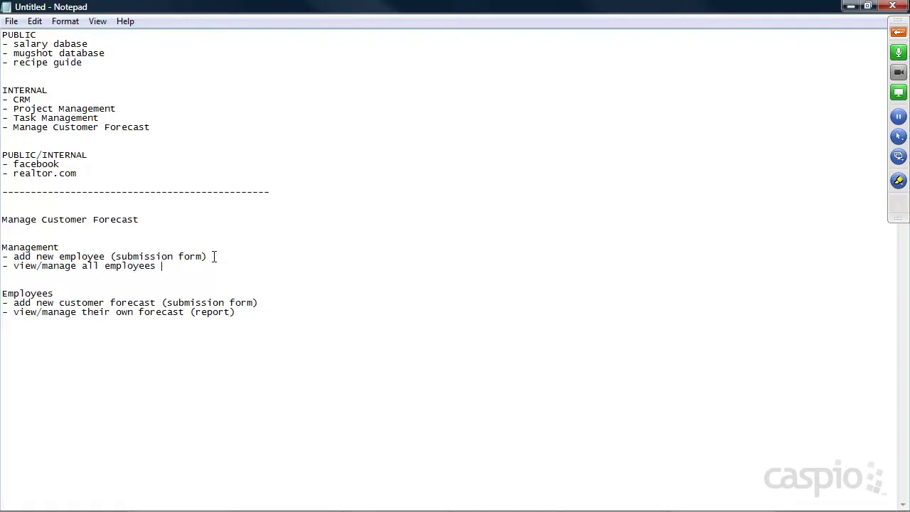
text((report))
Add '- view/manage all employee submitted forecasts (report)' and a '5 Datapages' note below Employees.
drag(26, 266, 56, 268)
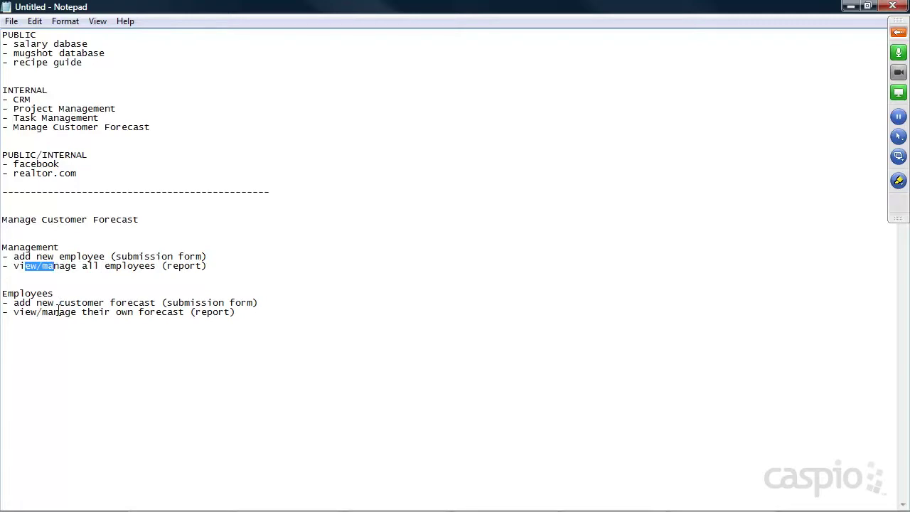
click(211, 268)
key(Return)
text(- )
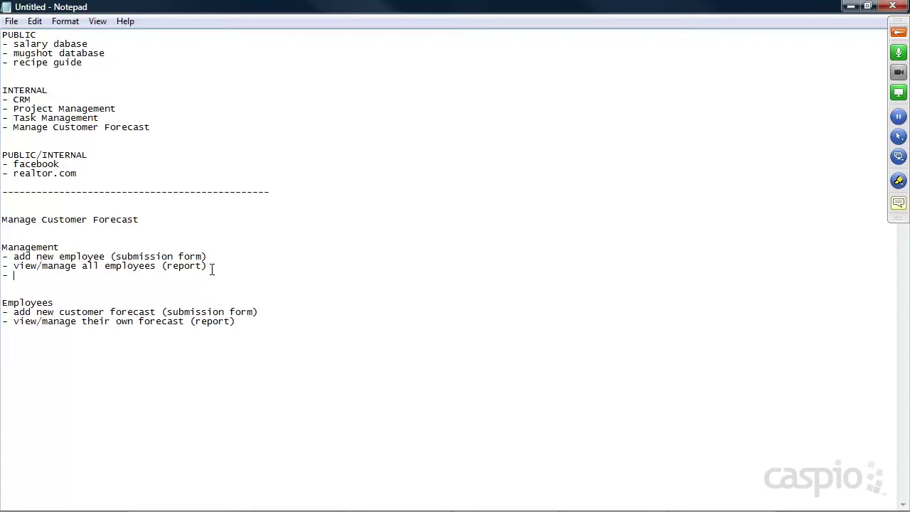
text(view/manage all employee submitted forecasts (report))
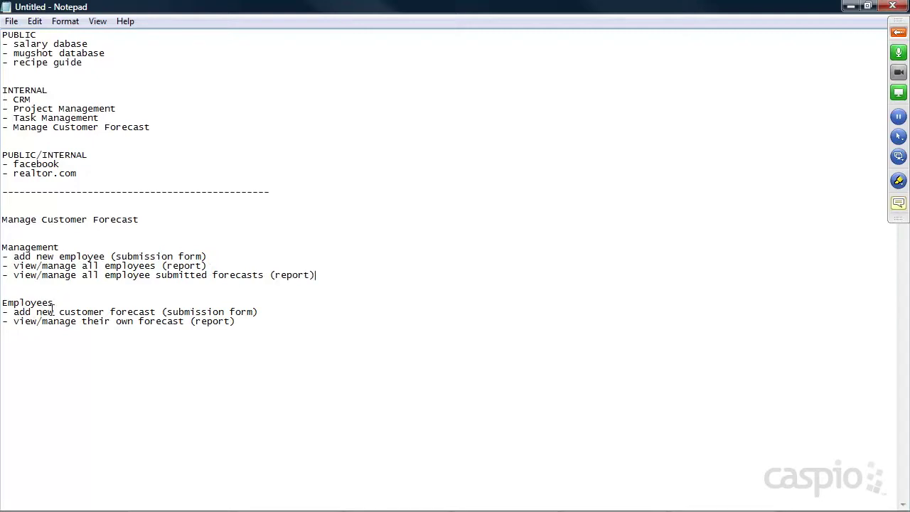
drag(16, 275, 265, 275)
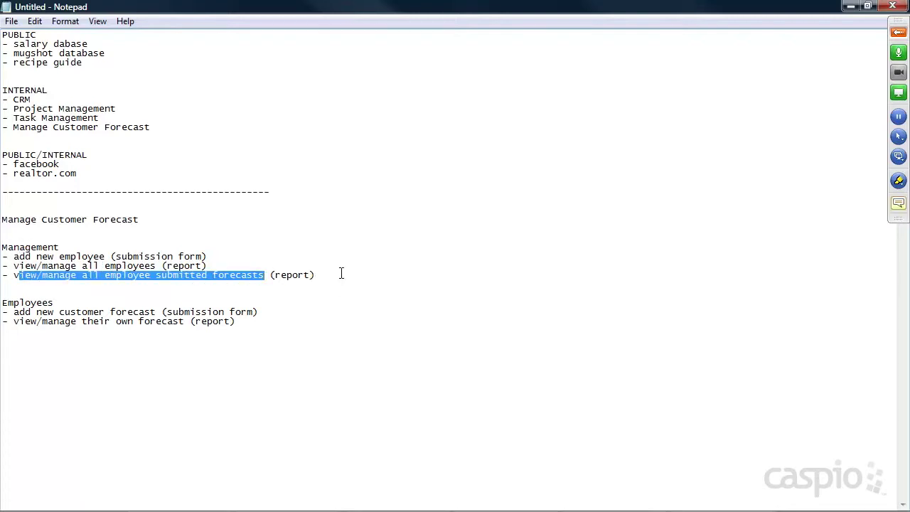
click(341, 273)
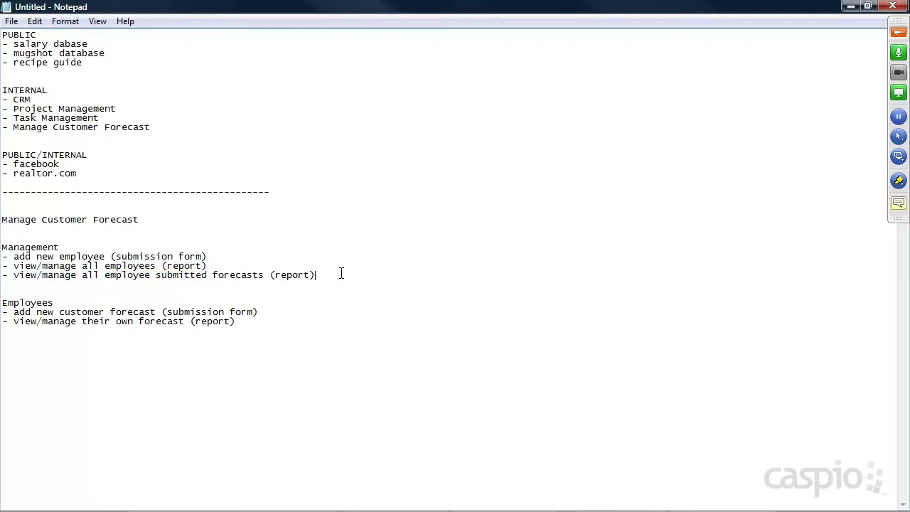
click(297, 332)
text(5 Datapages)
Leave exactly one blank line between the Management items and the Employees heading.
key(Return)
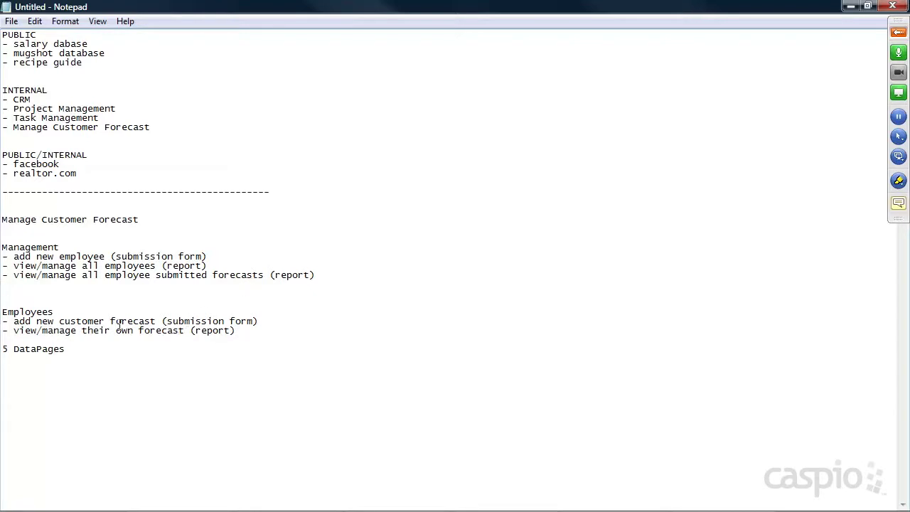
drag(47, 321, 155, 320)
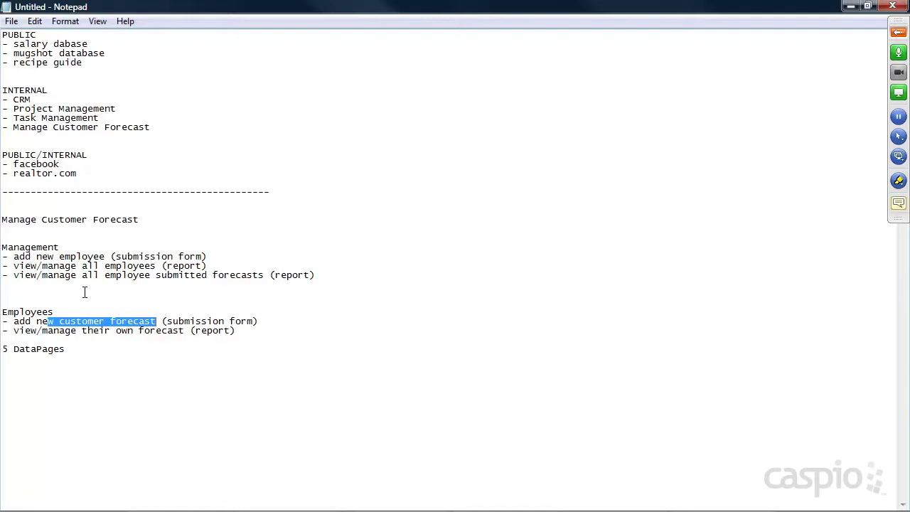
click(52, 291)
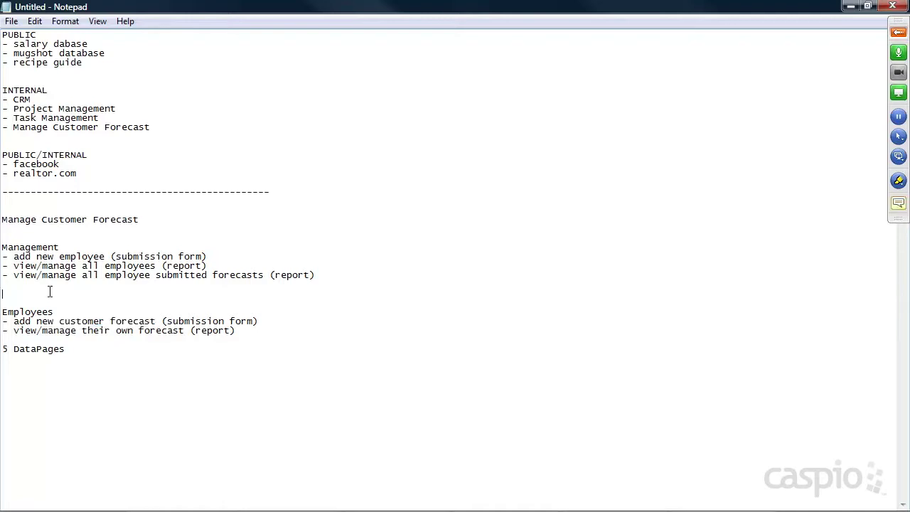
key(BackSpace)
key(BackSpace)
key(Return)
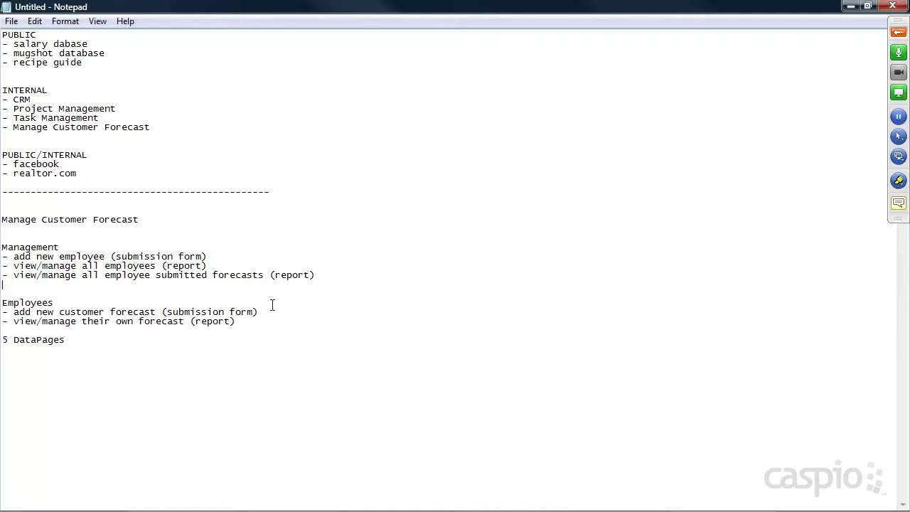
click(84, 347)
drag(3, 247, 59, 247)
drag(3, 303, 59, 304)
click(75, 302)
Open the 123 Manage Customer Forecast app from Caspio's Apps list and show its DataPages.
mouse_move(222, 510)
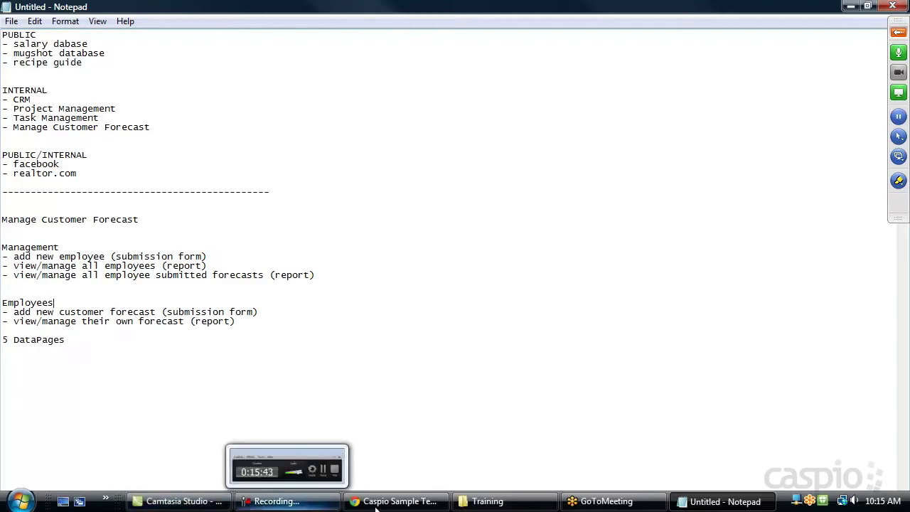
click(377, 507)
click(74, 11)
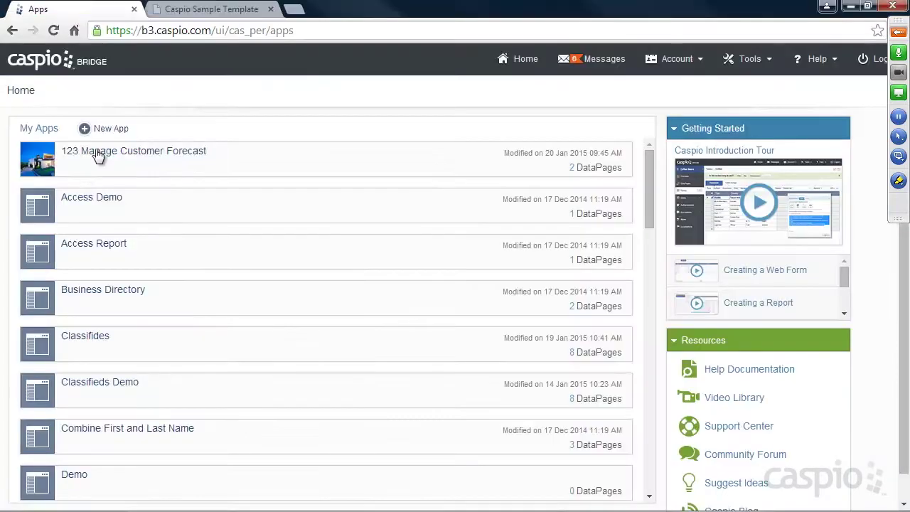
mouse_move(74, 173)
click(74, 169)
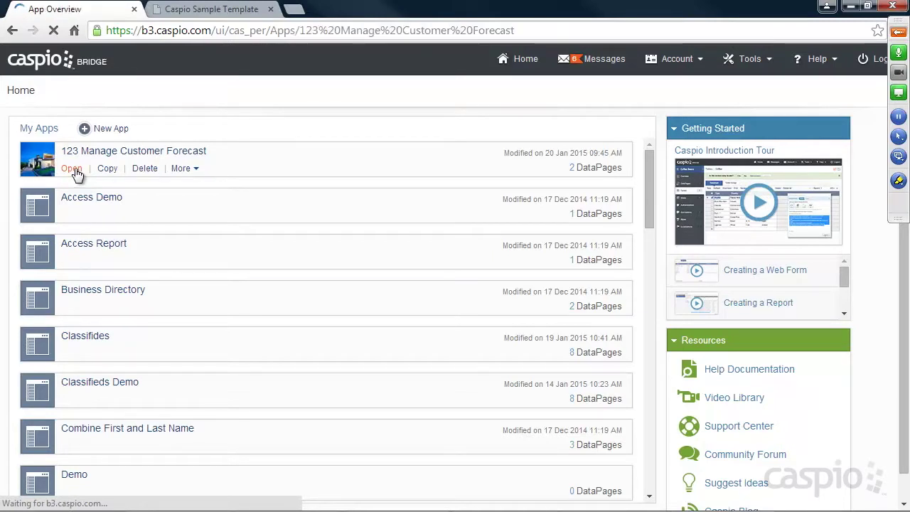
click(50, 156)
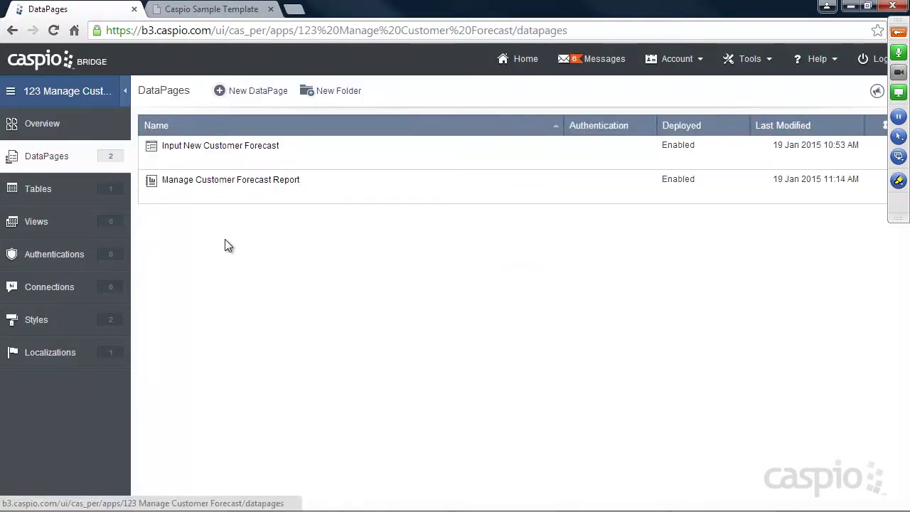
mouse_move(196, 153)
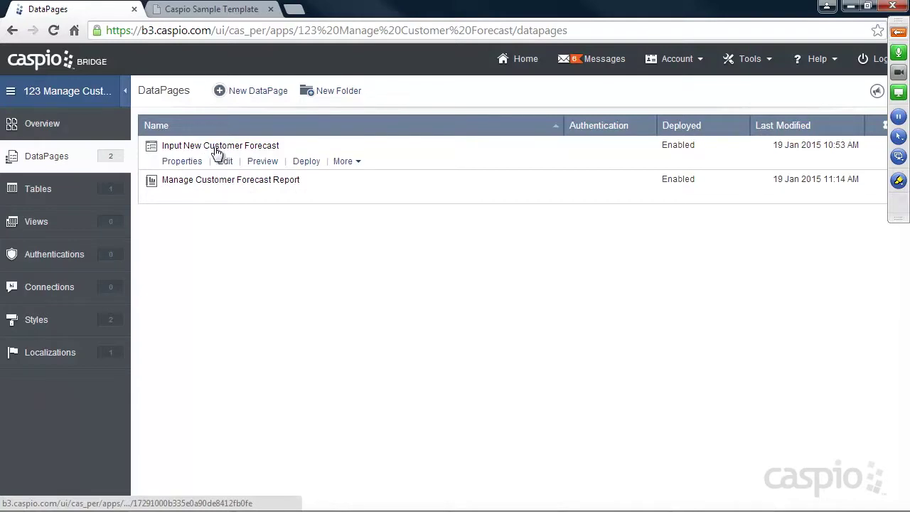
mouse_move(229, 183)
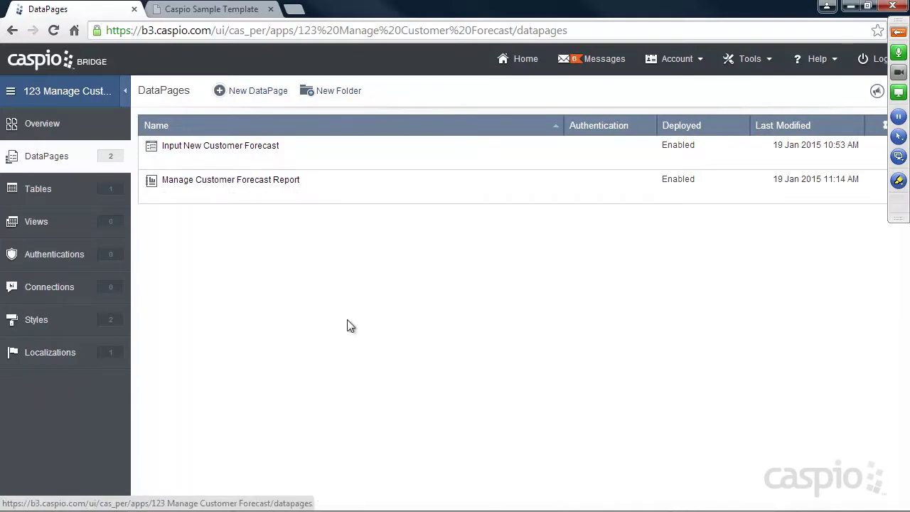
Bring up the Notepad notes, select the Employees section, then minimize Notepad.
mouse_move(442, 501)
click(719, 500)
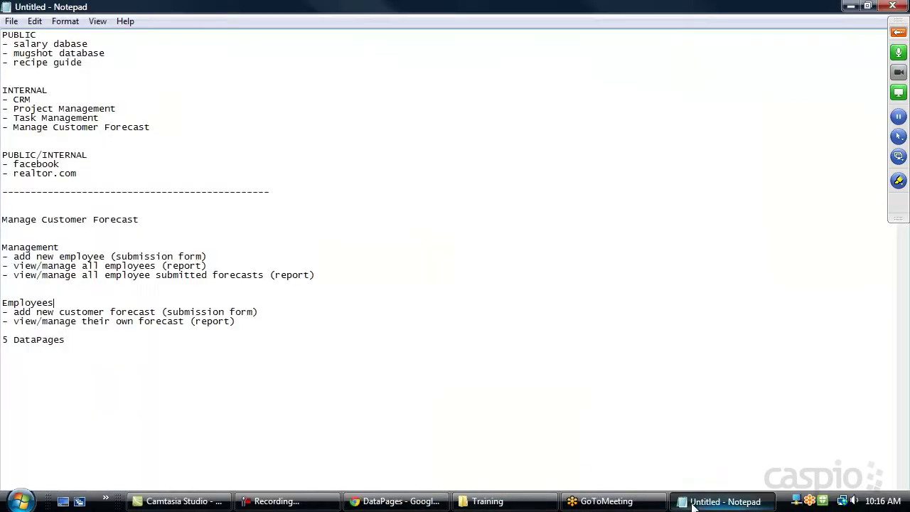
drag(254, 321, 4, 302)
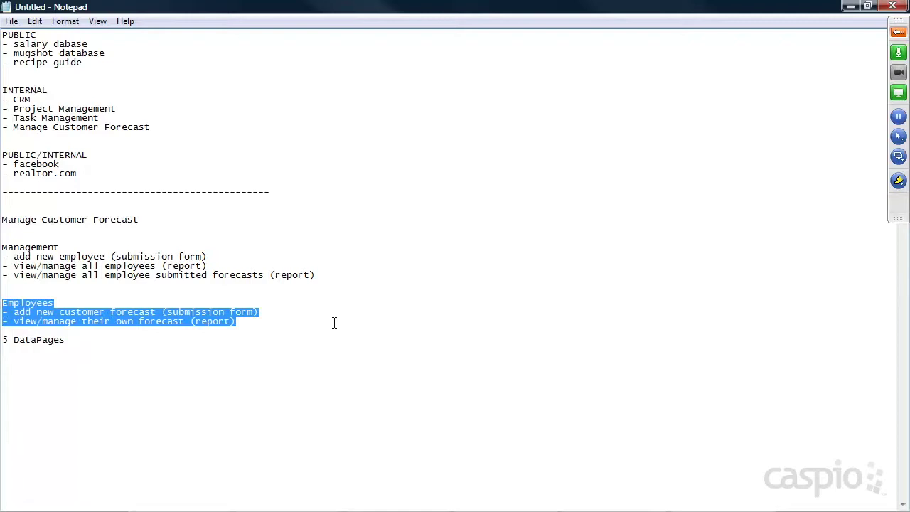
click(849, 6)
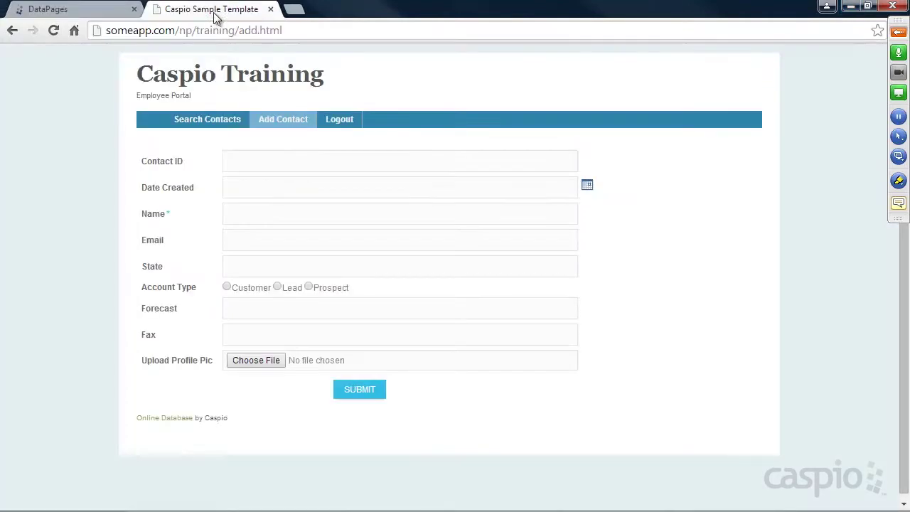
Review the Sample Template's add-contact and contact search pages, then show the forecast app's tables.
click(215, 11)
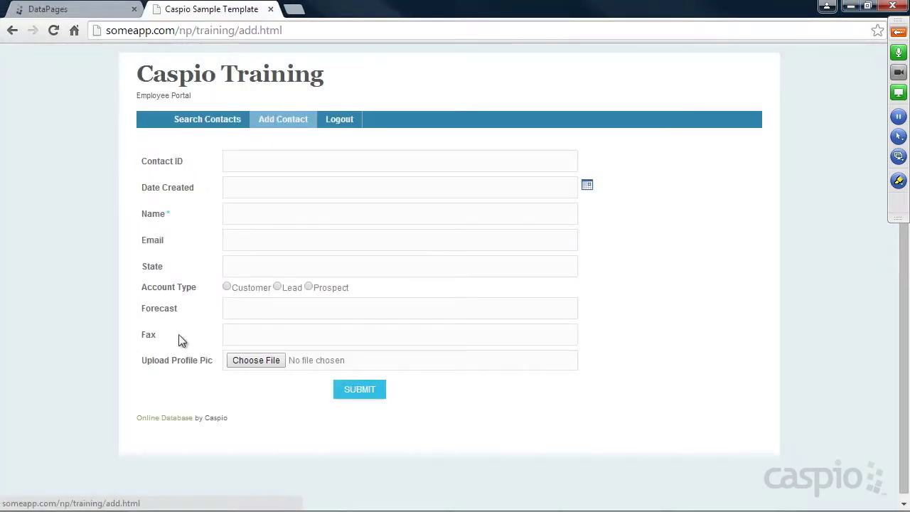
click(225, 309)
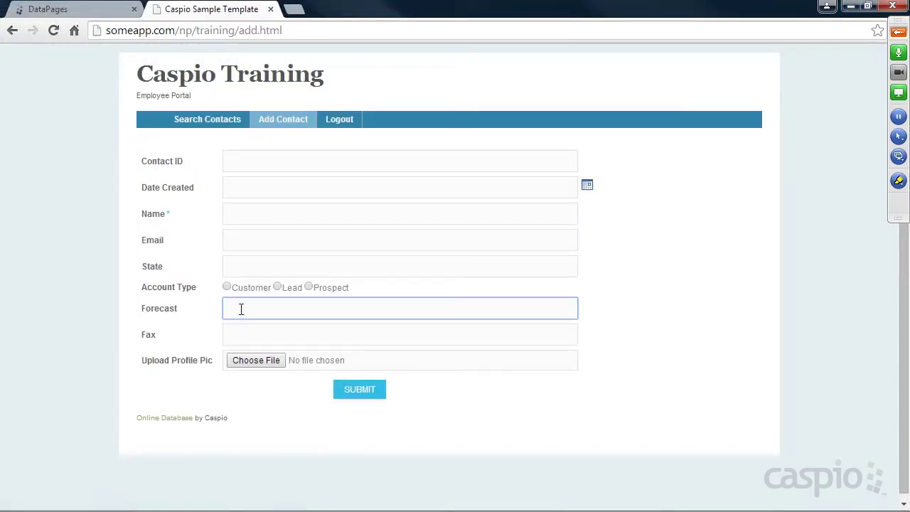
click(220, 125)
click(229, 222)
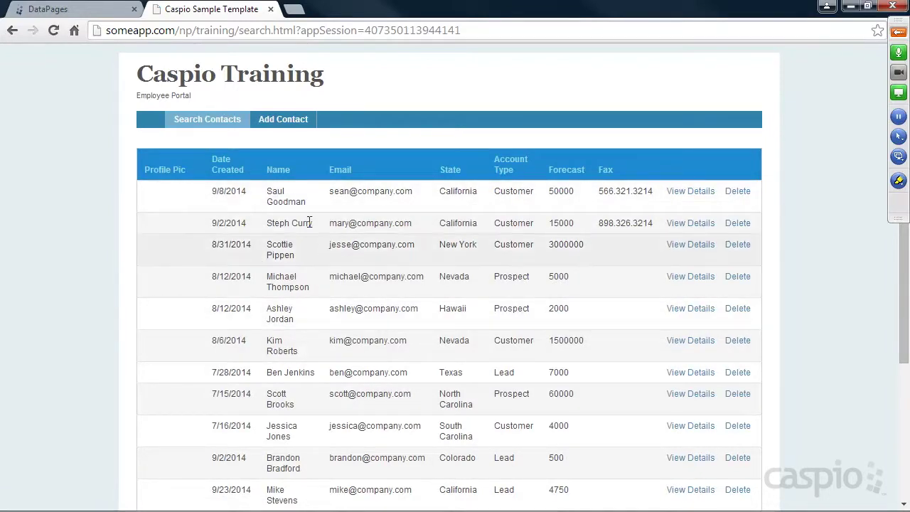
scroll(298, 214, down, 3)
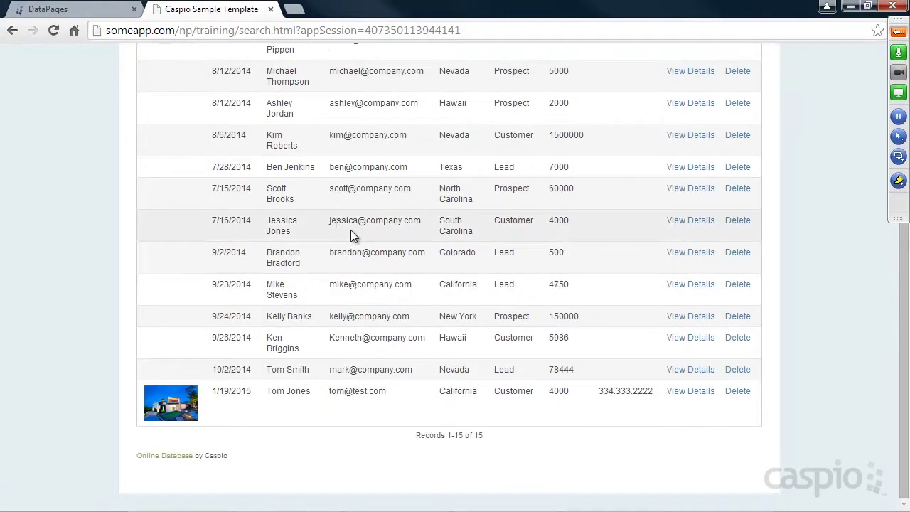
scroll(351, 231, up, 3)
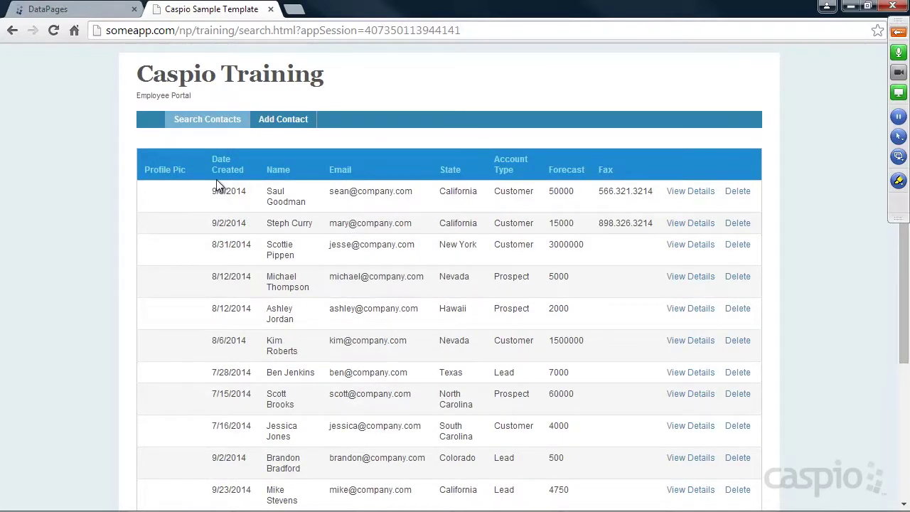
click(294, 124)
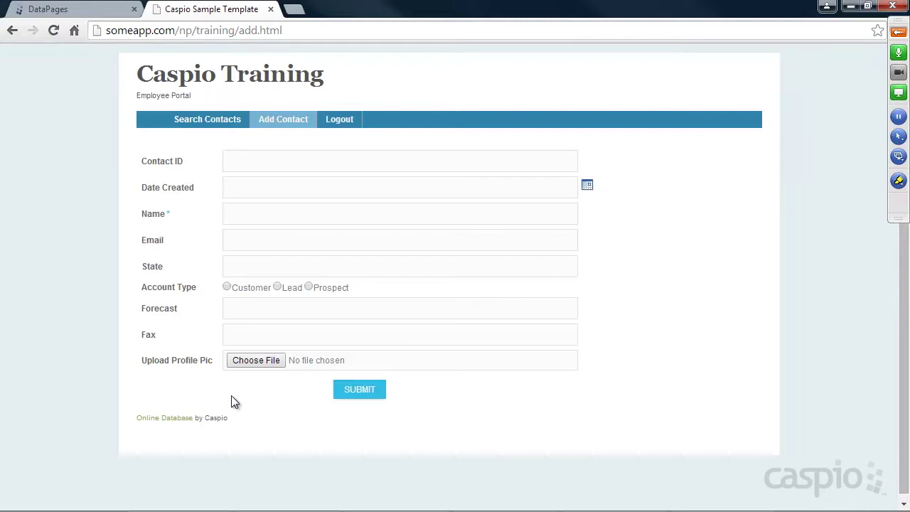
click(75, 9)
click(41, 190)
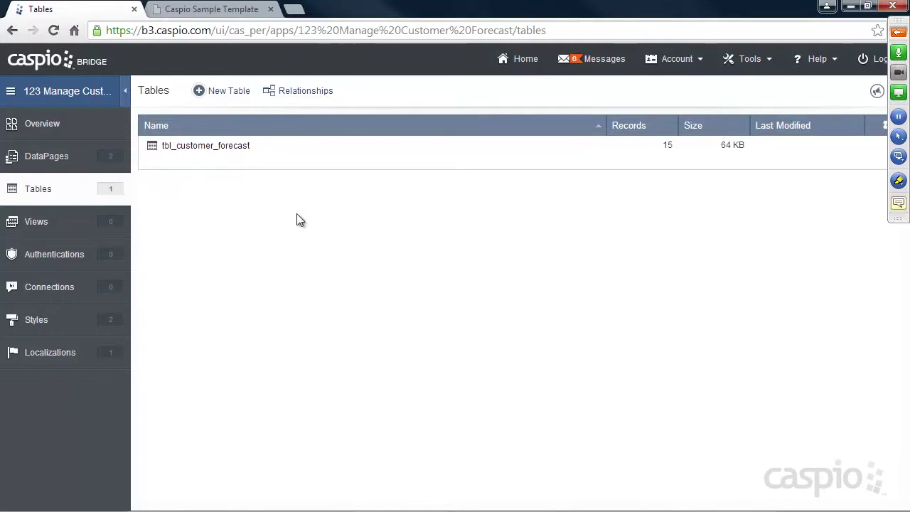
Start a new table with an Autonumber Employee_ID, a Name field and a unique Email field.
click(239, 102)
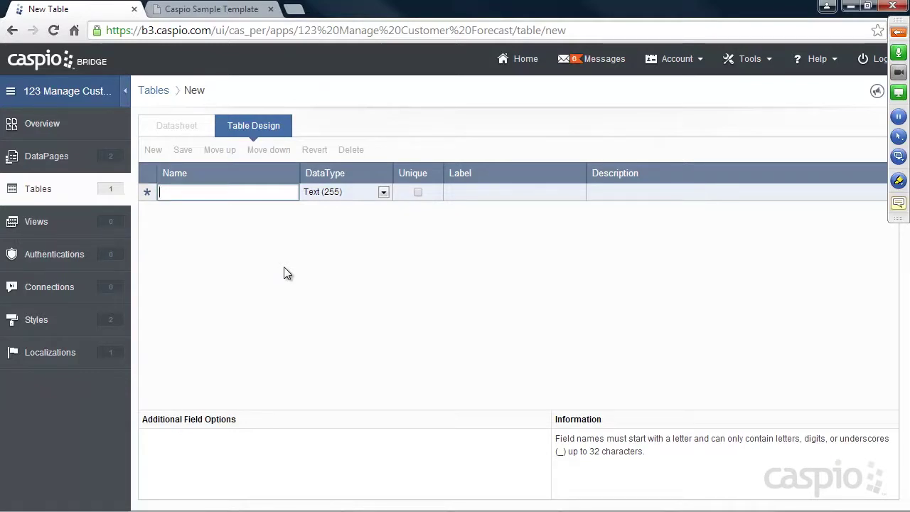
text(Employee_ID)
click(357, 192)
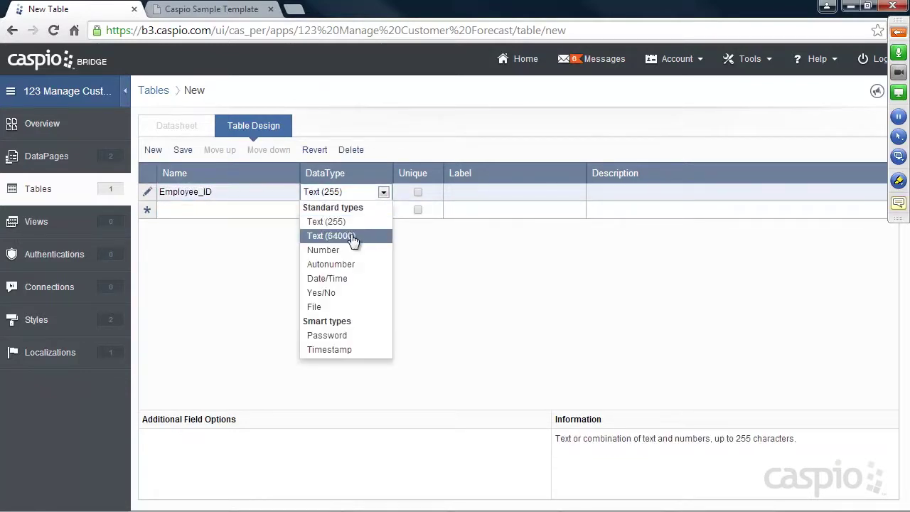
click(349, 264)
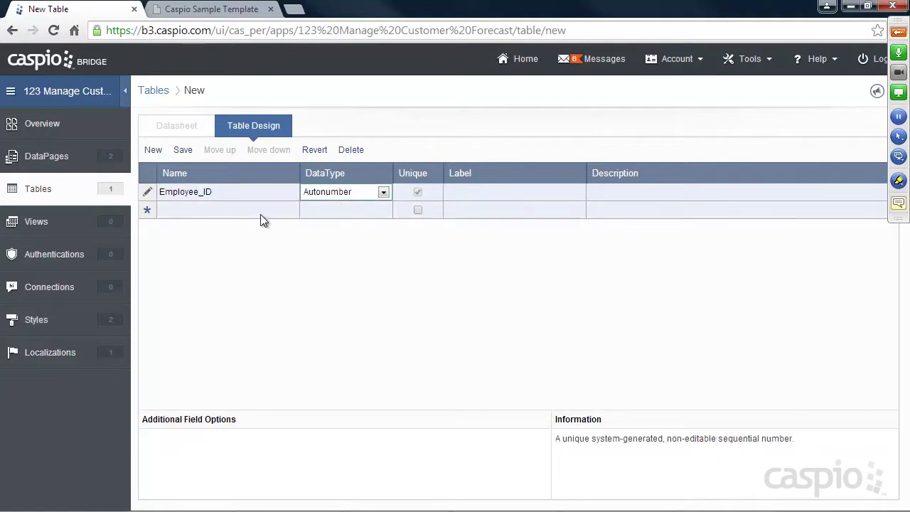
click(275, 215)
text(Name)
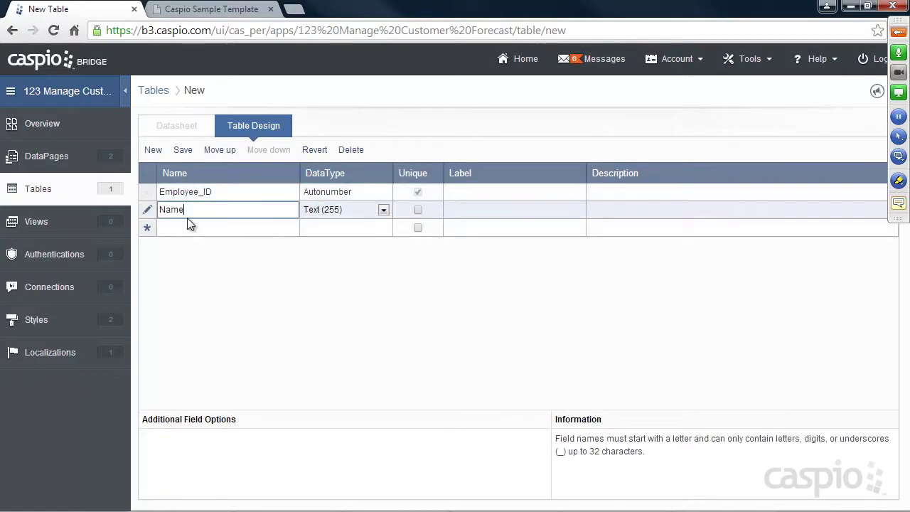
click(191, 228)
text(Email)
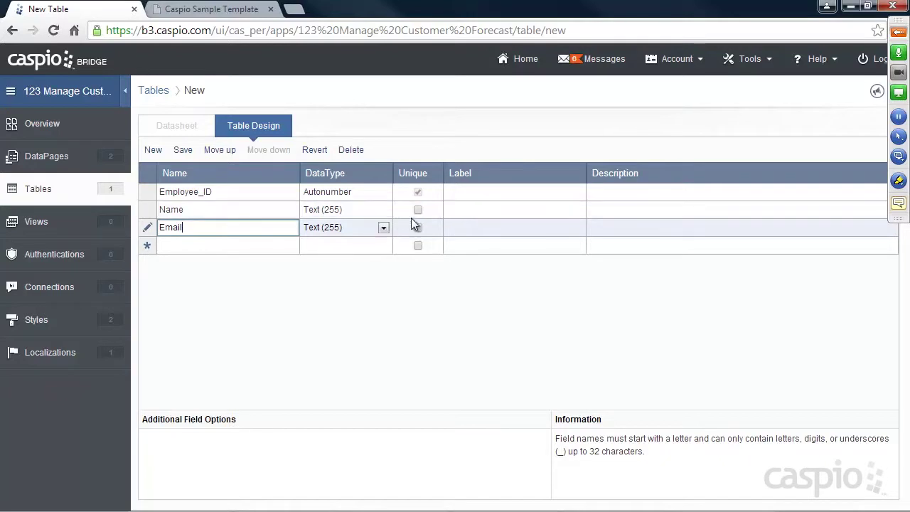
click(417, 228)
Add a Password-type Password field, an Access_Level field and a Yes/No Status field.
click(177, 245)
text(Password)
click(332, 248)
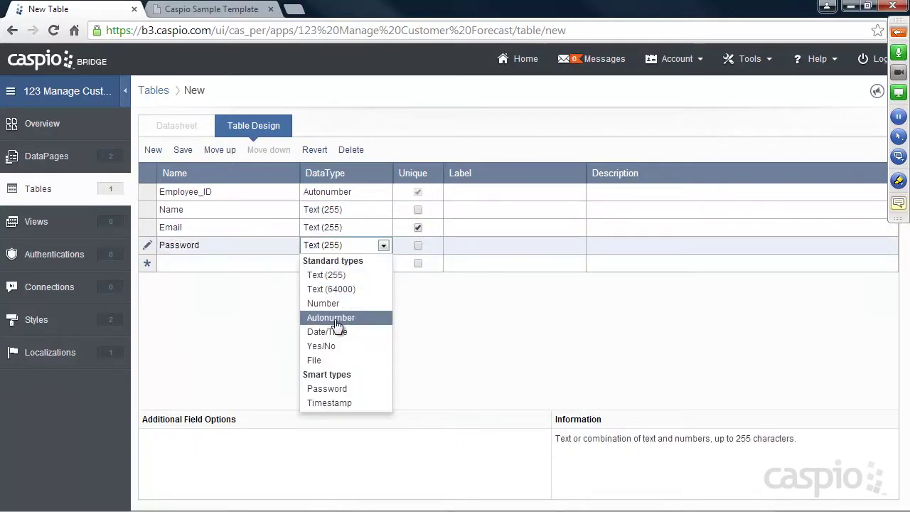
click(325, 388)
click(222, 265)
text(Access_Level)
click(226, 277)
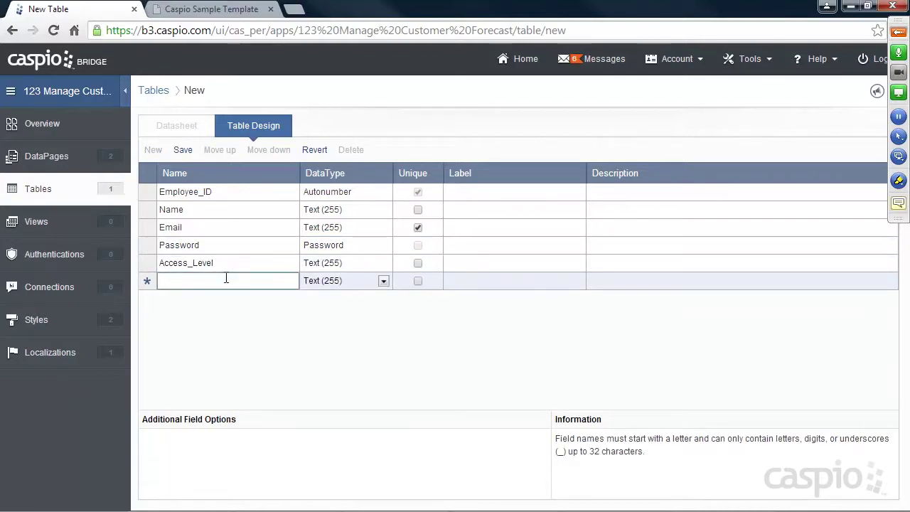
text(Status)
click(346, 281)
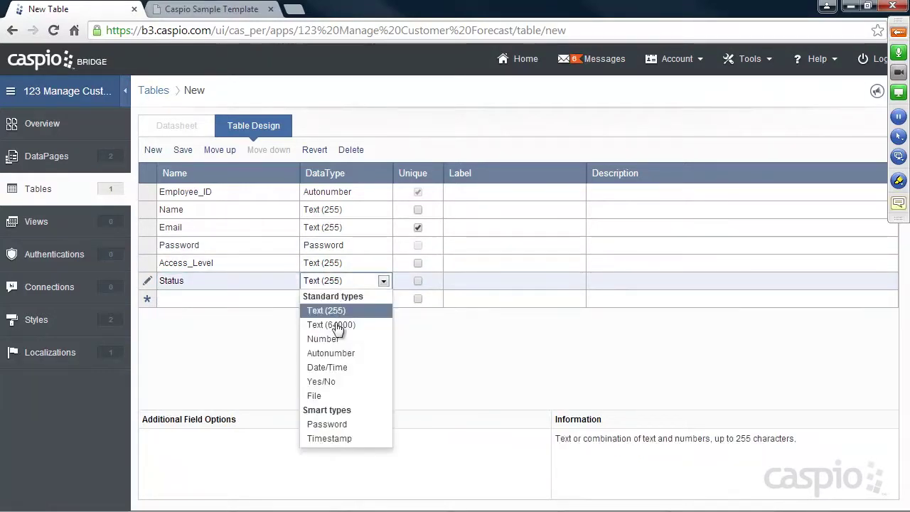
click(329, 381)
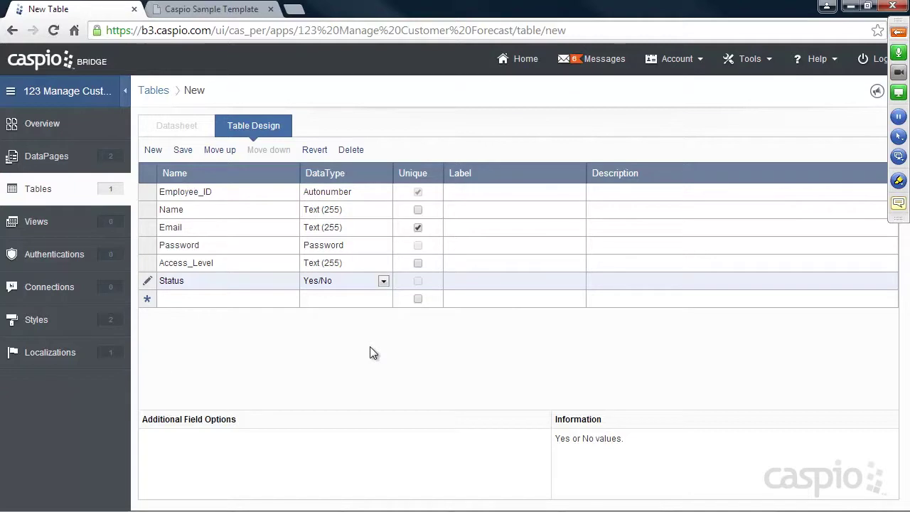
Bring the Notepad notes forward and add '- 1 user table' after the INTERNAL line.
mouse_move(383, 510)
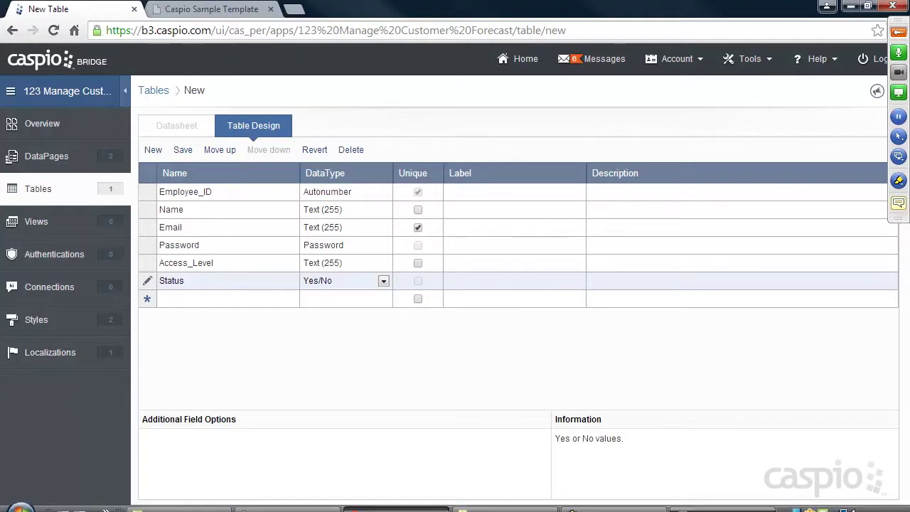
click(723, 505)
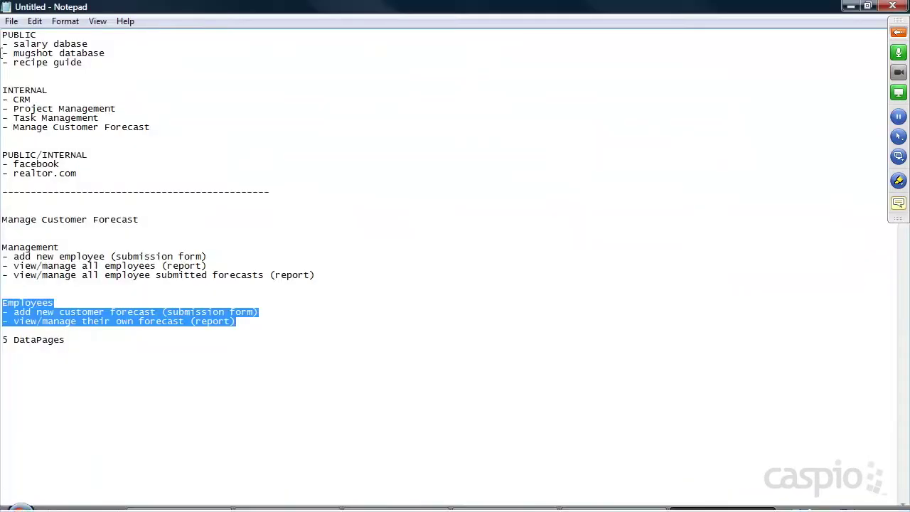
drag(2, 90, 64, 92)
click(63, 93)
text(- 1 user table)
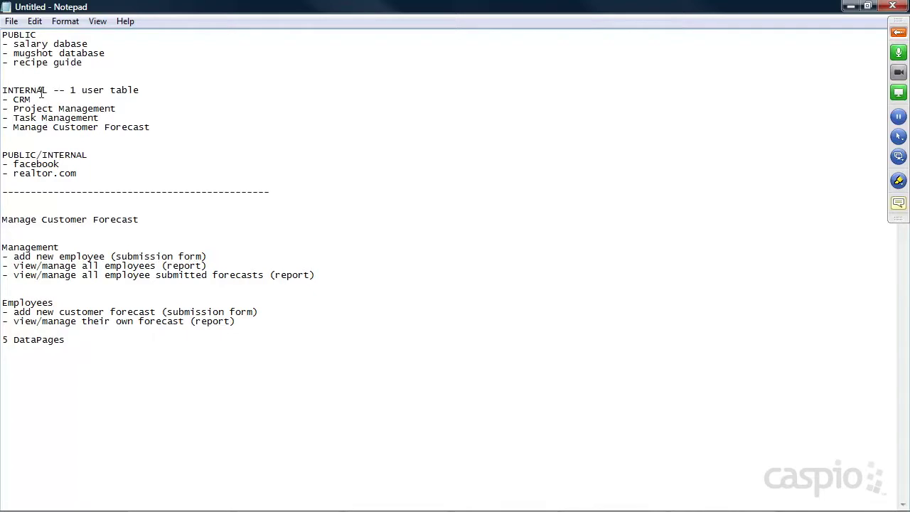
drag(70, 91, 145, 91)
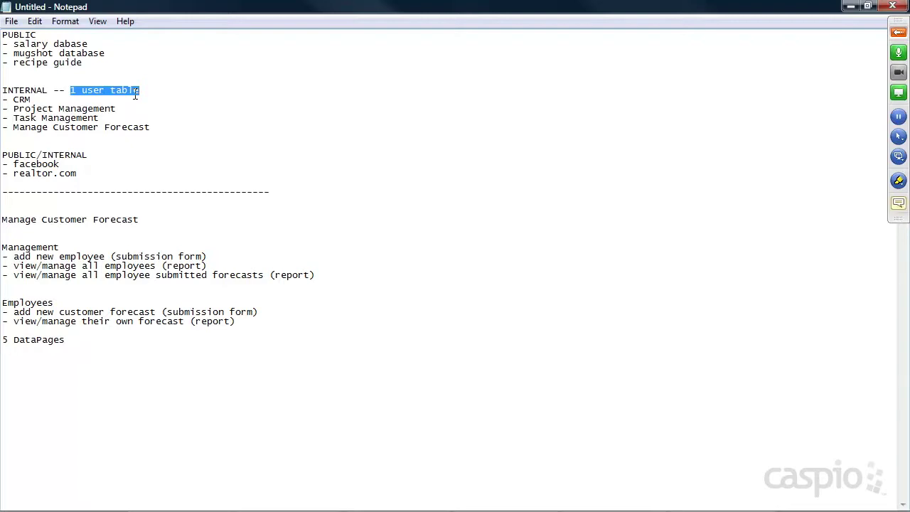
click(101, 156)
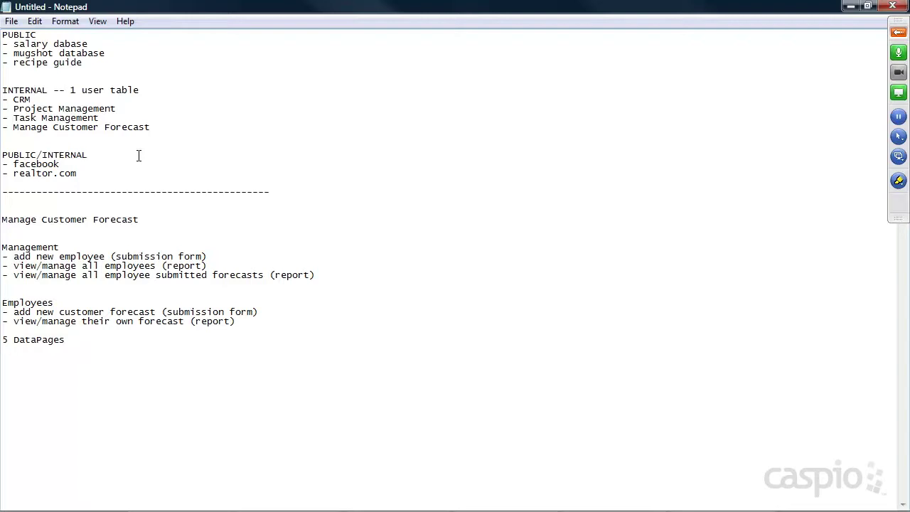
click(897, 36)
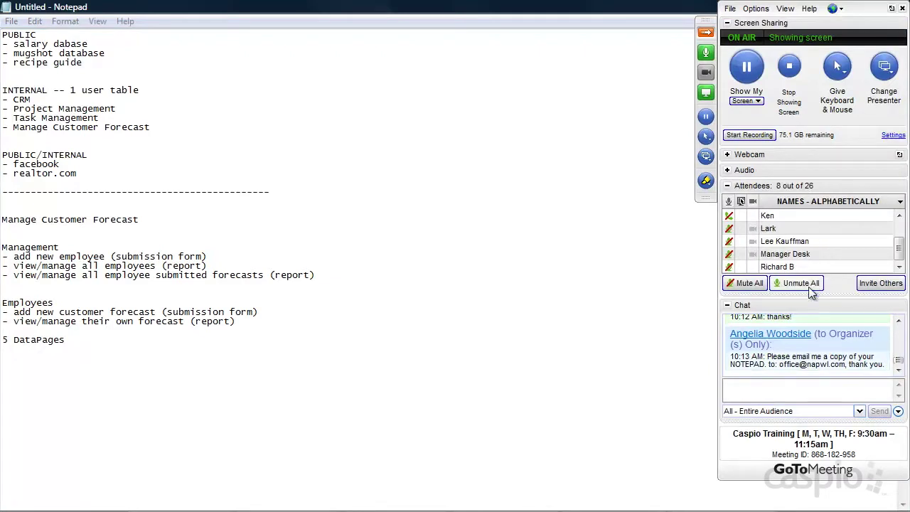
click(801, 283)
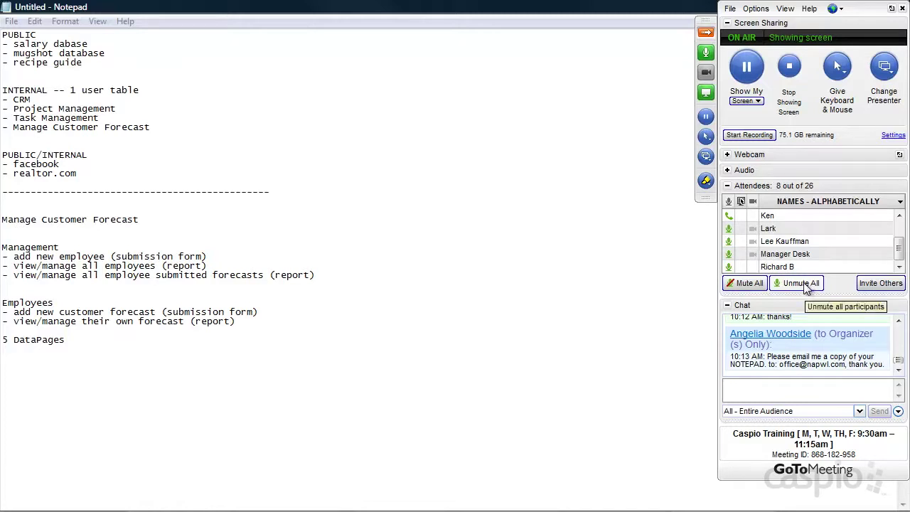
click(746, 282)
click(706, 32)
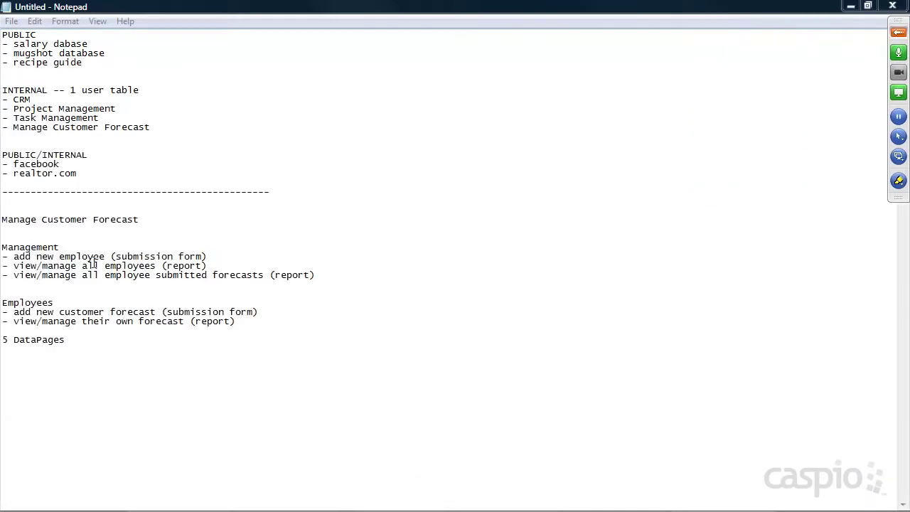
Highlight the app name and '1 user table' in the notes, then minimize Notepad to Caspio.
drag(140, 220, 24, 221)
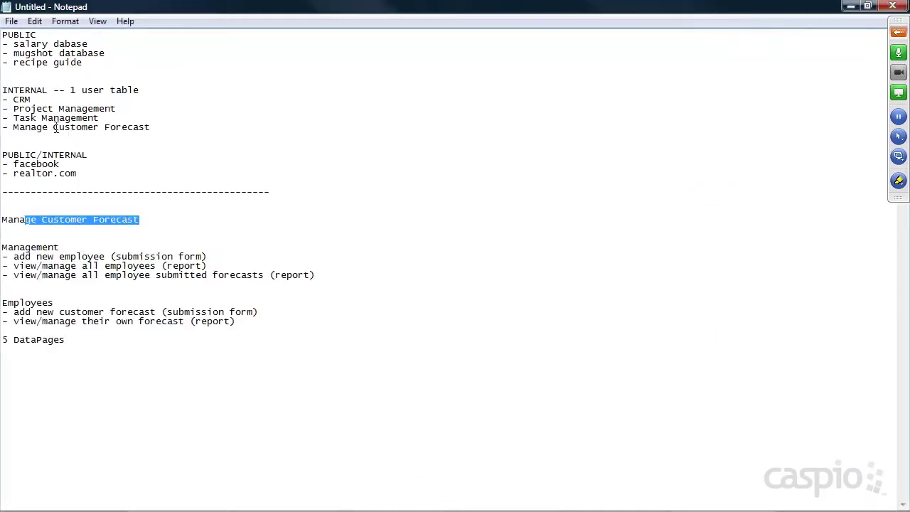
drag(70, 90, 140, 90)
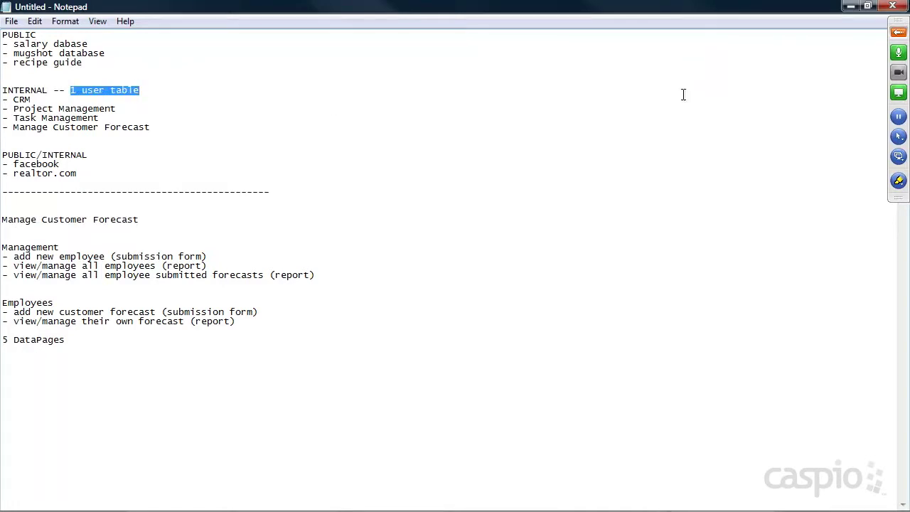
click(850, 6)
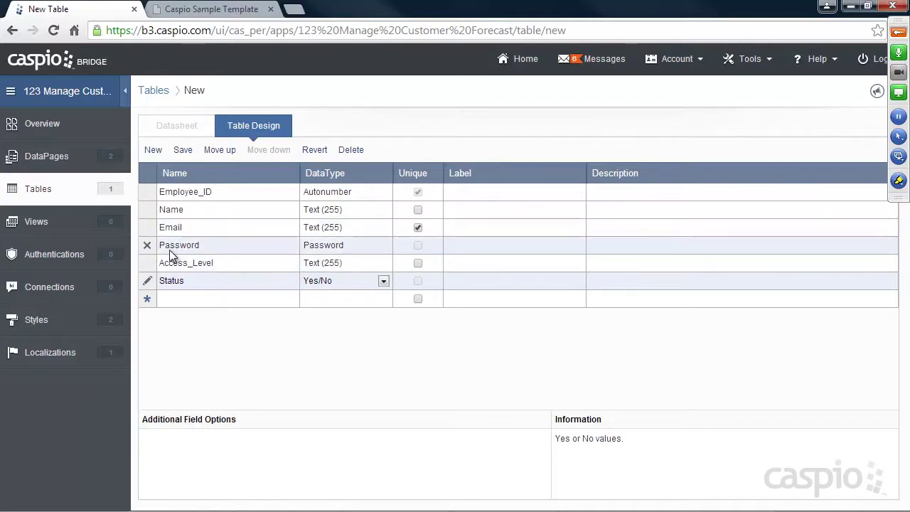
Switch the Password field's data type to Text (255), then back to Password.
click(363, 245)
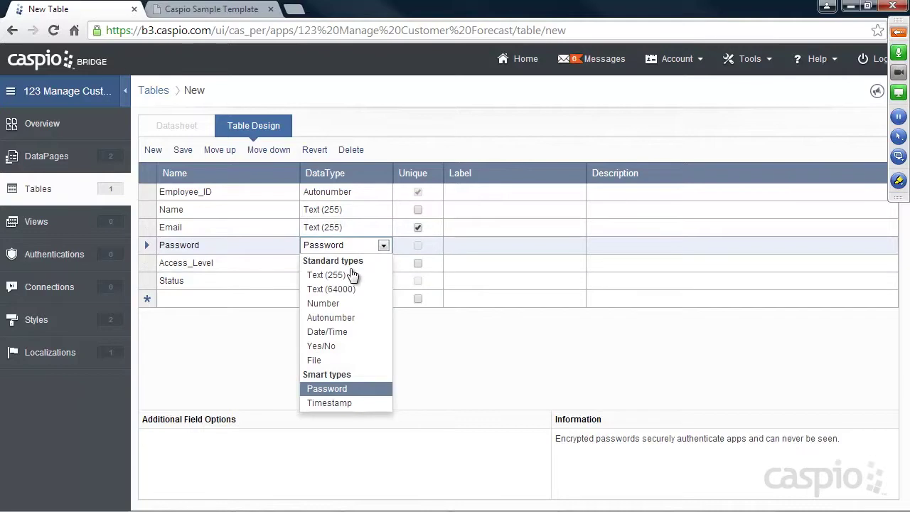
click(346, 275)
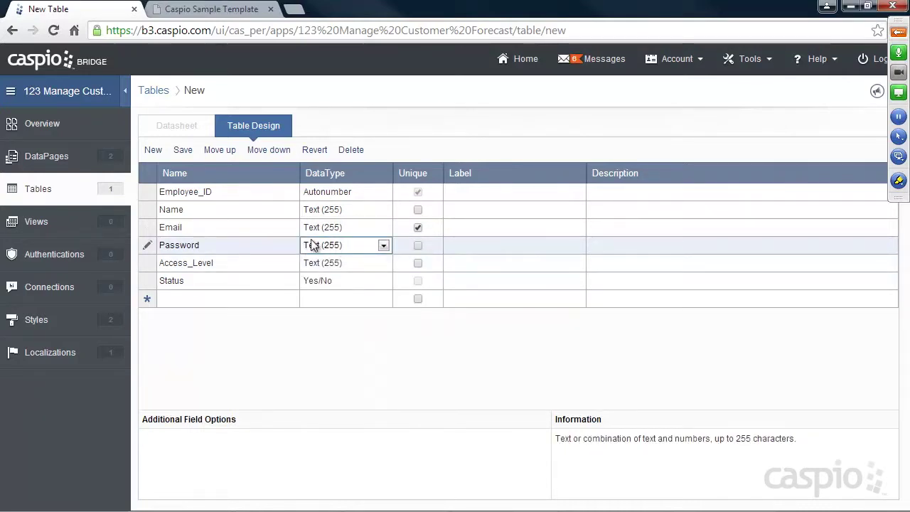
click(383, 246)
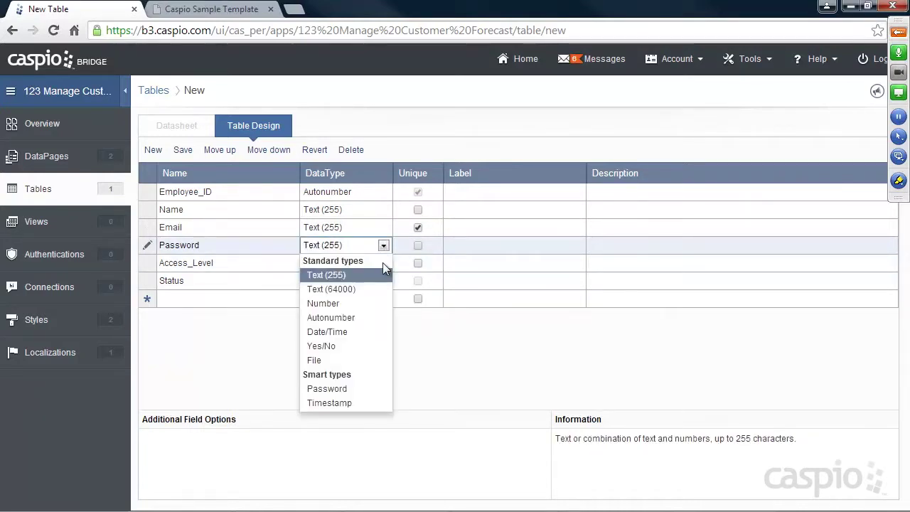
click(349, 390)
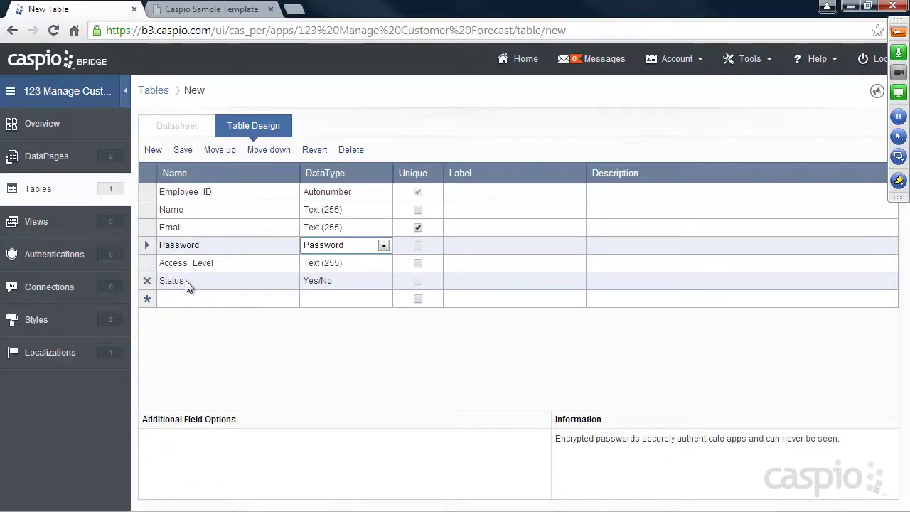
Save the new table as tbl_employees and open its datasheet.
click(184, 150)
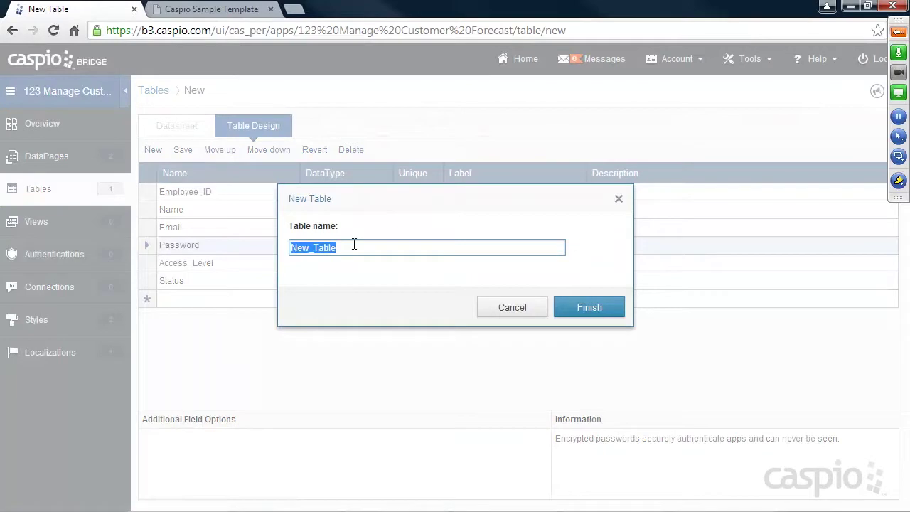
text(tbl_)
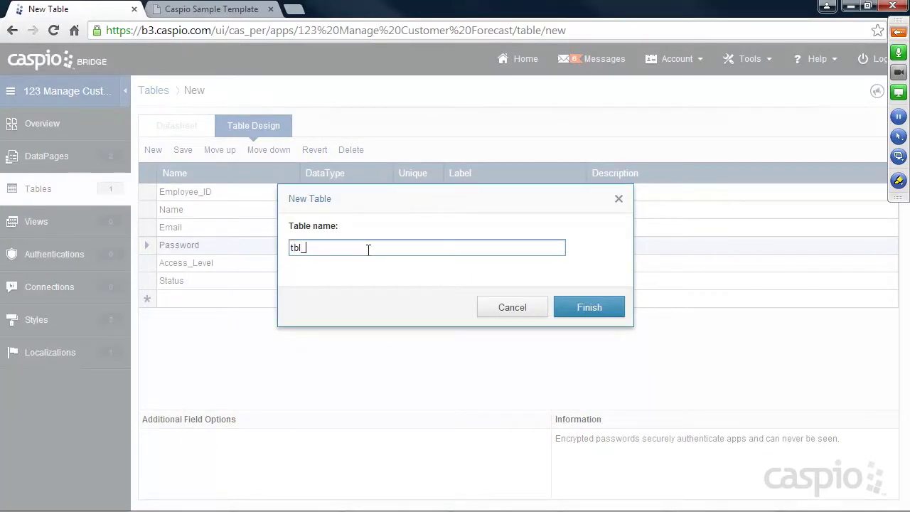
text(employees)
click(582, 306)
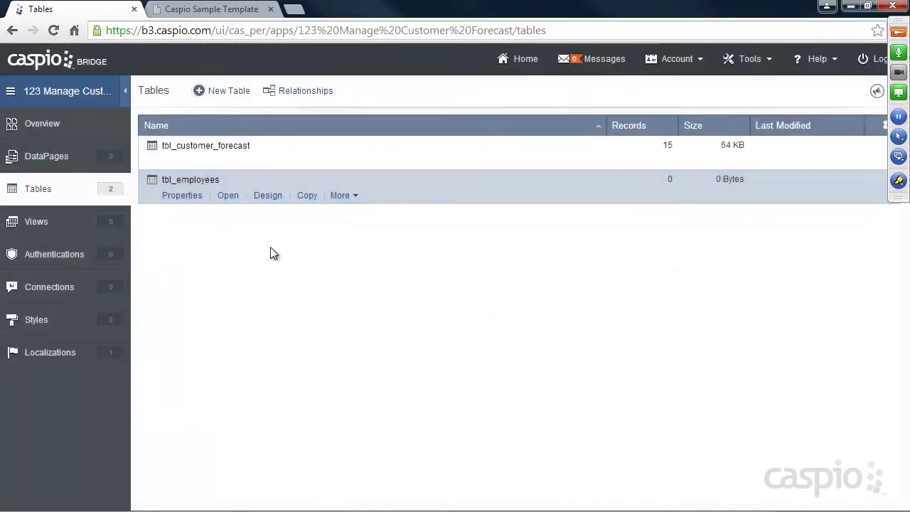
click(228, 196)
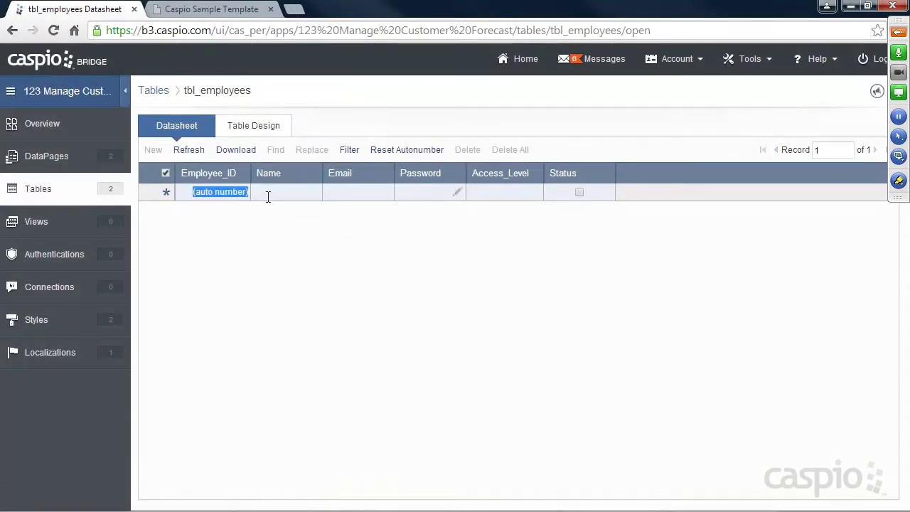
Enter the first employee's name, e-mail and password, with Manager access level and active status.
click(269, 196)
text(Walter White)
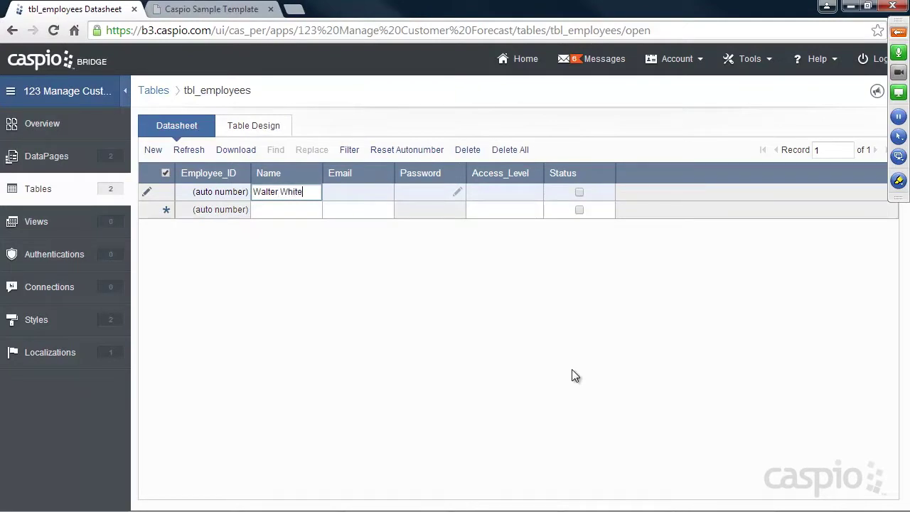
key(Tab)
text(walterwh)
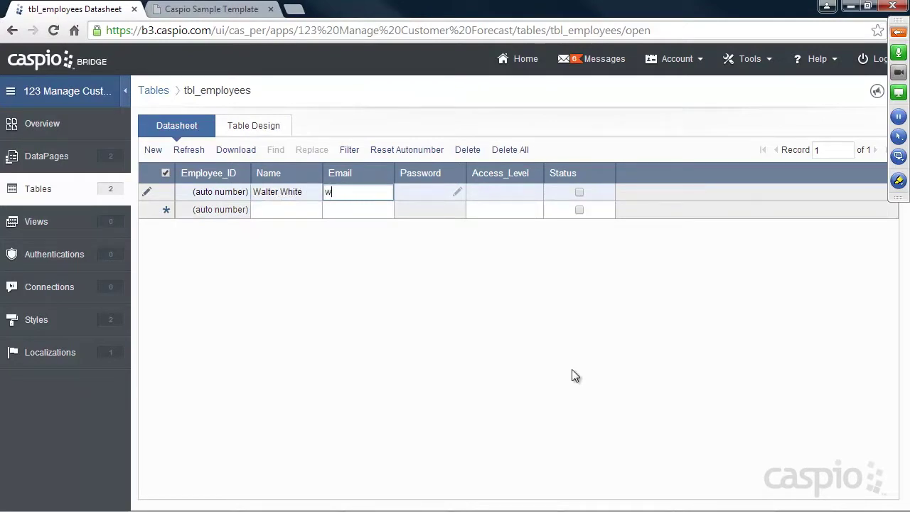
key(BackSpace)
key(BackSpace)
key(BackSpace)
text(r@test.com)
click(457, 191)
text(test)
click(485, 254)
text(test)
key(Return)
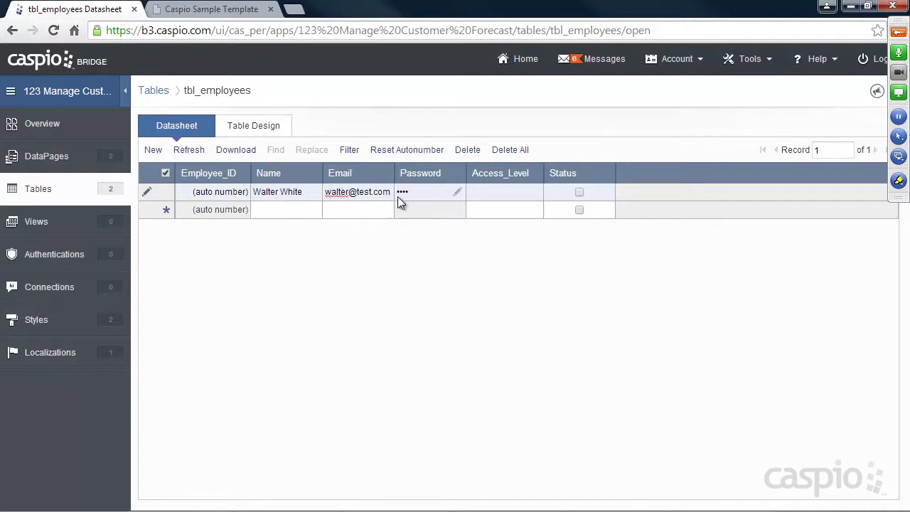
click(494, 192)
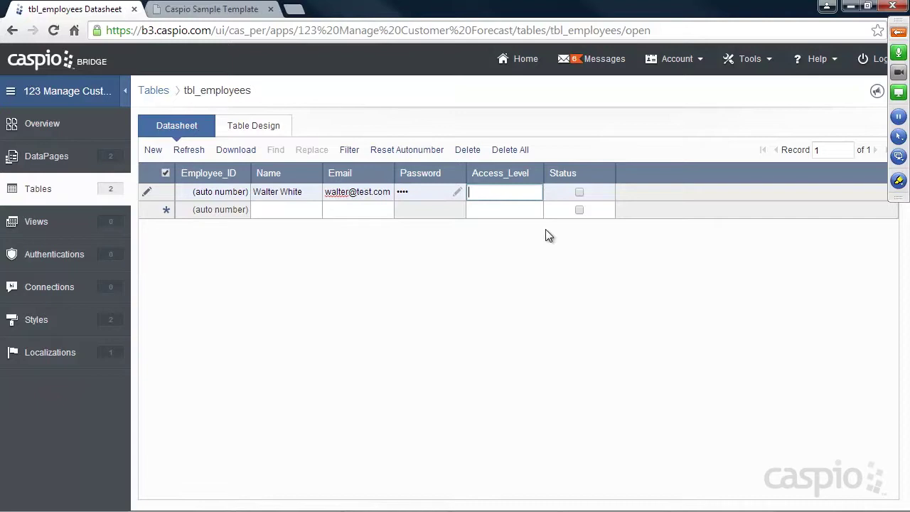
text(Manager)
click(578, 192)
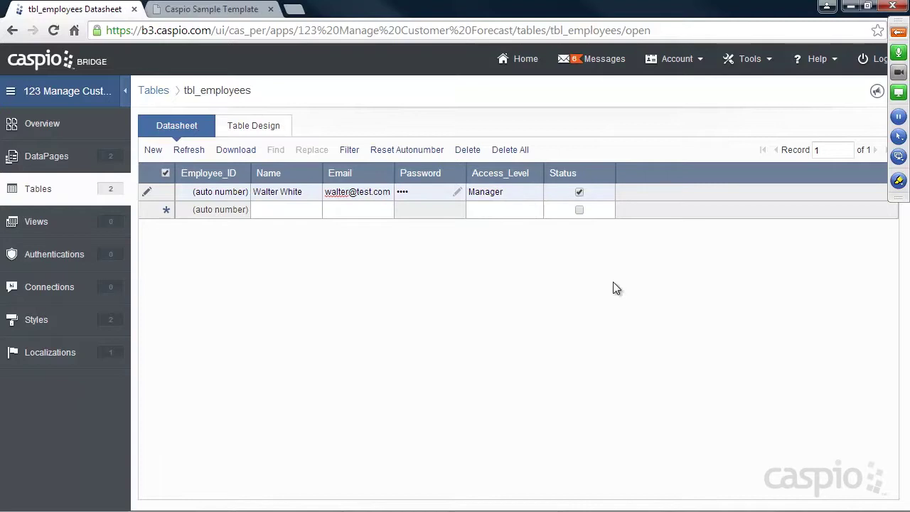
click(278, 210)
Add a second employee with name, e-mail, password, Employee access level and active status.
text(Skyler White)
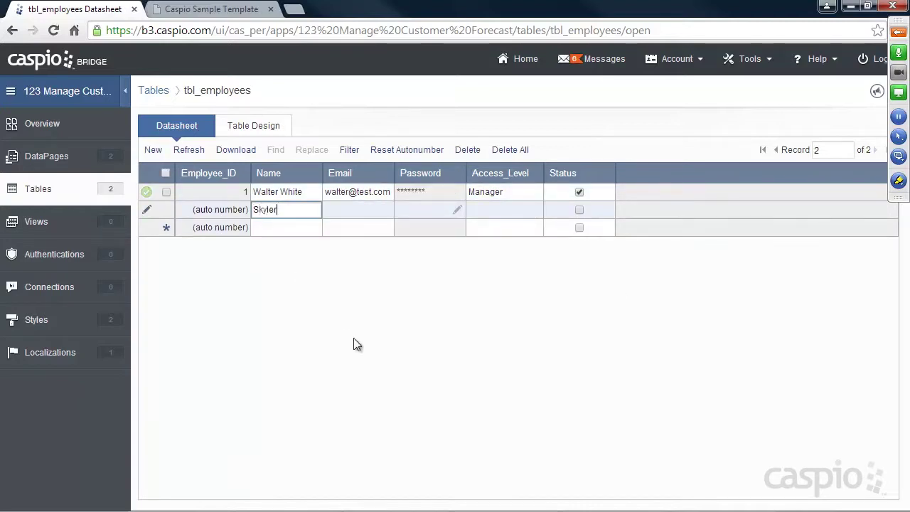
key(Tab)
text(skyler@test.com)
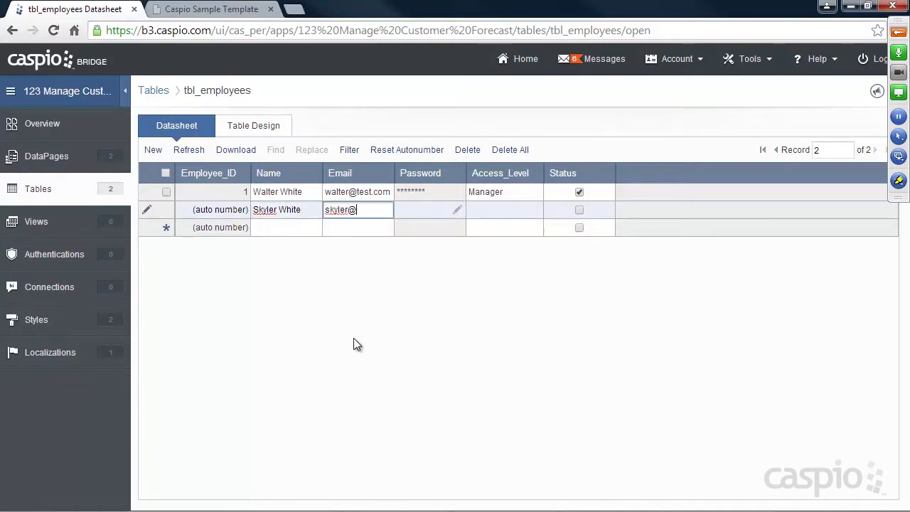
key(Tab)
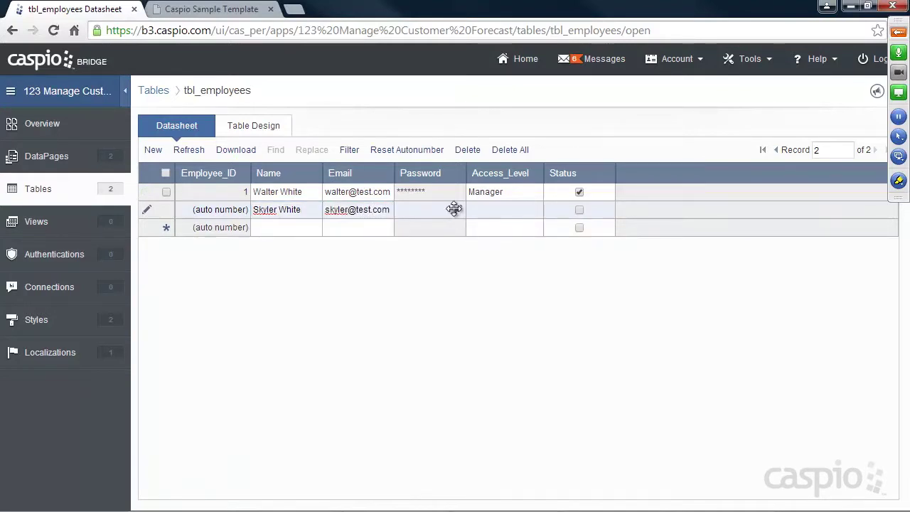
click(457, 209)
text(test)
key(Tab)
text(test)
click(518, 292)
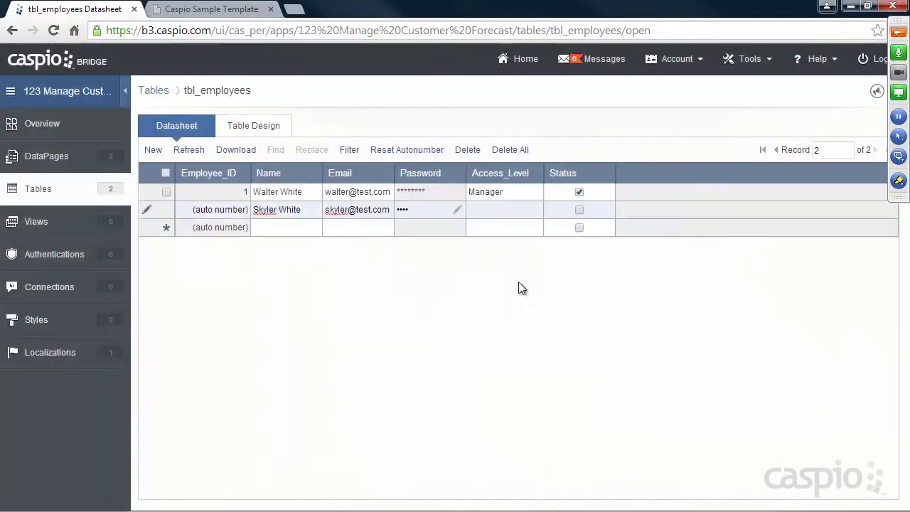
click(500, 209)
text(Employee)
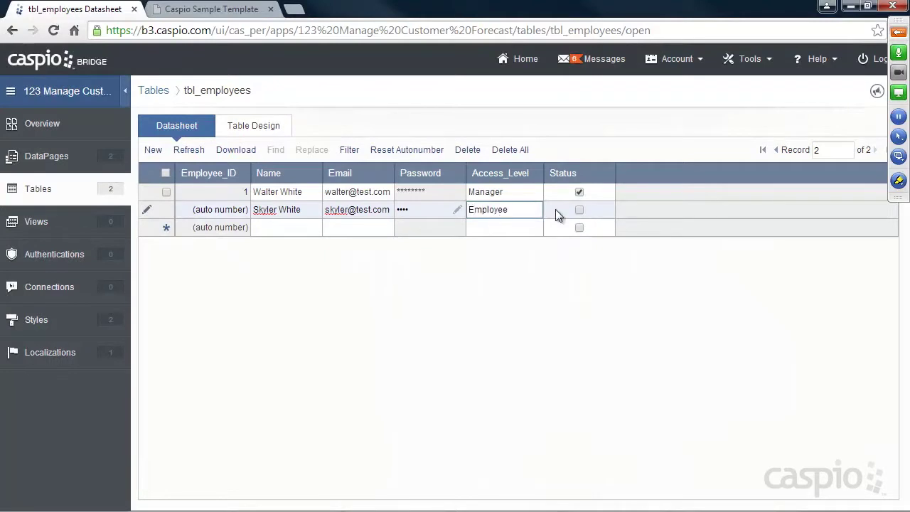
click(579, 209)
click(282, 226)
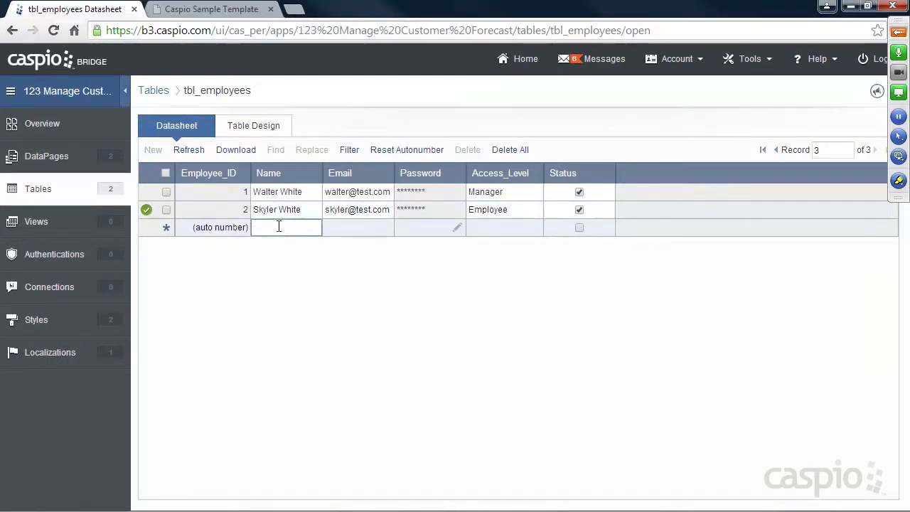
Add a third active Employee-level record with name, e-mail and password, fix a name typo, and save.
text(Jesse Pinkman)
key(Tab)
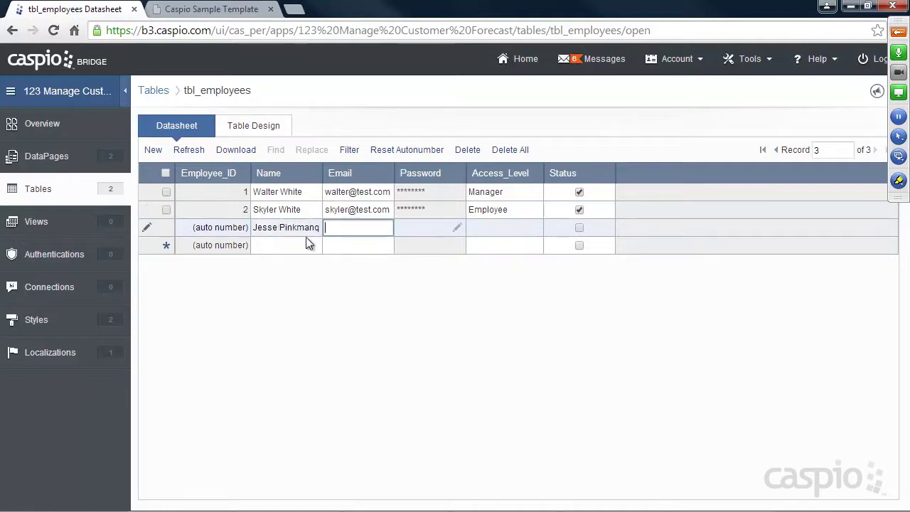
key(Return)
click(577, 282)
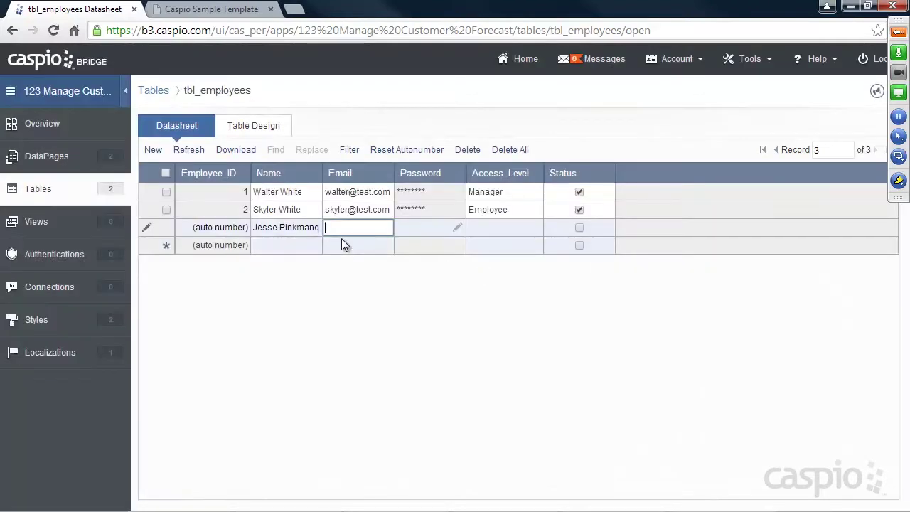
text(jesse@test.com)
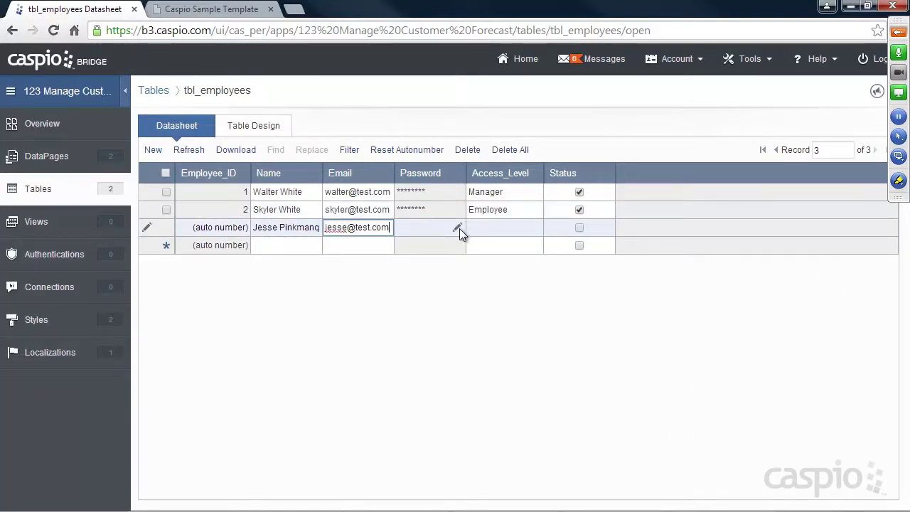
click(457, 227)
text(1234)
click(488, 257)
text(1234)
click(527, 297)
click(488, 227)
text(Employee)
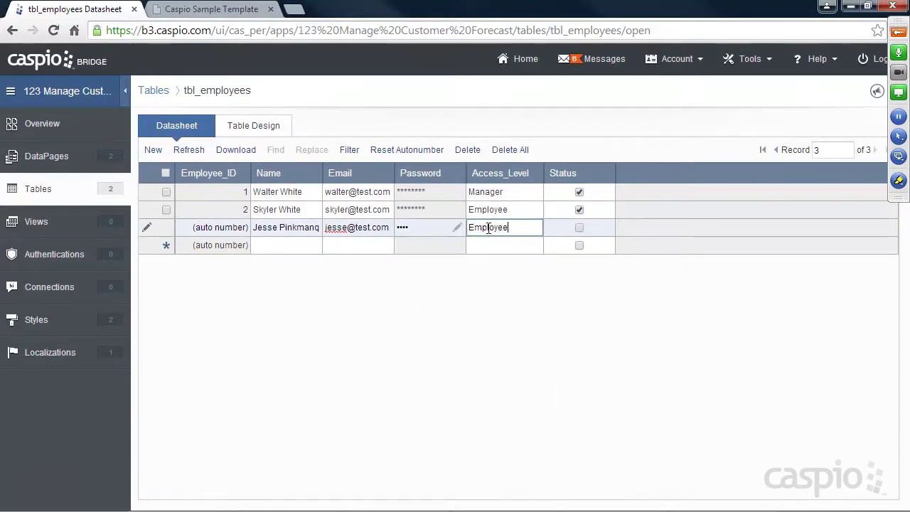
click(578, 228)
click(320, 232)
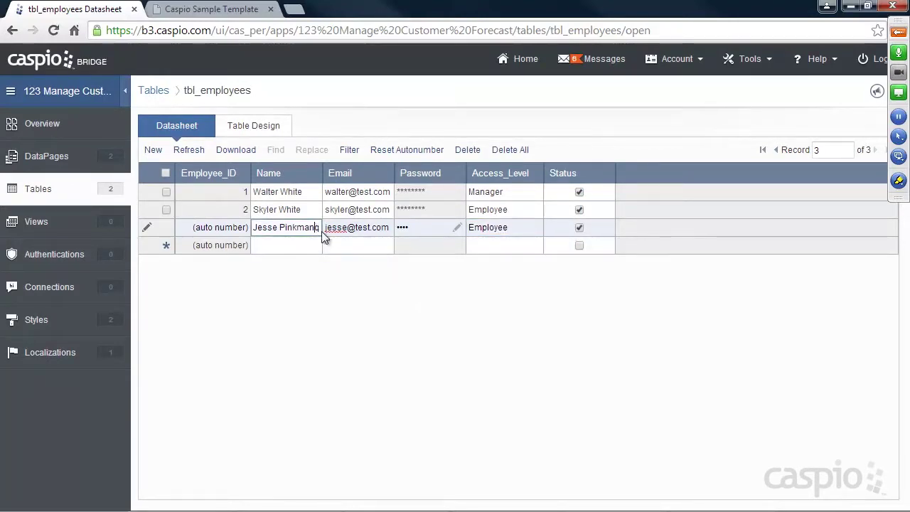
key(BackSpace)
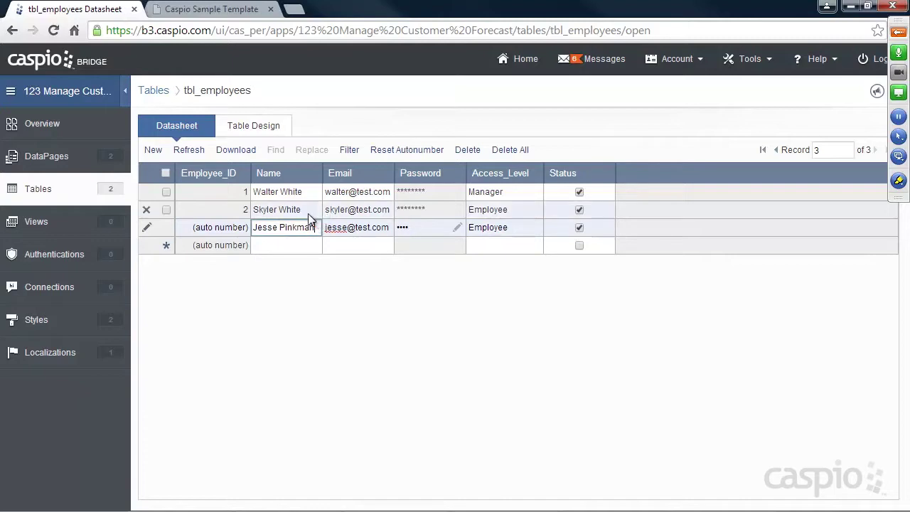
click(279, 244)
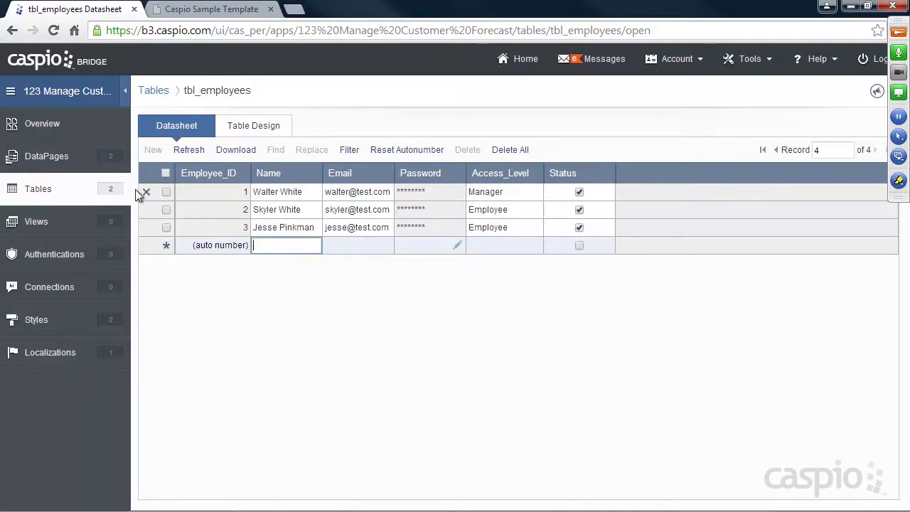
Go to the app's Views page, which has no views yet.
click(36, 221)
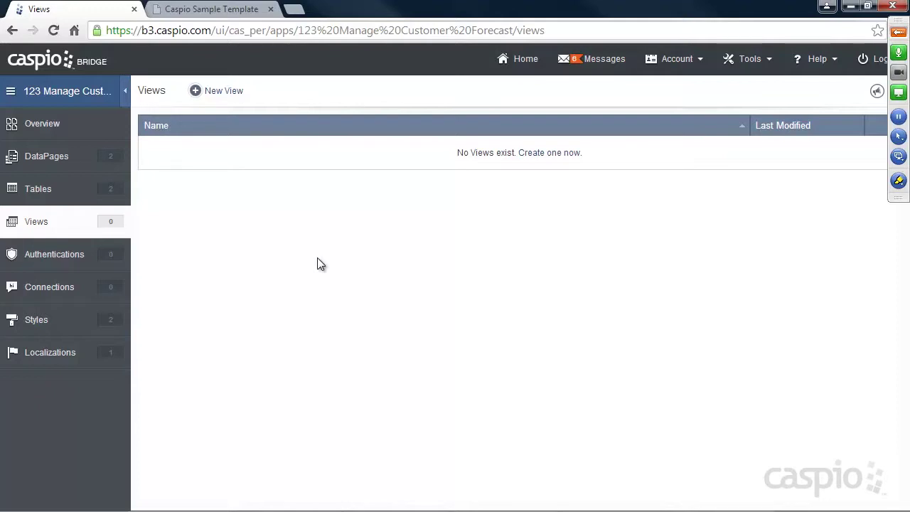
Create a view named Filter_Active_Managers on tbl_employees and continue to its field settings.
click(221, 93)
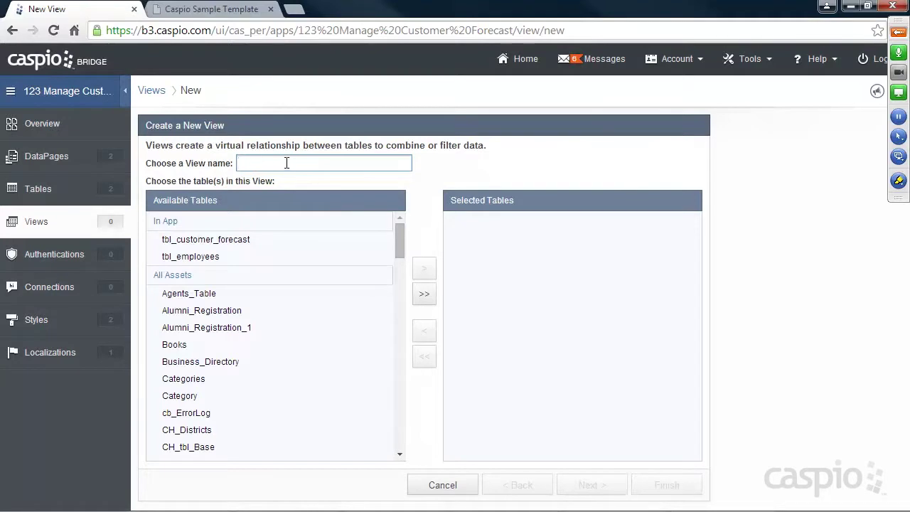
text(Filter_Active_Managers)
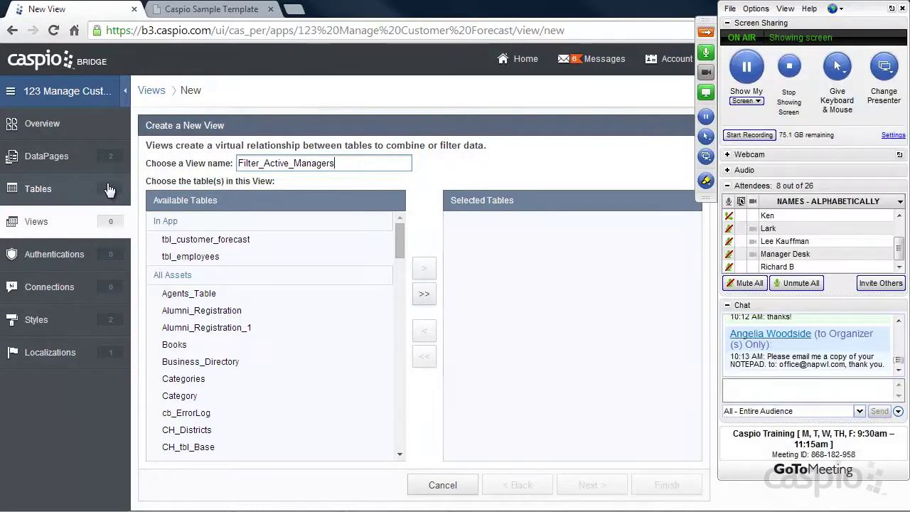
click(210, 262)
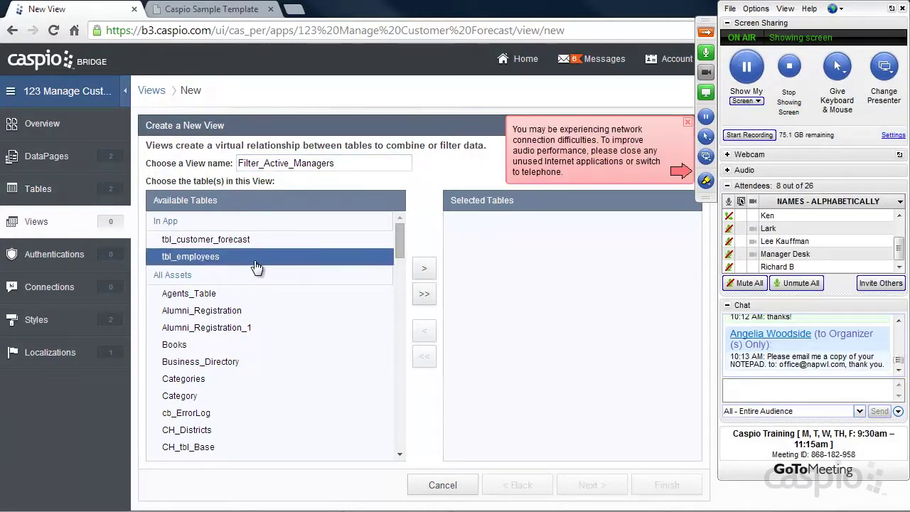
click(424, 268)
click(687, 122)
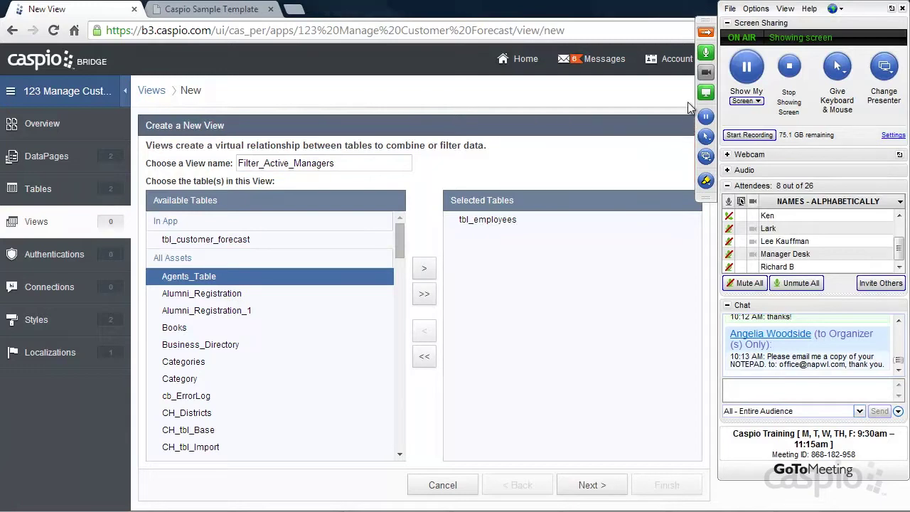
click(705, 32)
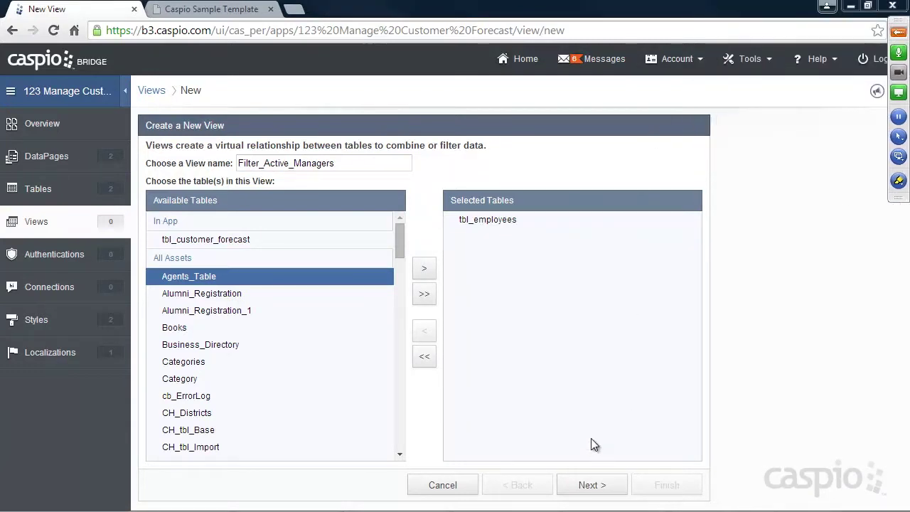
click(592, 485)
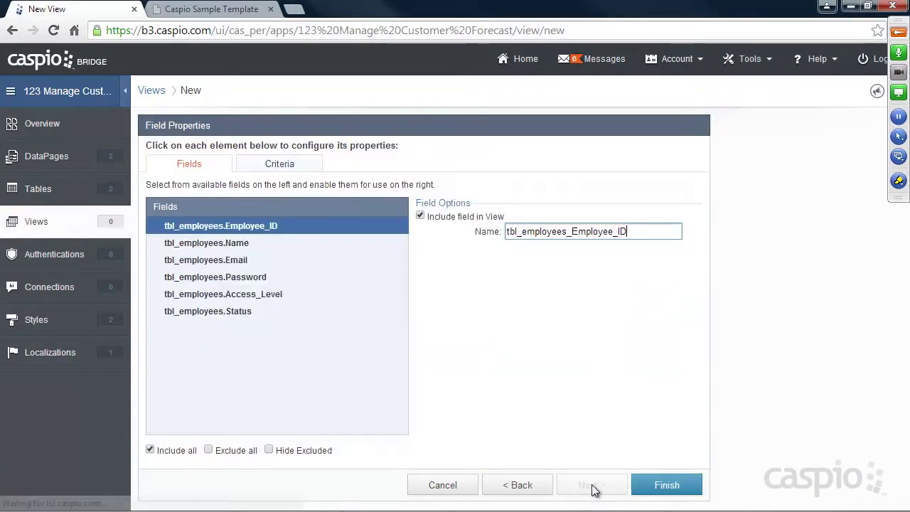
In the Criteria builder, keep AND and nest two OR groups plus a field comparison.
click(273, 170)
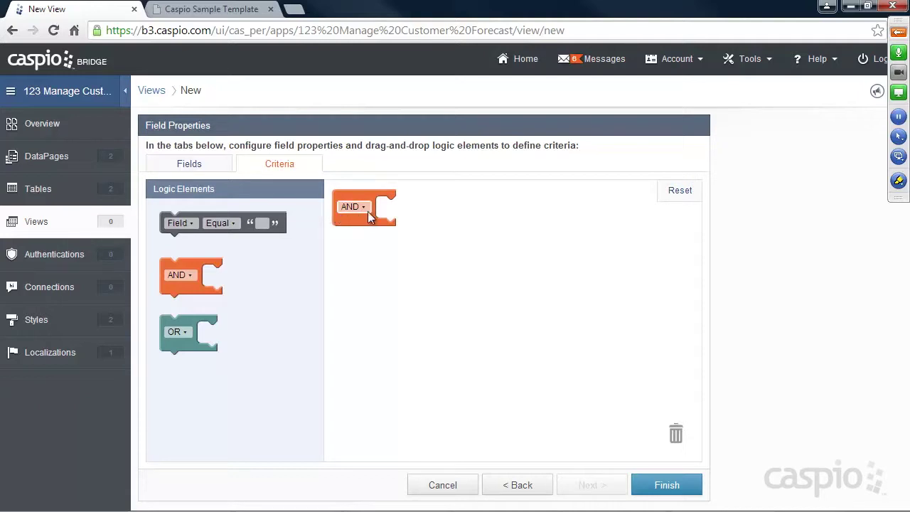
click(366, 206)
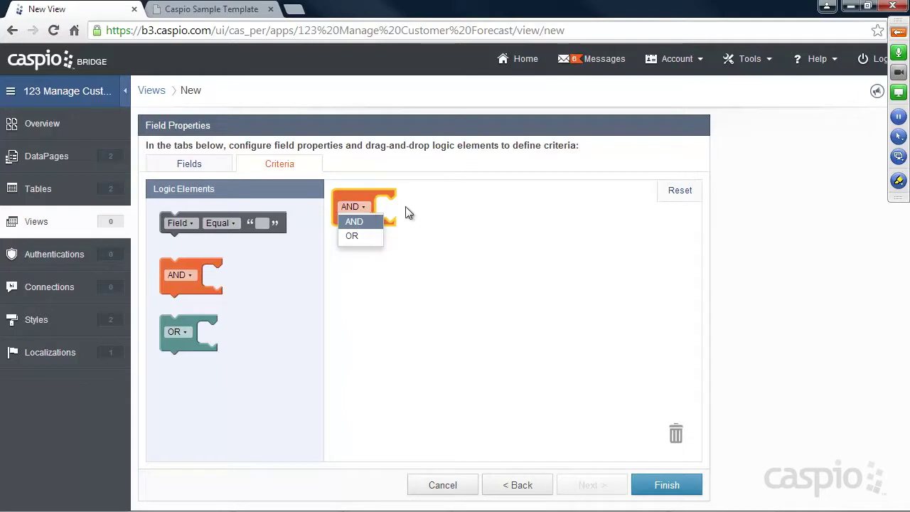
click(443, 164)
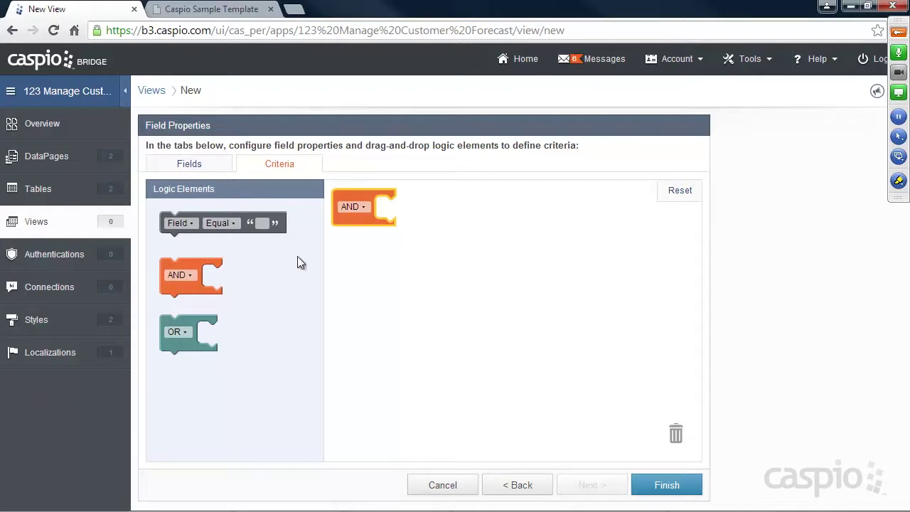
drag(187, 321, 410, 203)
drag(212, 315, 407, 244)
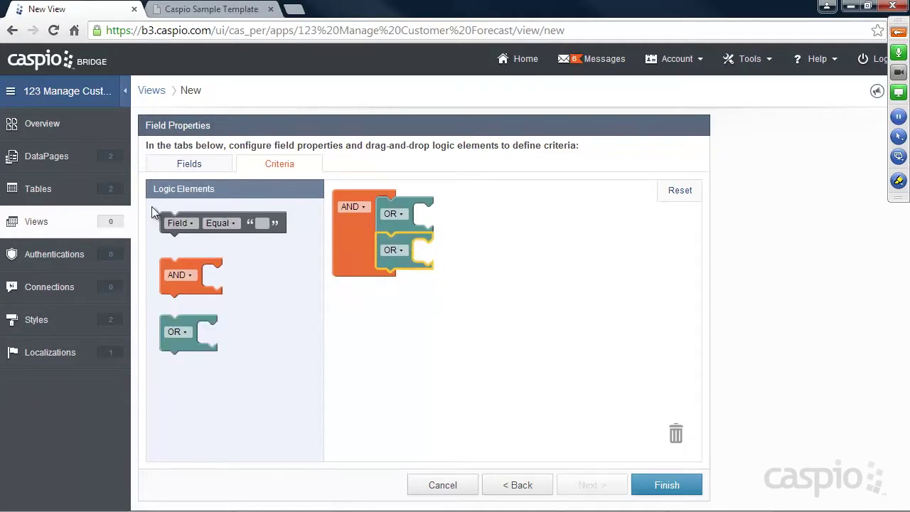
drag(282, 218, 451, 214)
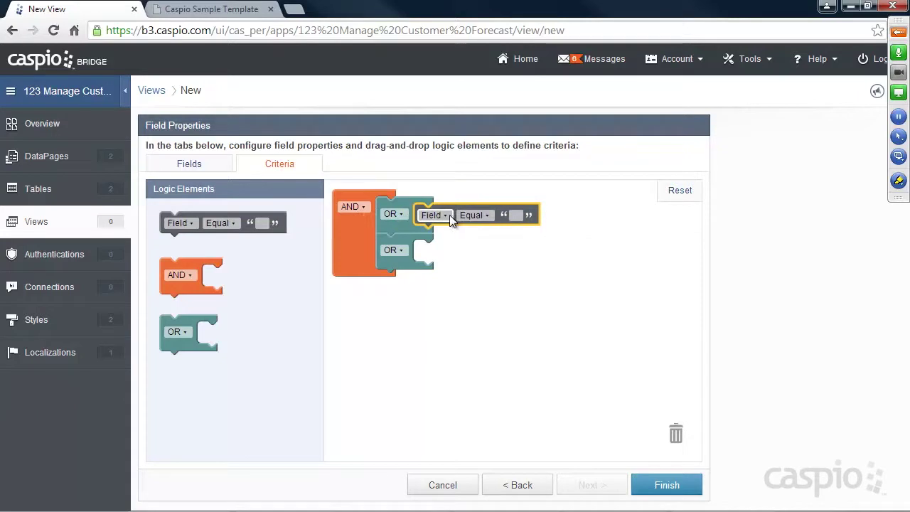
Discard the field comparison and OR groups, leaving only AND, and go back to the first step.
click(449, 215)
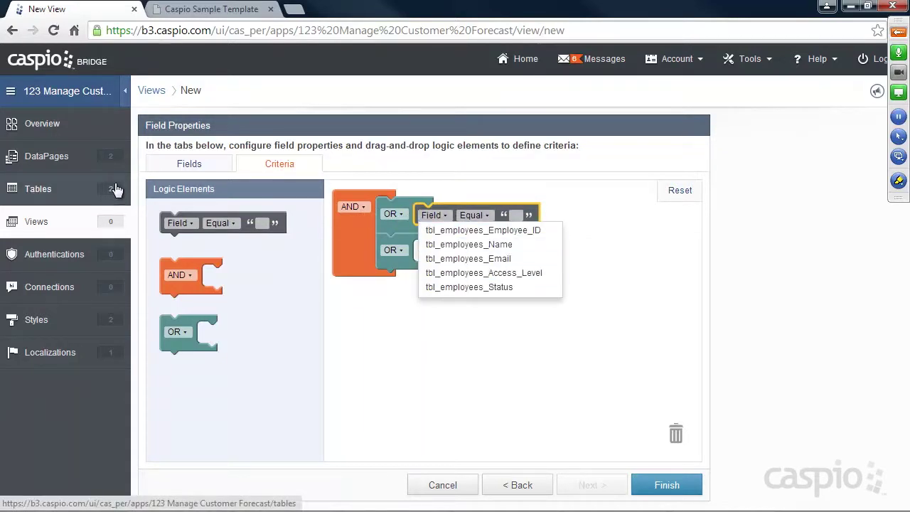
click(598, 218)
drag(458, 216, 660, 412)
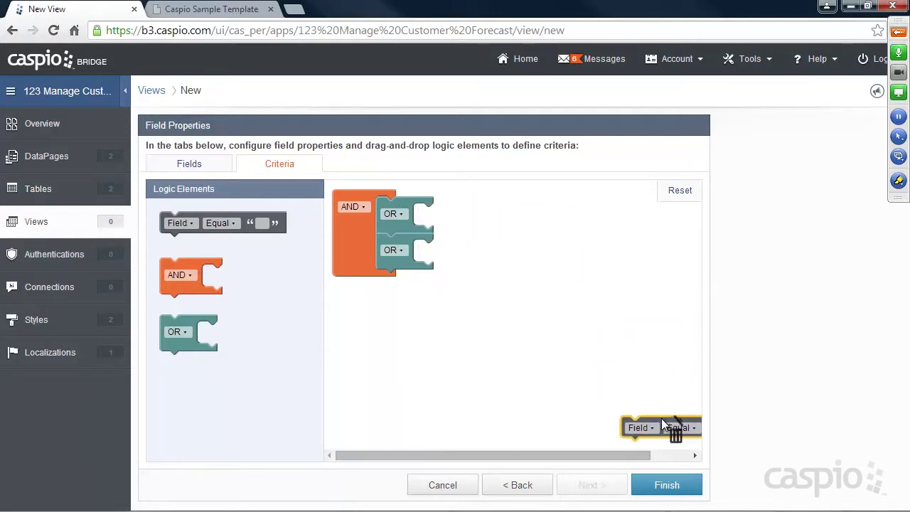
click(396, 206)
drag(396, 205, 659, 418)
drag(400, 213, 664, 426)
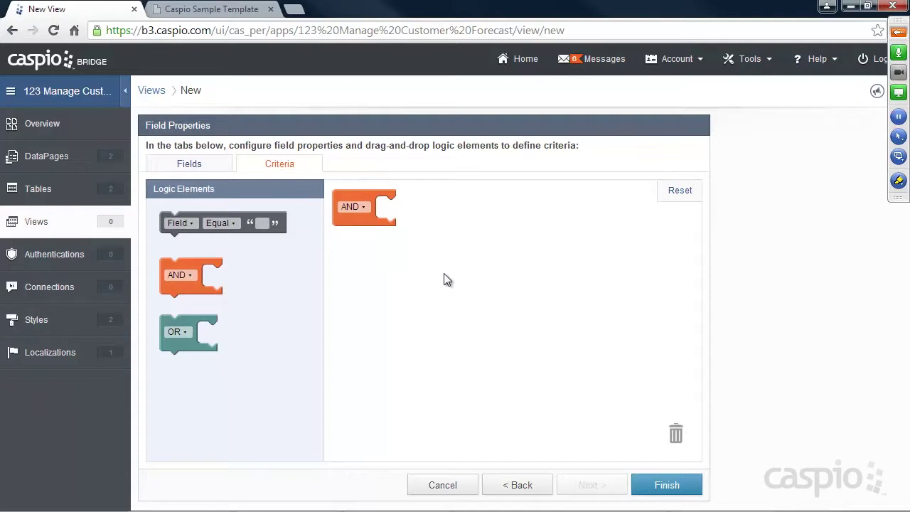
click(517, 484)
Return to Criteria and add the condition Access_Level equals Manager inside the AND block.
drag(239, 164, 336, 156)
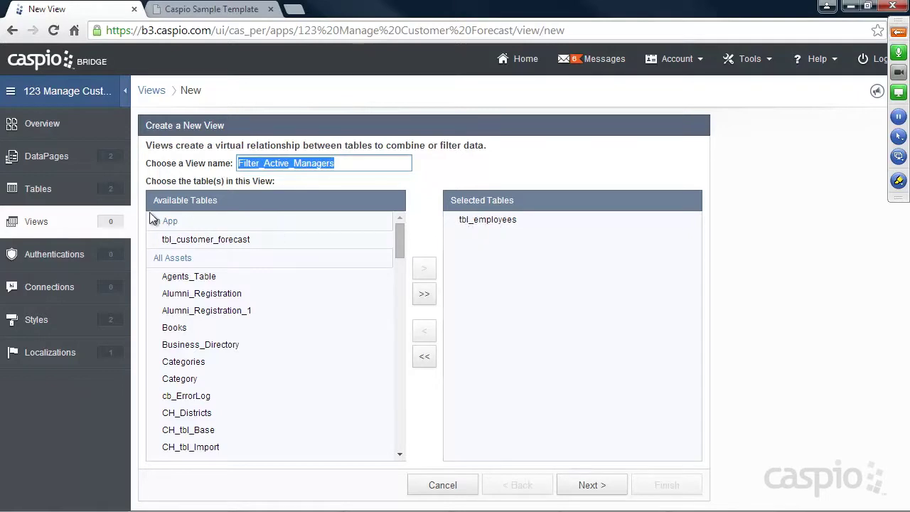
click(588, 483)
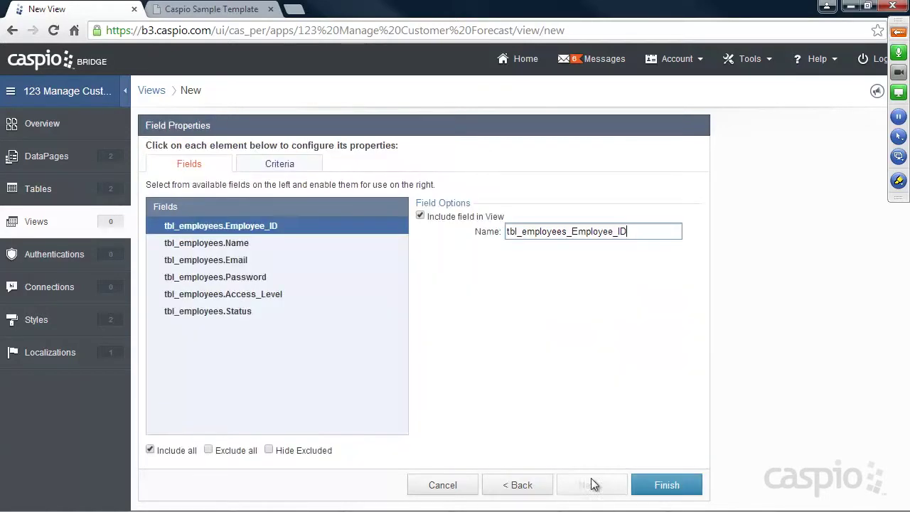
click(279, 167)
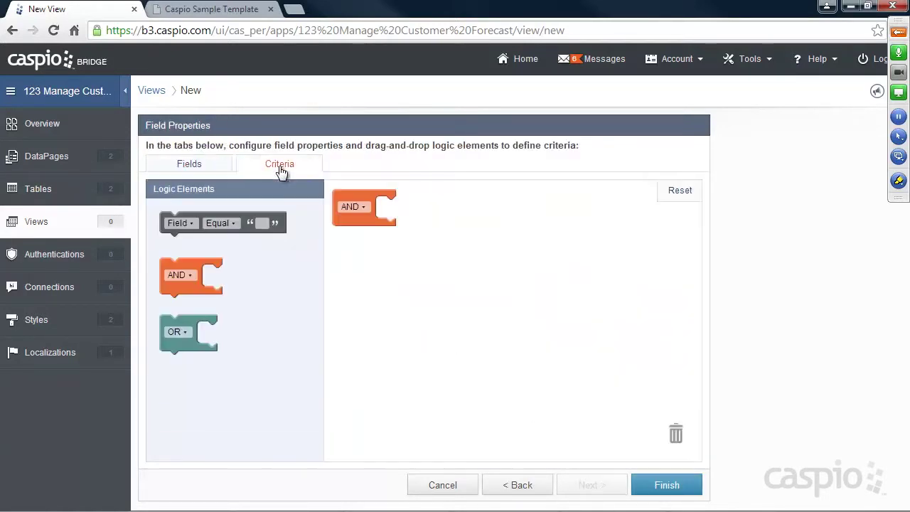
drag(219, 221, 412, 204)
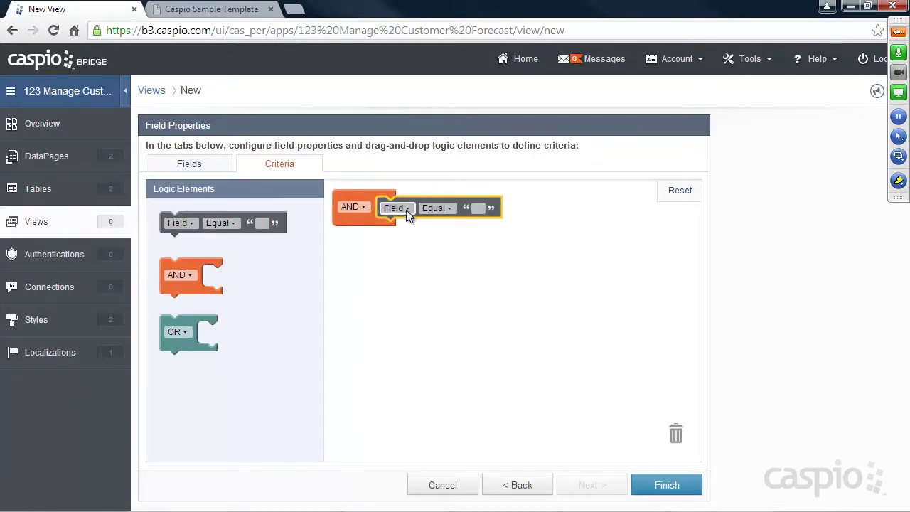
click(406, 208)
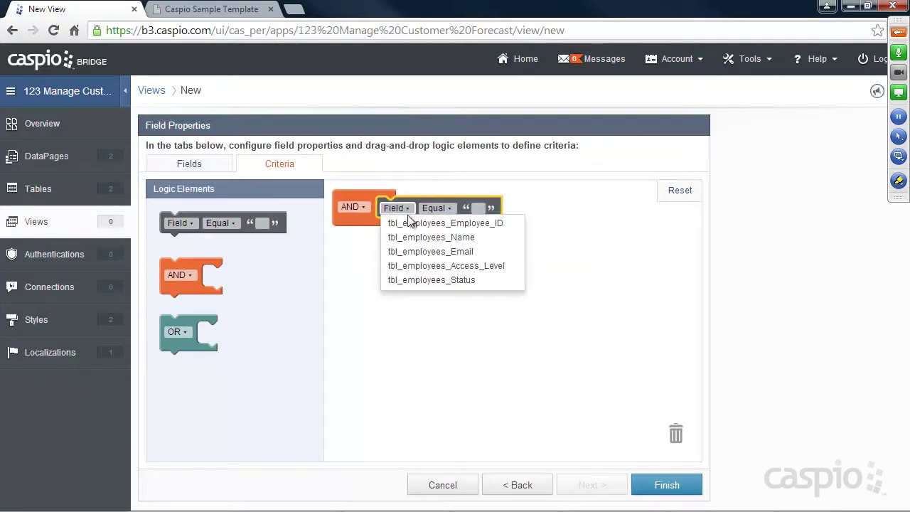
click(425, 265)
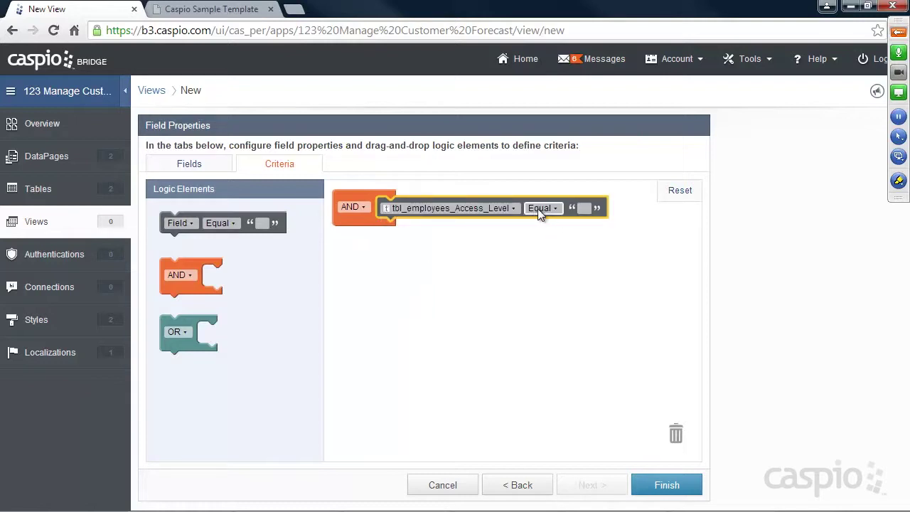
click(583, 209)
text(Manager)
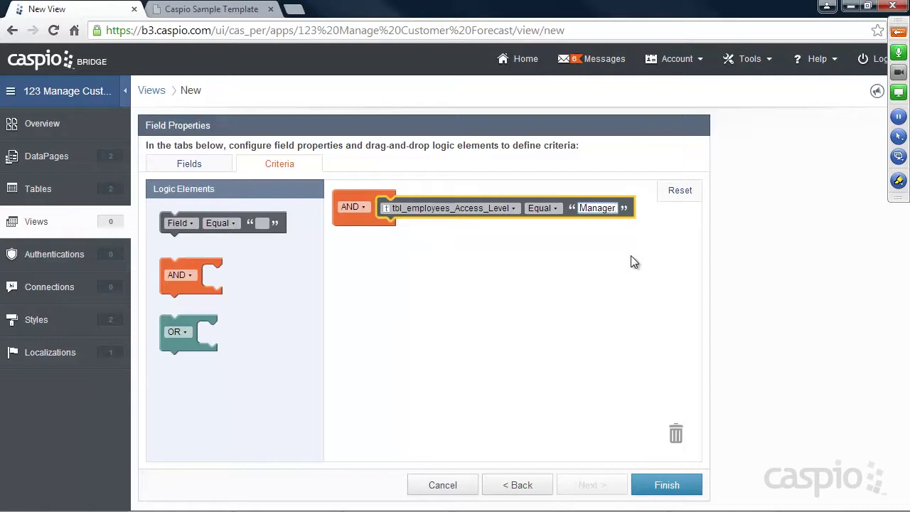
Add a second condition on Status (checked) and finish creating the view.
drag(199, 219, 415, 228)
click(409, 230)
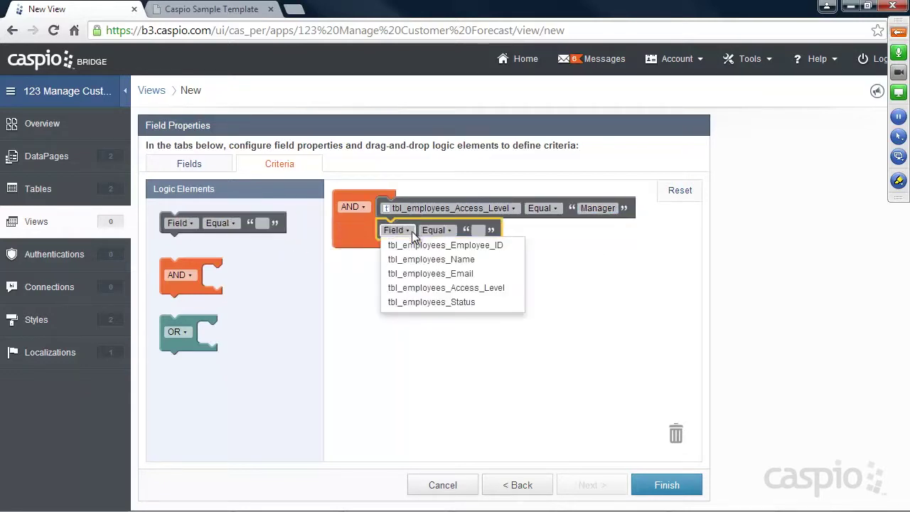
click(428, 302)
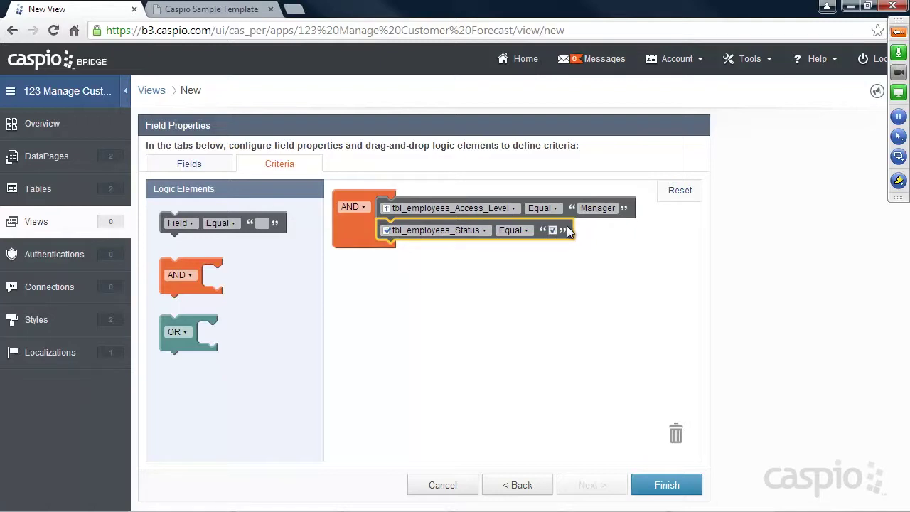
click(663, 484)
right_click(664, 484)
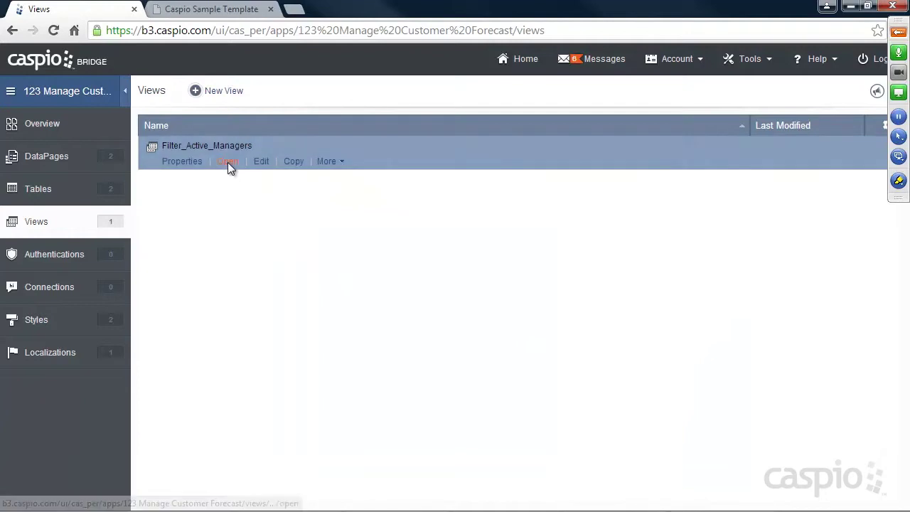
click(227, 162)
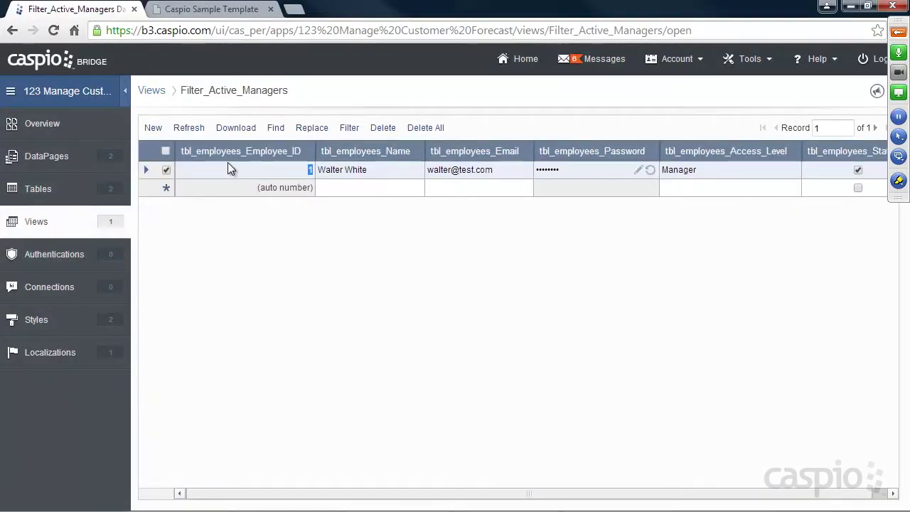
click(668, 493)
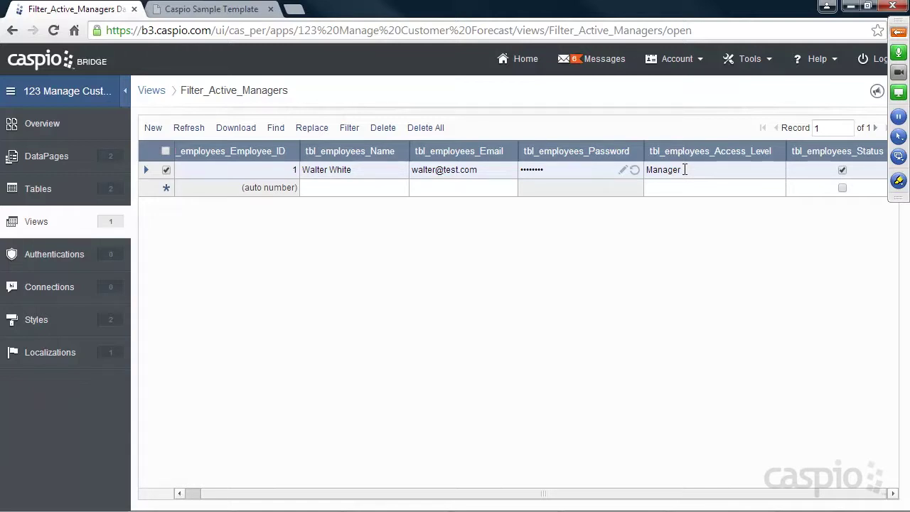
click(35, 226)
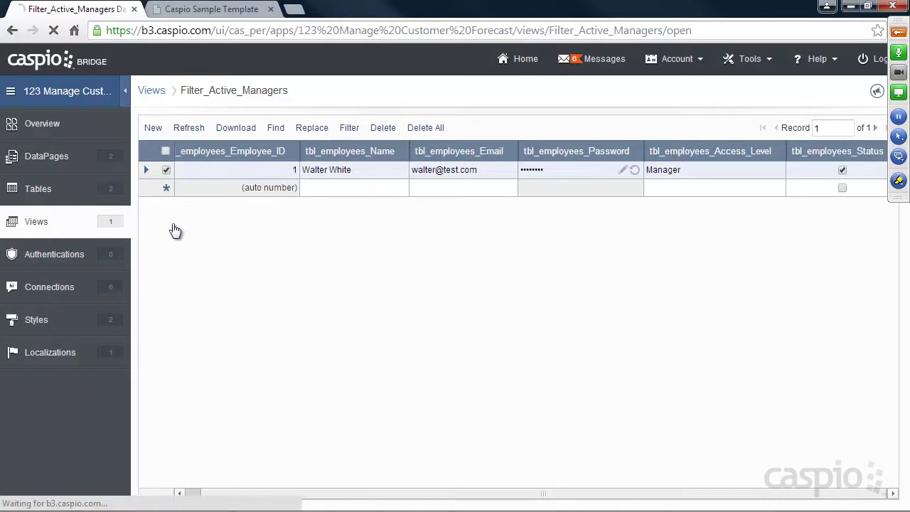
mouse_move(174, 156)
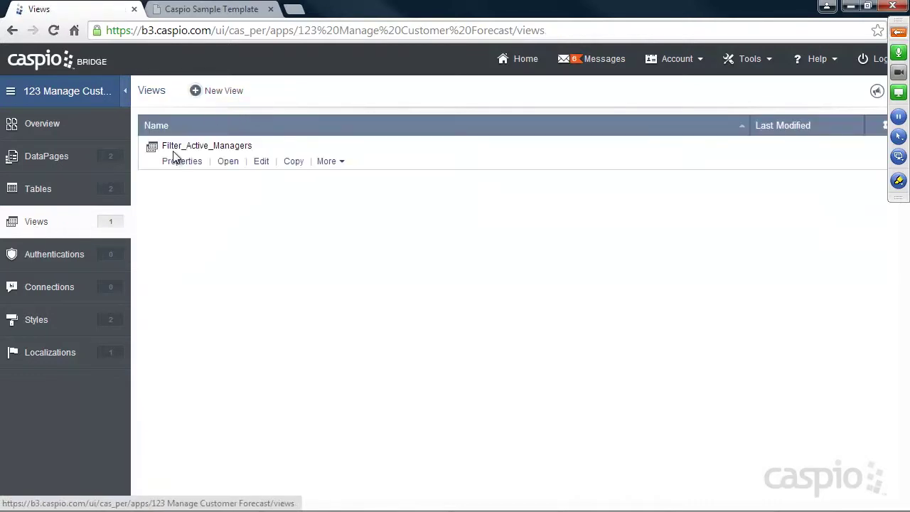
Start a new view named Filter_Active_Employees on tbl_employees and continue to field settings.
click(225, 97)
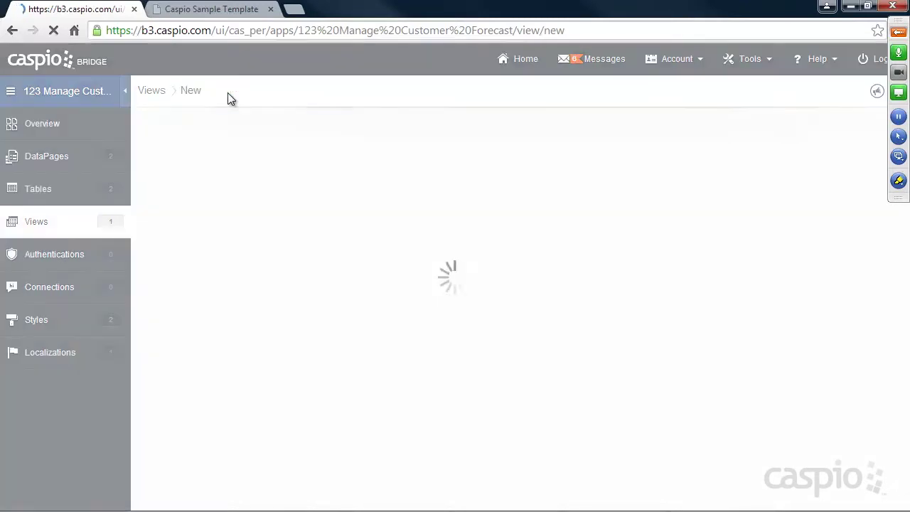
click(283, 162)
text(Filter_Active_Employees)
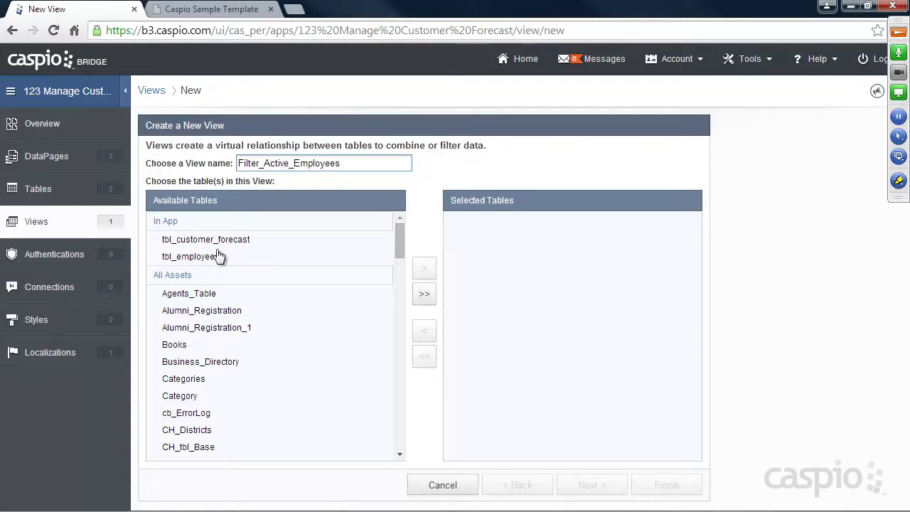
click(218, 256)
click(425, 273)
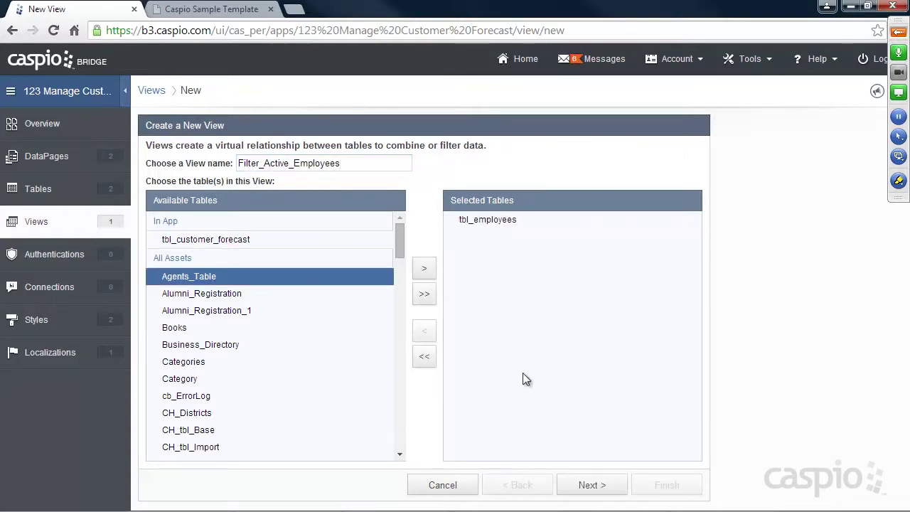
click(592, 486)
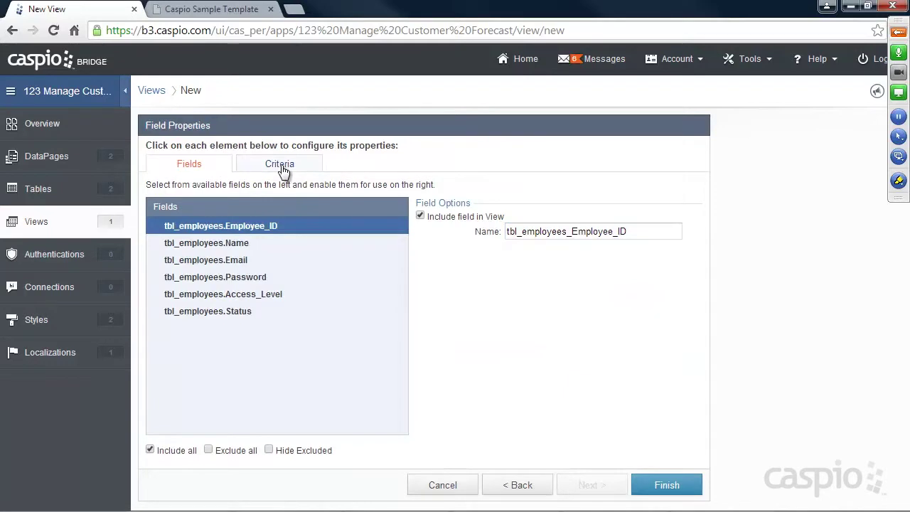
Filter for Access_Level equal to Employee AND Status checked, then save the view.
click(281, 166)
drag(211, 221, 441, 207)
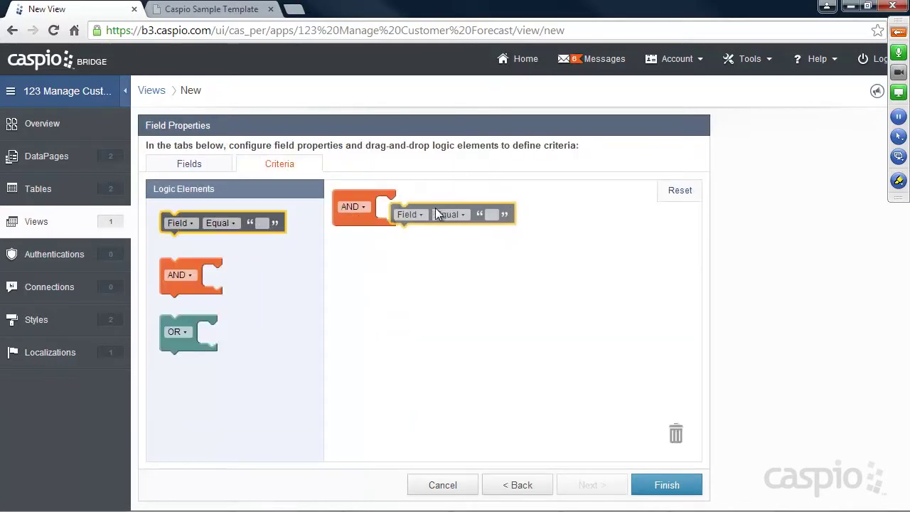
click(410, 211)
click(426, 266)
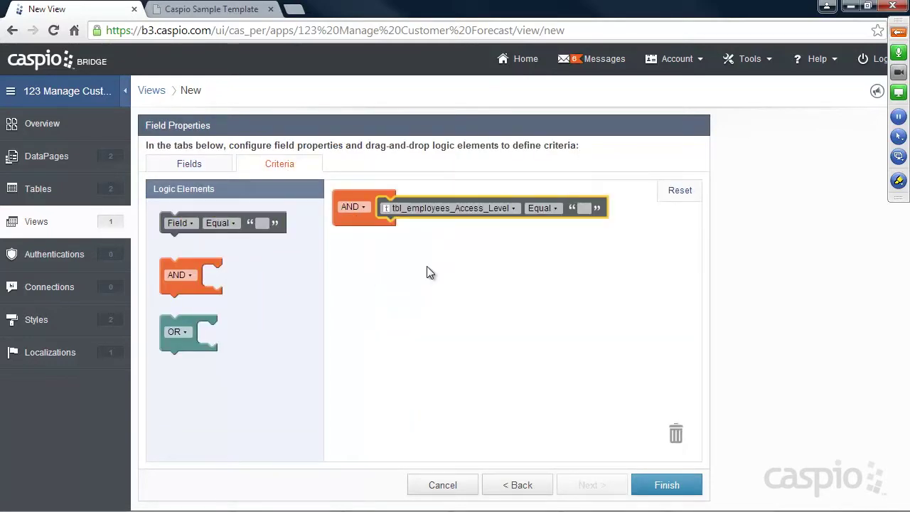
click(581, 207)
text(Employee)
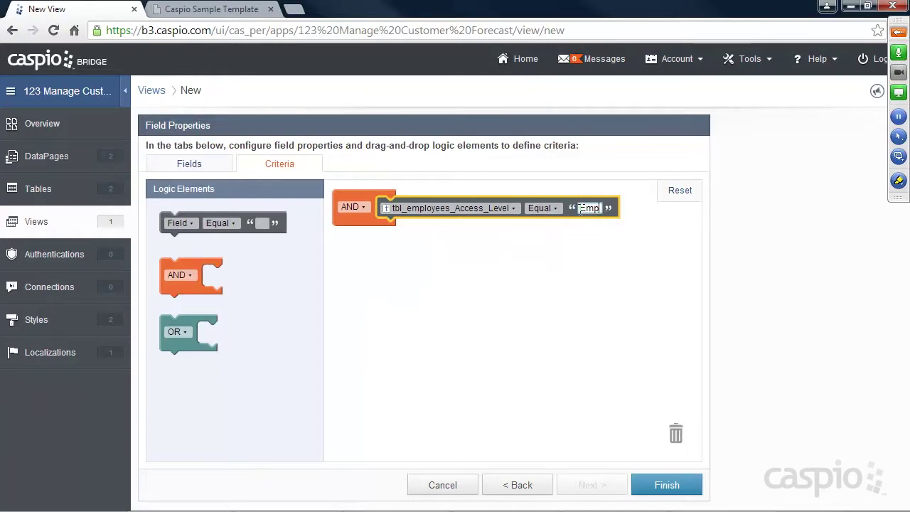
drag(206, 222, 406, 225)
click(409, 230)
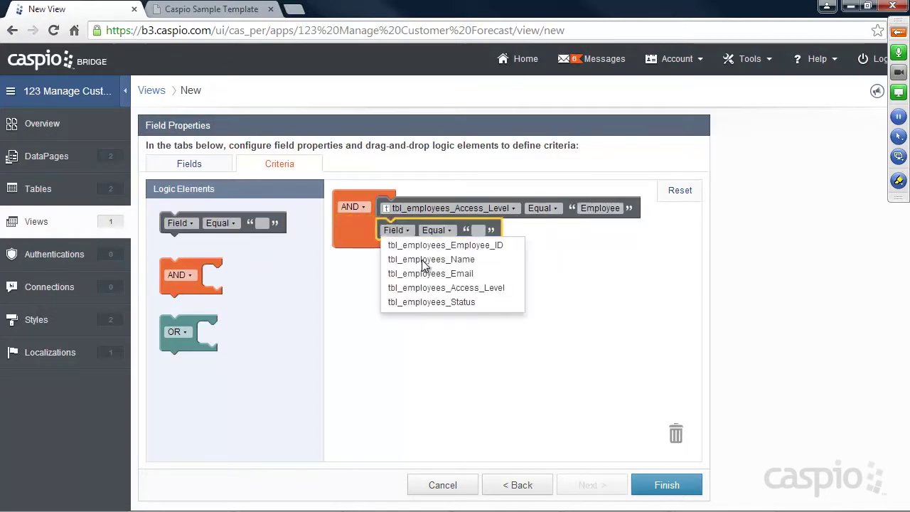
click(432, 301)
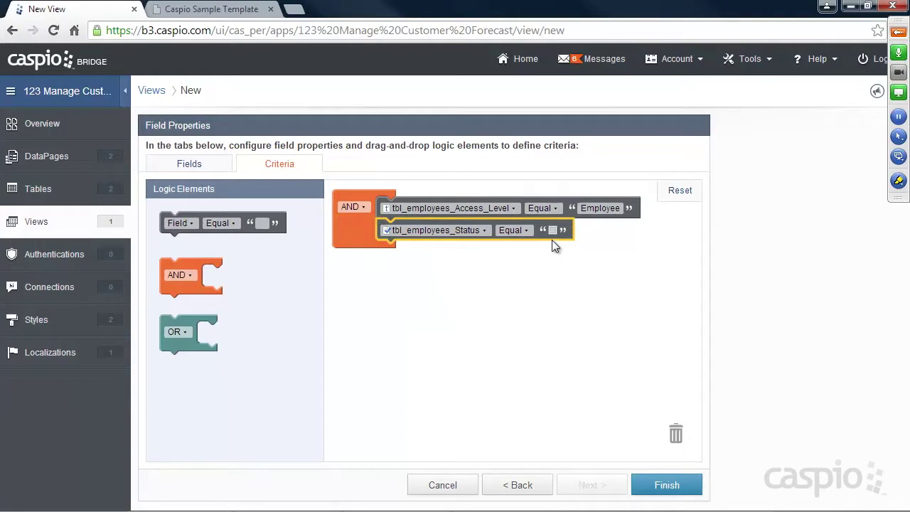
click(693, 484)
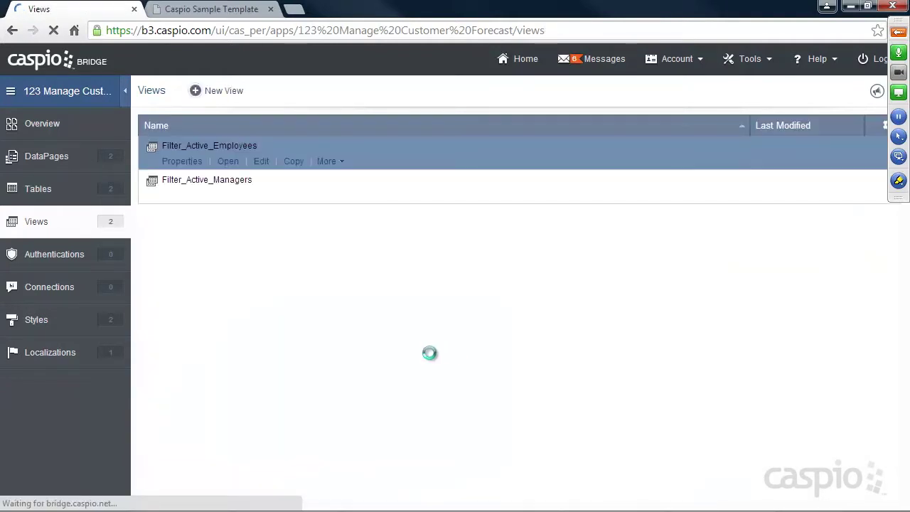
Check Filter_Active_Employees' records, then go to the app's empty Authentications page.
click(228, 162)
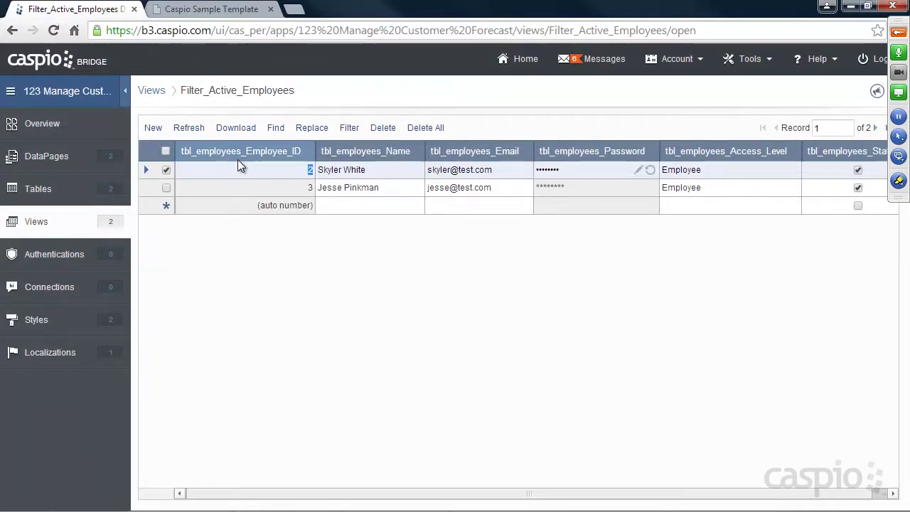
click(37, 223)
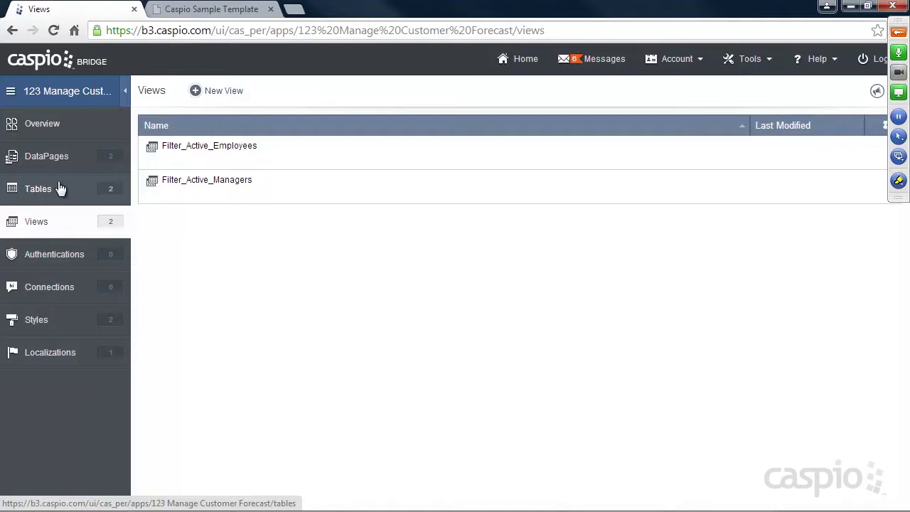
mouse_move(229, 137)
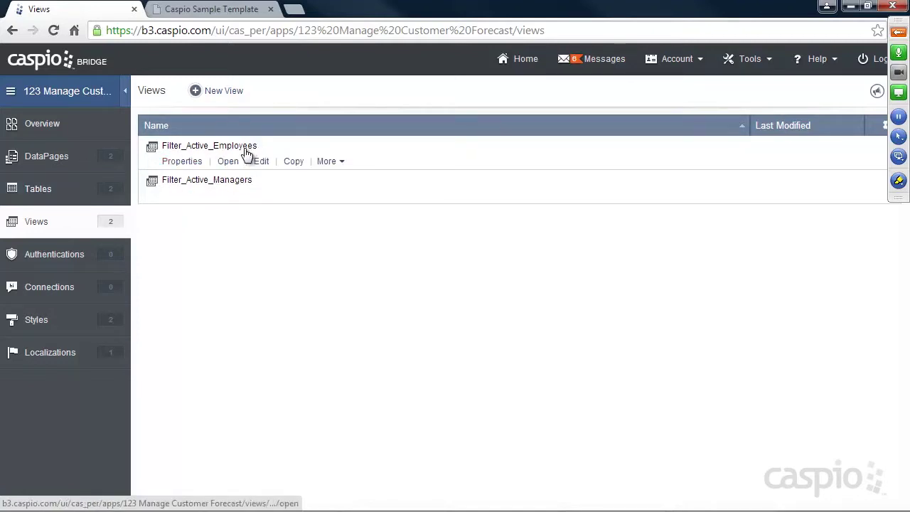
click(74, 254)
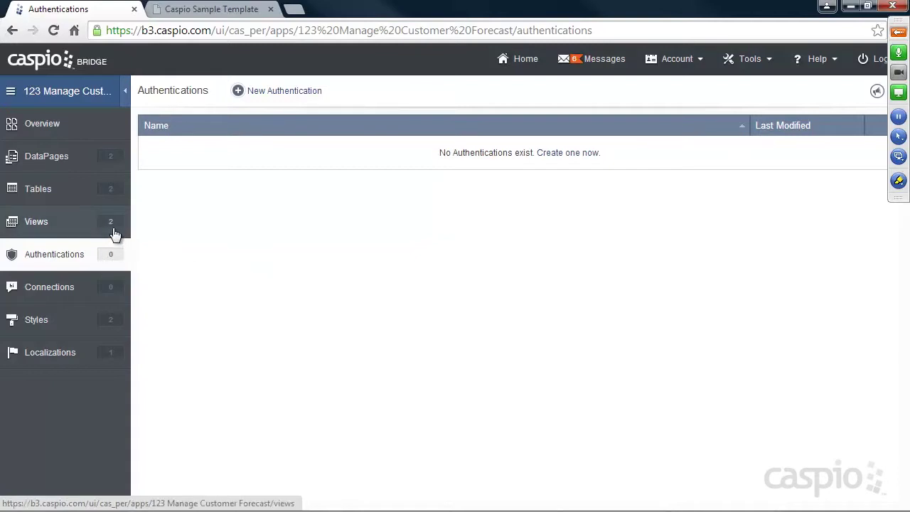
Create a new authentication on the Filter_Active_Employees view, switching from Express to Custom setup.
click(283, 92)
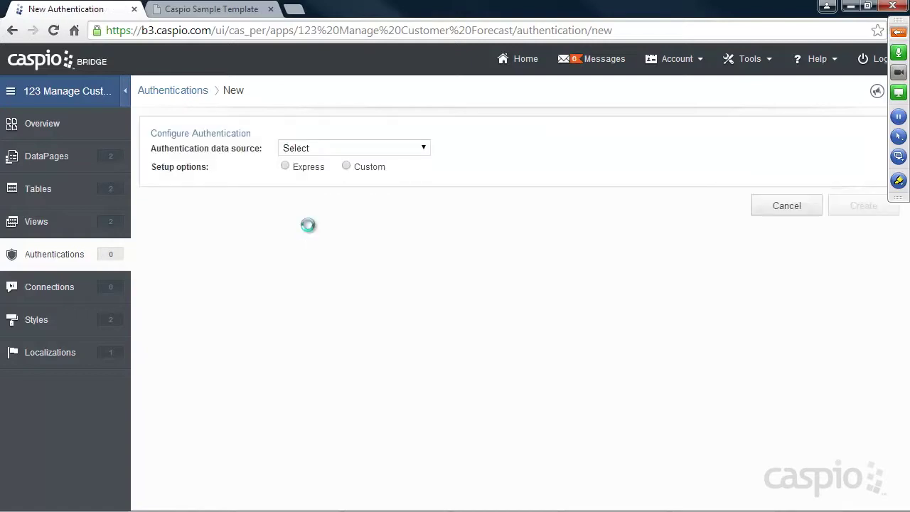
click(338, 148)
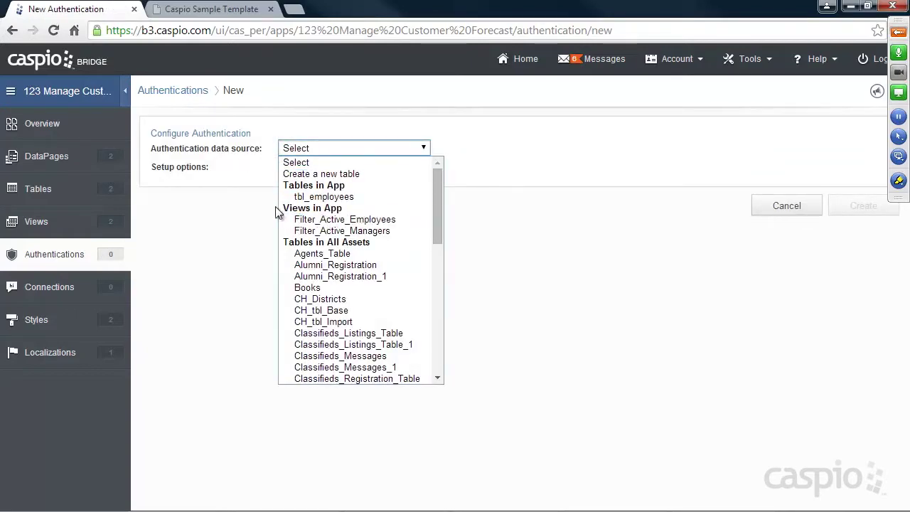
click(333, 221)
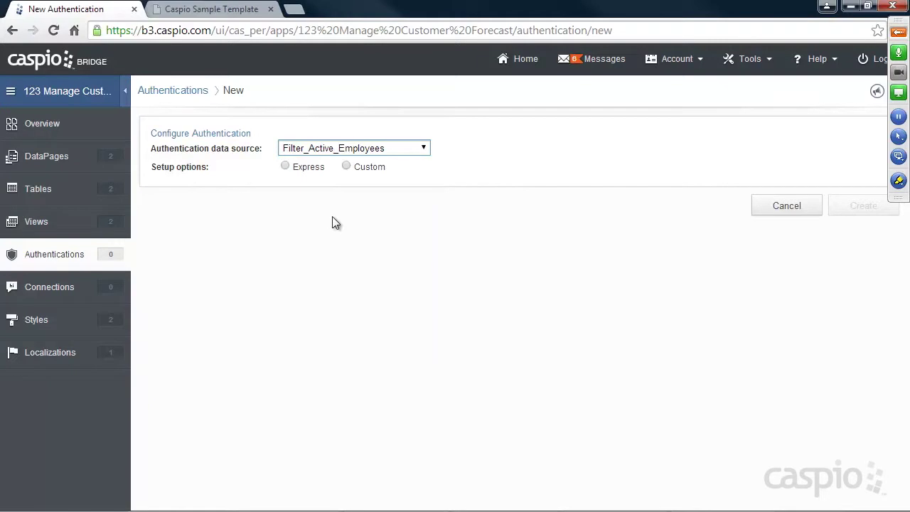
click(285, 166)
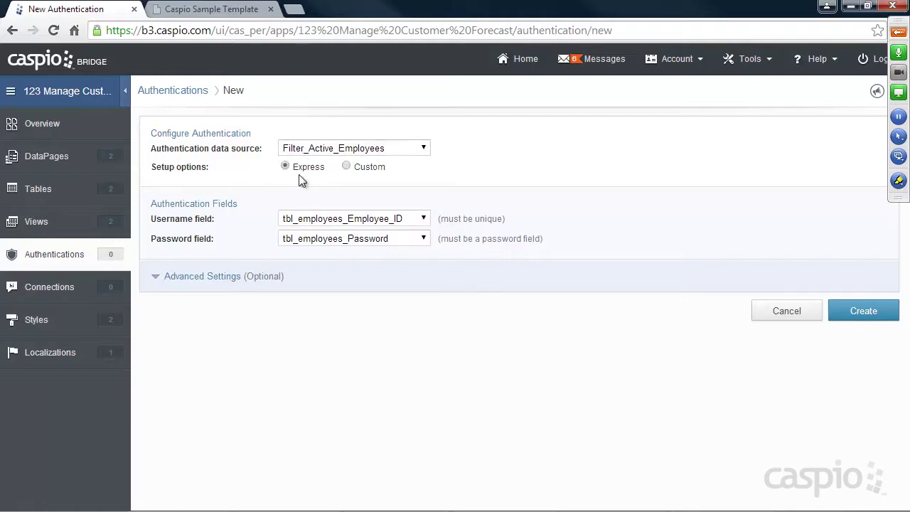
click(346, 167)
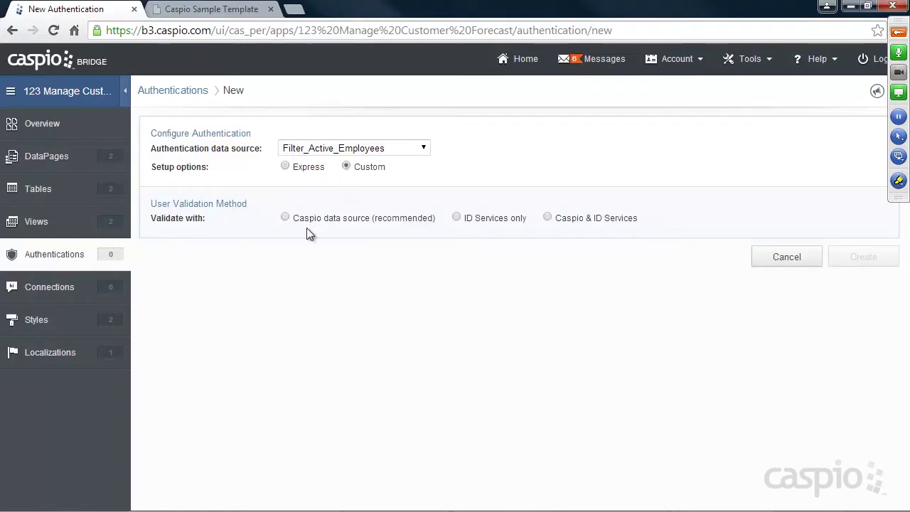
Set user validation to Caspio & ID Services, then open a blank browser tab.
click(285, 217)
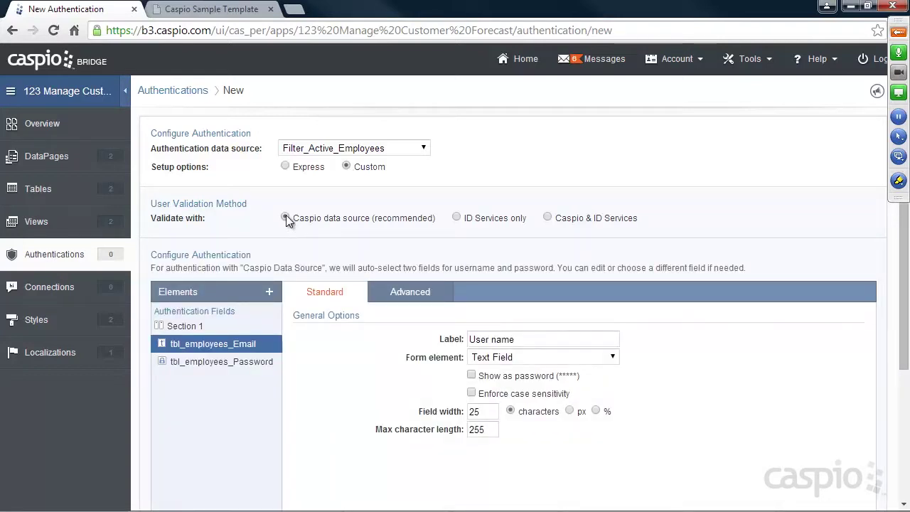
click(457, 217)
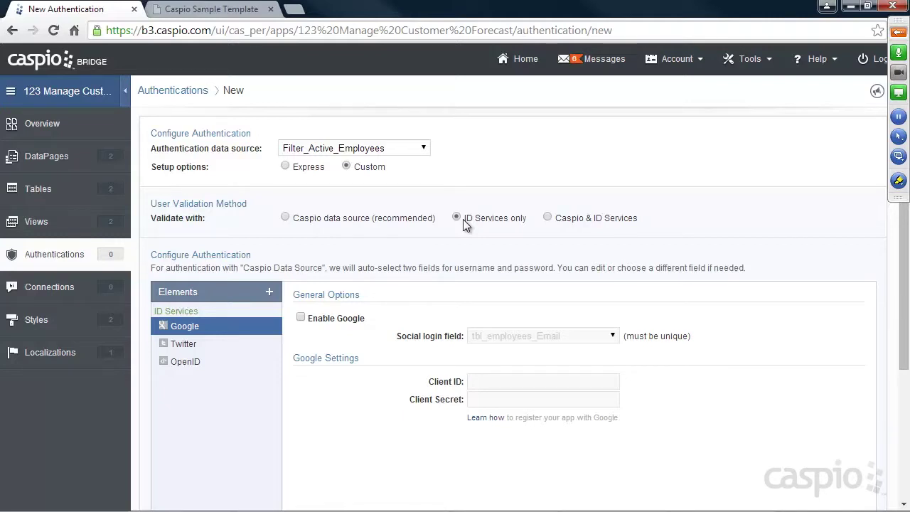
click(546, 217)
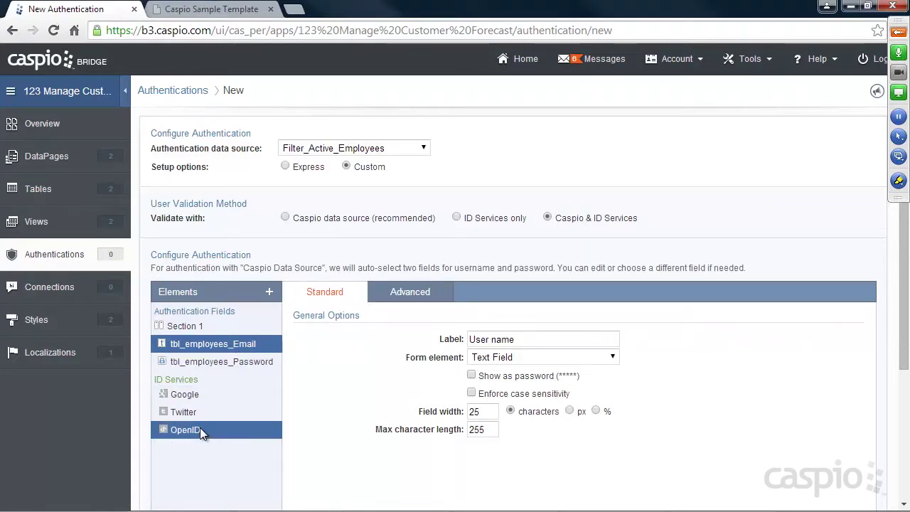
key(ctrl+t)
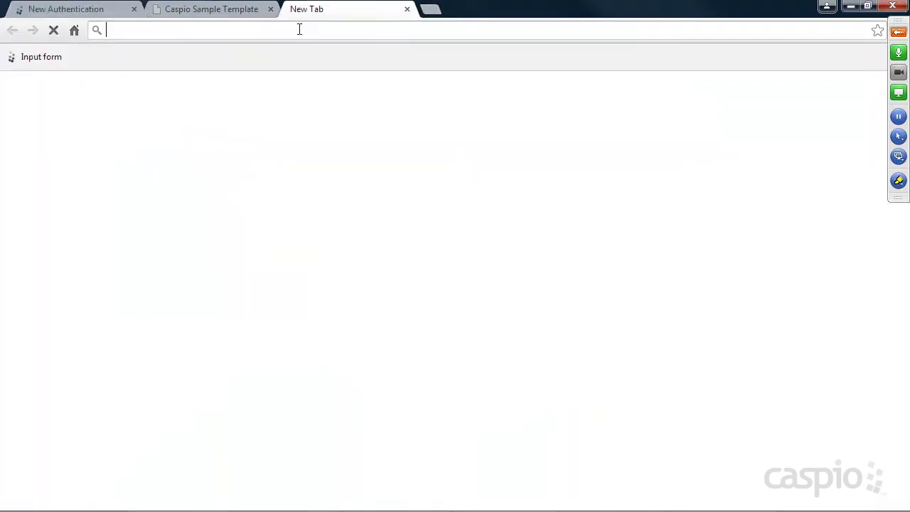
Visit realtor.com to view its login form, then close the form and the realtor.com tab.
text(realtor.com)
key(Return)
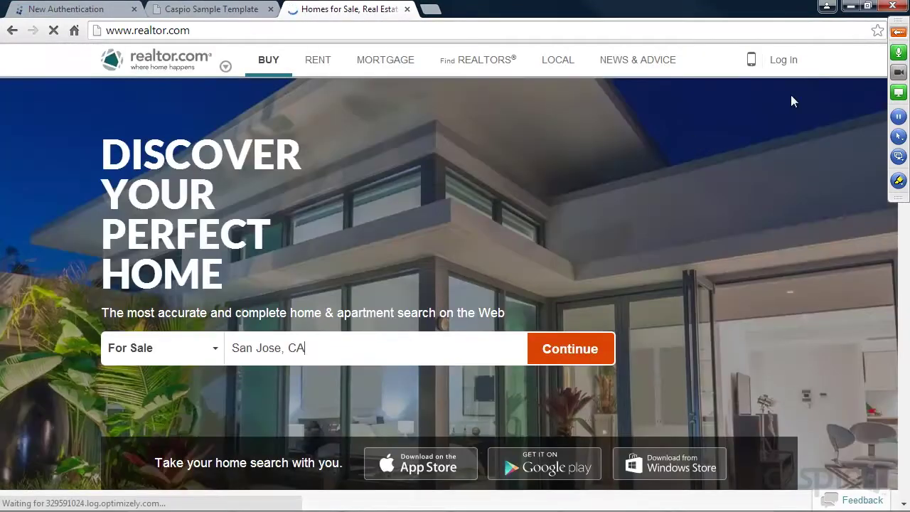
mouse_move(786, 63)
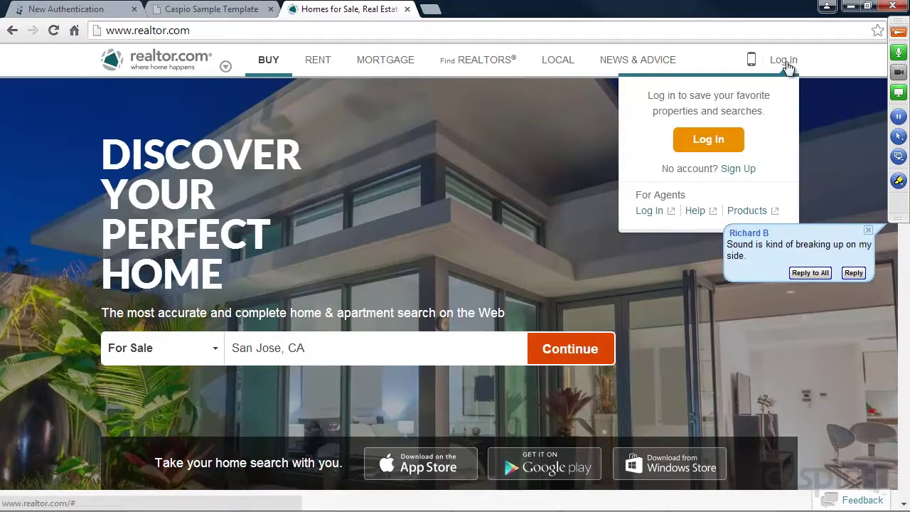
click(786, 62)
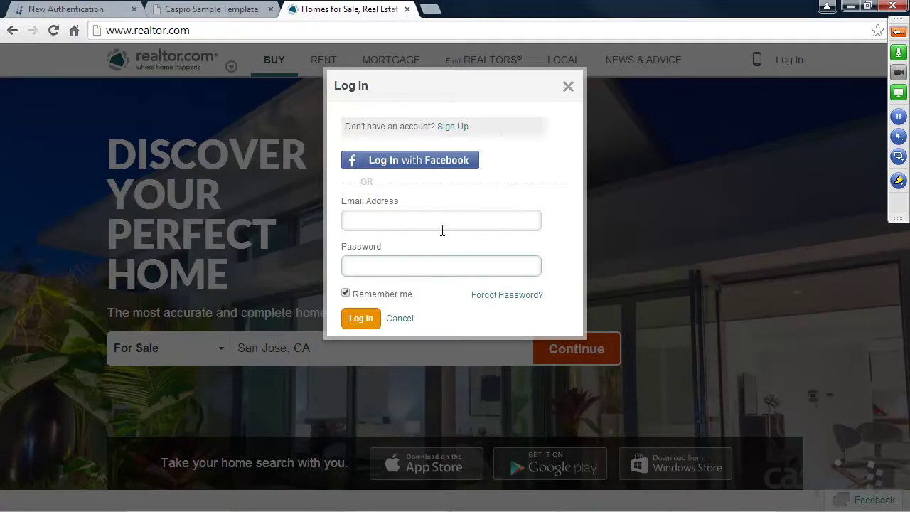
click(568, 87)
click(407, 9)
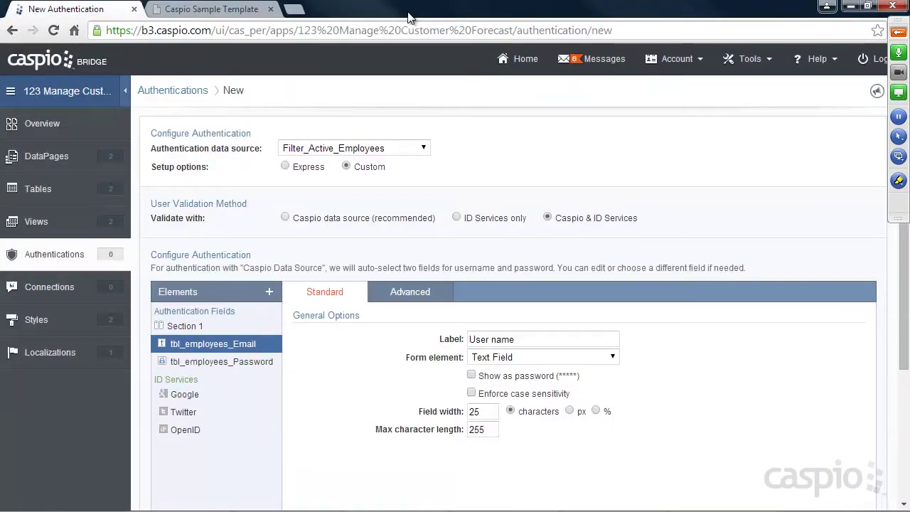
click(898, 31)
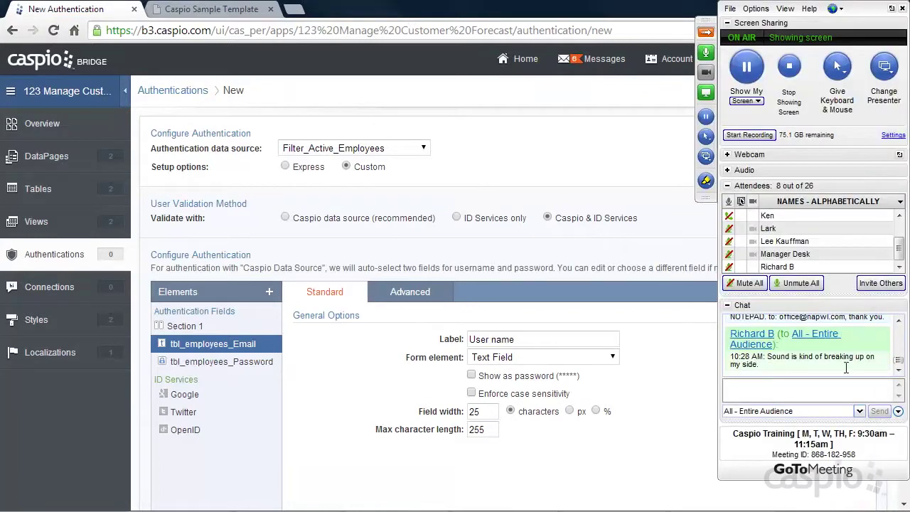
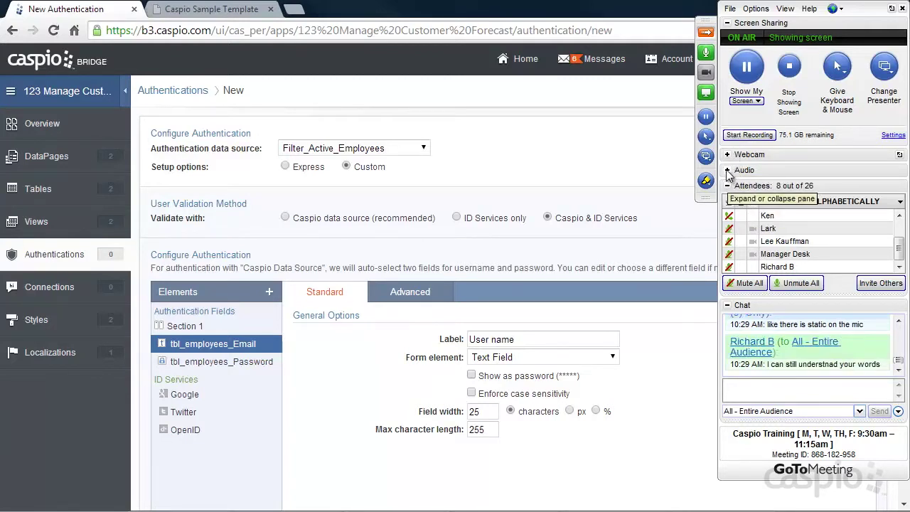
Check the GoToMeeting Audio and Attendees panes, then collapse the control panel to a slim strip.
click(727, 174)
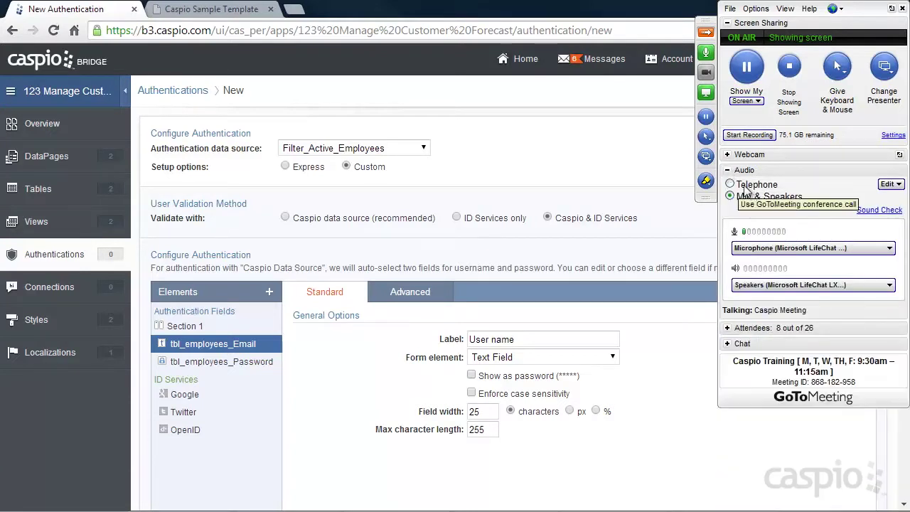
click(730, 176)
click(727, 186)
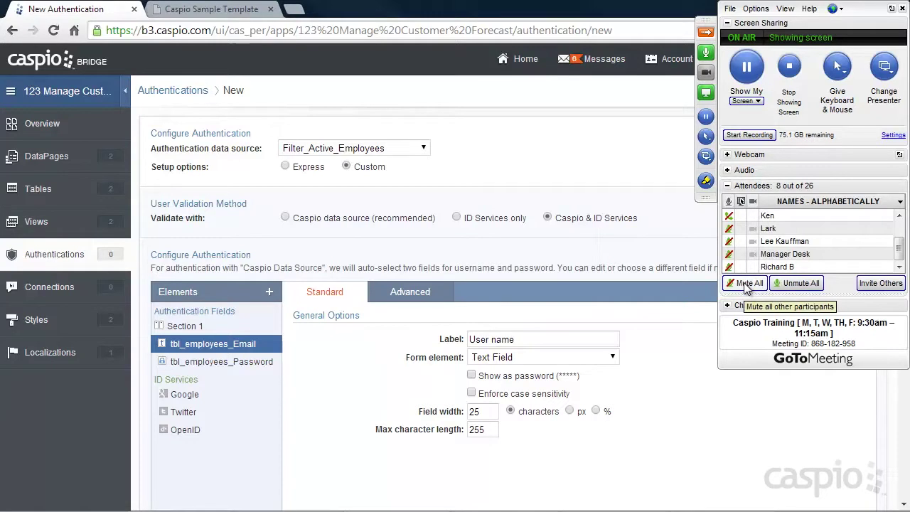
click(727, 185)
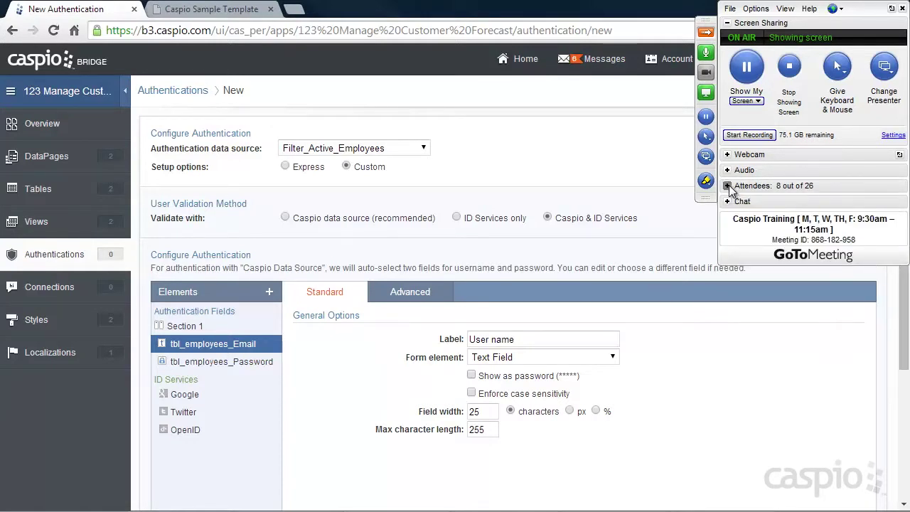
click(728, 186)
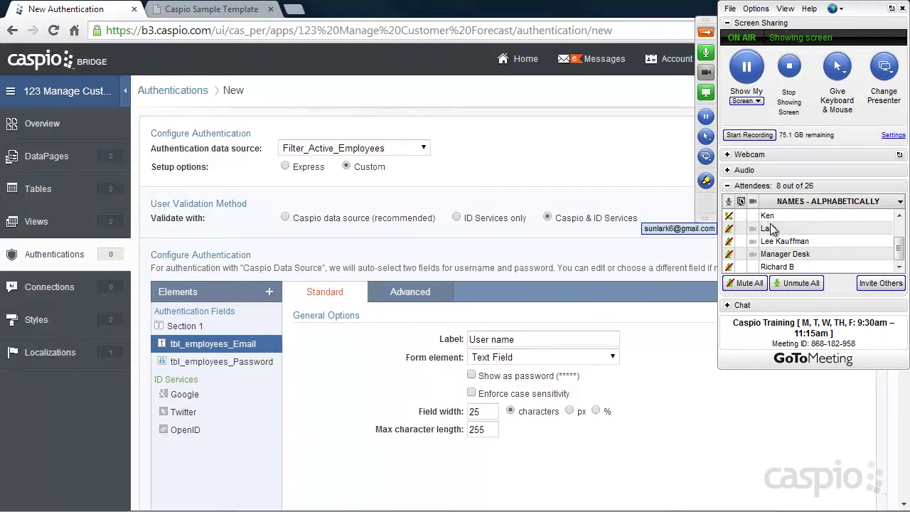
click(705, 32)
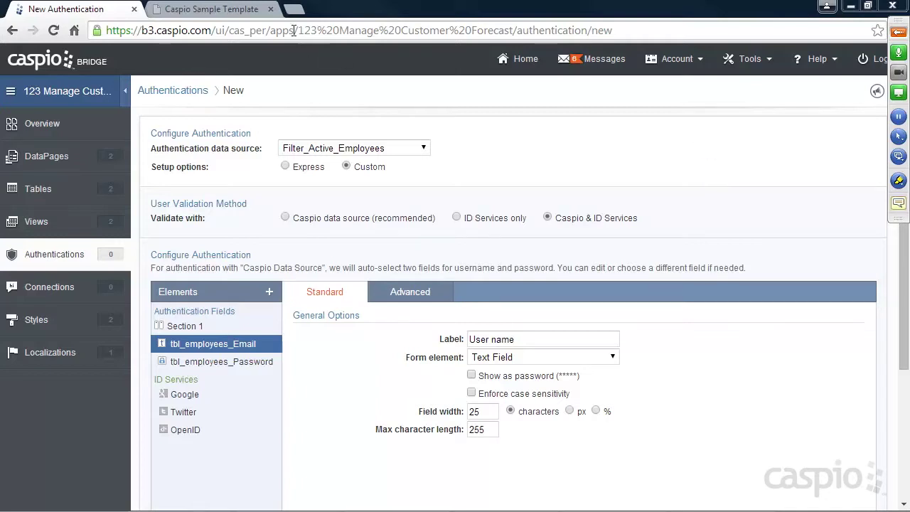
click(294, 8)
text(howto.caspio.com)
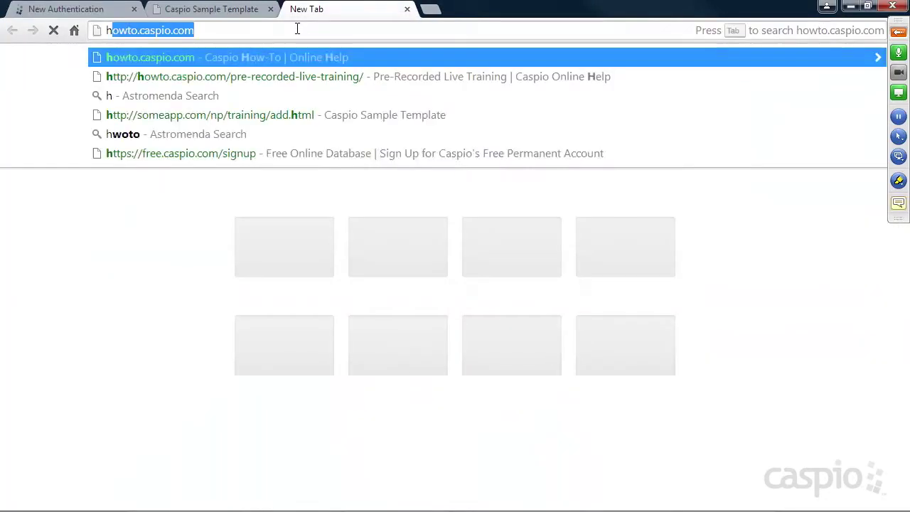
key(Return)
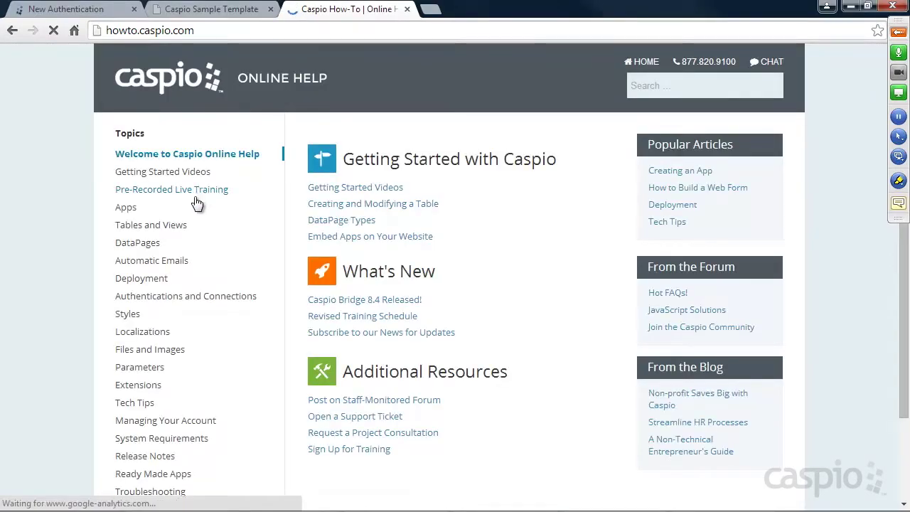
click(167, 189)
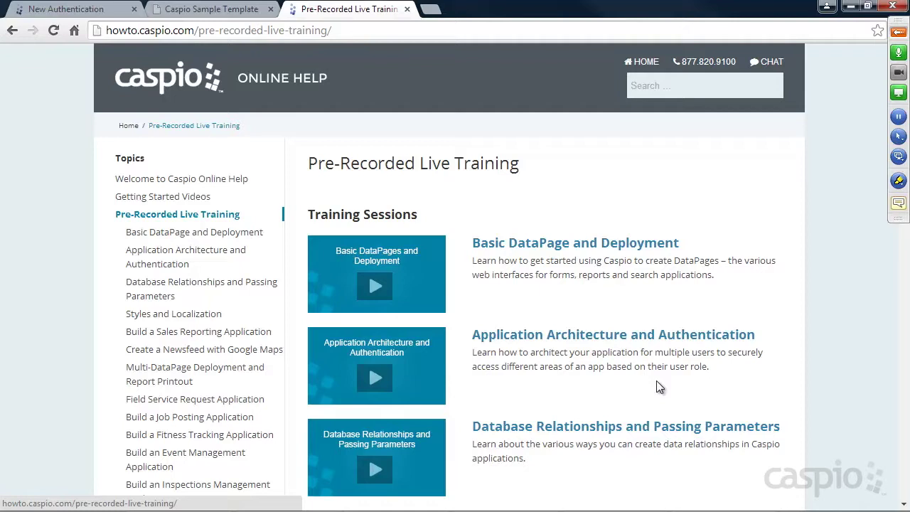
click(407, 10)
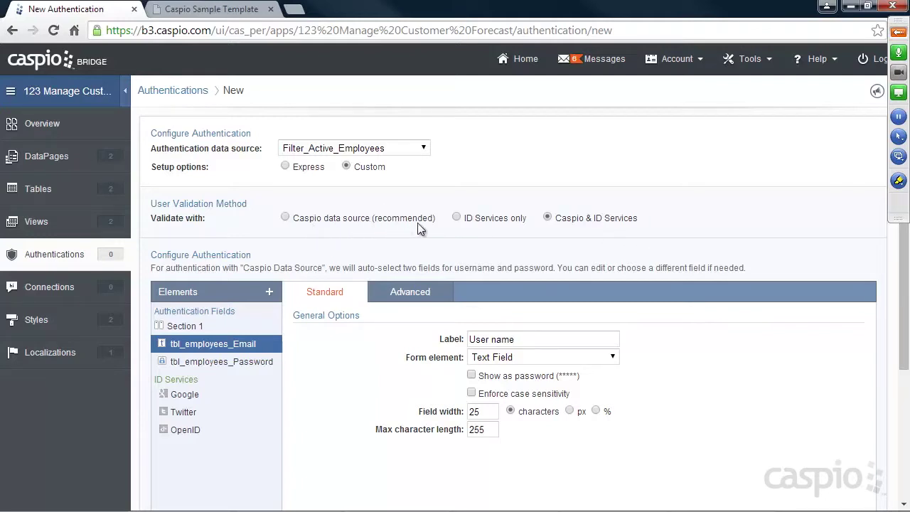
Set the authentication to validate users against the Caspio data source only.
click(286, 217)
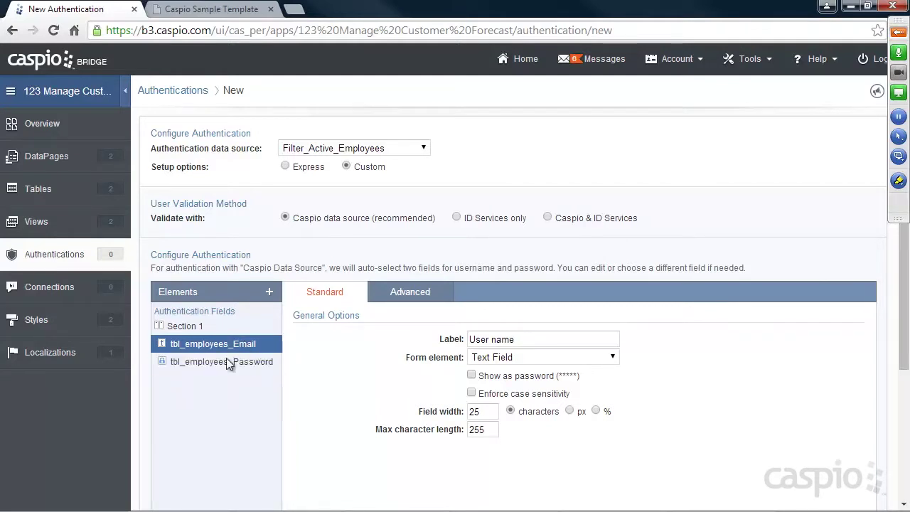
click(270, 292)
scroll(313, 313, down, 2)
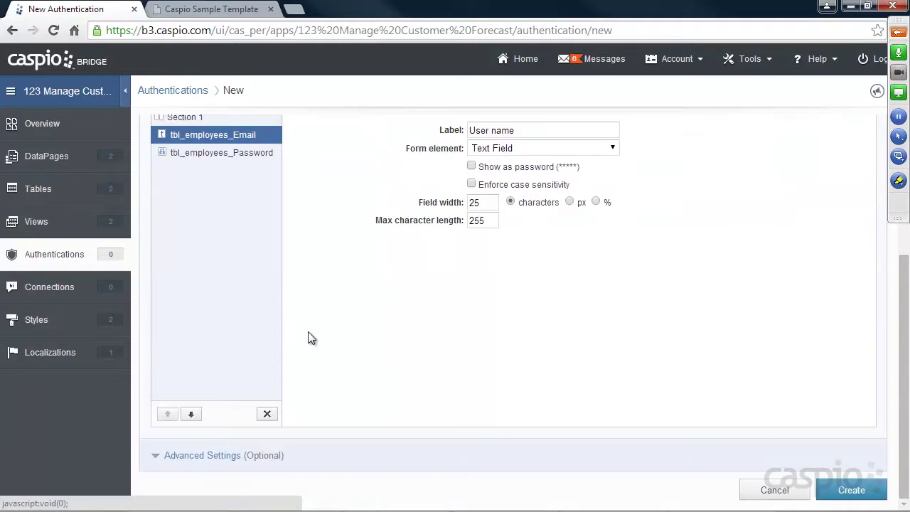
scroll(312, 327, up, 2)
Add tbl_employees_Name as an extra authentication field.
click(270, 292)
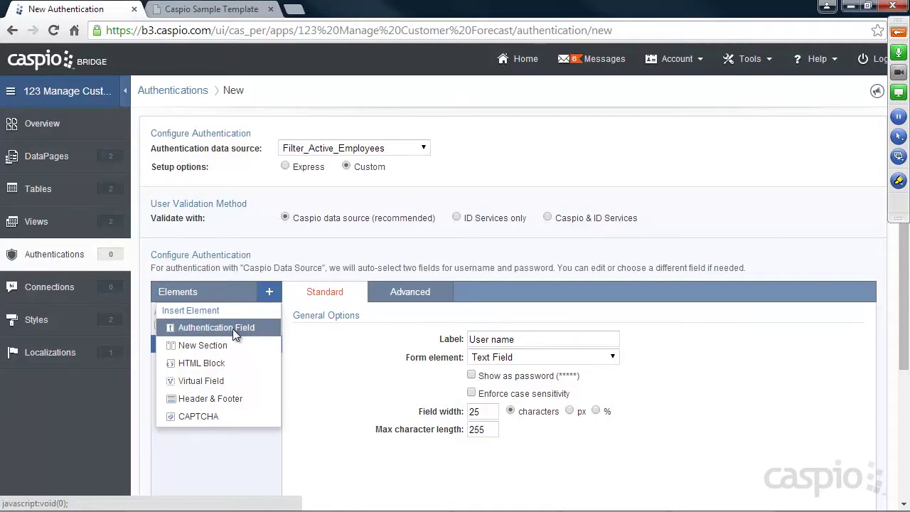
click(233, 328)
click(291, 283)
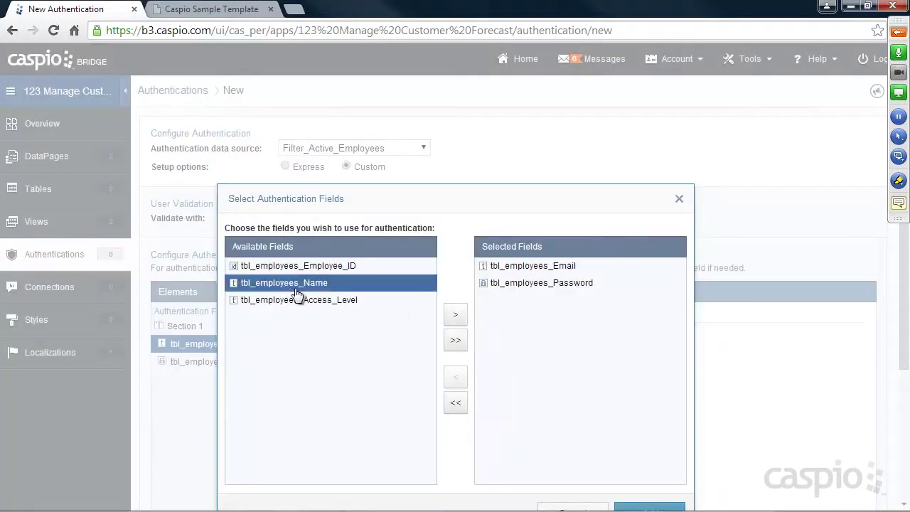
click(447, 317)
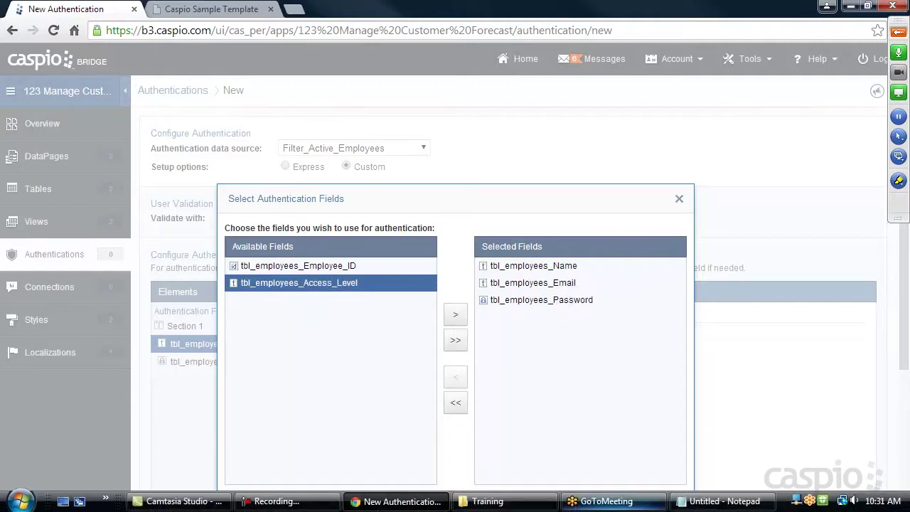
drag(623, 205, 610, 154)
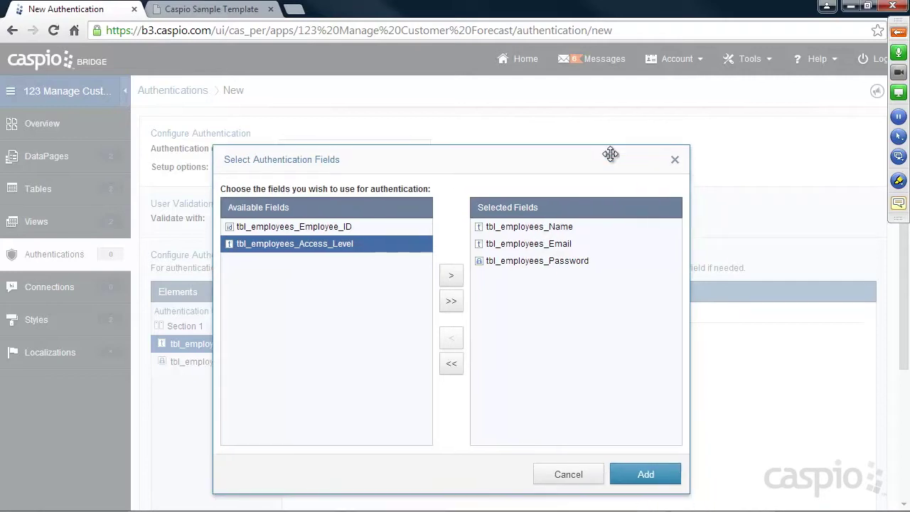
click(645, 472)
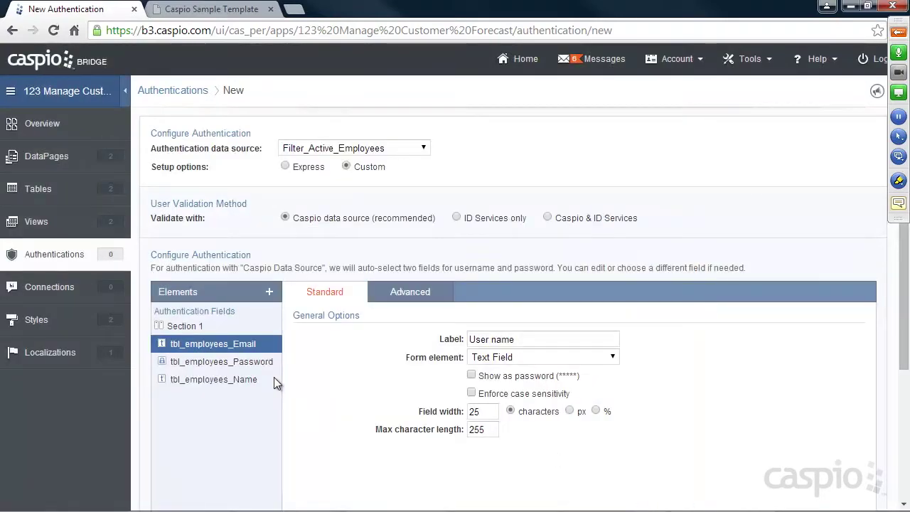
Move tbl_employees_Name to the top of the fields, then delete it again.
click(240, 378)
scroll(325, 365, down, 2)
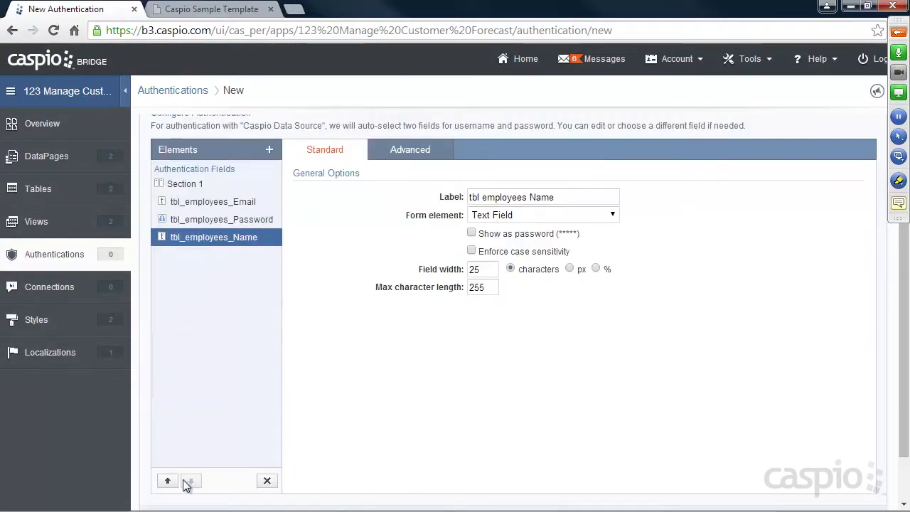
click(168, 481)
click(168, 481)
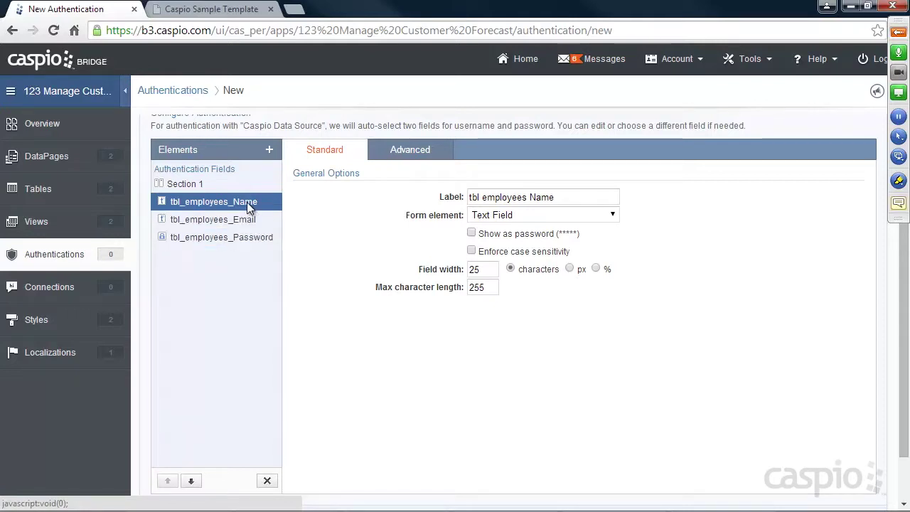
click(266, 483)
click(589, 279)
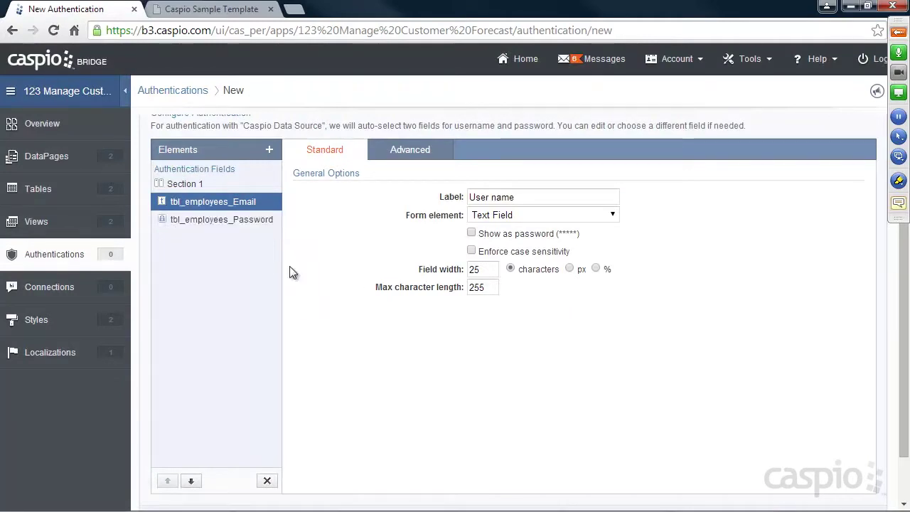
scroll(348, 334, up, 2)
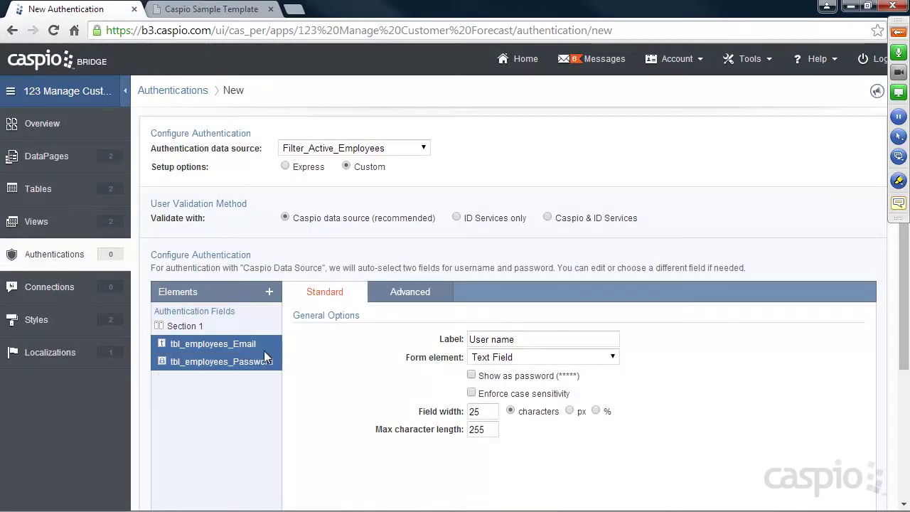
Relabel the email field 'Email' and check the Password field's label.
drag(515, 339, 466, 339)
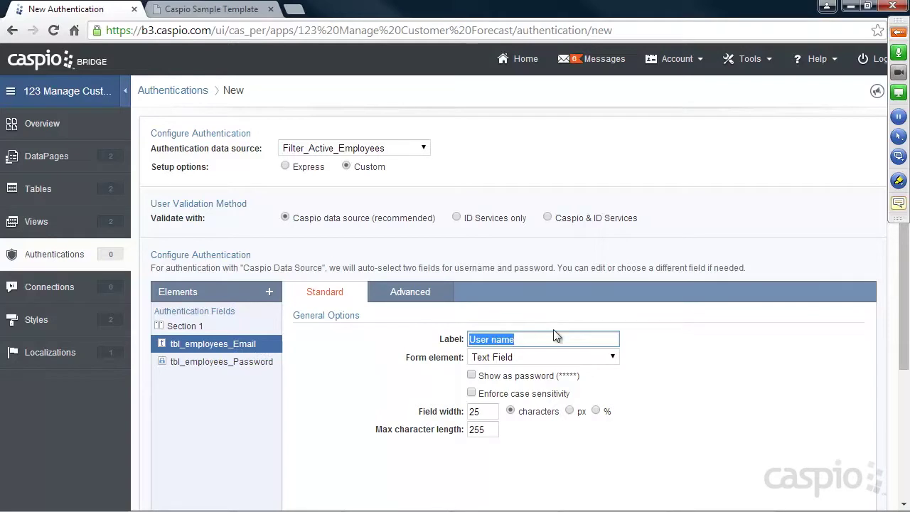
text(Email)
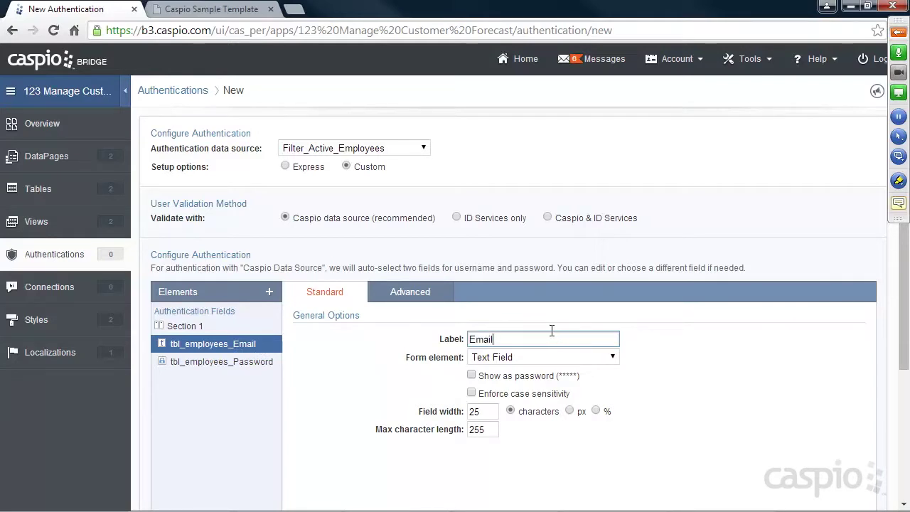
click(259, 362)
double_click(517, 339)
scroll(758, 345, down, 1)
scroll(759, 344, down, 2)
Create the authentication under the name Employee__Auth.
click(844, 489)
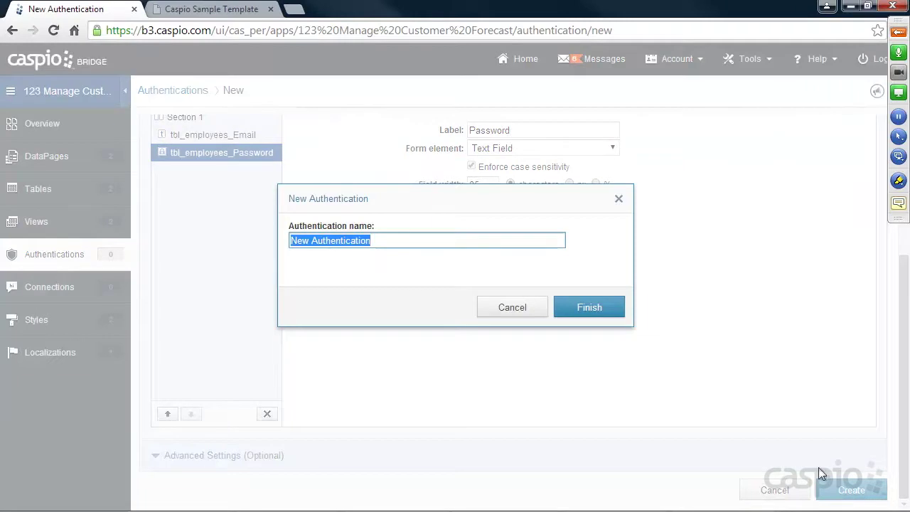
text(Employee__Auth)
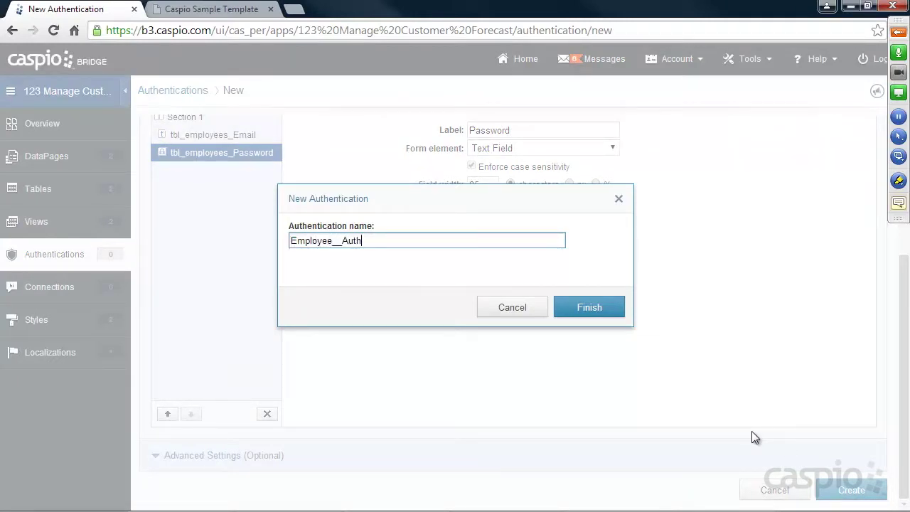
click(603, 309)
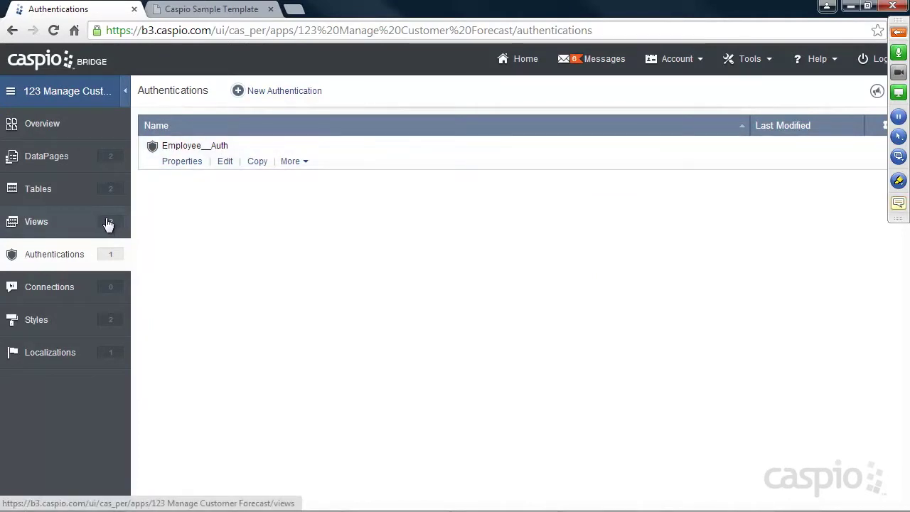
Start a new custom-setup authentication using Filter_Active_Managers as the data source.
click(294, 97)
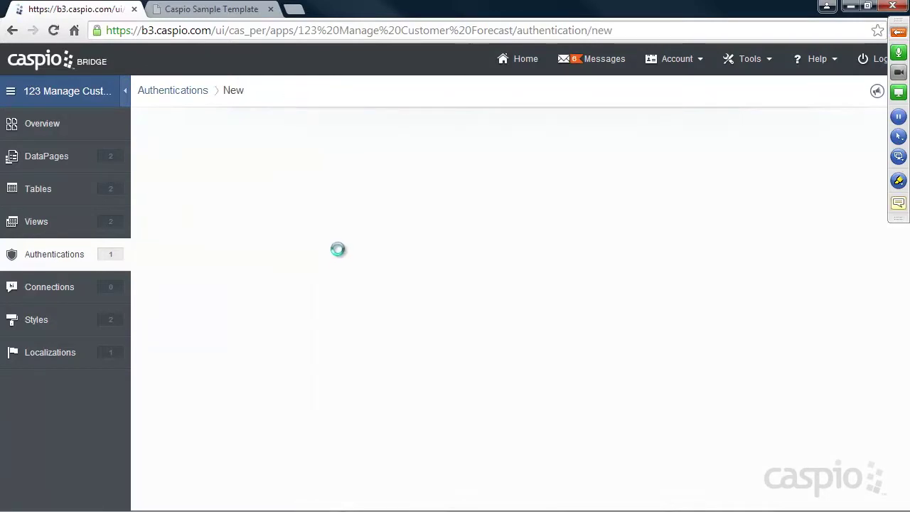
click(330, 150)
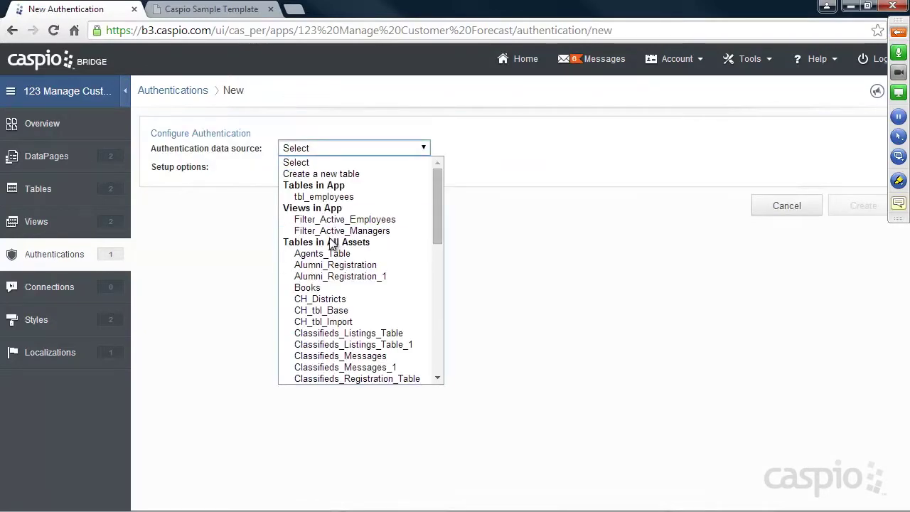
click(346, 231)
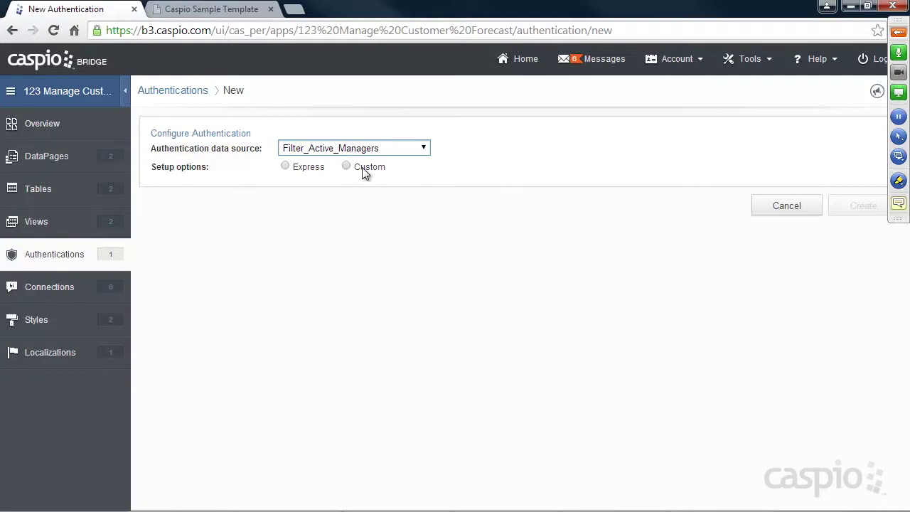
click(365, 171)
Change the username label from 'User name' to 'Email' and create it as Manager__Auth.
click(321, 219)
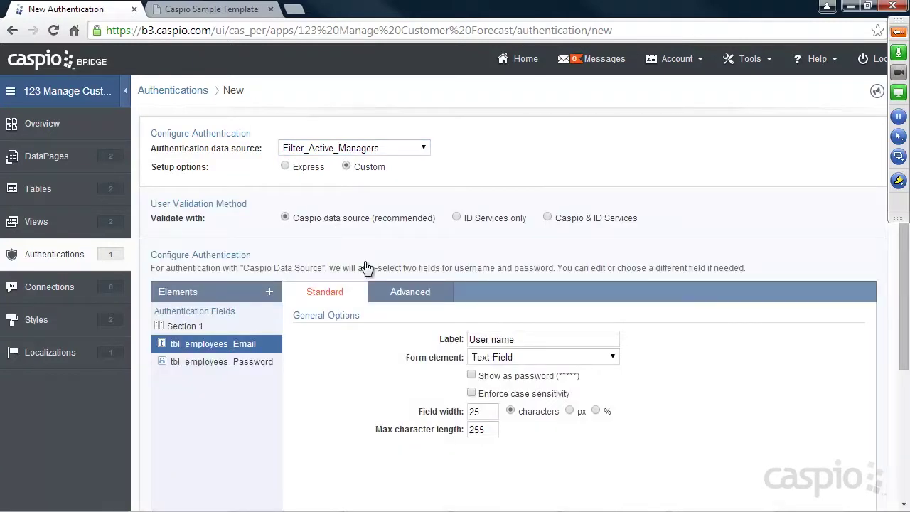
triple_click(547, 339)
text(Email)
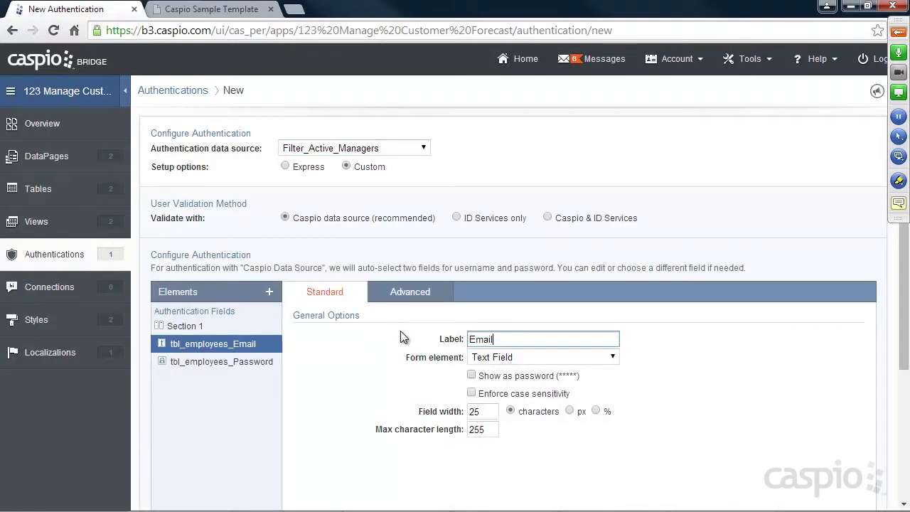
scroll(635, 329, down, 3)
click(850, 489)
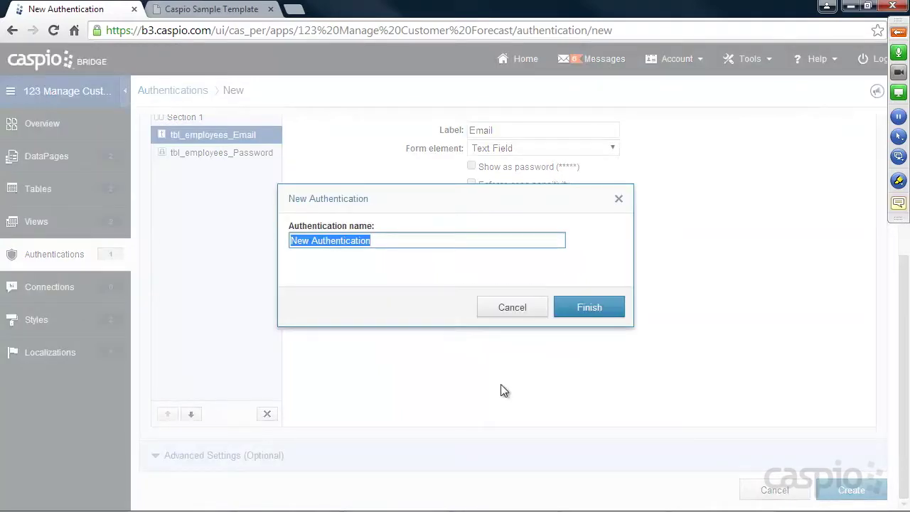
text(Manager__Auth)
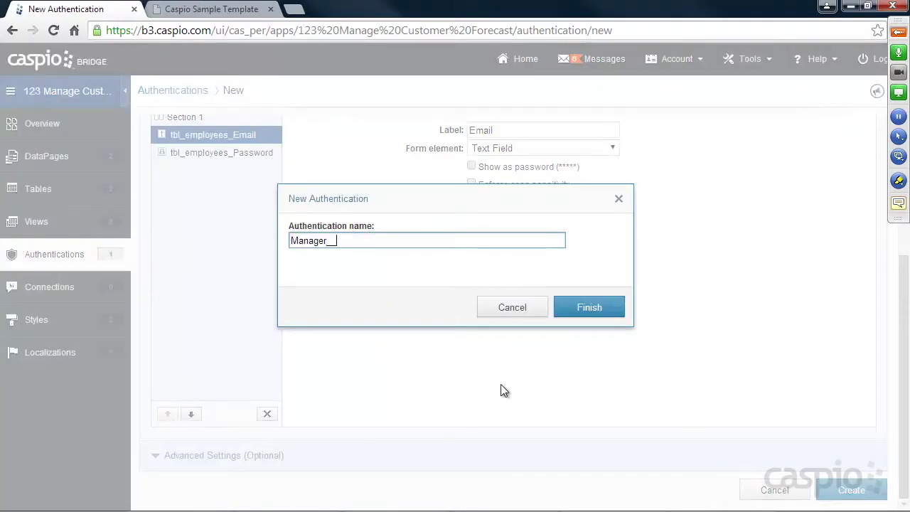
click(583, 317)
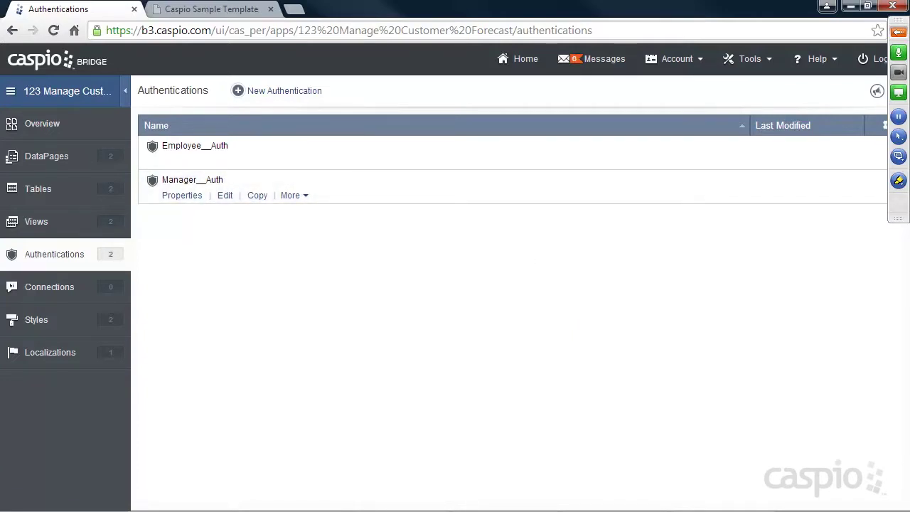
mouse_move(654, 505)
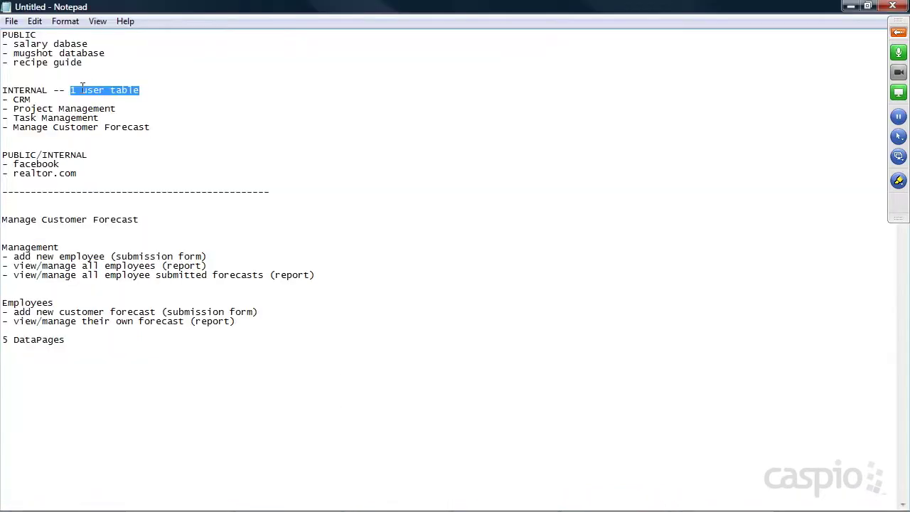
Minimize Notepad and show the DataPages list with the two Customer Forecast pages.
click(850, 9)
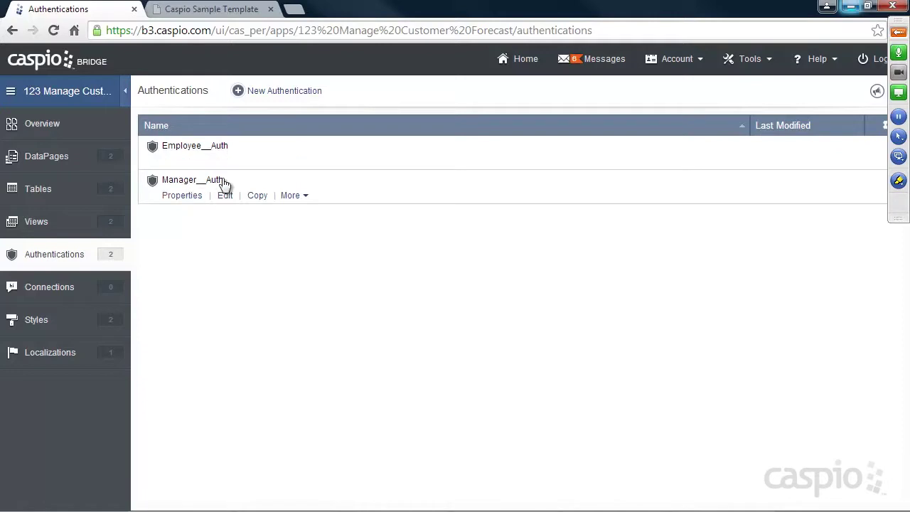
click(64, 158)
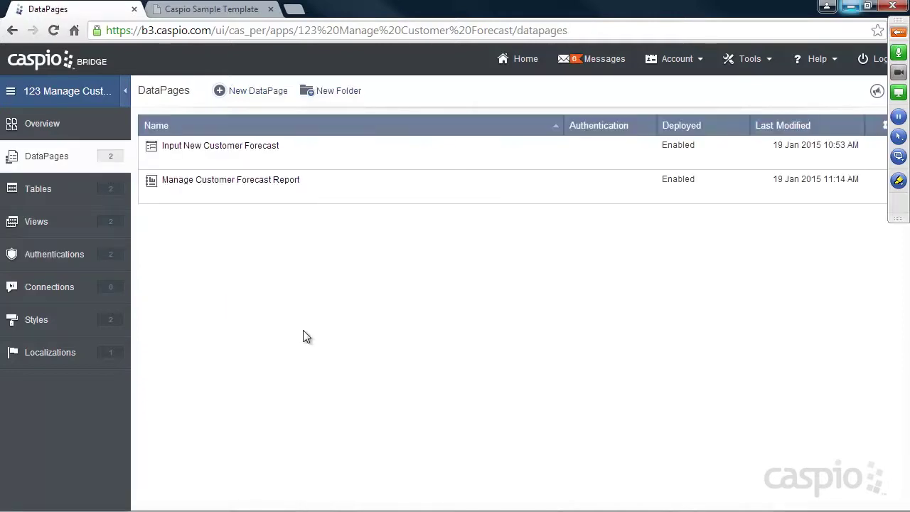
mouse_move(234, 161)
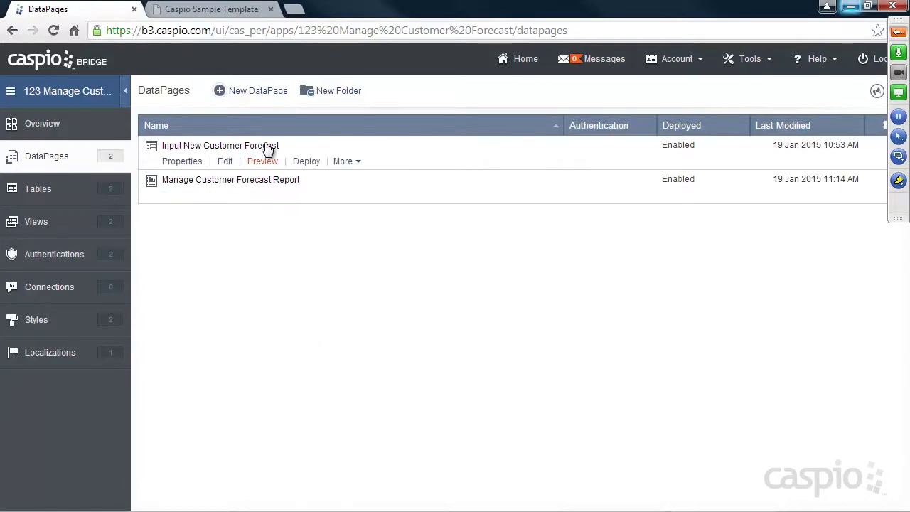
mouse_move(234, 182)
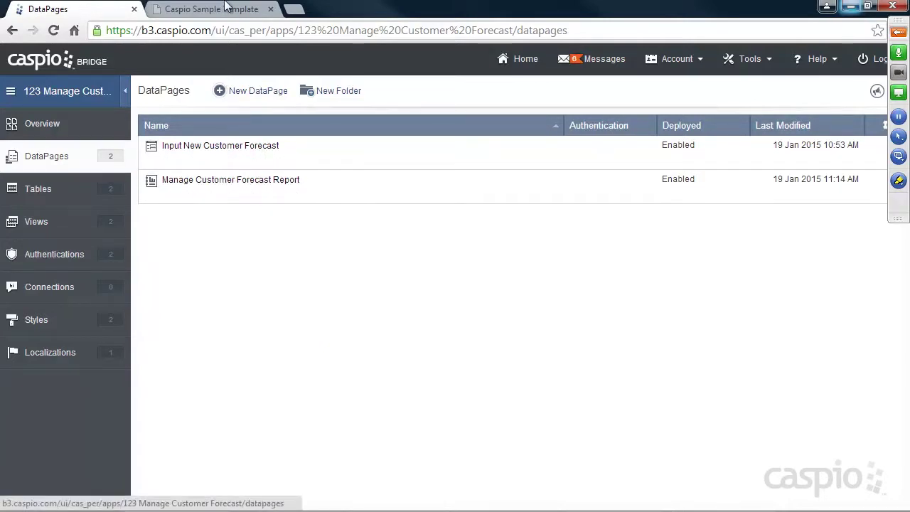
click(223, 11)
click(53, 29)
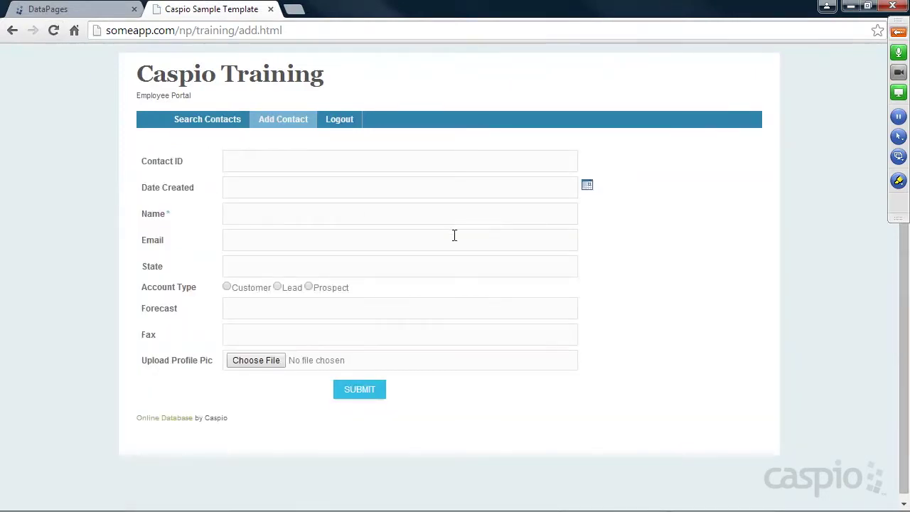
click(205, 122)
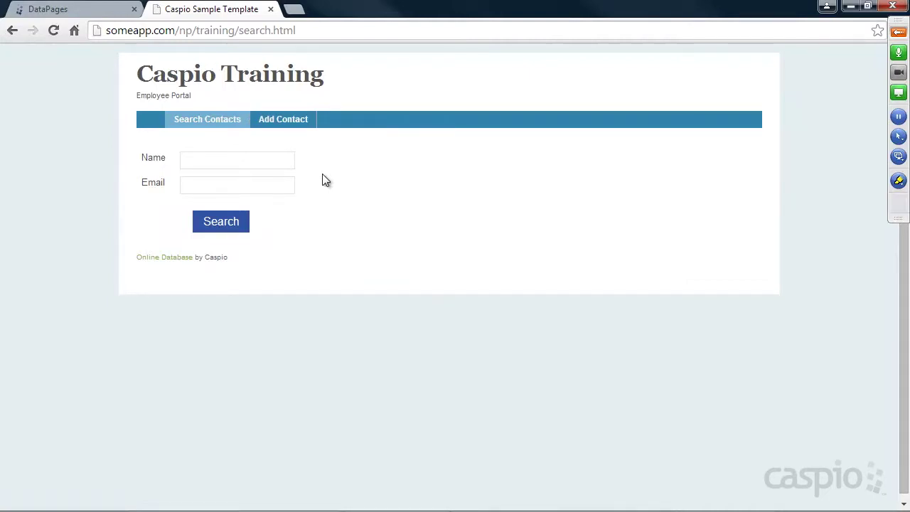
click(36, 9)
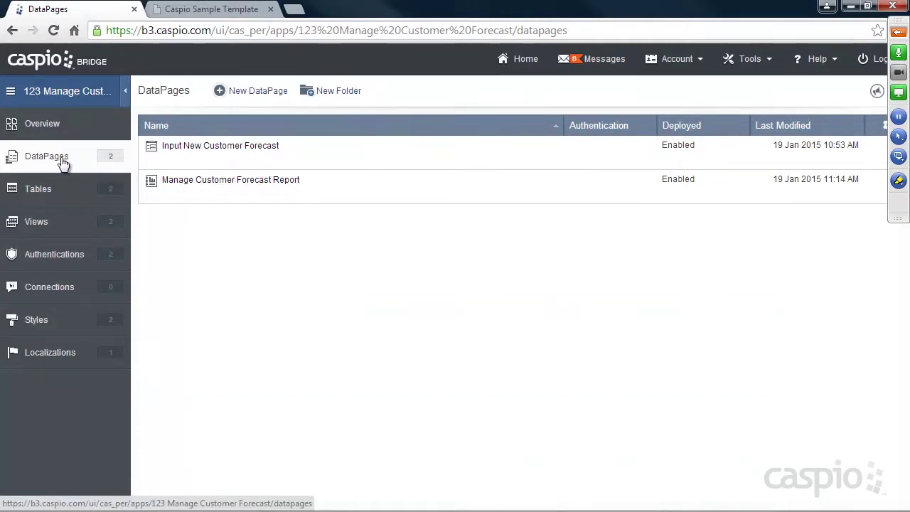
Restrict the Input New Customer Forecast DataPage to the Employee__Auth login and save it.
mouse_move(203, 155)
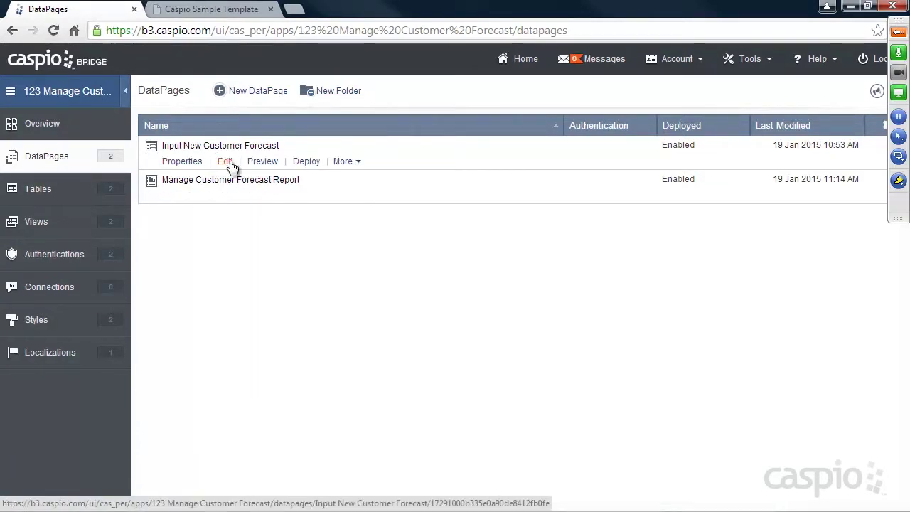
click(230, 161)
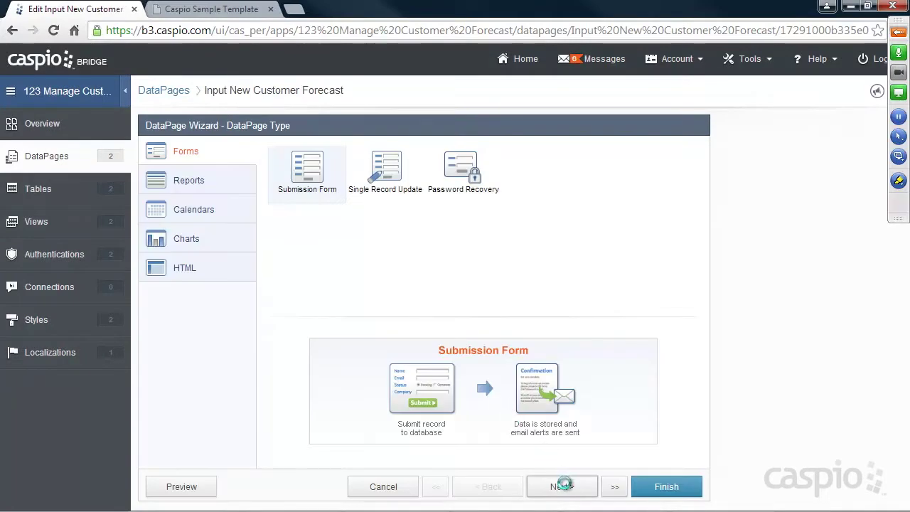
click(560, 489)
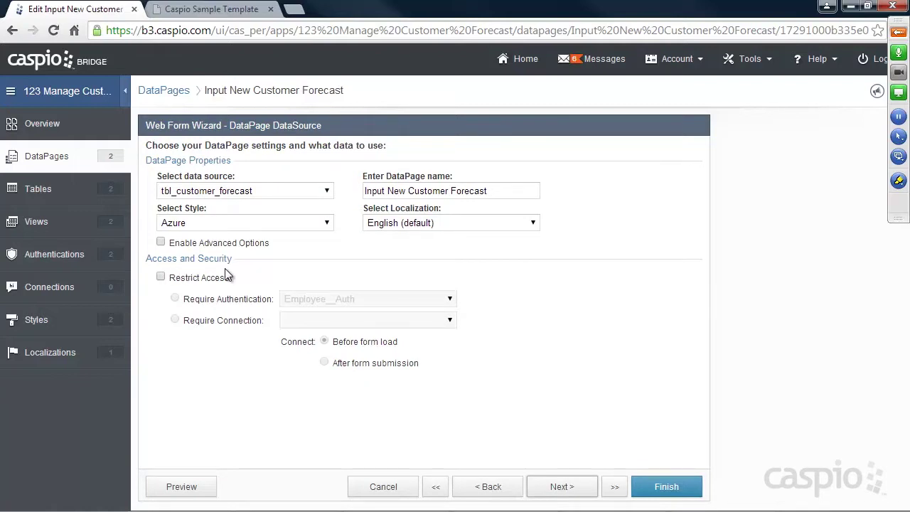
click(162, 278)
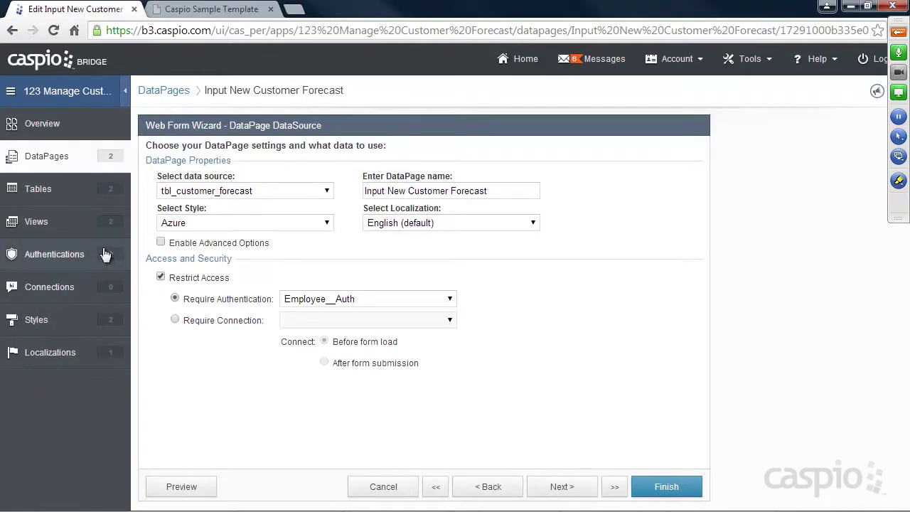
click(300, 300)
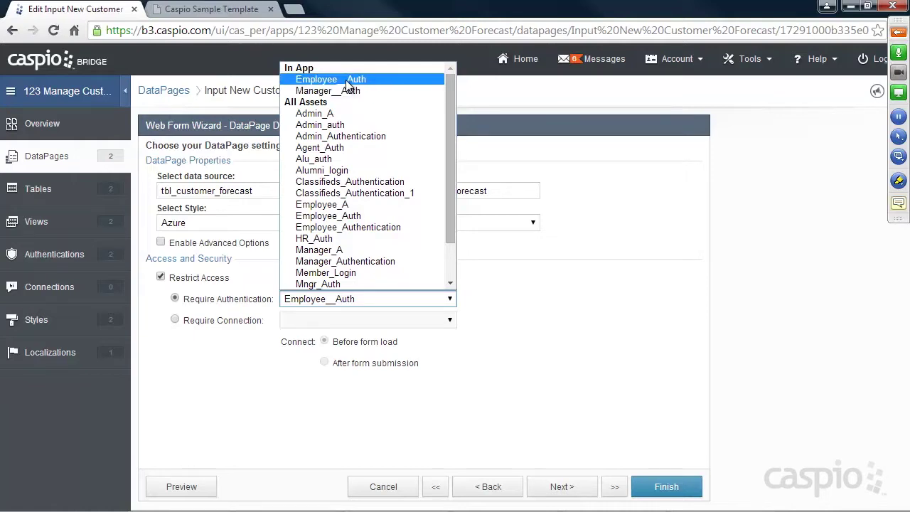
click(348, 79)
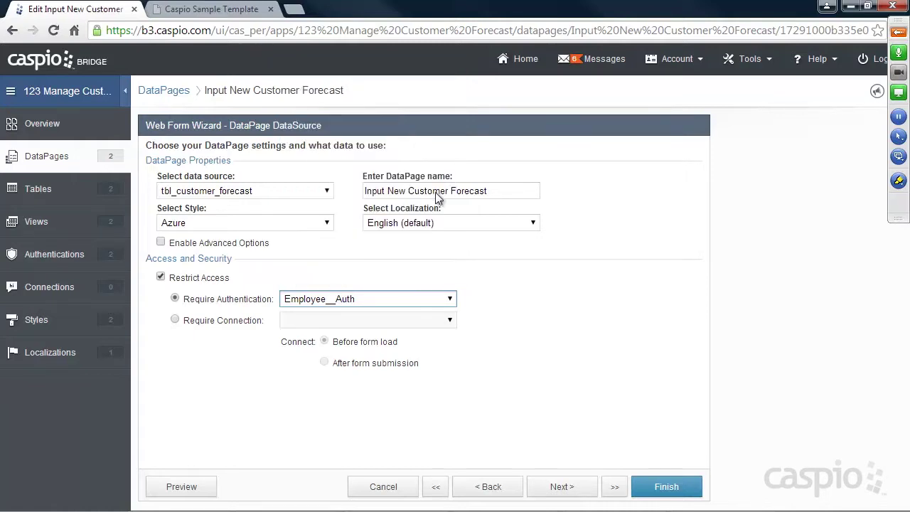
click(662, 483)
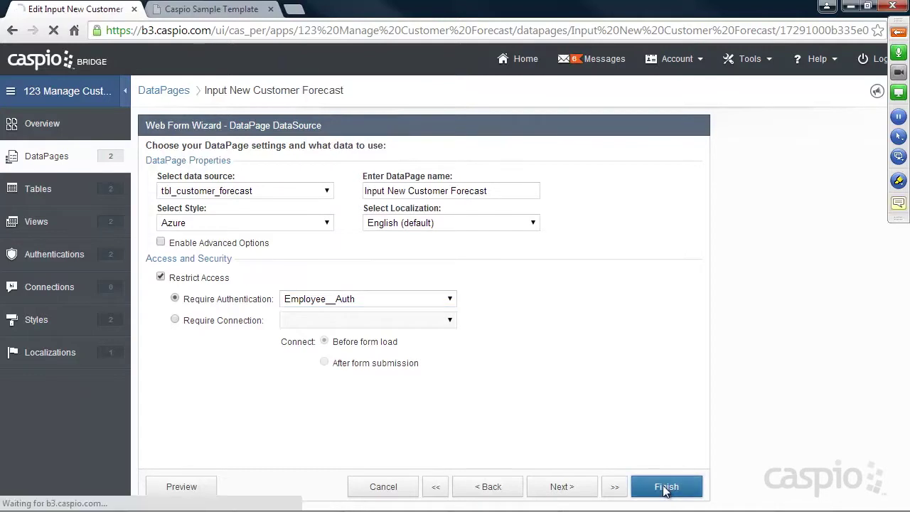
click(229, 13)
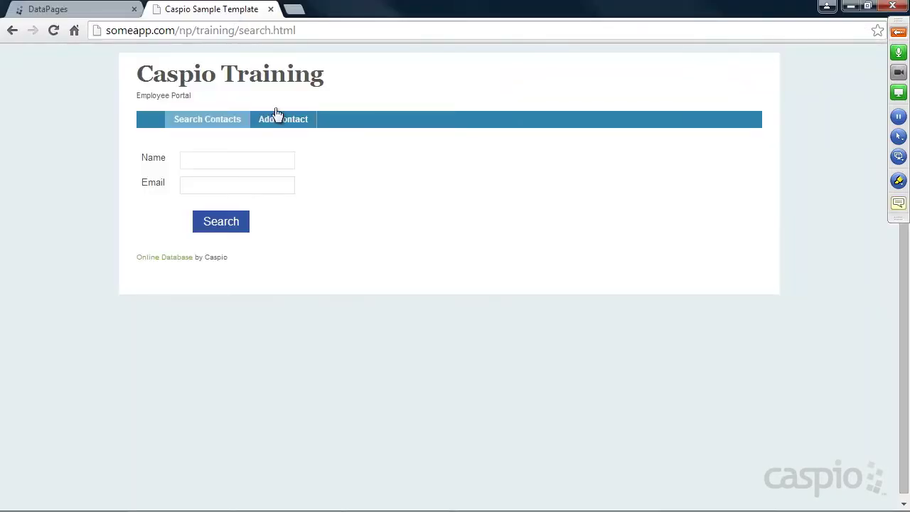
Open the portal's Add Contact page, now a login form, and clear the autofilled email.
click(285, 119)
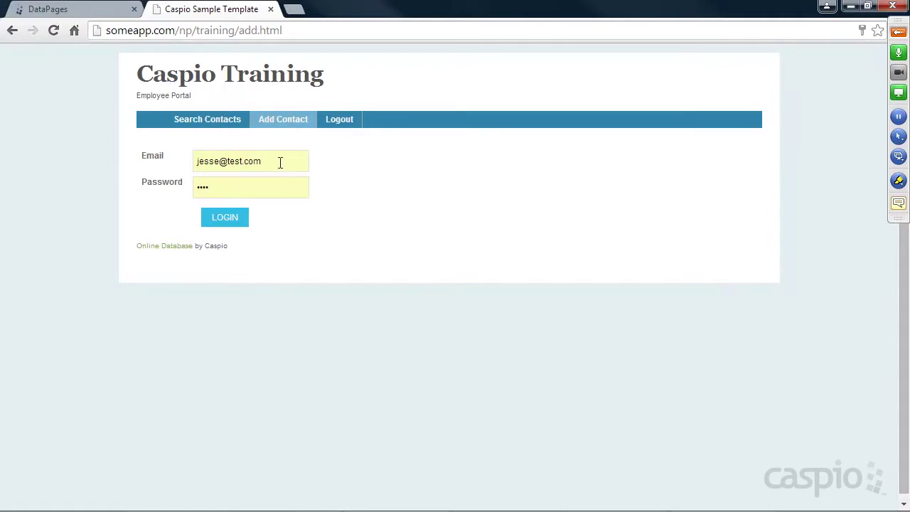
click(282, 163)
click(242, 172)
click(271, 161)
key(Delete)
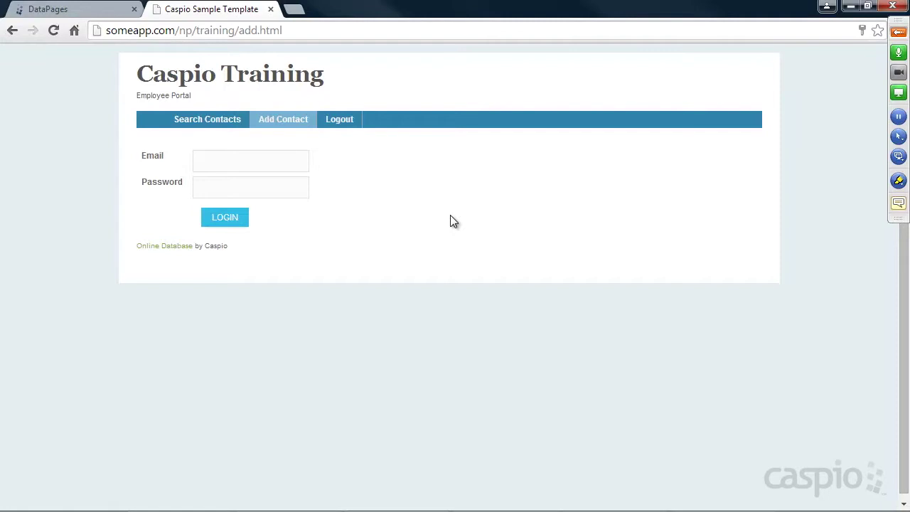
Open the Employee__Auth authentication for editing in Caspio Bridge.
click(111, 10)
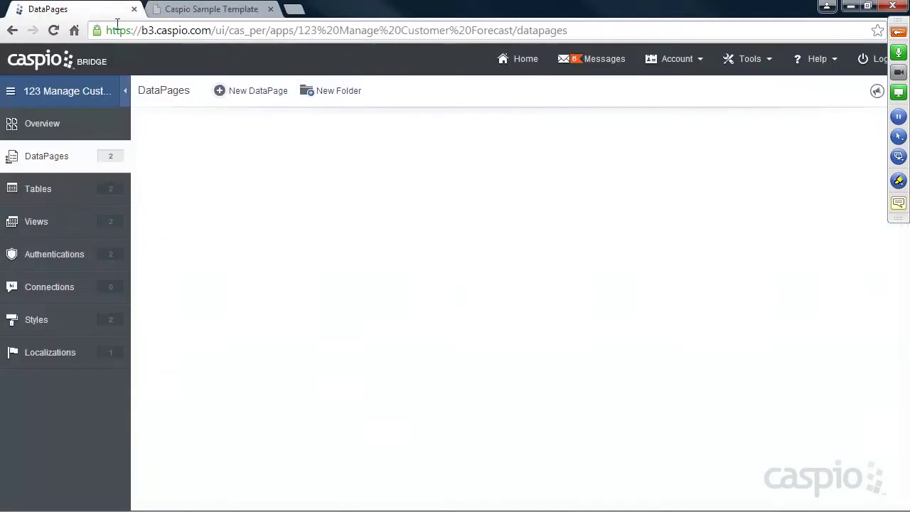
click(60, 257)
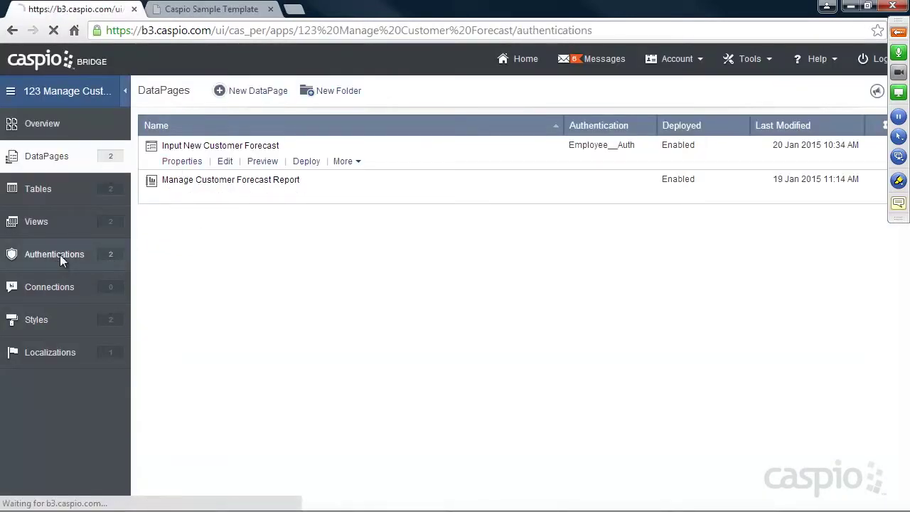
mouse_move(231, 150)
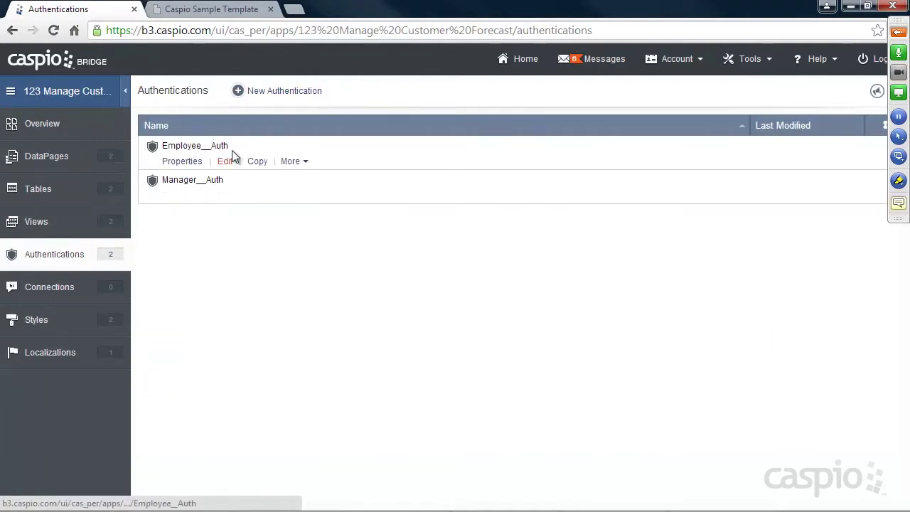
click(226, 165)
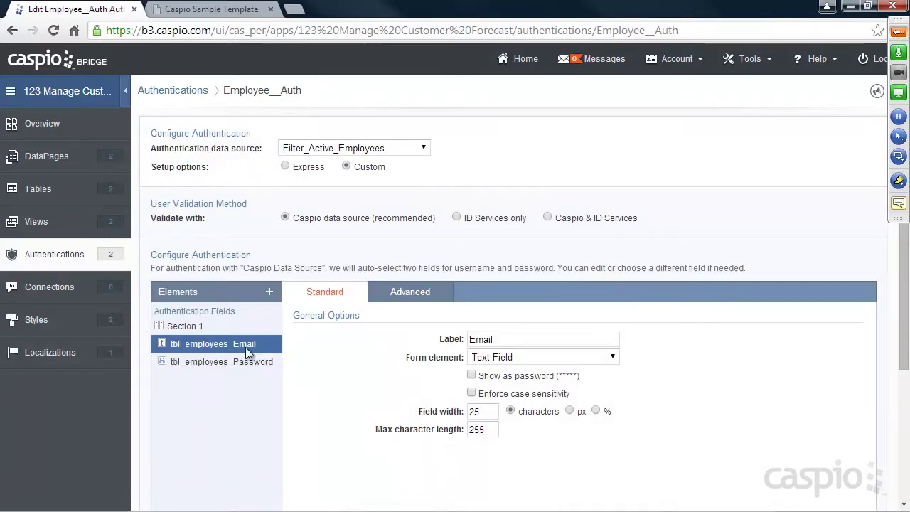
Add tbl_employees_Name as an authentication field on the login form.
click(269, 291)
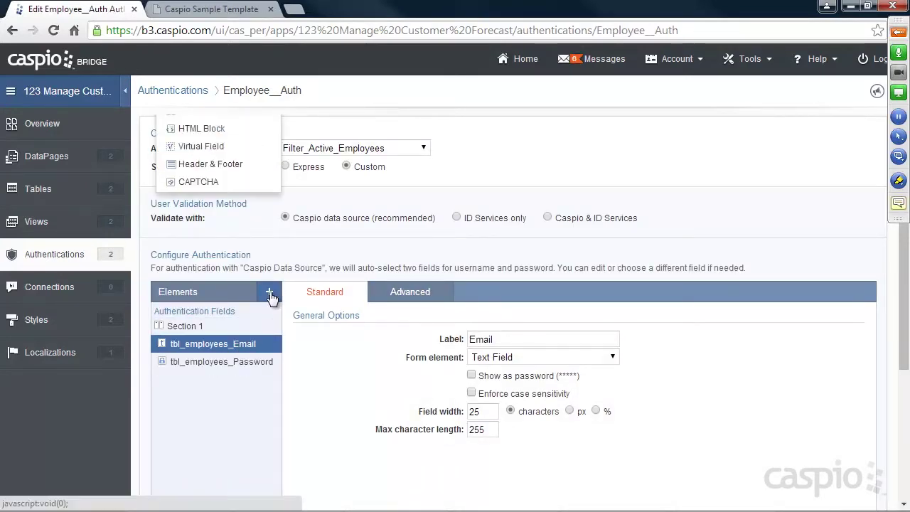
click(319, 340)
scroll(323, 351, down, 2)
scroll(324, 346, up, 2)
click(272, 300)
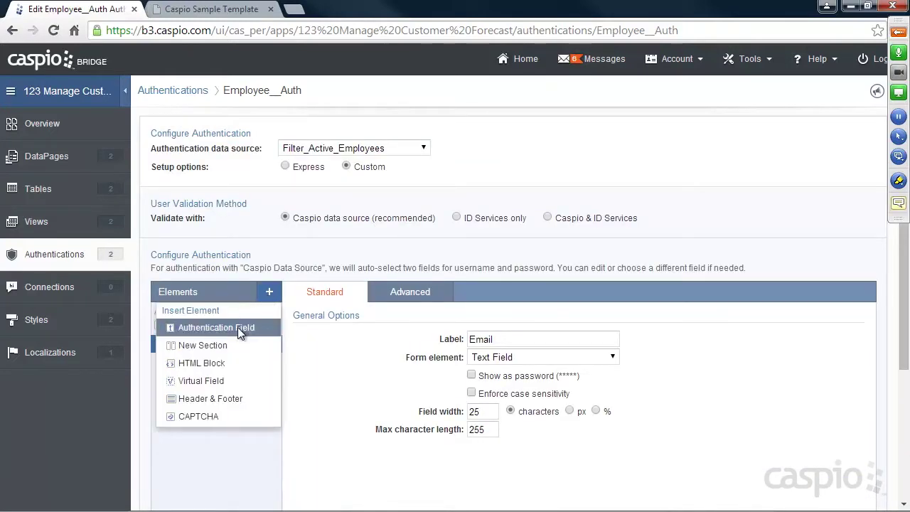
click(238, 327)
click(299, 284)
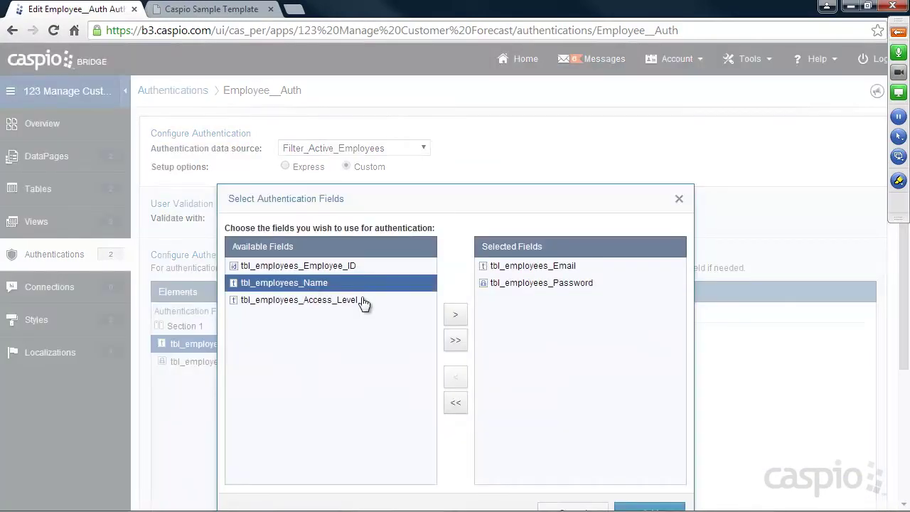
click(455, 314)
click(647, 508)
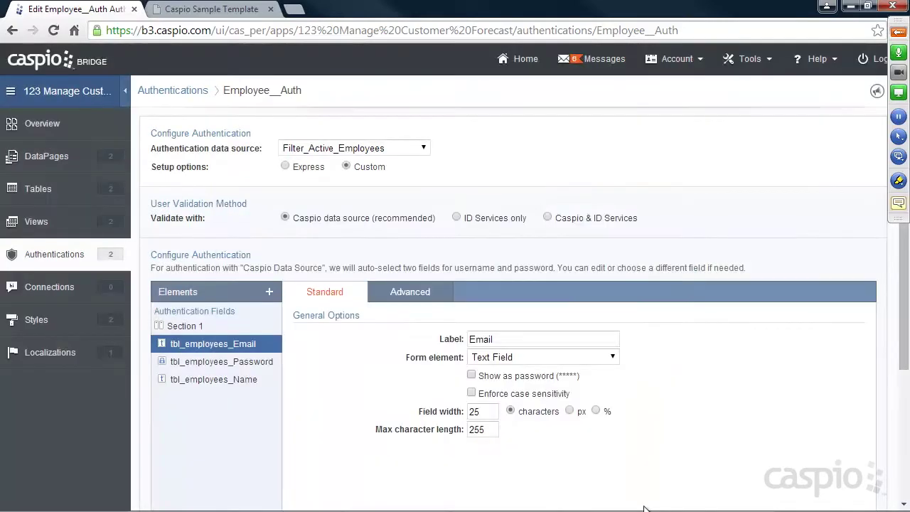
Move the Name field above Email and Password, then save Employee__Auth.
click(245, 379)
scroll(245, 397, down, 2)
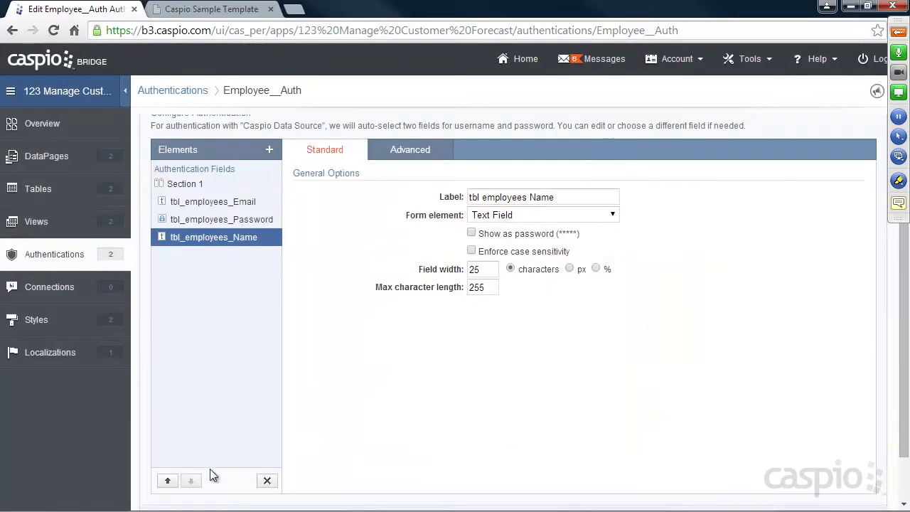
click(168, 481)
click(169, 481)
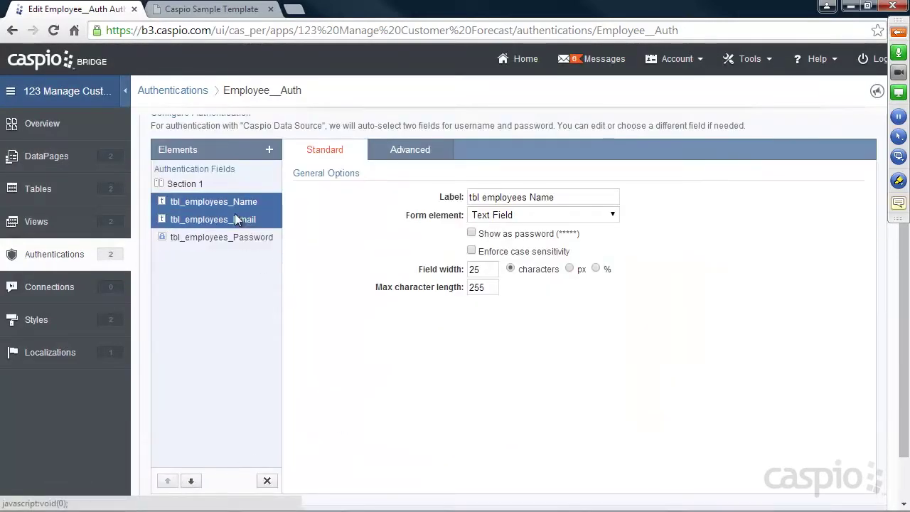
scroll(718, 334, down, 1)
click(853, 490)
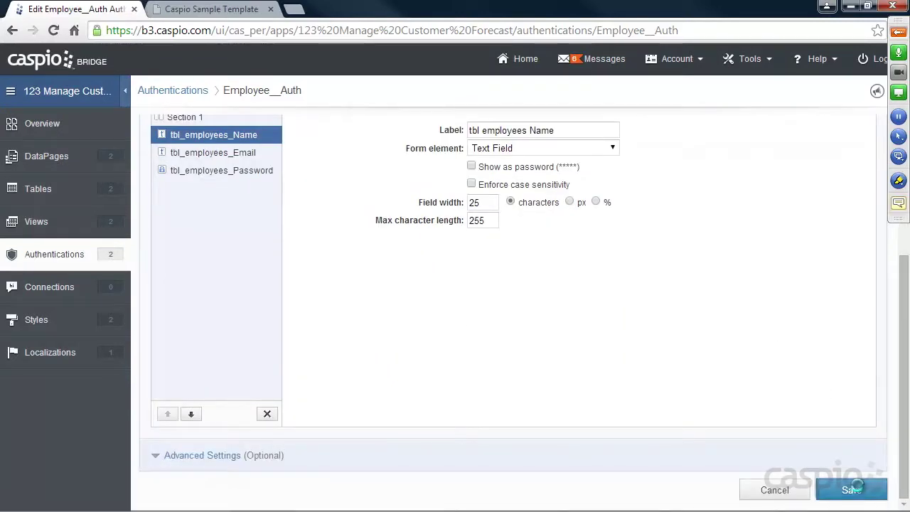
click(213, 9)
Reload the portal login and verify the new tbl employees Name box appears above Email.
click(72, 33)
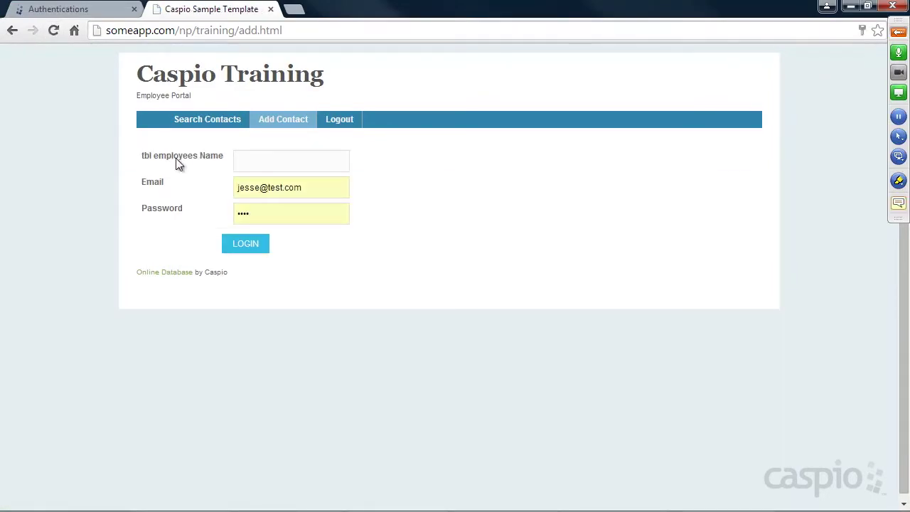
click(254, 163)
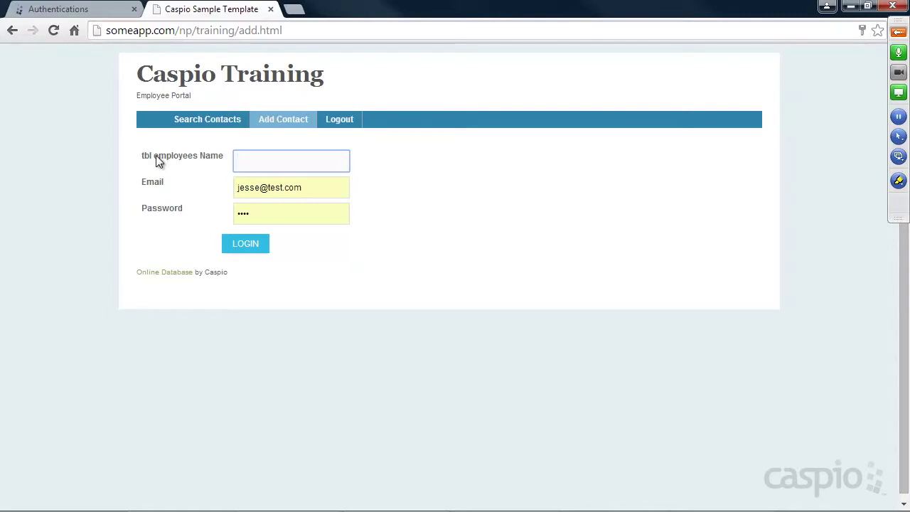
click(91, 14)
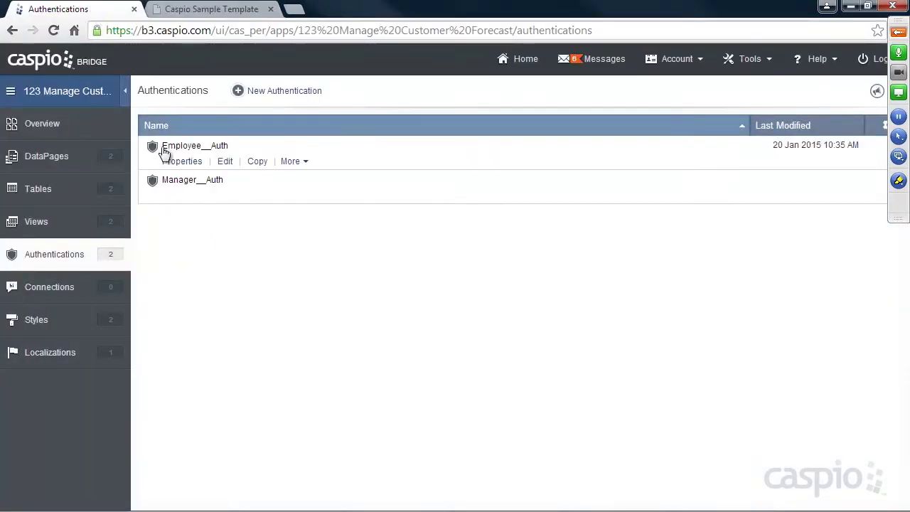
Delete the tbl_employees_Name field from Employee__Auth and save it.
click(226, 162)
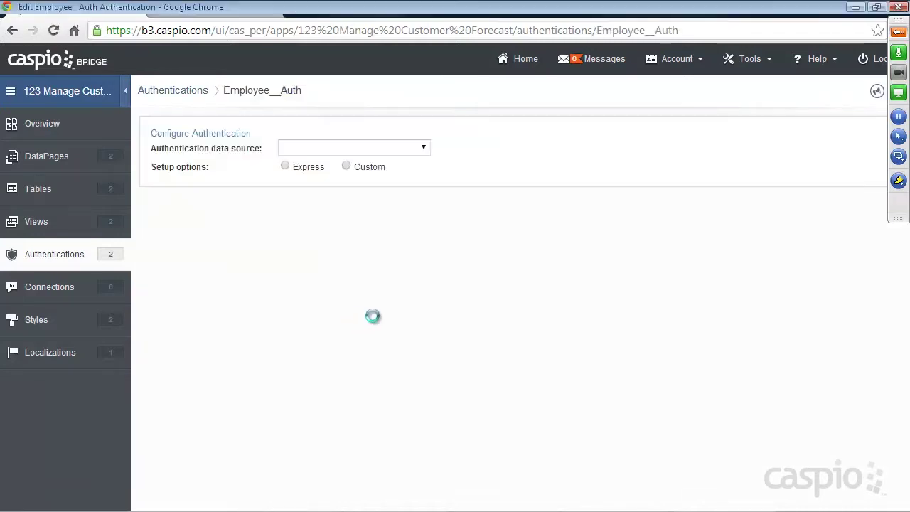
scroll(255, 367, down, 3)
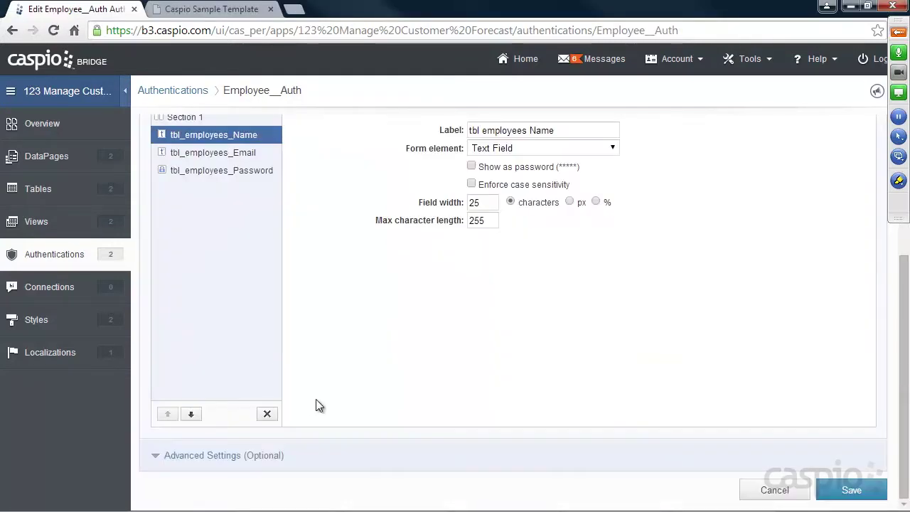
click(267, 413)
click(573, 280)
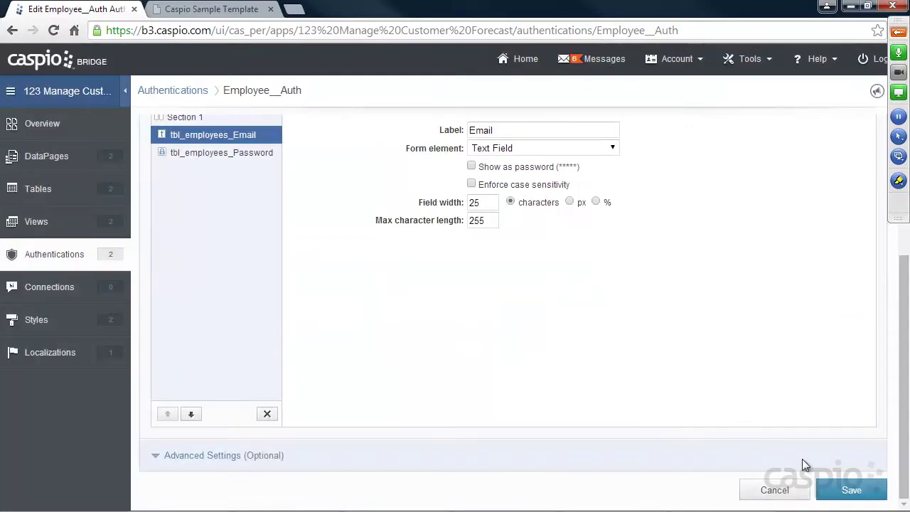
click(838, 489)
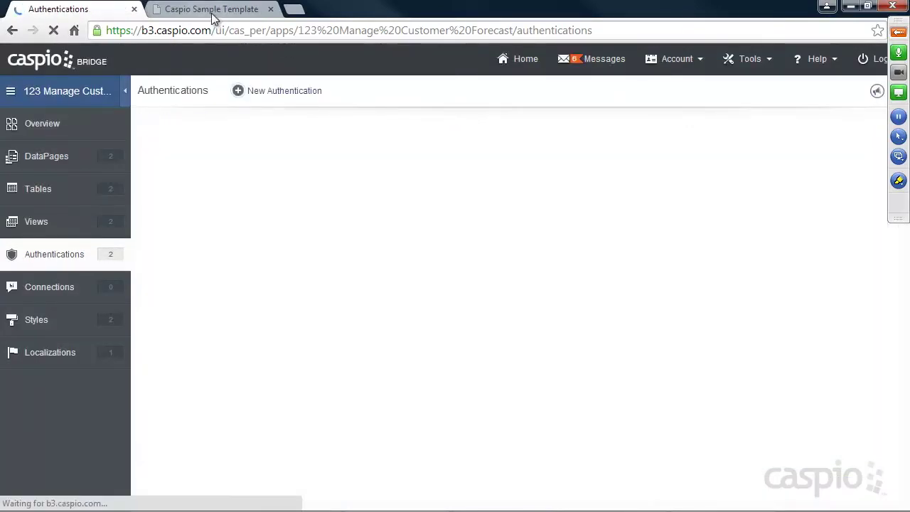
Reload the portal login, clear the remembered email, and go to Search Contacts.
click(210, 9)
click(51, 36)
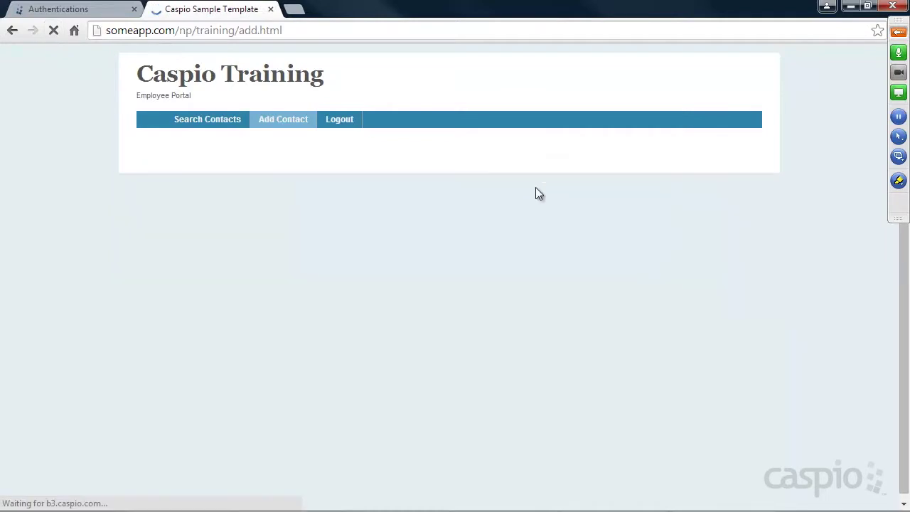
drag(279, 161, 159, 161)
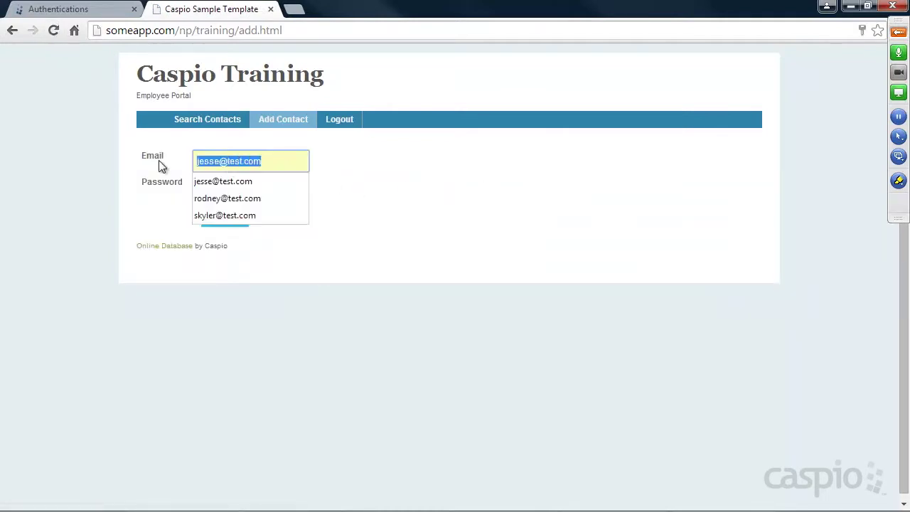
key(BackSpace)
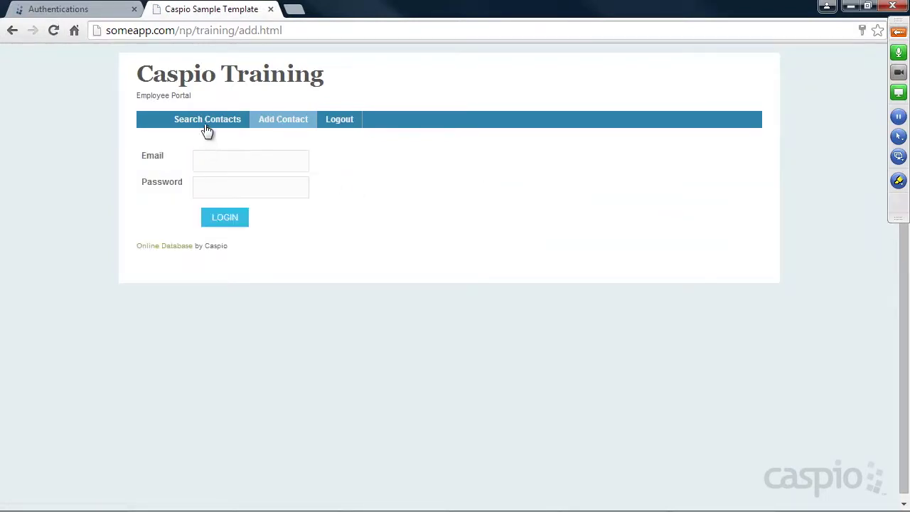
click(206, 125)
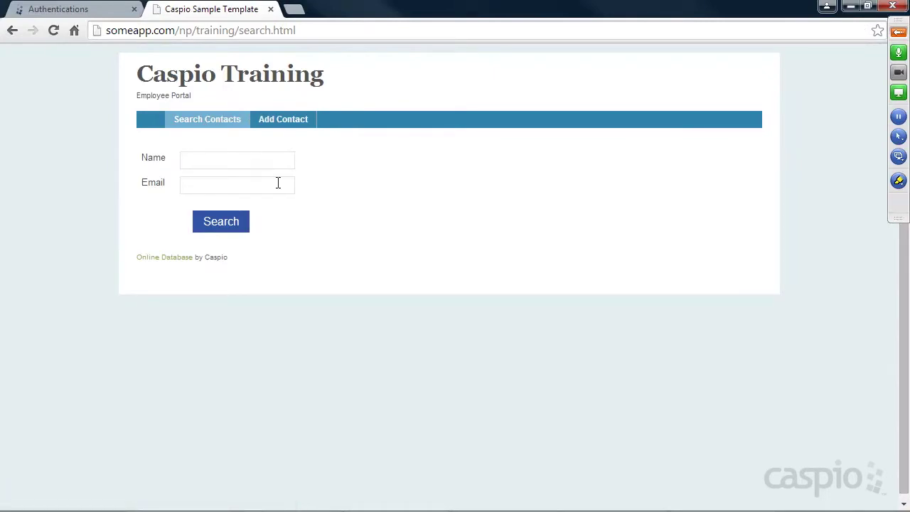
Restrict the Manage Customer Forecast Report DataPage to the Employee__Auth login and save it.
click(104, 12)
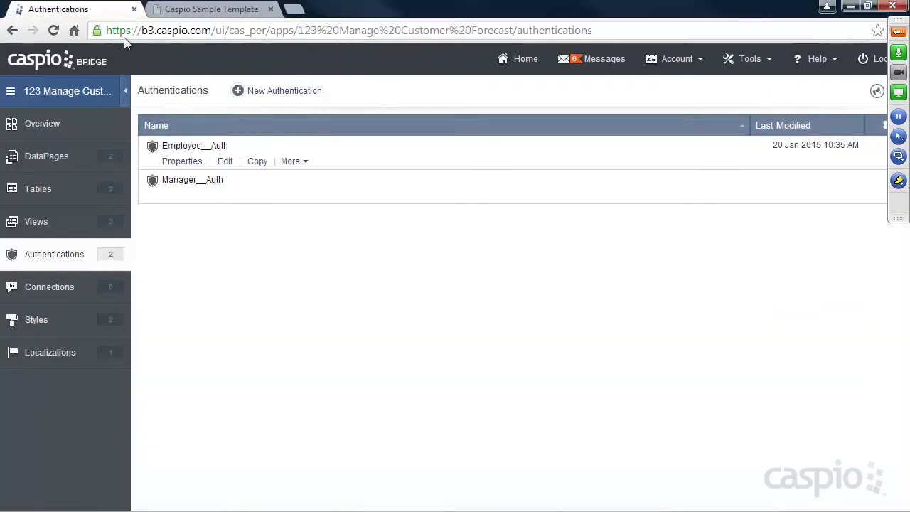
click(55, 157)
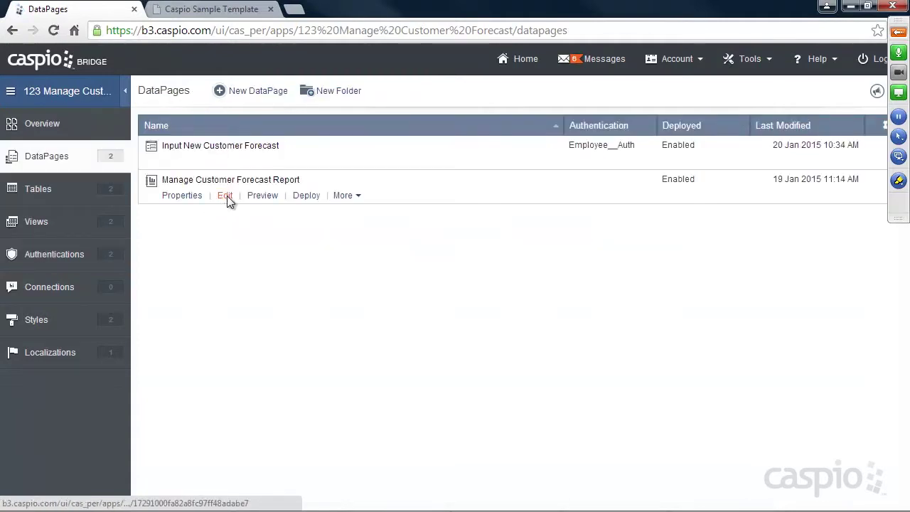
click(225, 195)
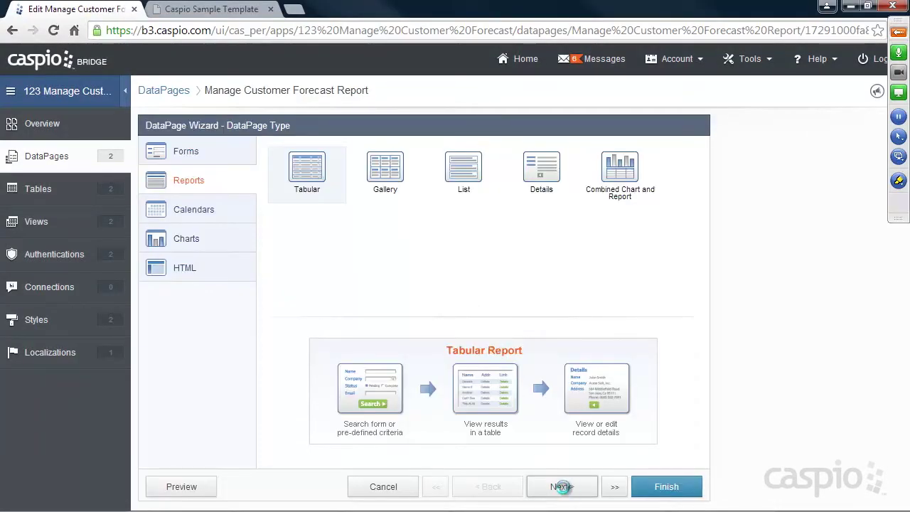
click(561, 486)
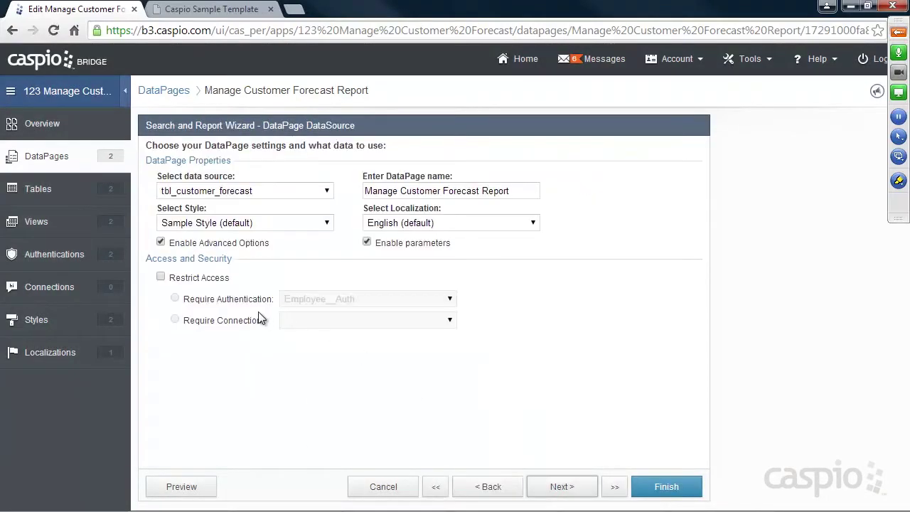
click(190, 277)
click(290, 304)
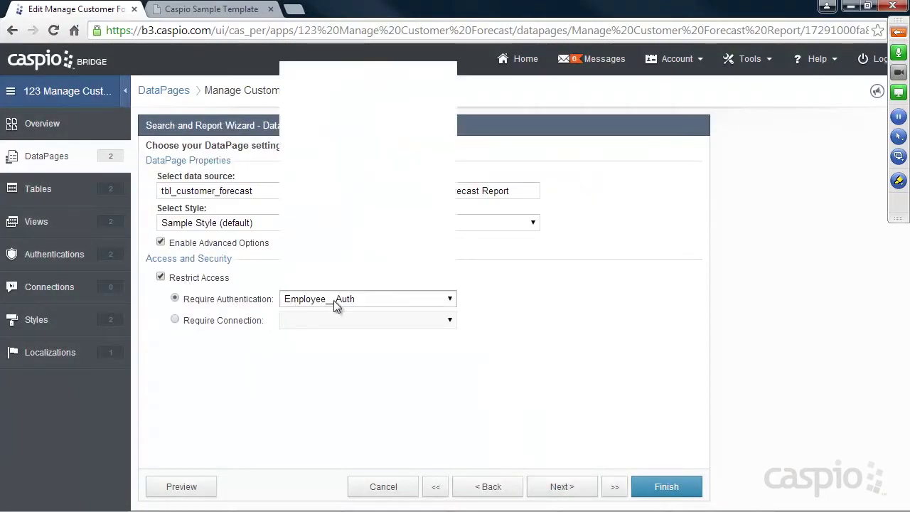
click(344, 80)
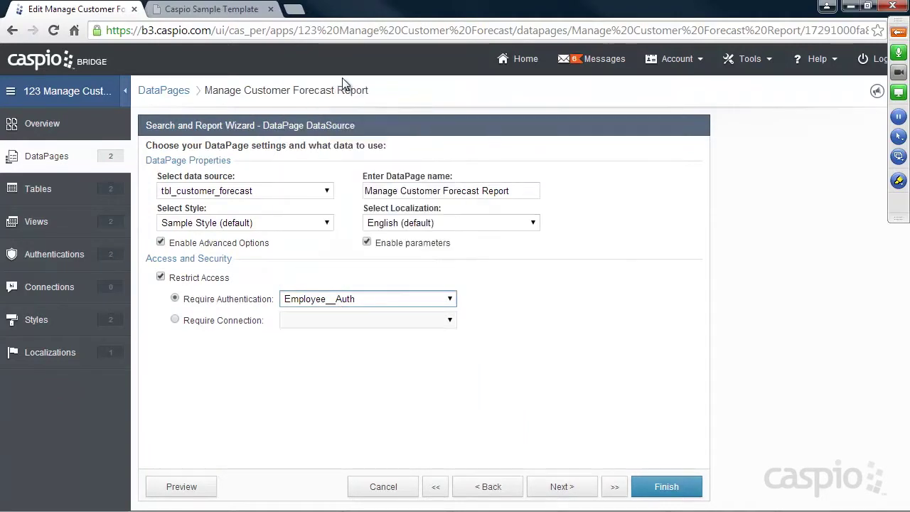
click(669, 488)
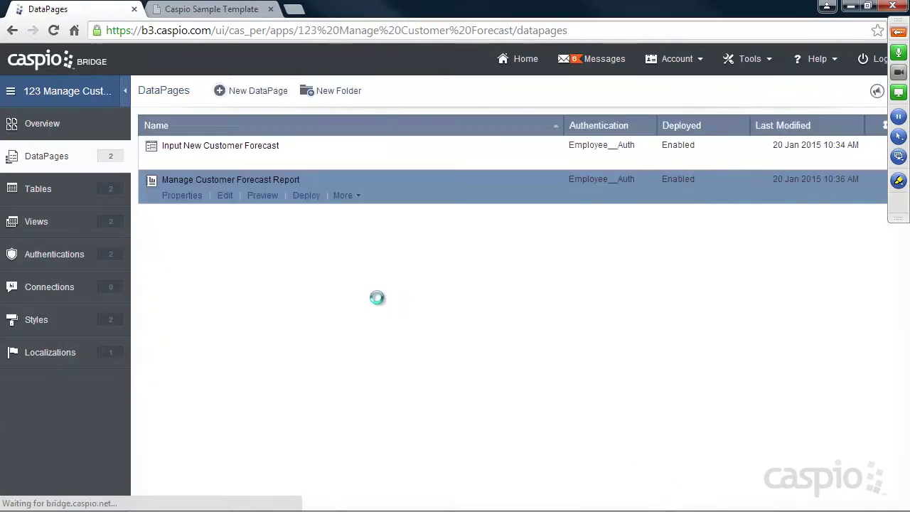
Reload the portal and confirm Add Contact and Search Contacts both show the employee login form.
click(222, 11)
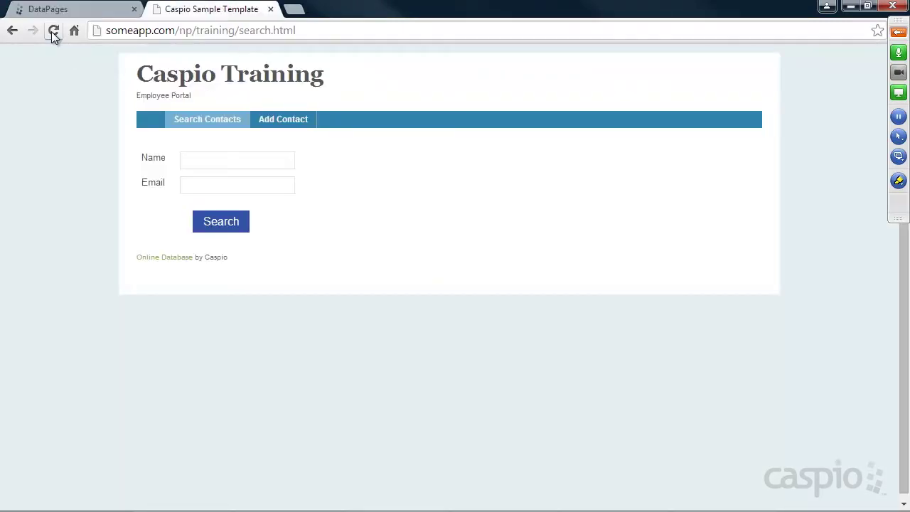
click(52, 31)
click(283, 122)
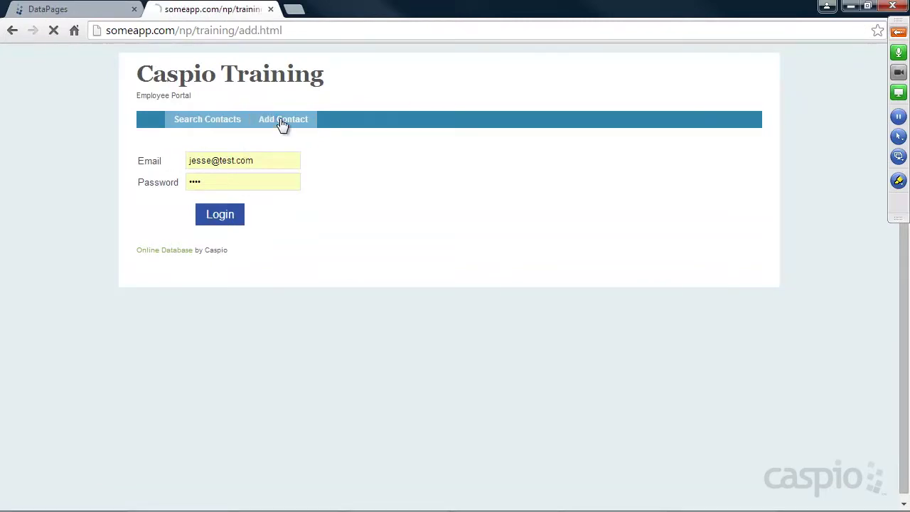
click(211, 120)
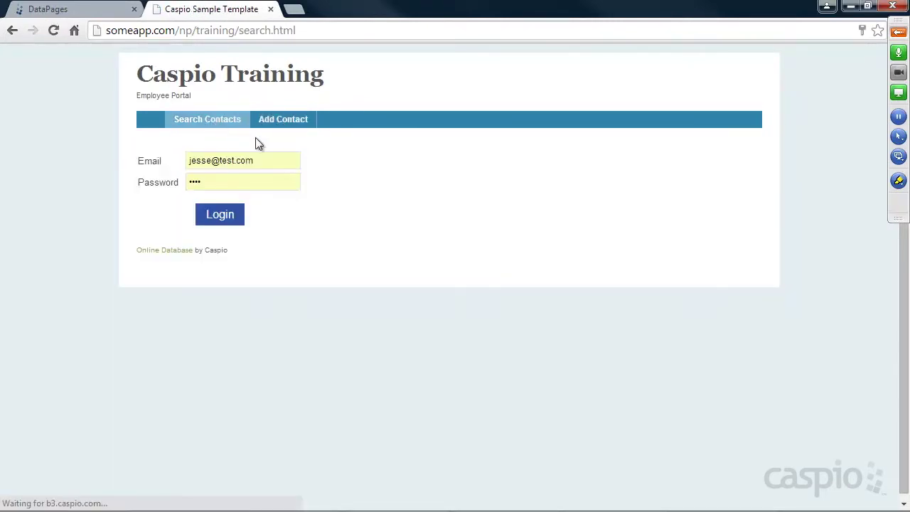
click(283, 122)
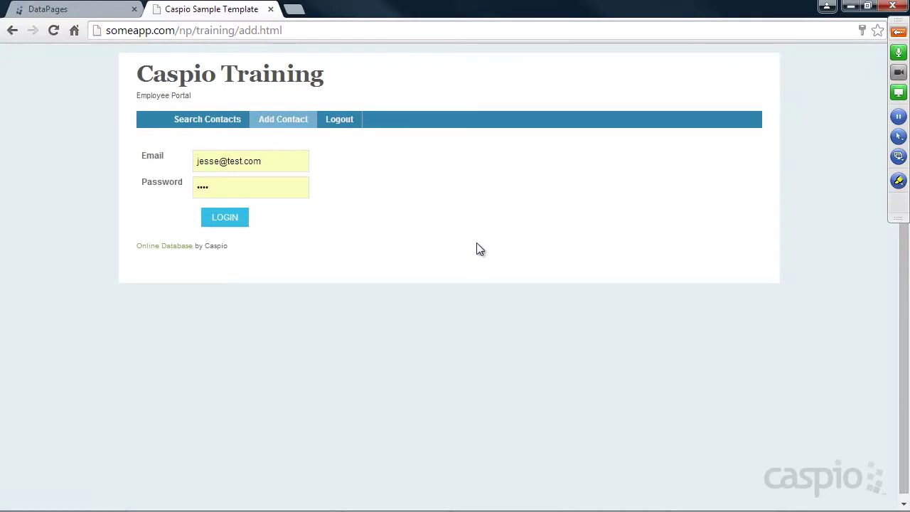
click(84, 9)
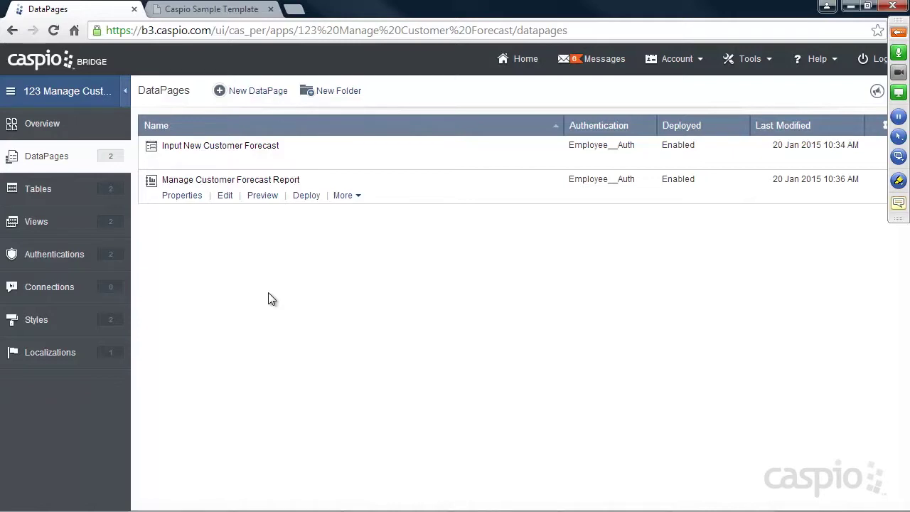
Show the app's Views list with Filter_Active_Employees and Filter_Active_Managers.
click(54, 253)
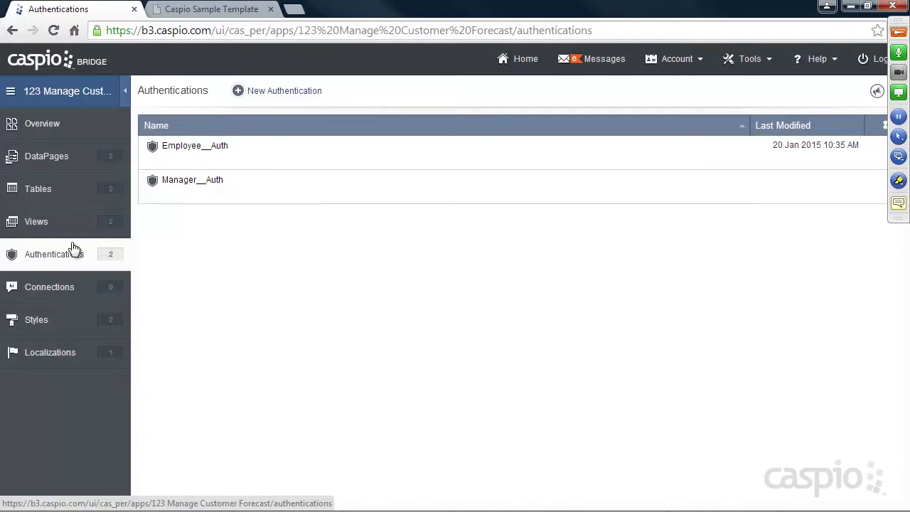
click(37, 222)
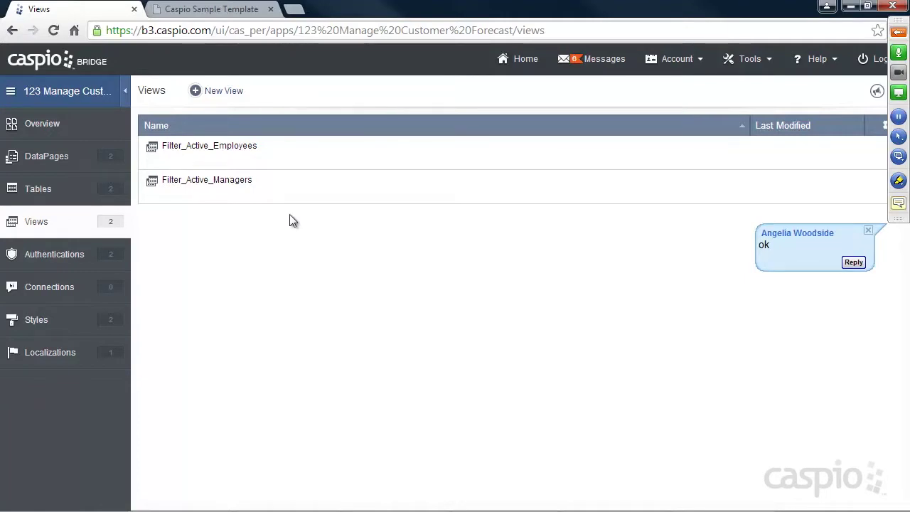
mouse_move(166, 156)
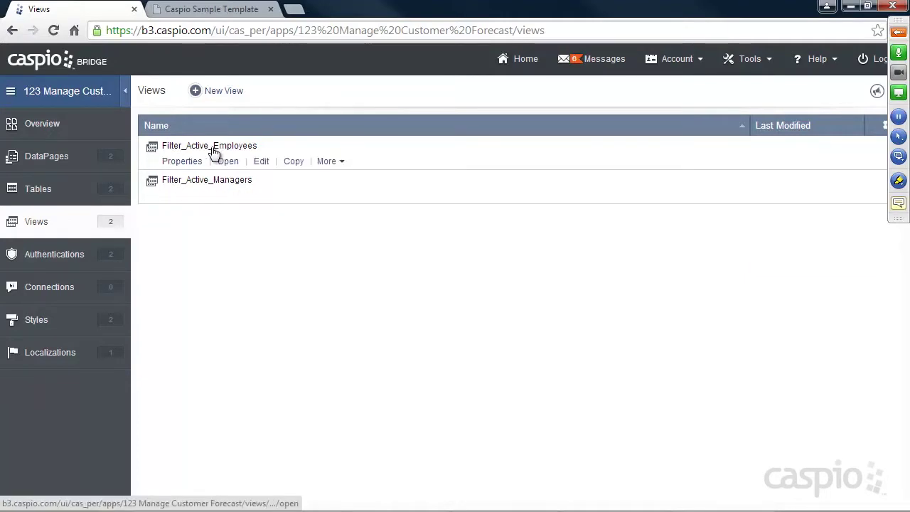
mouse_move(187, 185)
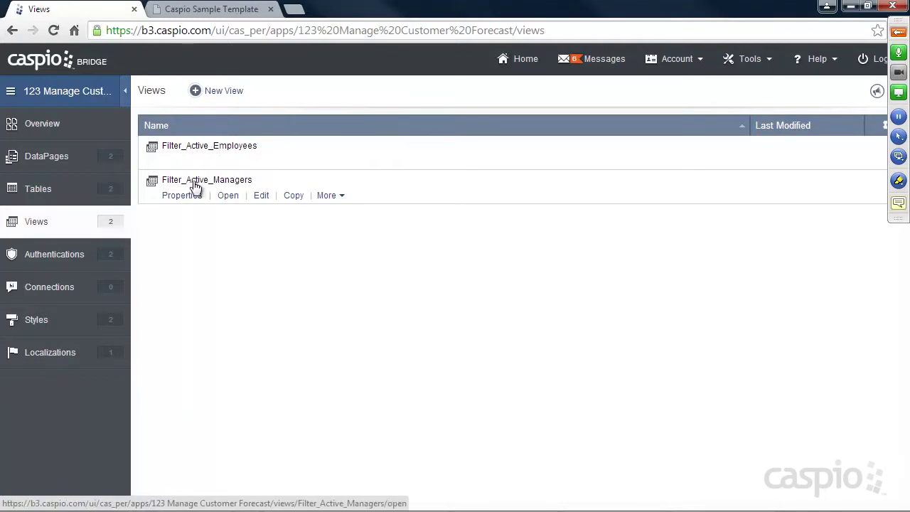
Start a new view named Filter_ALL_Active_Employees built on tbl_employees.
click(230, 92)
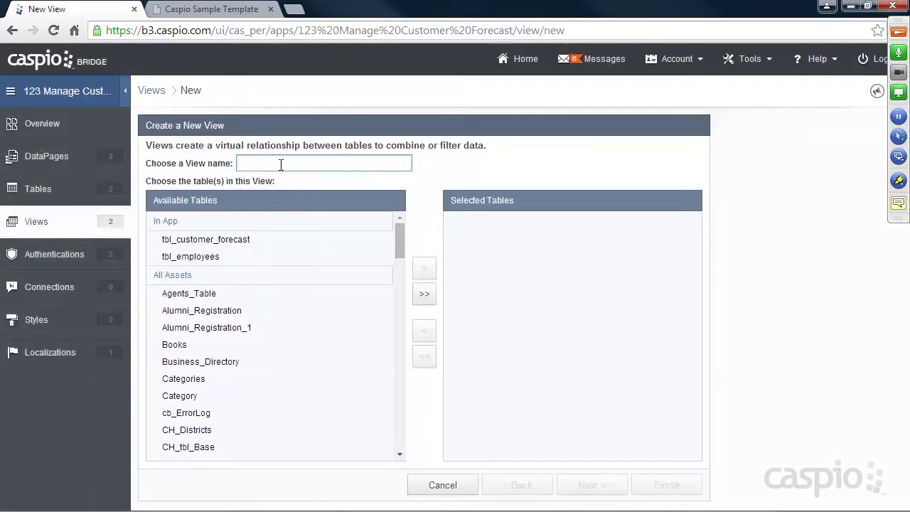
text(Filter)
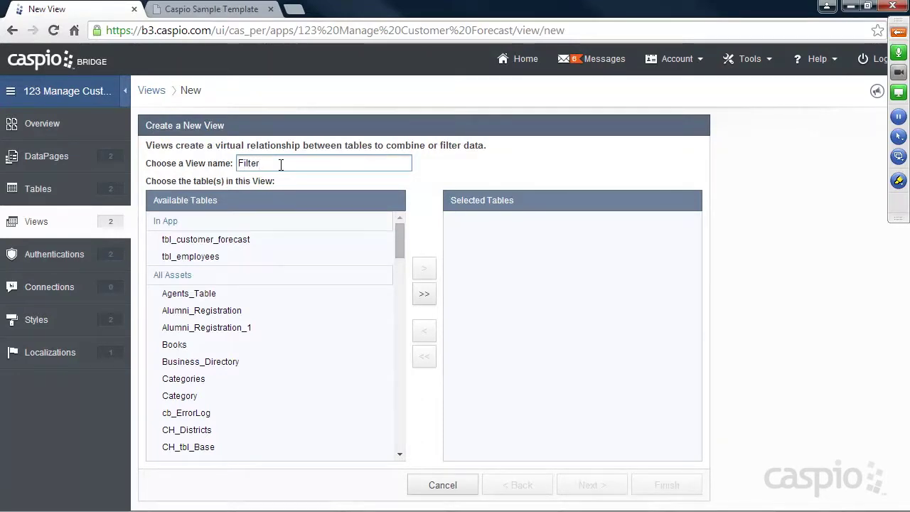
text(_ALL_A)
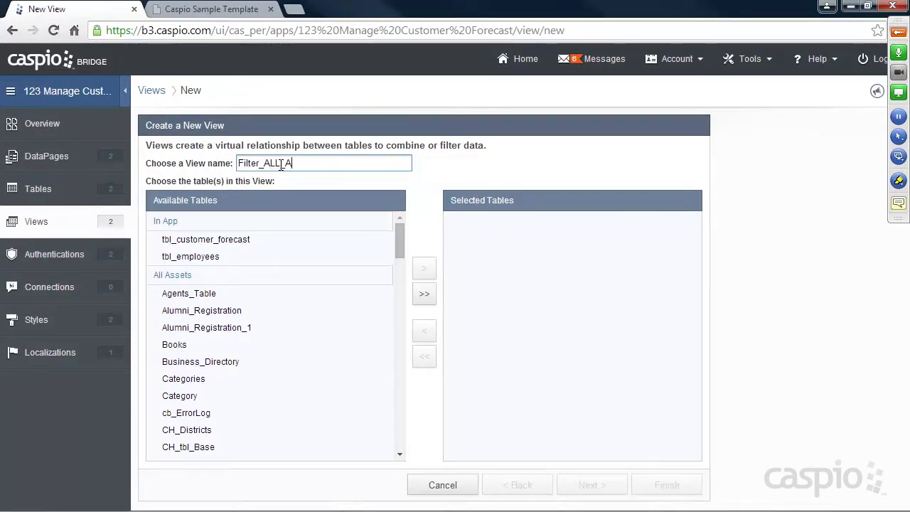
text(ctive_Employees)
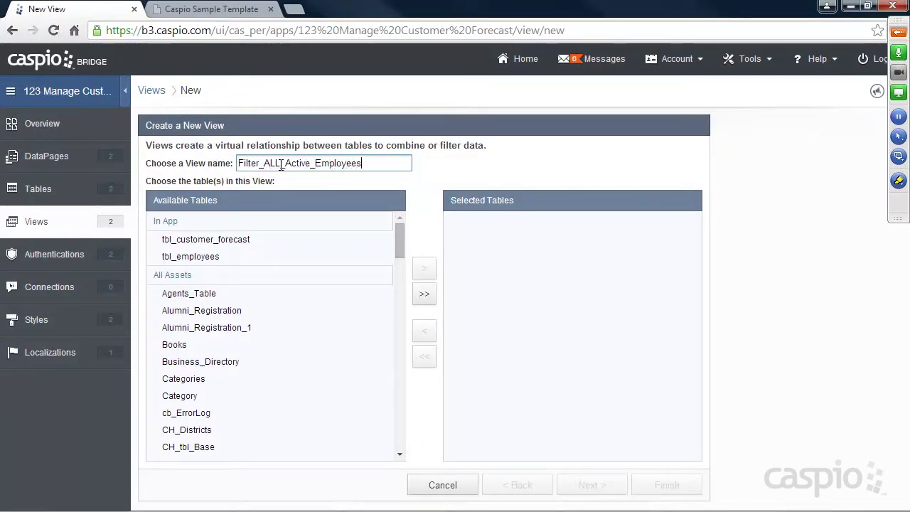
click(203, 258)
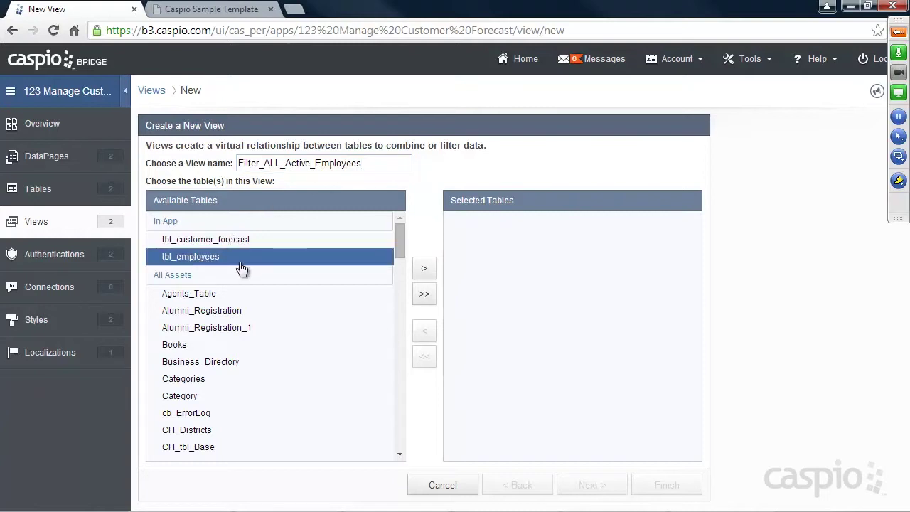
click(423, 268)
click(579, 480)
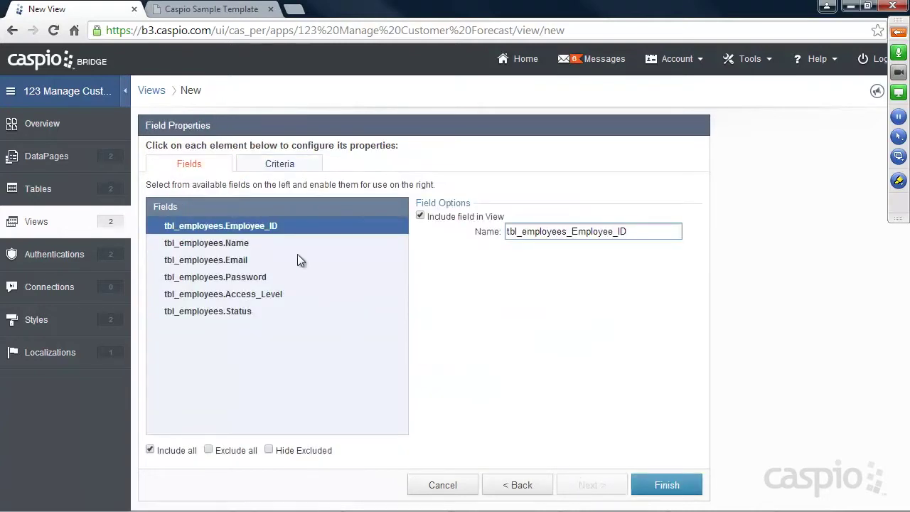
Filter the view to tbl_employees_Status equal checked, finish it, and check its 3 records.
click(279, 165)
drag(210, 211, 405, 202)
click(407, 207)
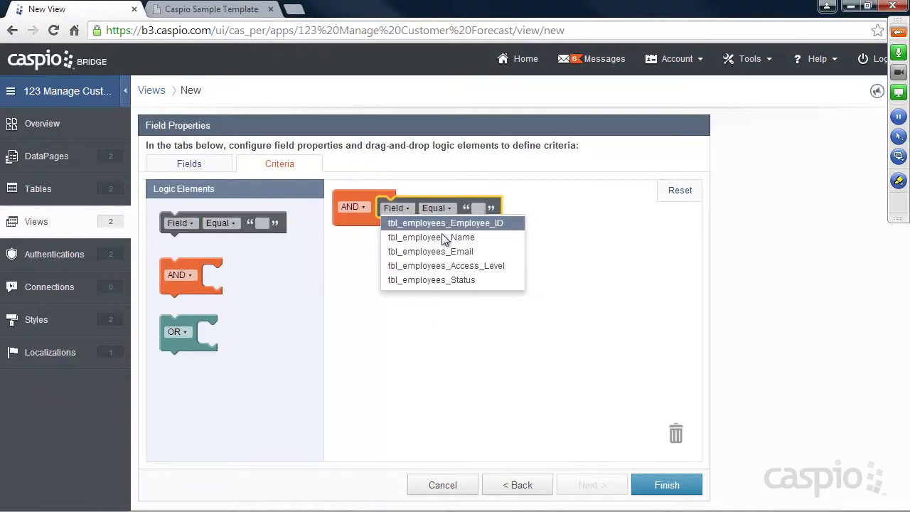
click(454, 279)
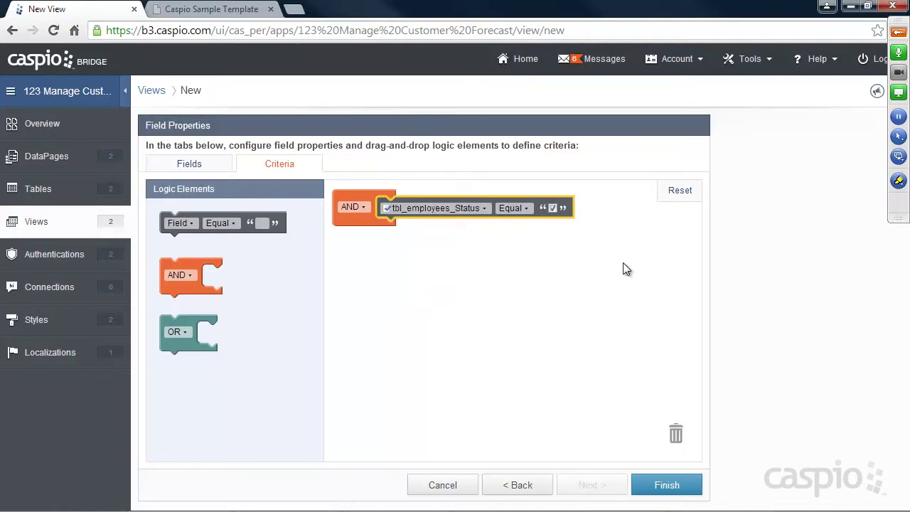
click(665, 487)
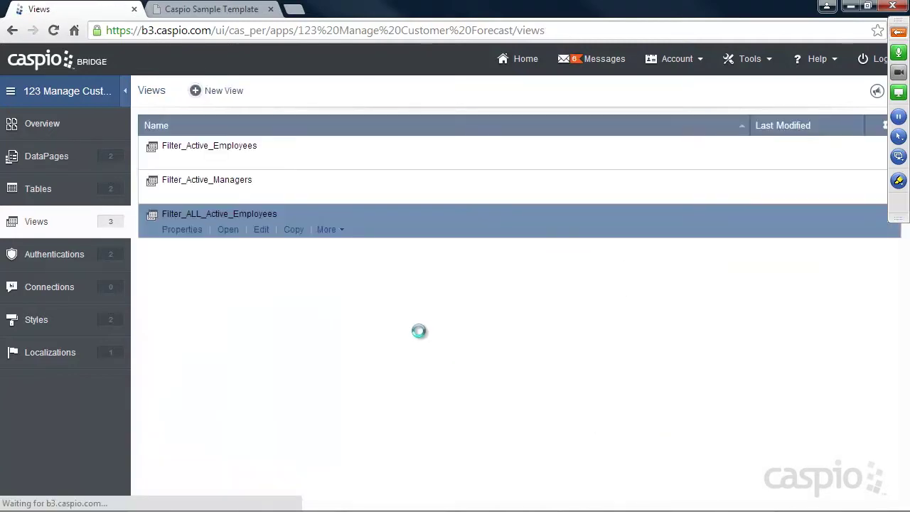
click(227, 229)
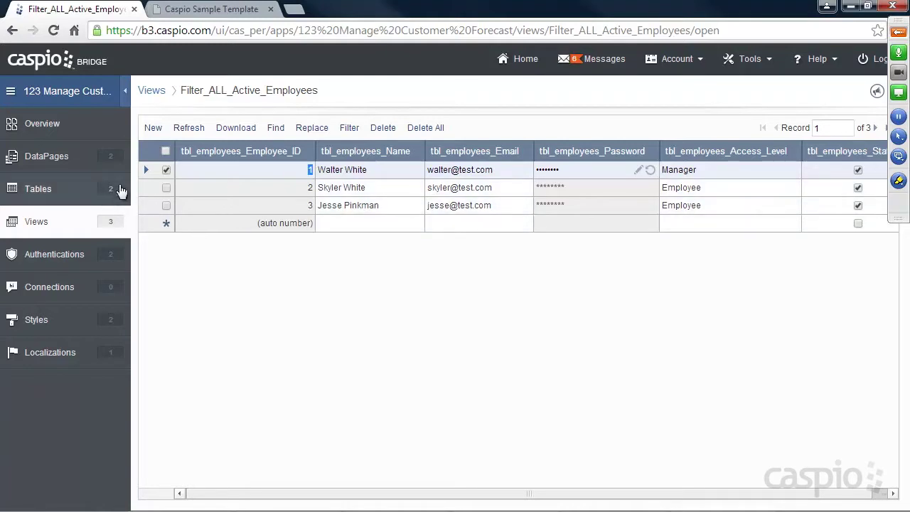
click(54, 255)
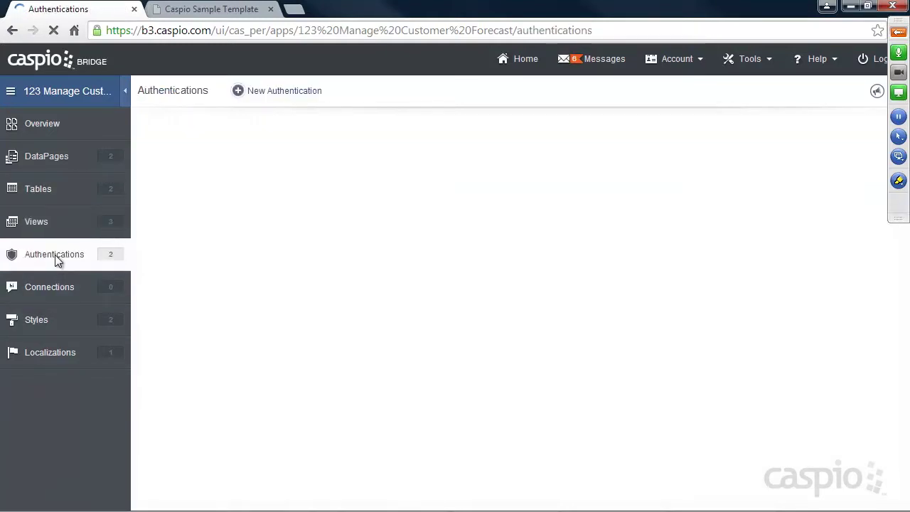
Create All_Access_Auth from the Filter_ALL_Active_Employees view with a custom 'Email' username label.
click(277, 92)
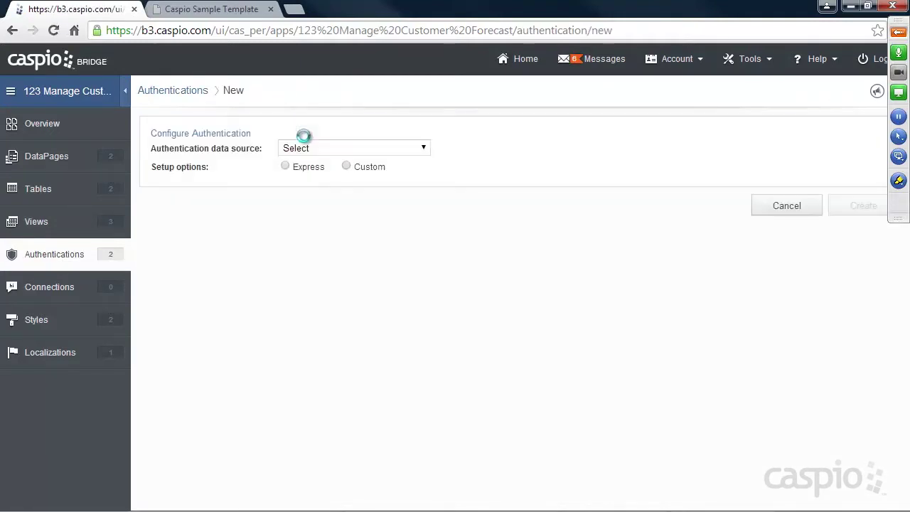
click(317, 149)
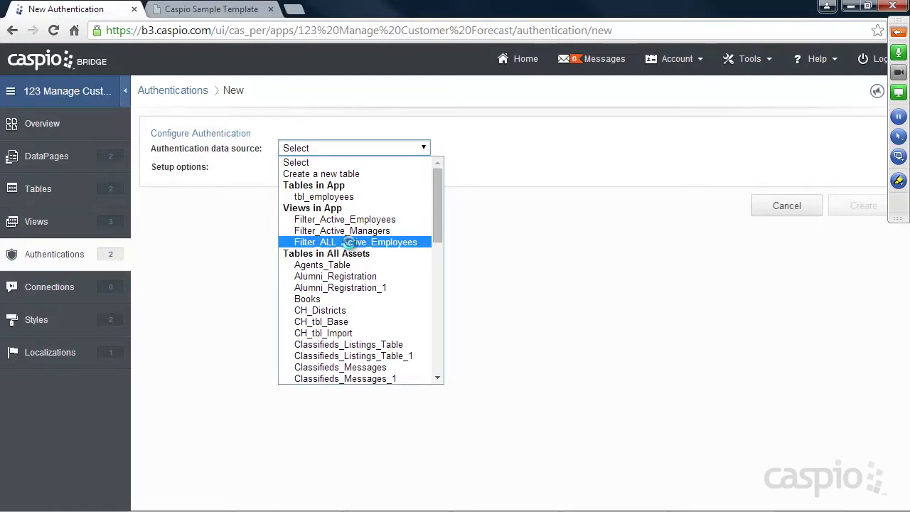
click(357, 243)
click(346, 166)
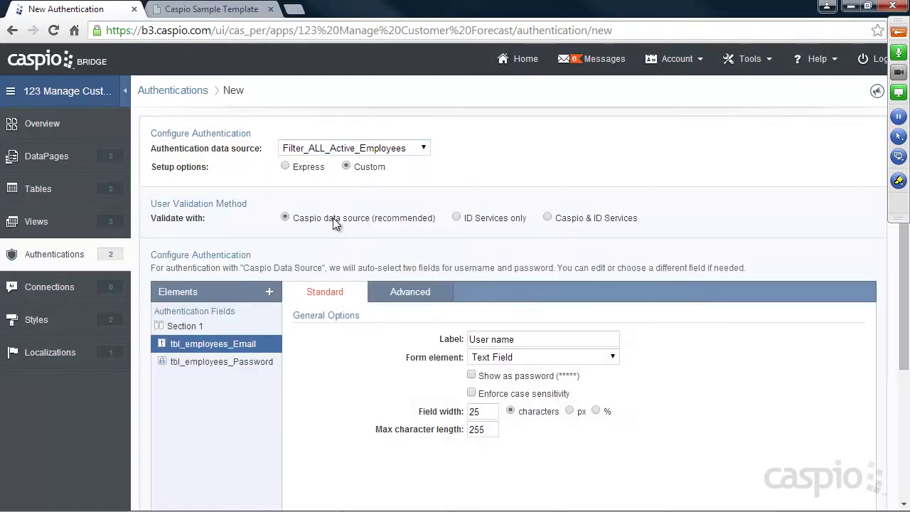
key(ctrl+a)
text(Ema)
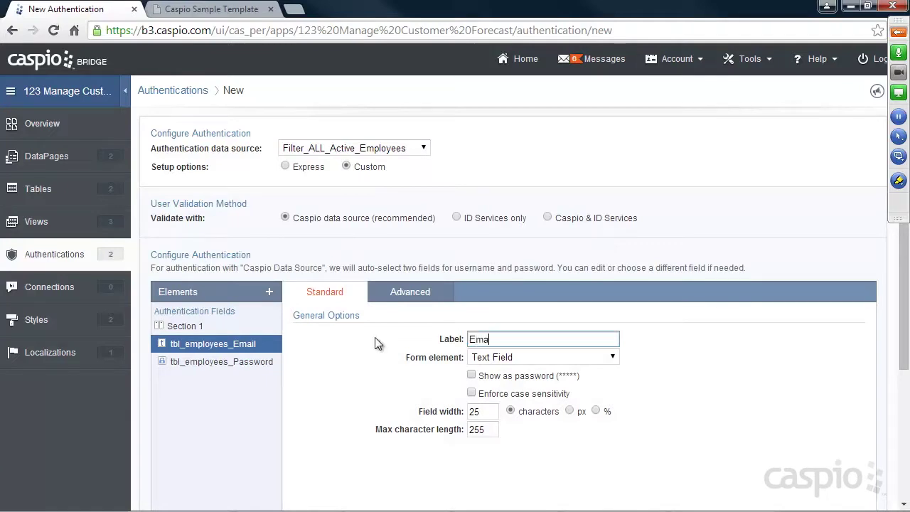
scroll(675, 357, down, 3)
click(847, 490)
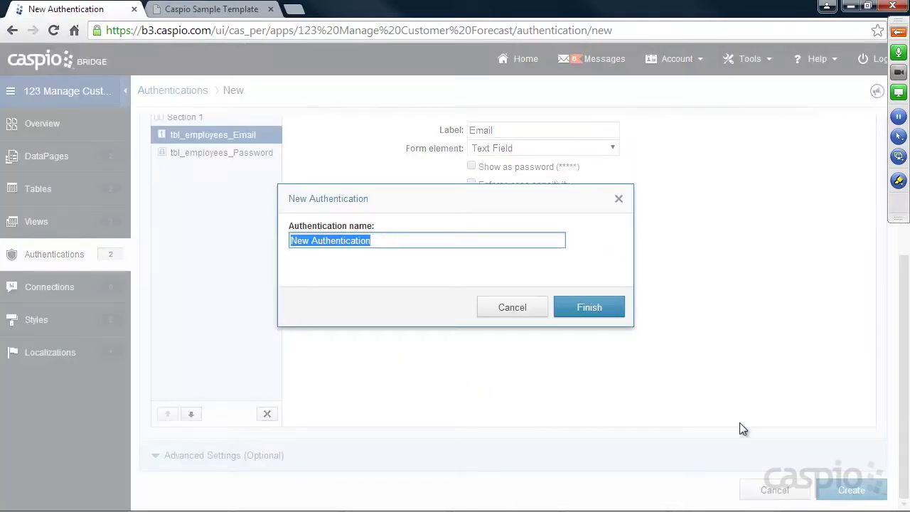
text(All_Access_Auth)
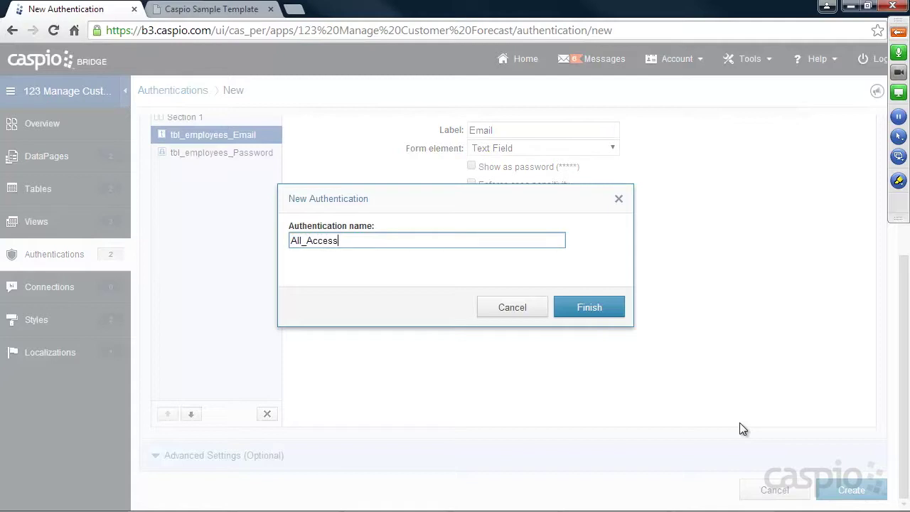
click(599, 313)
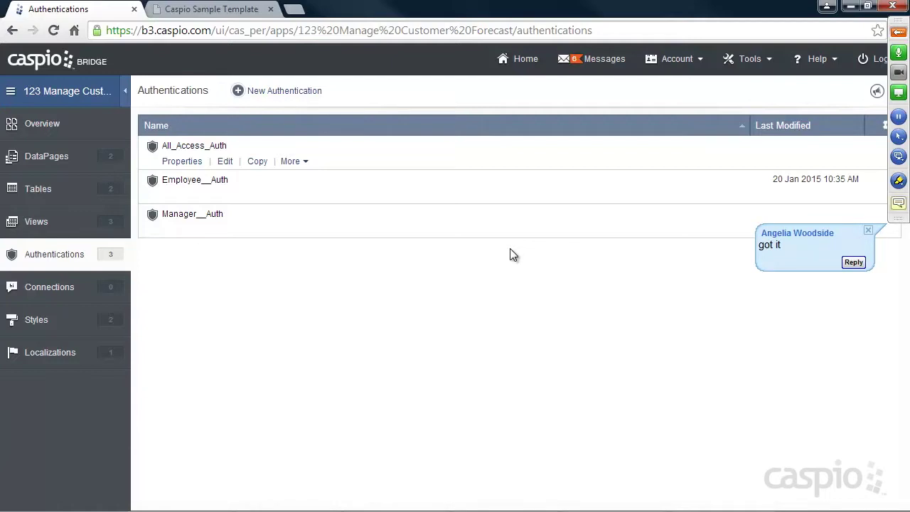
mouse_move(337, 225)
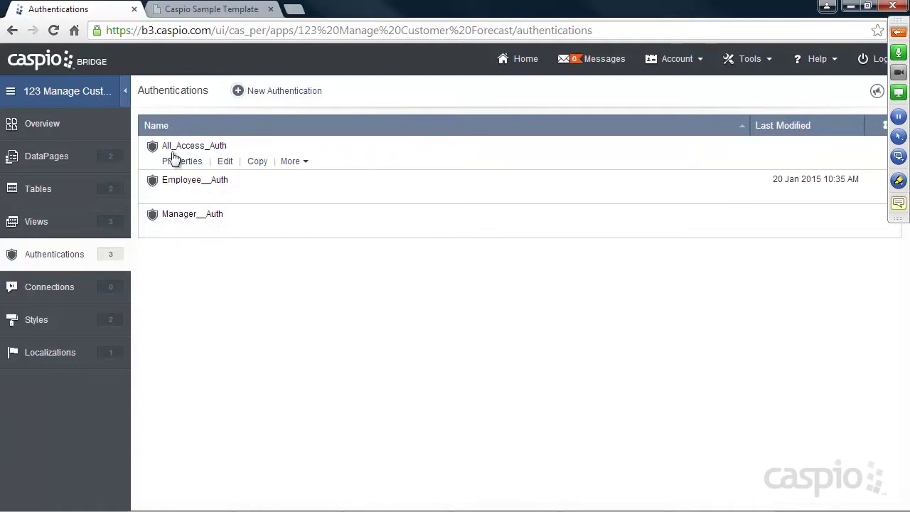
Return to the DataPages list showing both forecast DataPages.
click(75, 156)
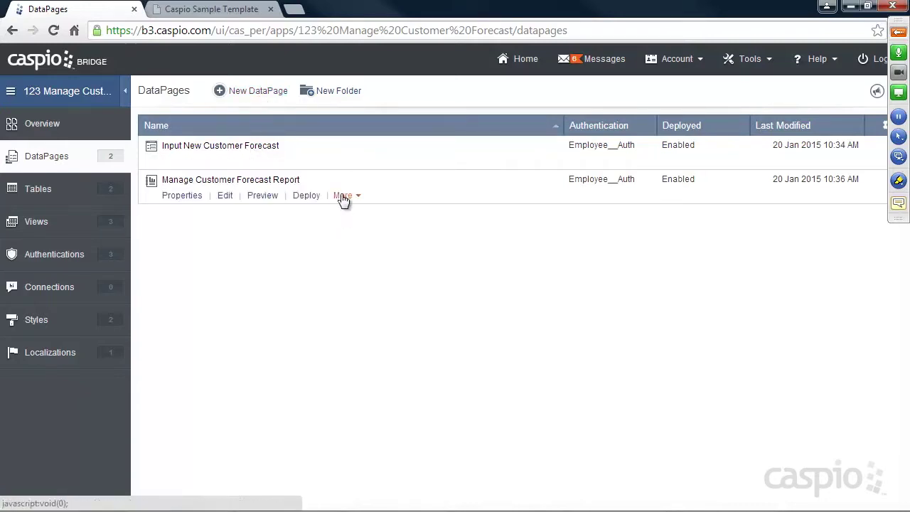
Log into the employee portal with a test employee's email and password.
click(216, 9)
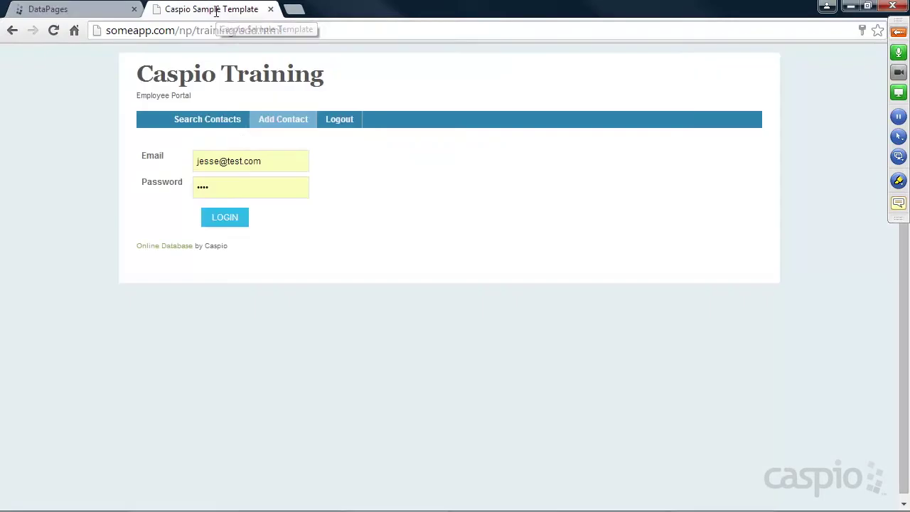
triple_click(258, 161)
text(walter@test.com)
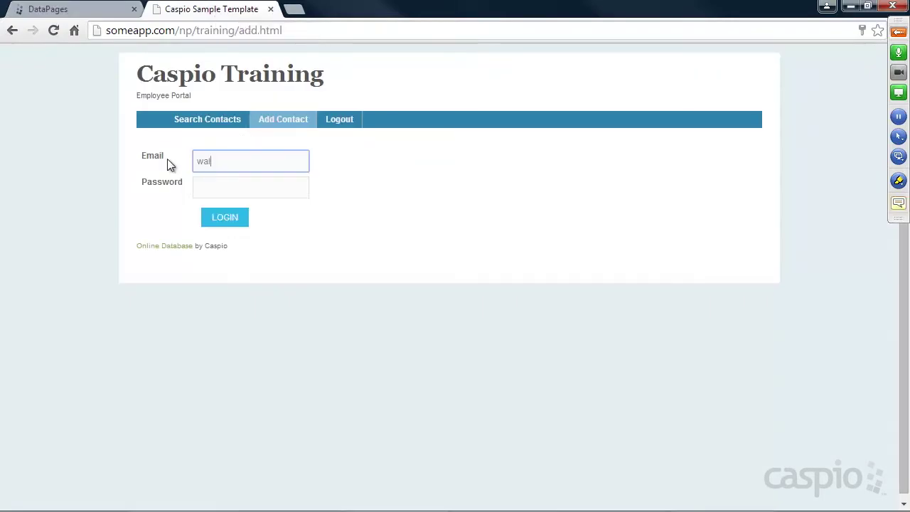
key(Tab)
text(test)
key(Return)
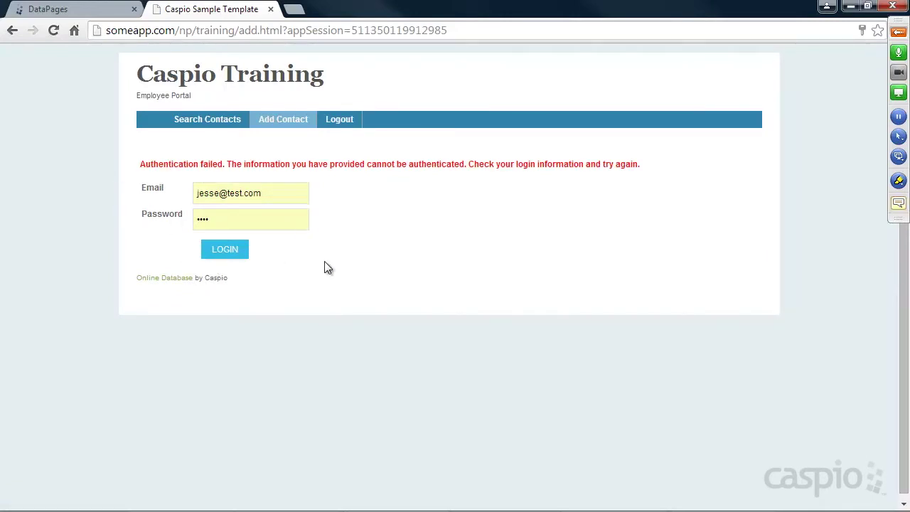
Log in again using a different test employee's email and password.
click(164, 195)
key(BackSpace)
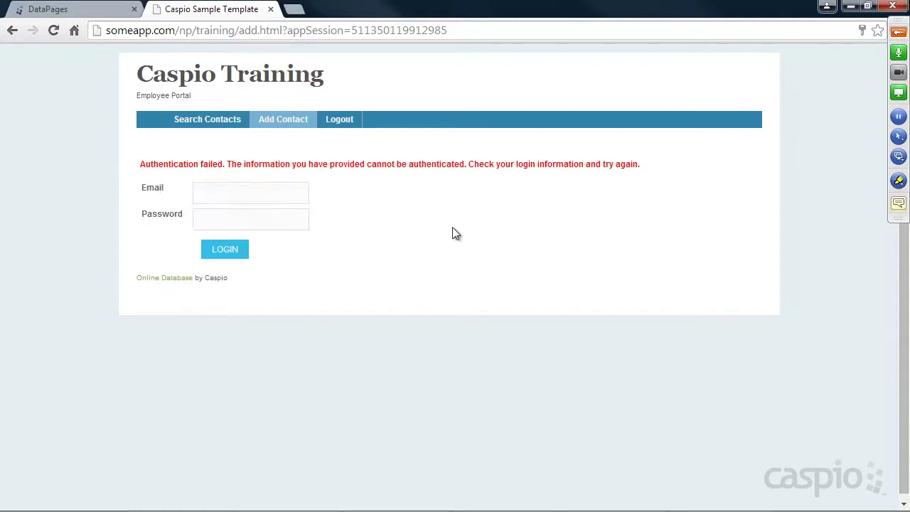
click(226, 202)
text(sk)
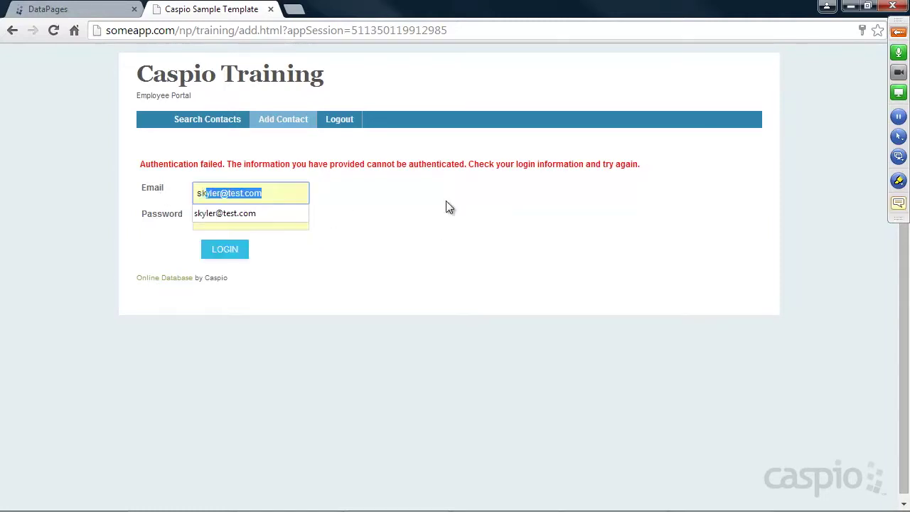
text(yler@test.com)
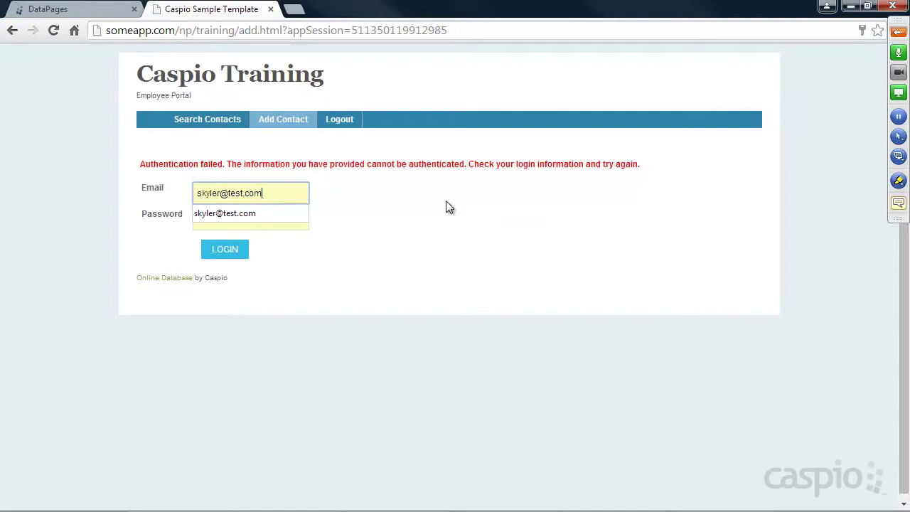
key(Tab)
text(test)
key(Return)
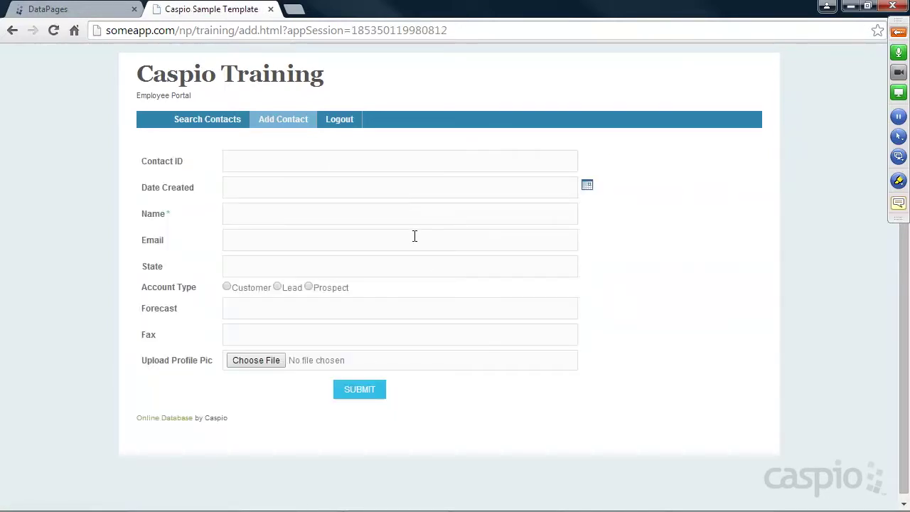
Search contacts to list all records, then log out of the portal.
click(231, 123)
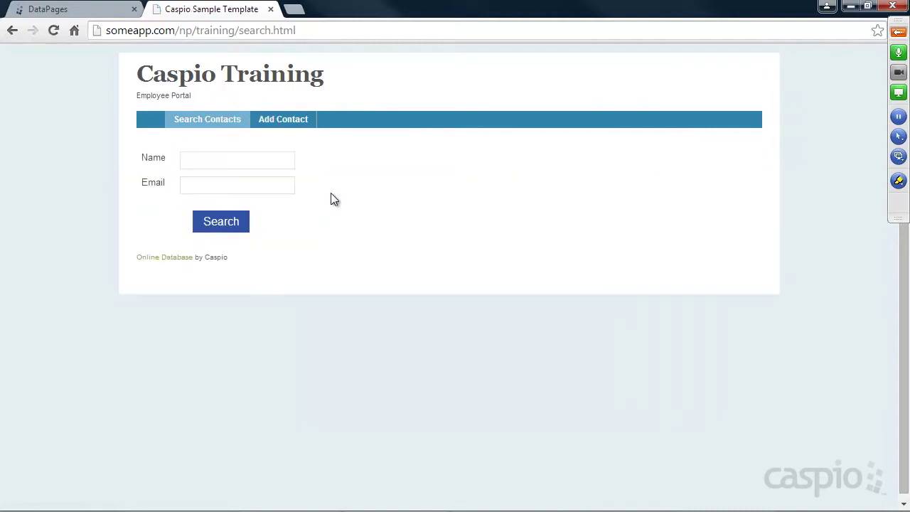
click(234, 231)
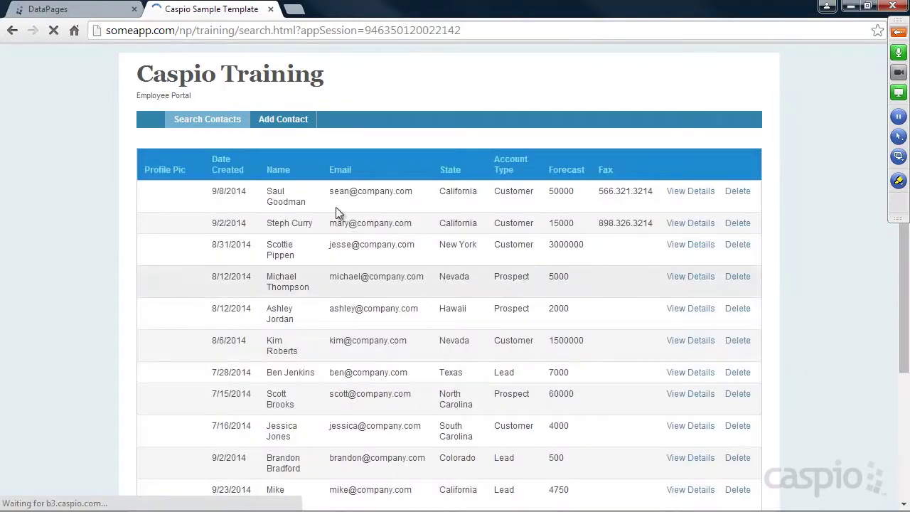
click(284, 120)
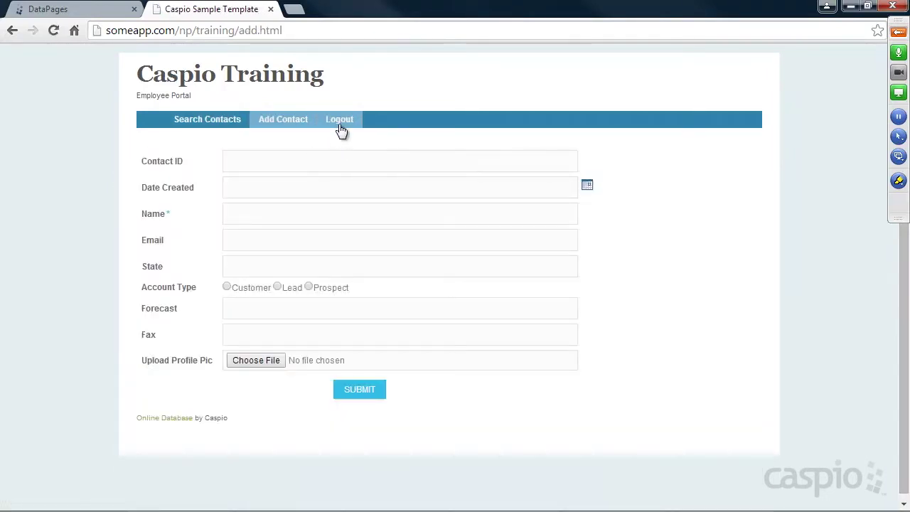
click(338, 124)
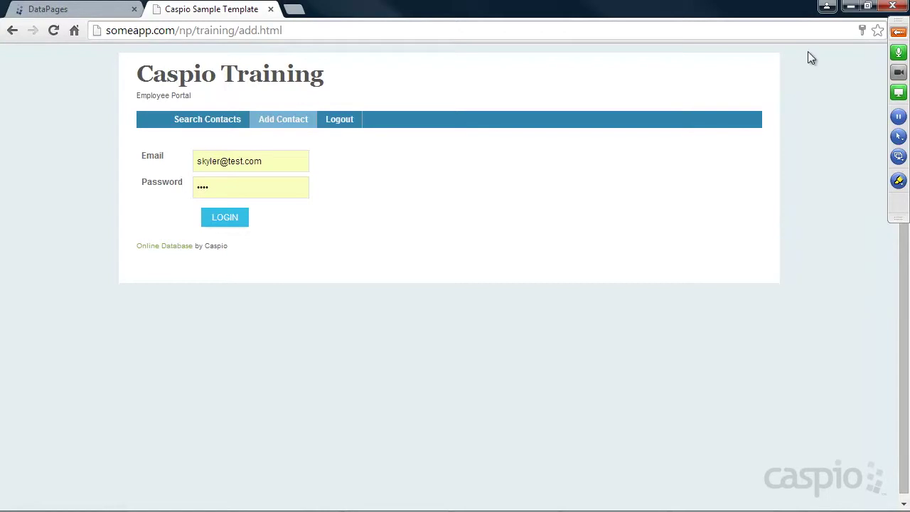
click(899, 34)
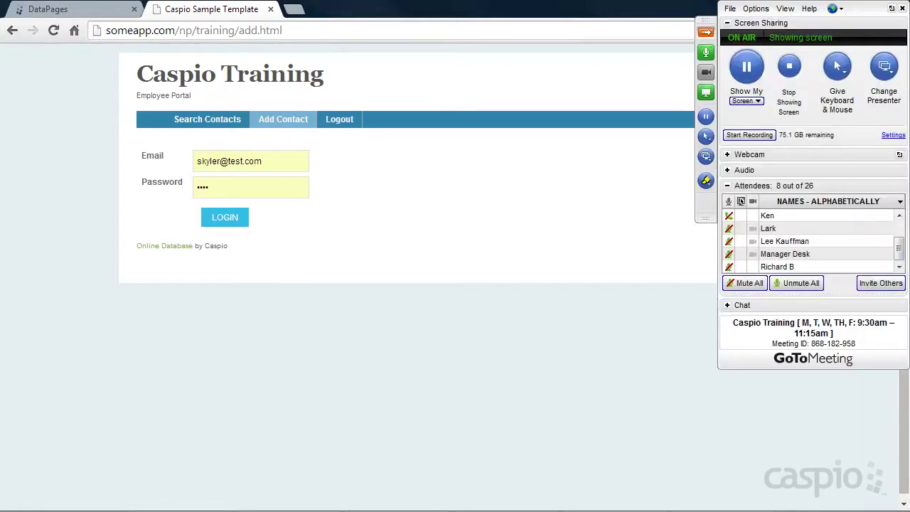
Read the attendees' chat questions, collapse the meeting panel, and return to the DataPages list.
click(726, 305)
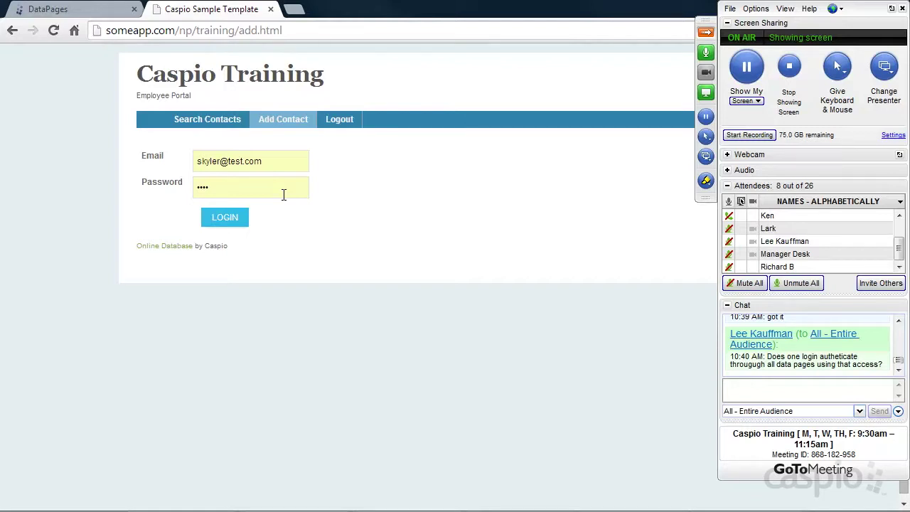
click(707, 33)
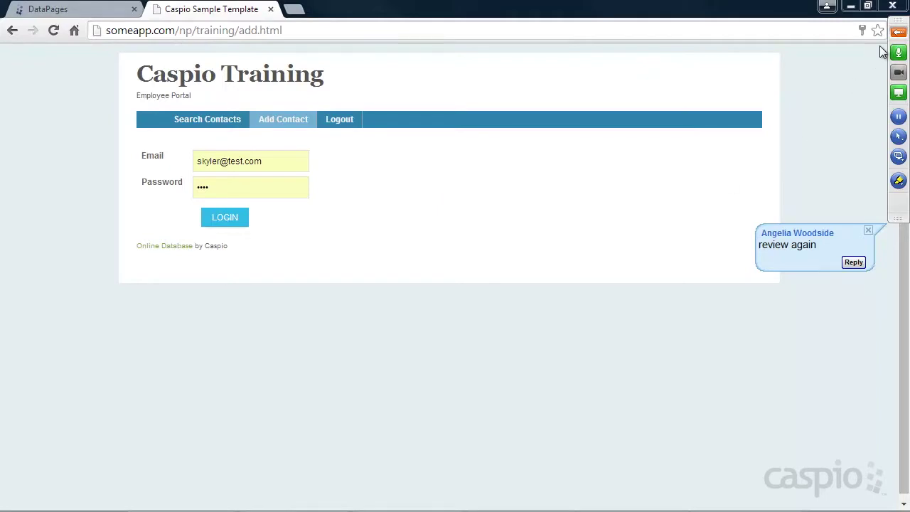
click(83, 12)
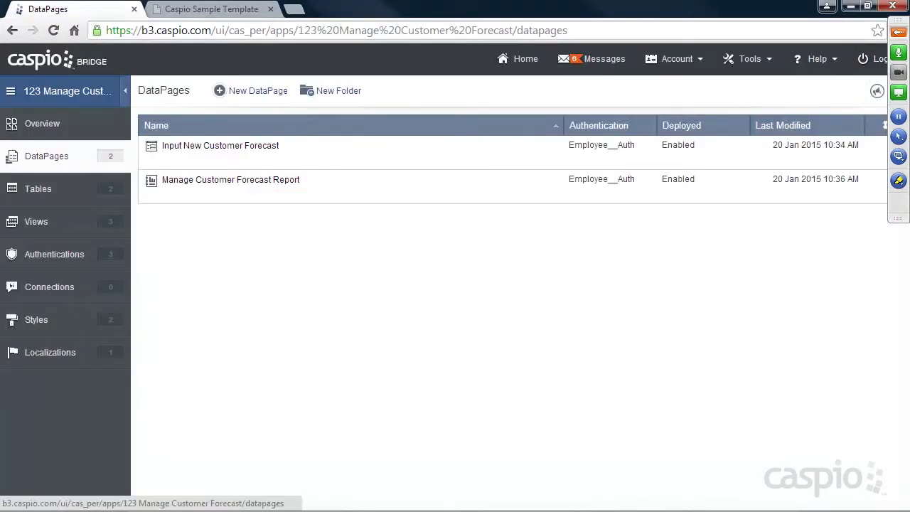
Browse the tbl_employees datasheet records, then show the app's list of views.
click(898, 32)
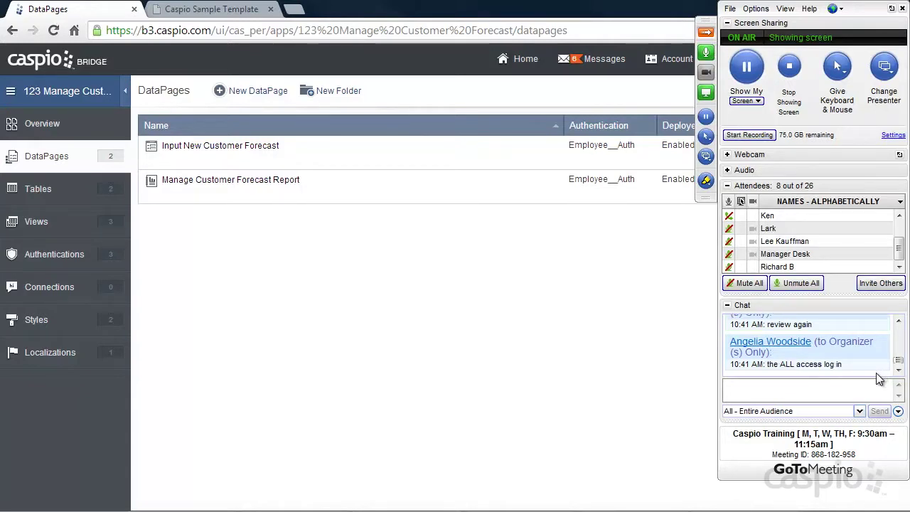
click(705, 32)
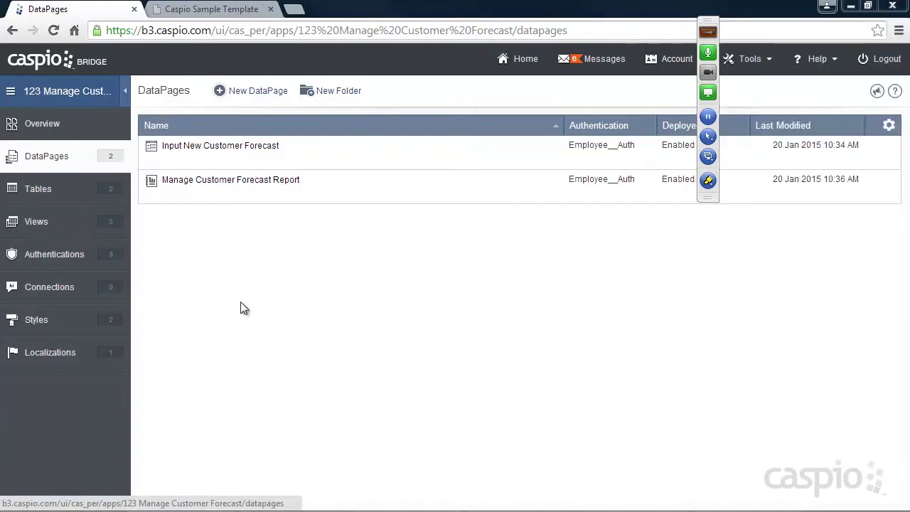
click(47, 192)
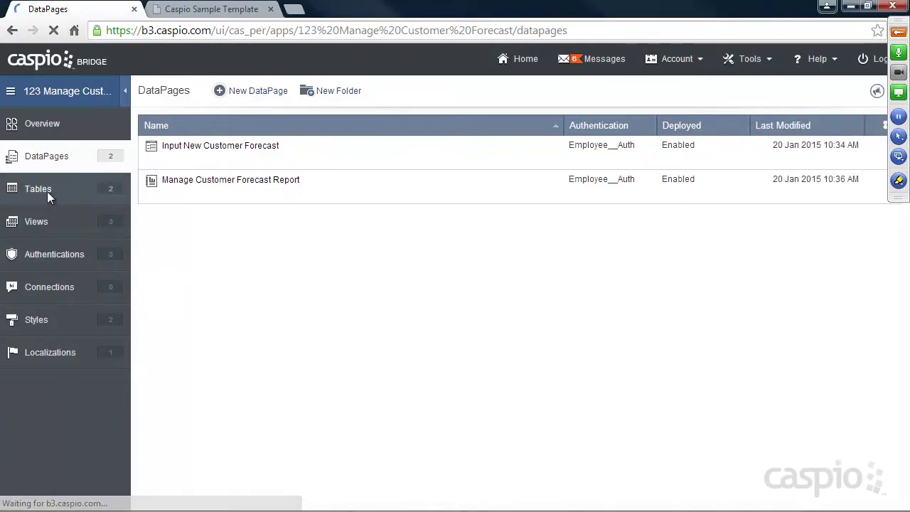
mouse_move(211, 188)
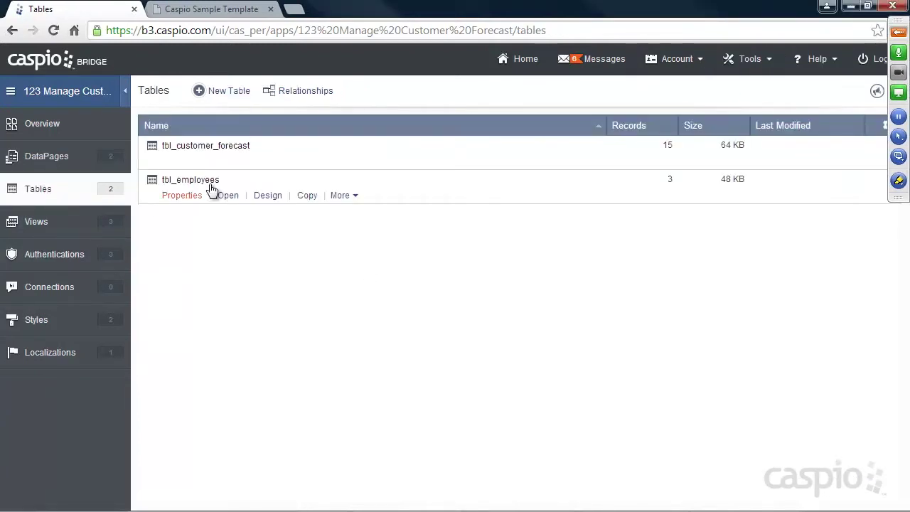
click(227, 196)
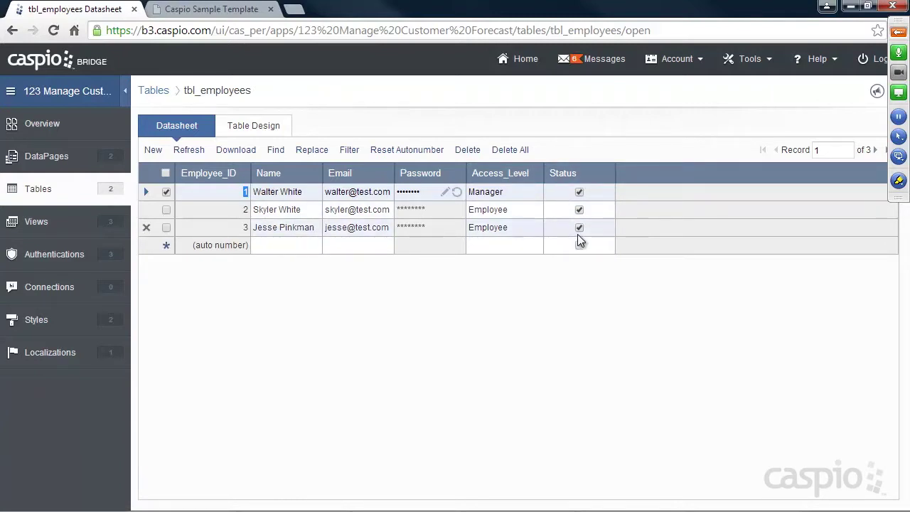
click(35, 223)
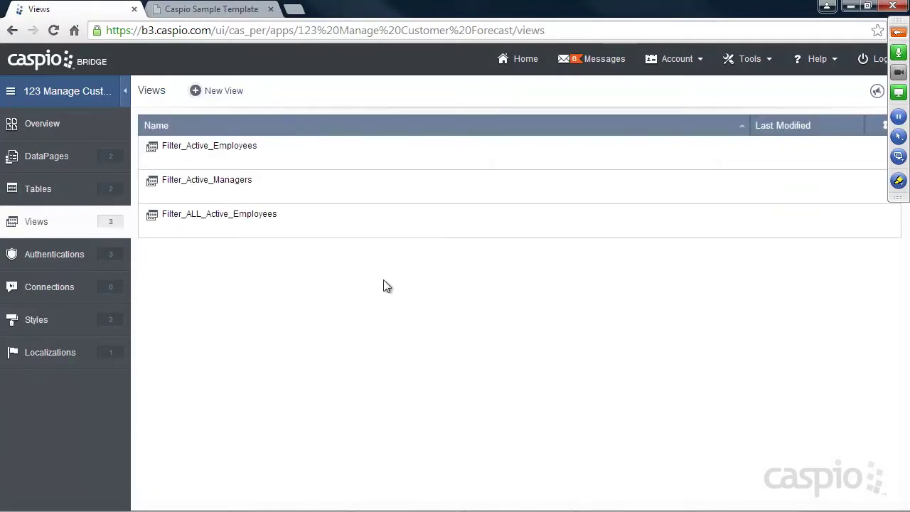
Open the Input New Customer Forecast DataPage's access settings in the edit wizard.
mouse_move(194, 161)
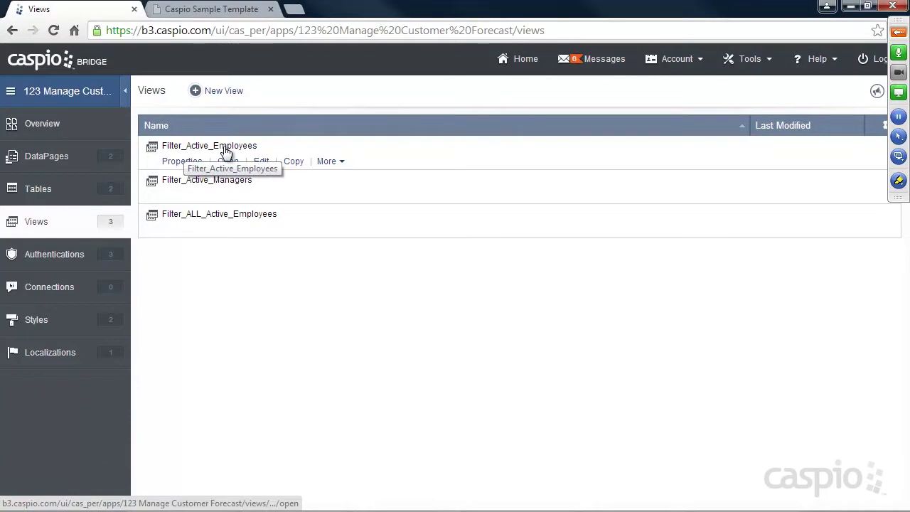
mouse_move(242, 186)
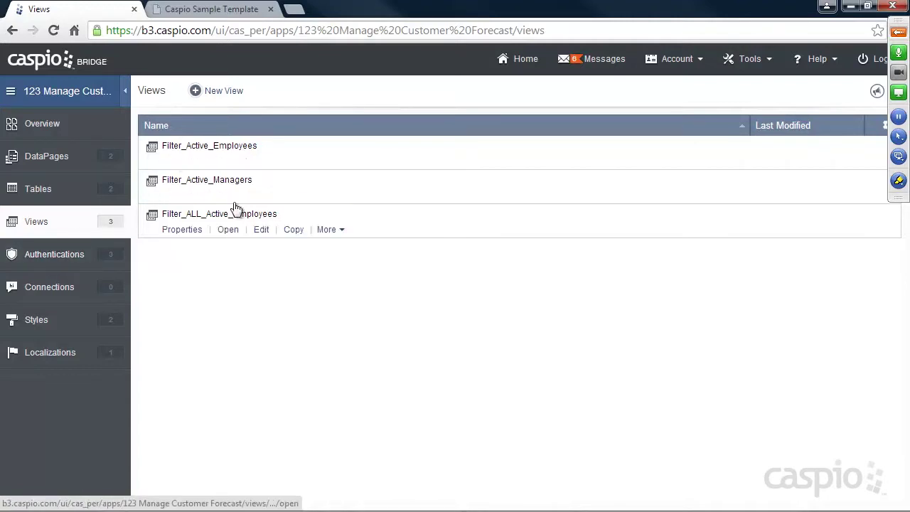
click(72, 258)
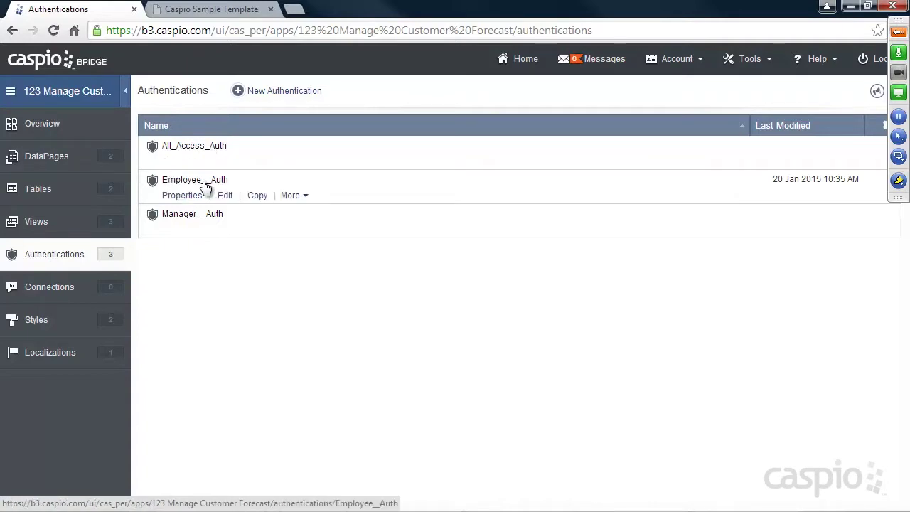
click(66, 157)
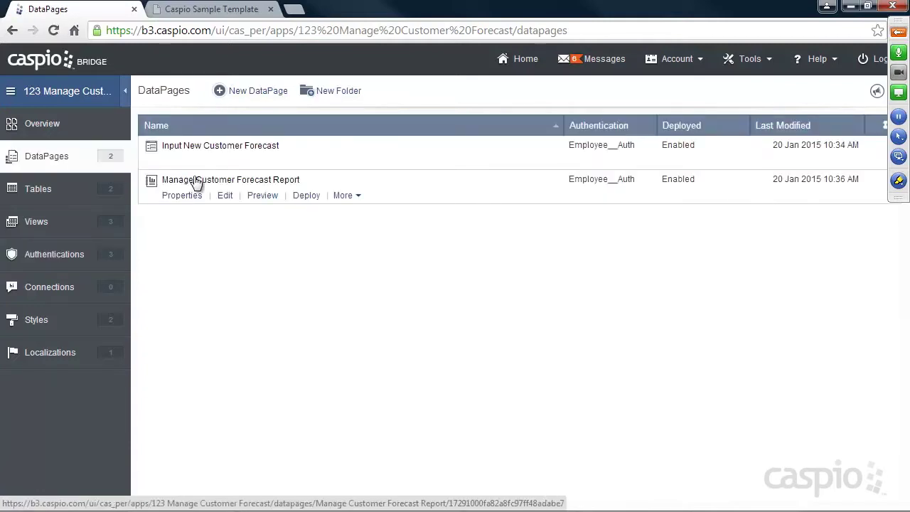
click(226, 161)
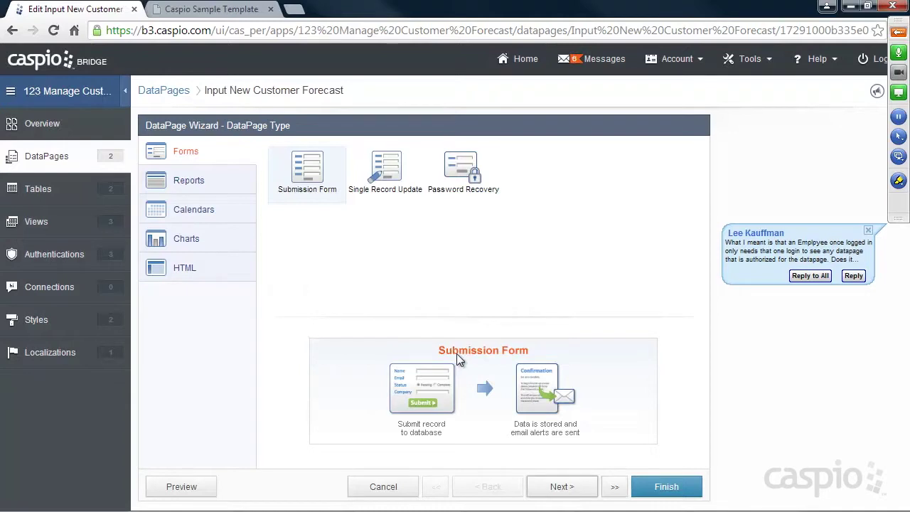
click(554, 489)
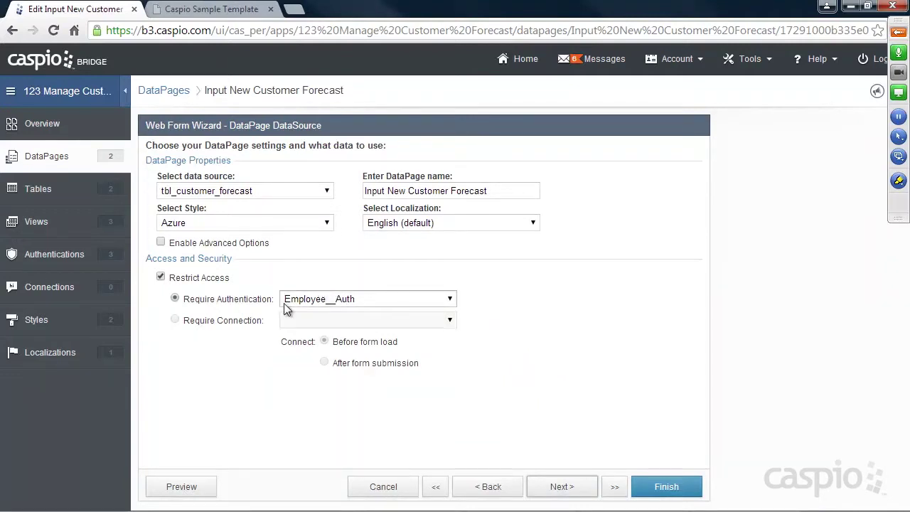
Try All_Access_Auth, then keep Employee__Auth as the required login and save the DataPage.
click(211, 9)
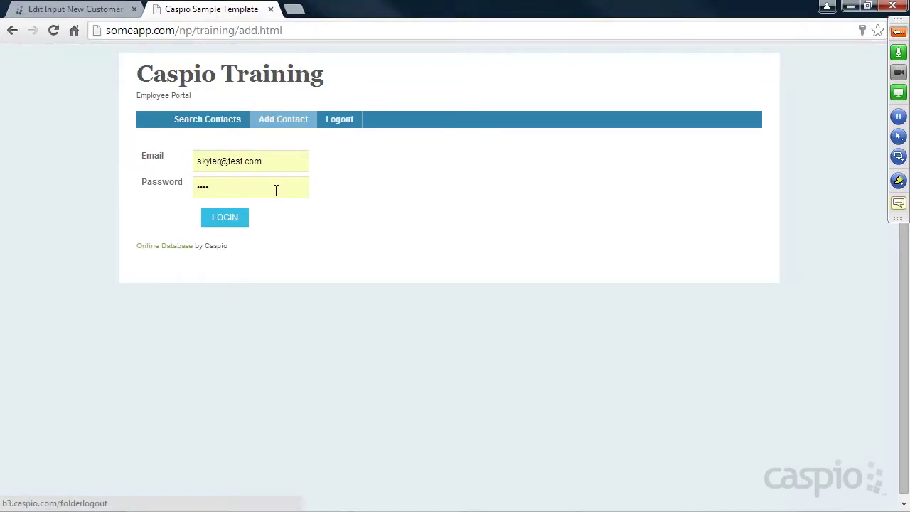
click(99, 9)
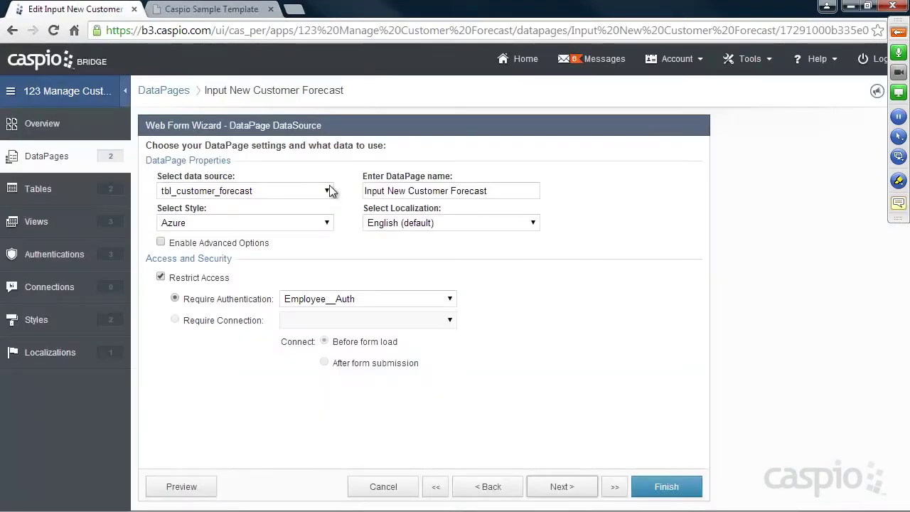
click(374, 297)
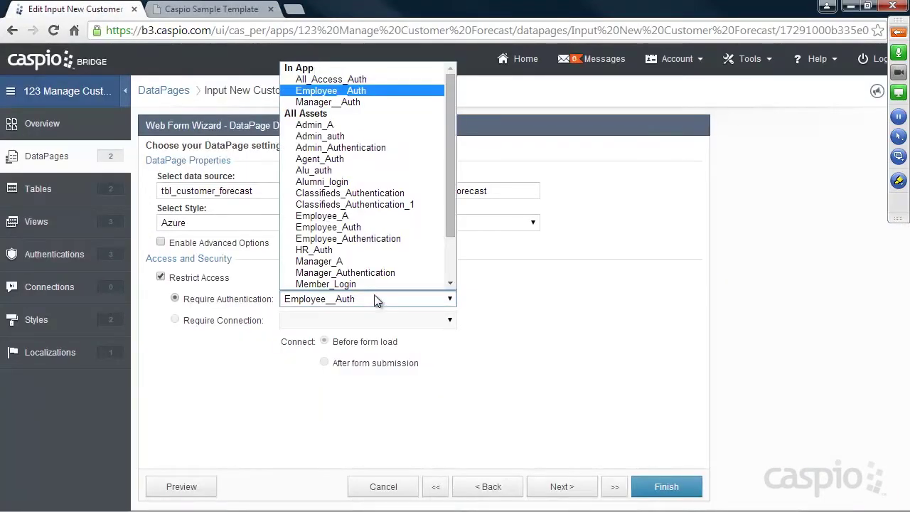
click(334, 78)
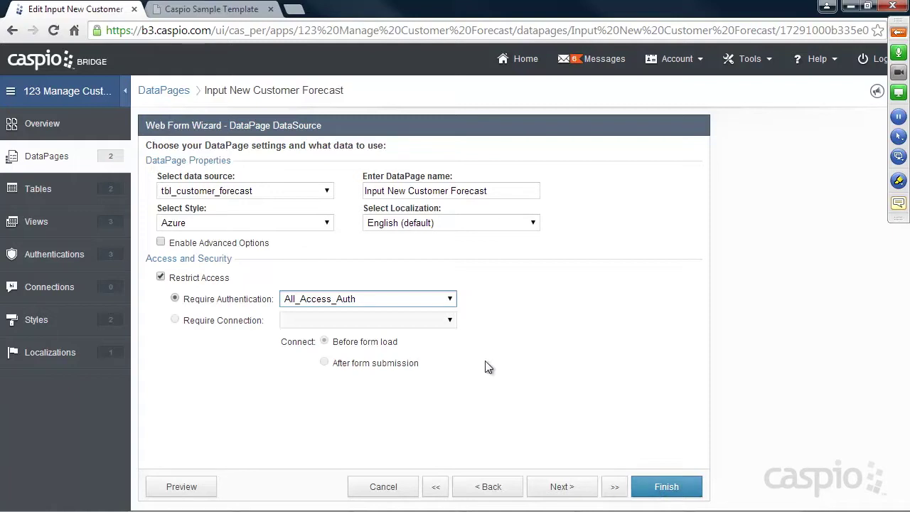
click(450, 299)
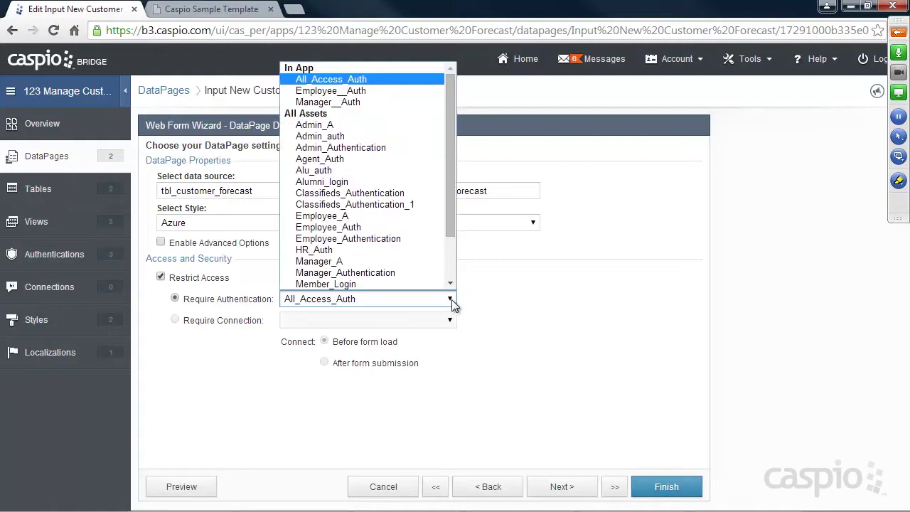
click(348, 91)
click(659, 488)
Reload the portal login page and attempt a login with an employee's e-mail and password.
click(220, 10)
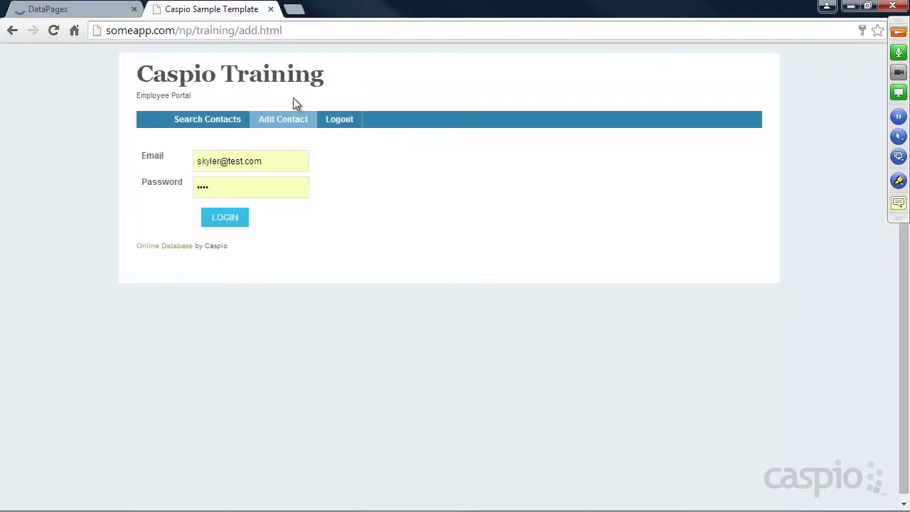
click(54, 31)
click(263, 162)
text(walter@test)
key(Tab)
text(••••)
key(Return)
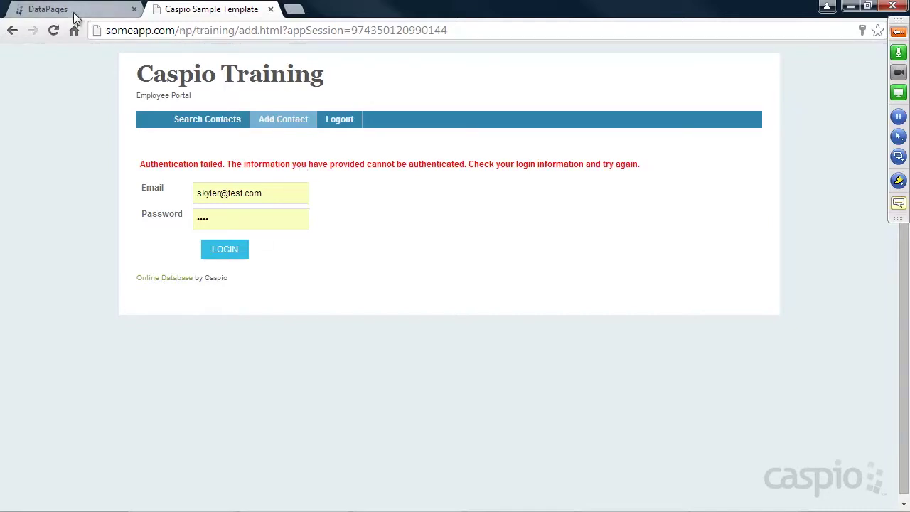
Log in with a different employee's e-mail, then go back to the Search Contacts page.
click(898, 31)
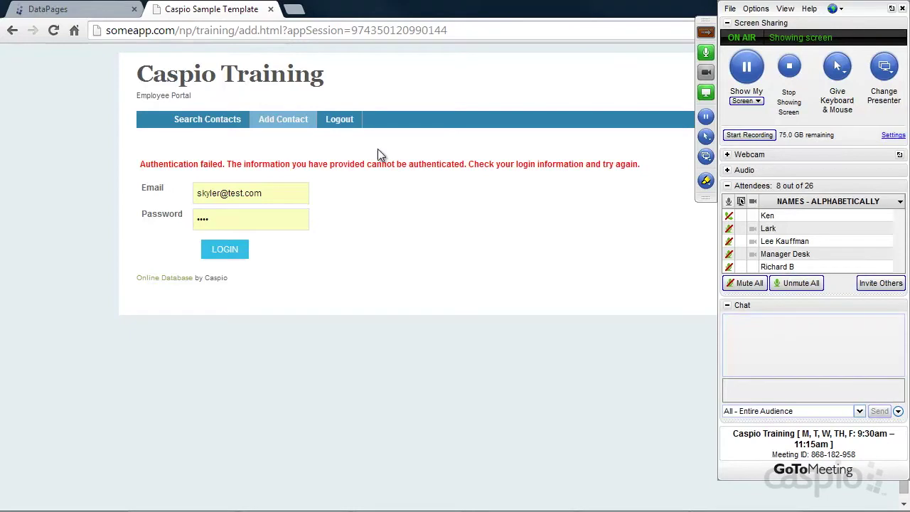
click(283, 189)
key(ctrl+a)
text(jesse@test.c)
key(Tab)
key(Return)
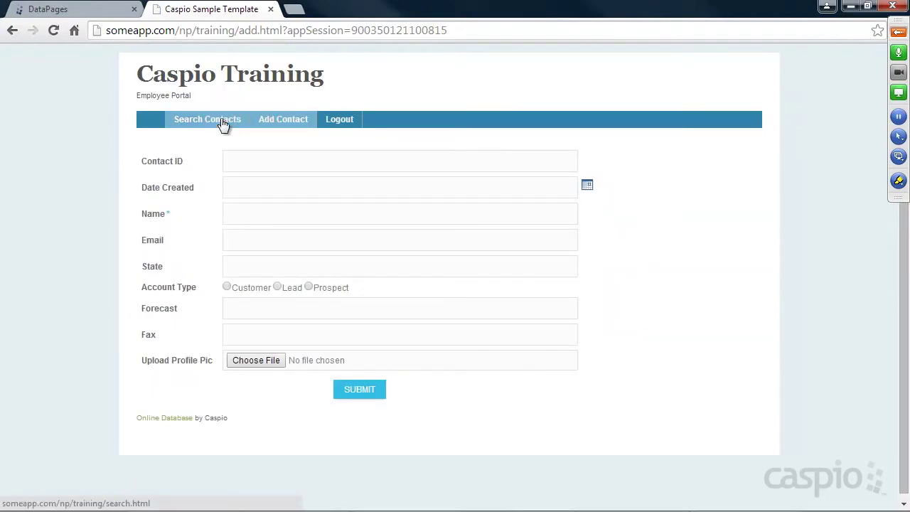
click(222, 124)
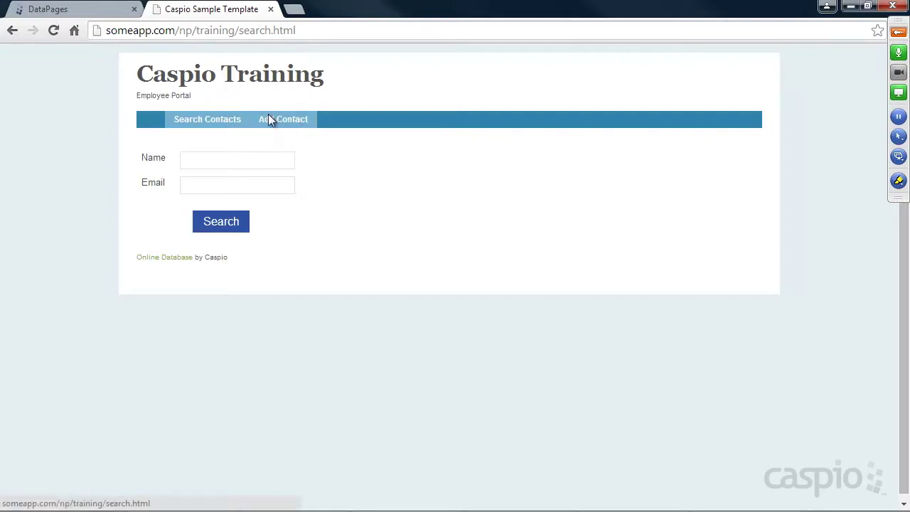
Edit Employee__Auth, expand its Advanced Settings and open the Time out & Redirection options.
click(73, 11)
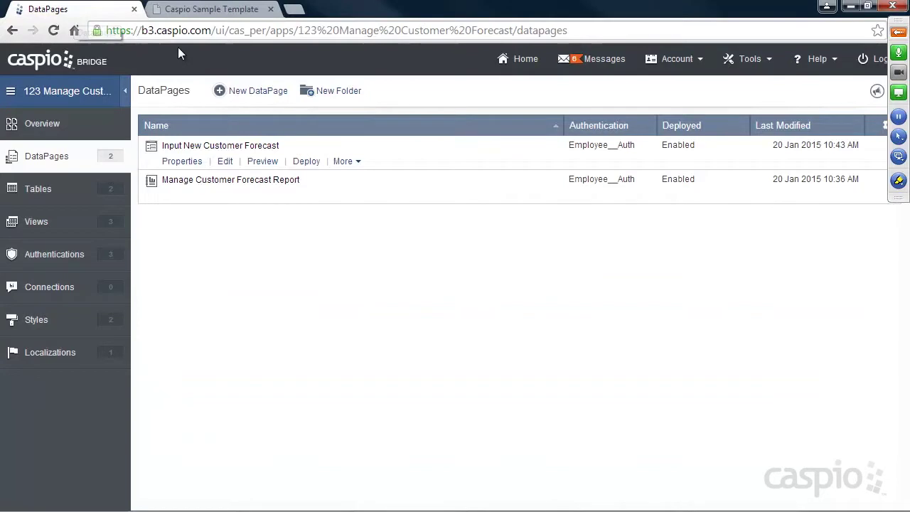
click(56, 253)
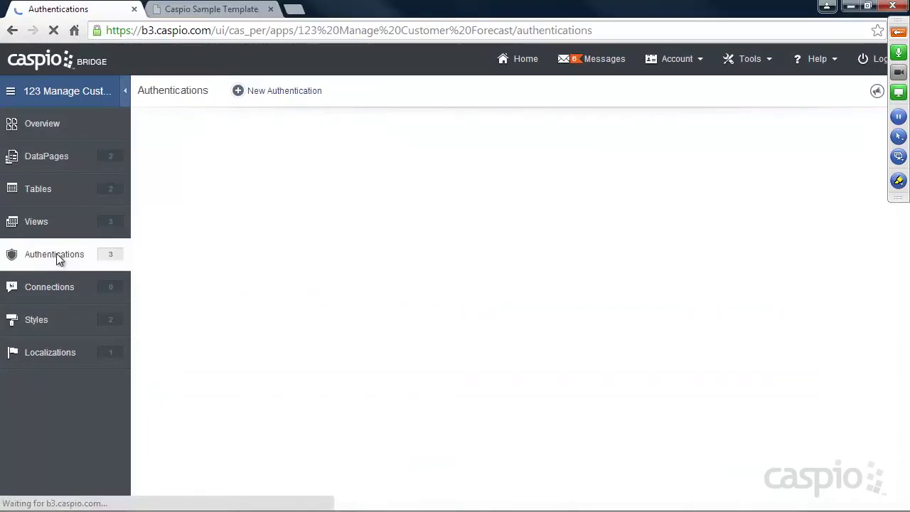
mouse_move(203, 192)
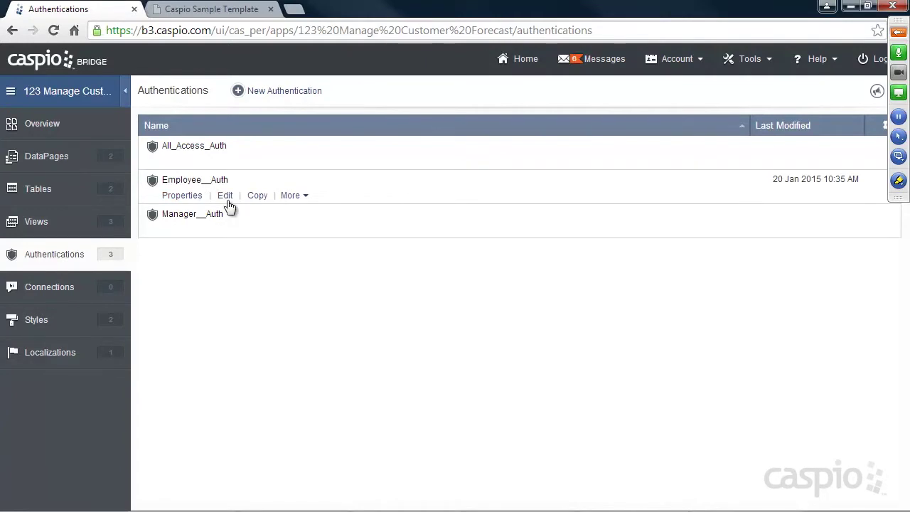
click(225, 196)
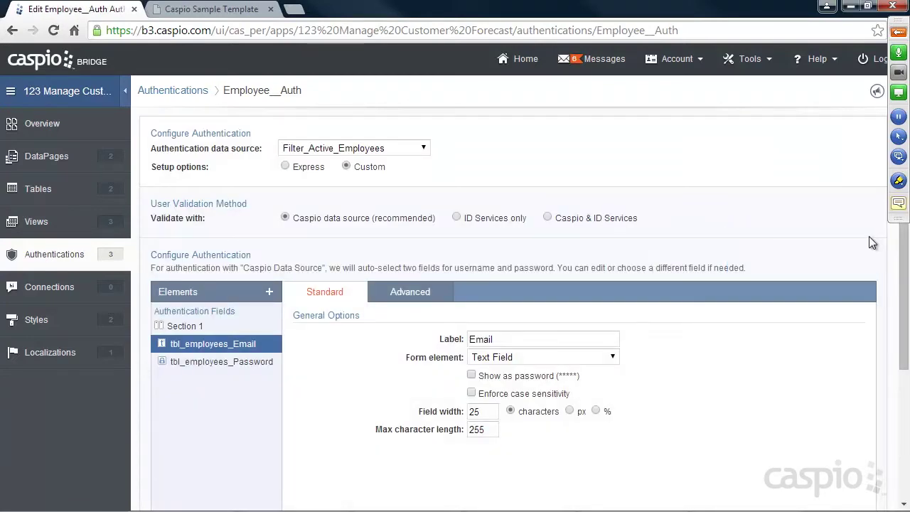
scroll(371, 381, down, 3)
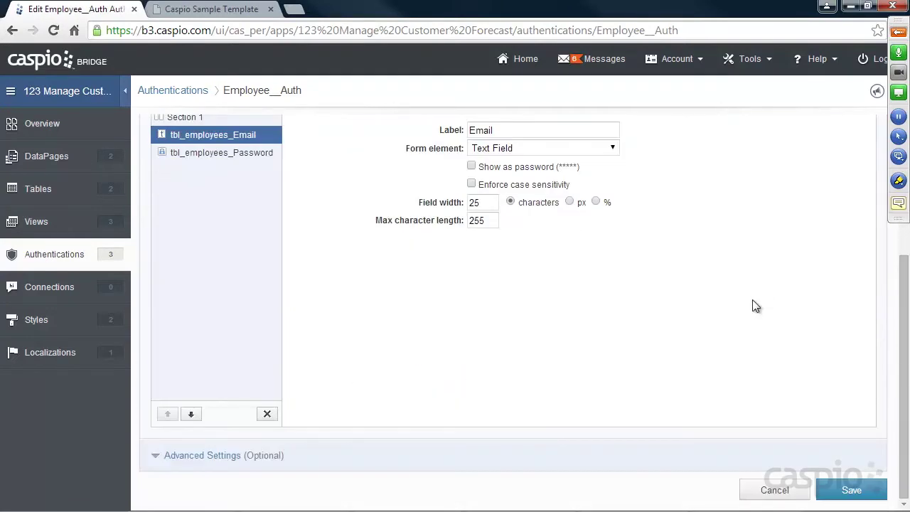
click(219, 462)
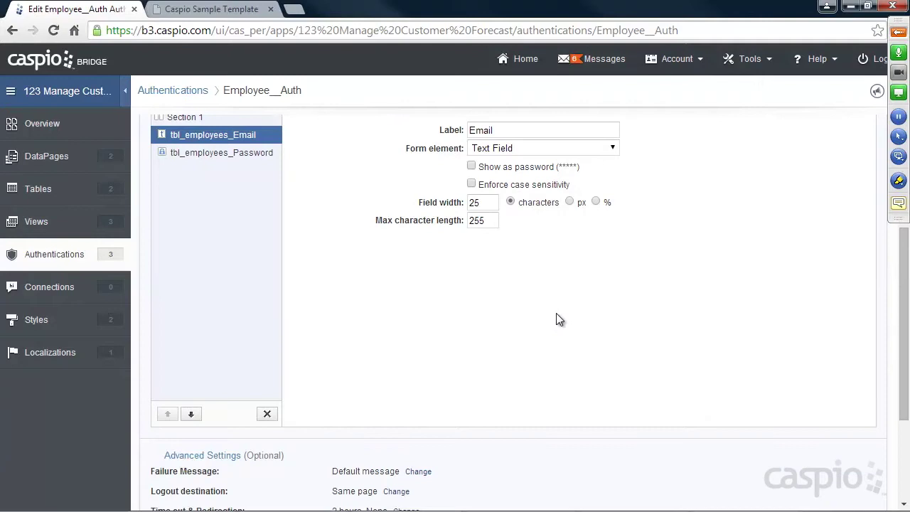
scroll(558, 312, down, 2)
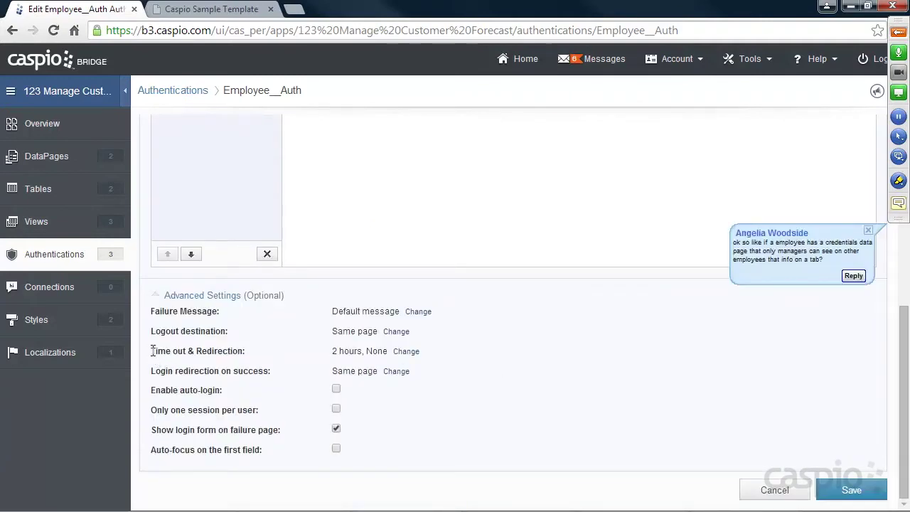
drag(170, 348, 142, 351)
click(405, 353)
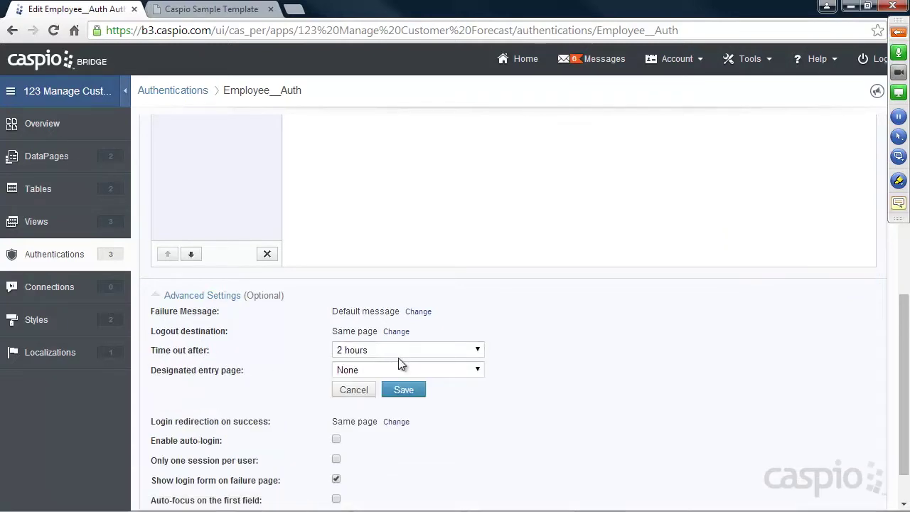
click(396, 351)
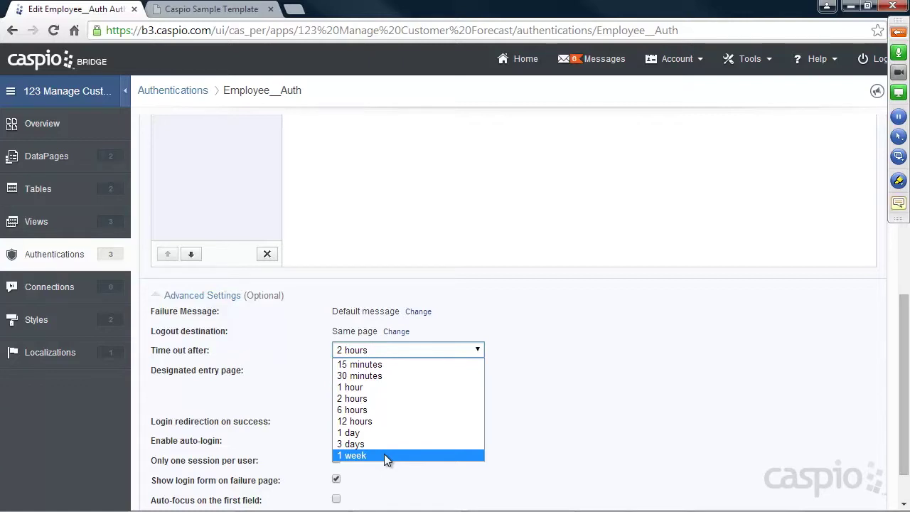
click(370, 365)
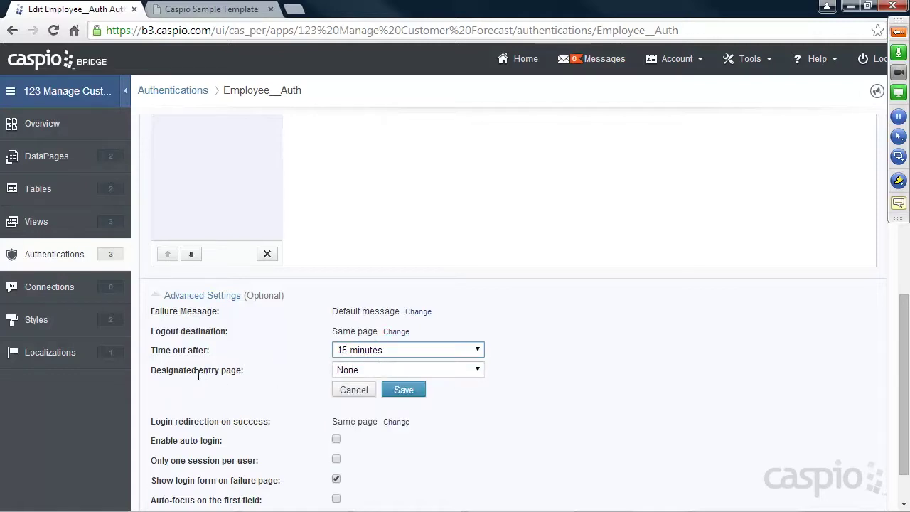
click(470, 371)
click(429, 390)
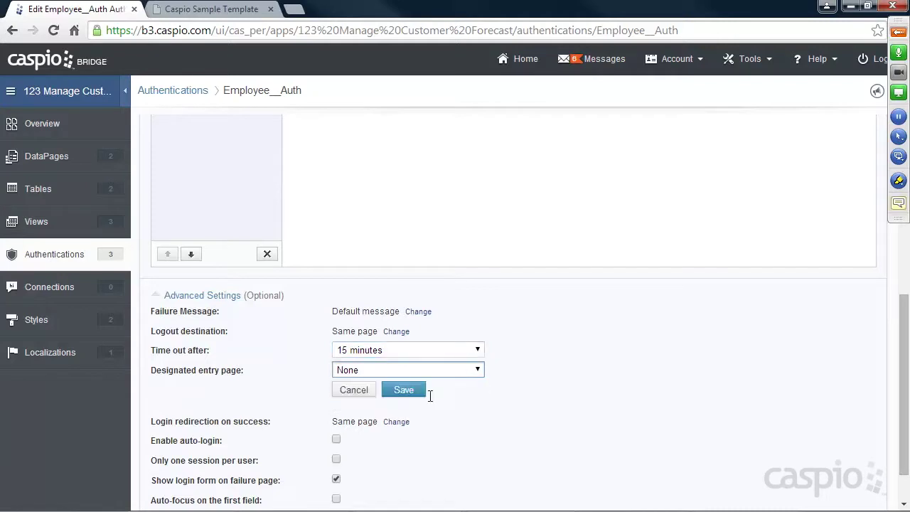
click(415, 390)
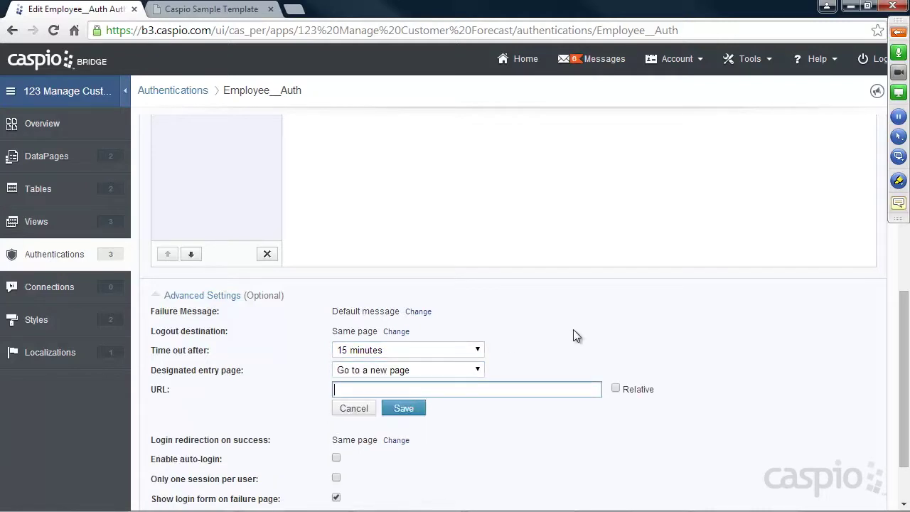
text(google.com)
click(406, 410)
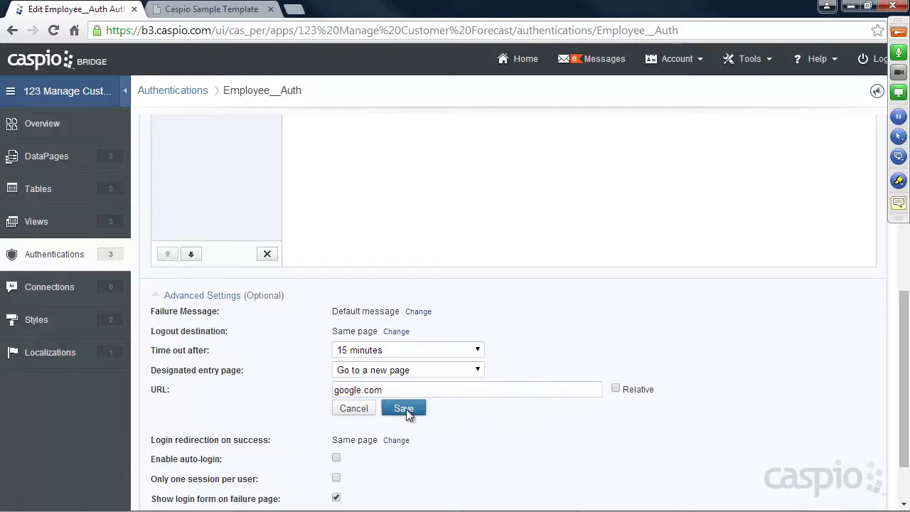
click(563, 285)
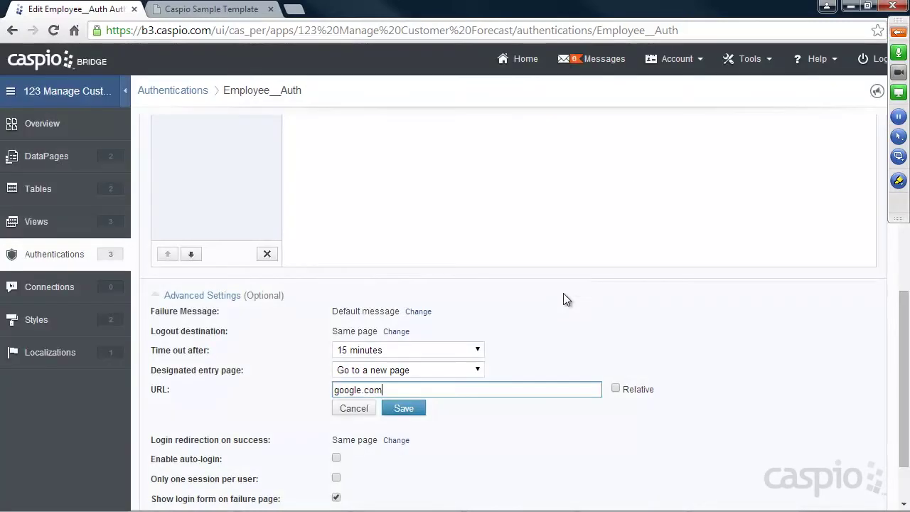
click(335, 390)
text(http://)
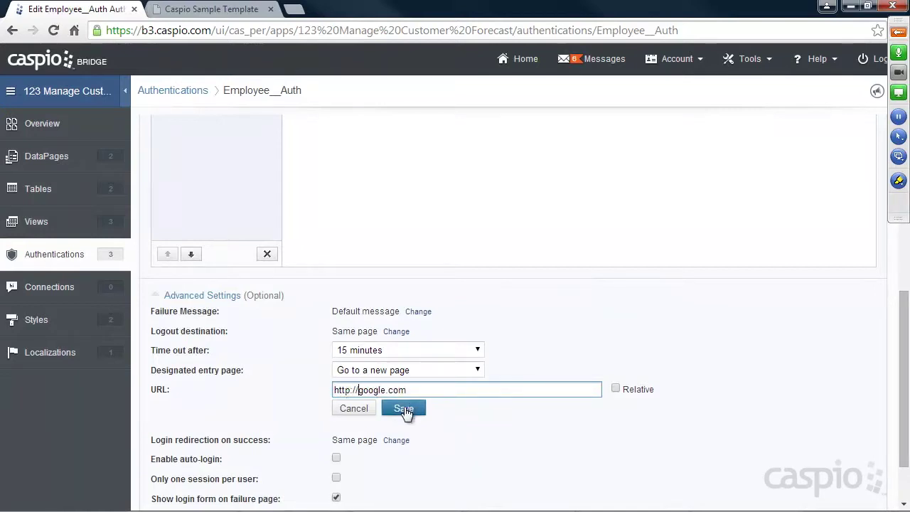
click(403, 409)
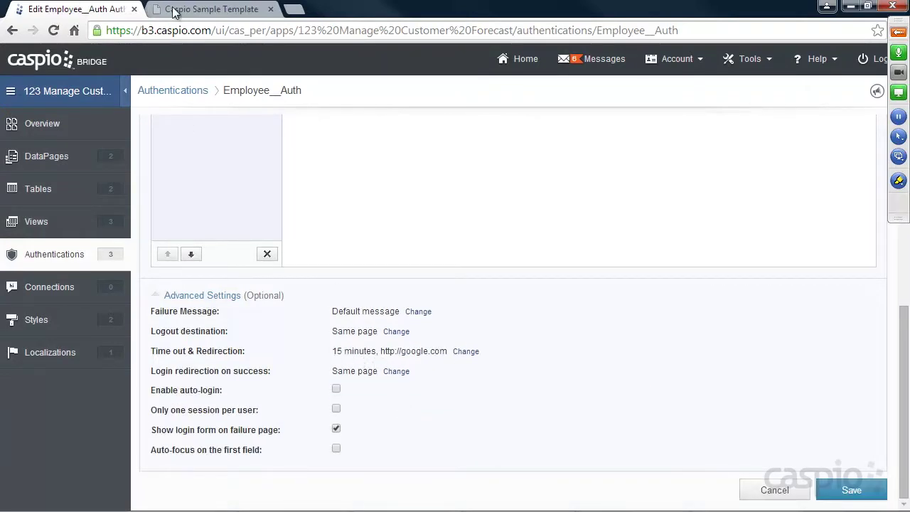
click(178, 10)
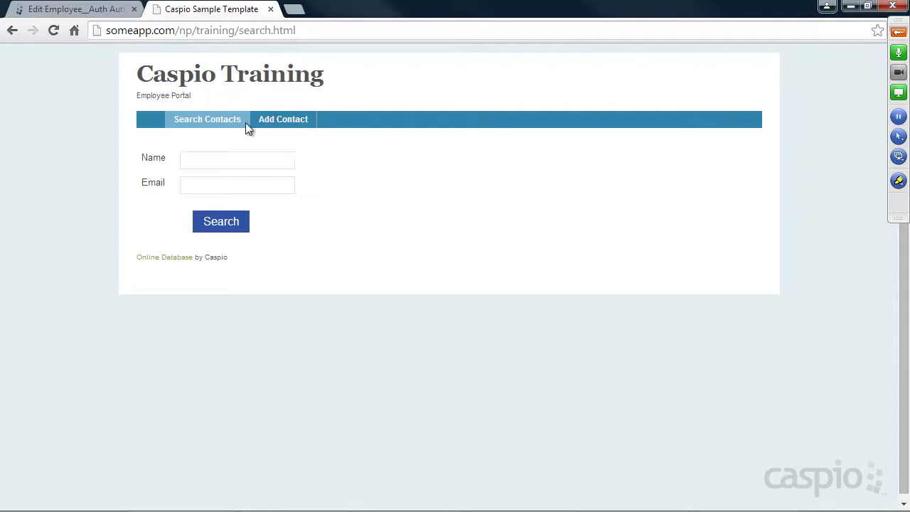
click(100, 10)
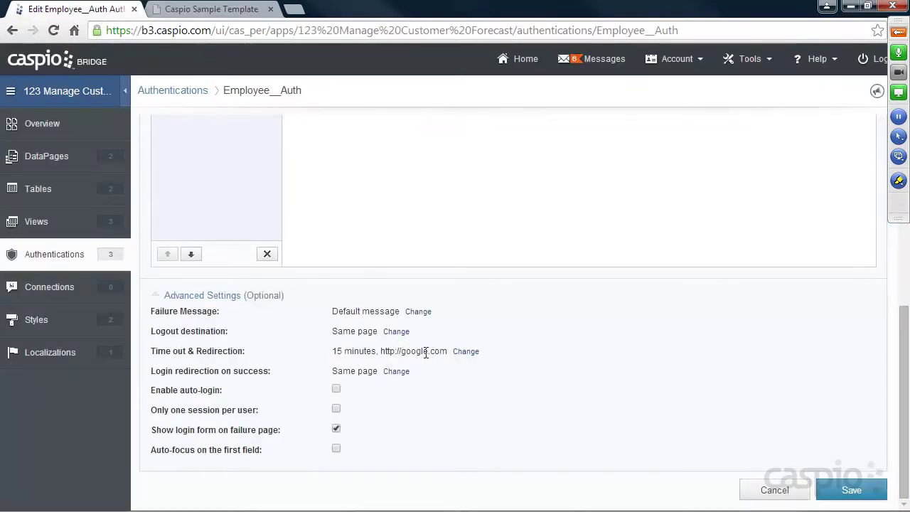
drag(155, 350, 249, 350)
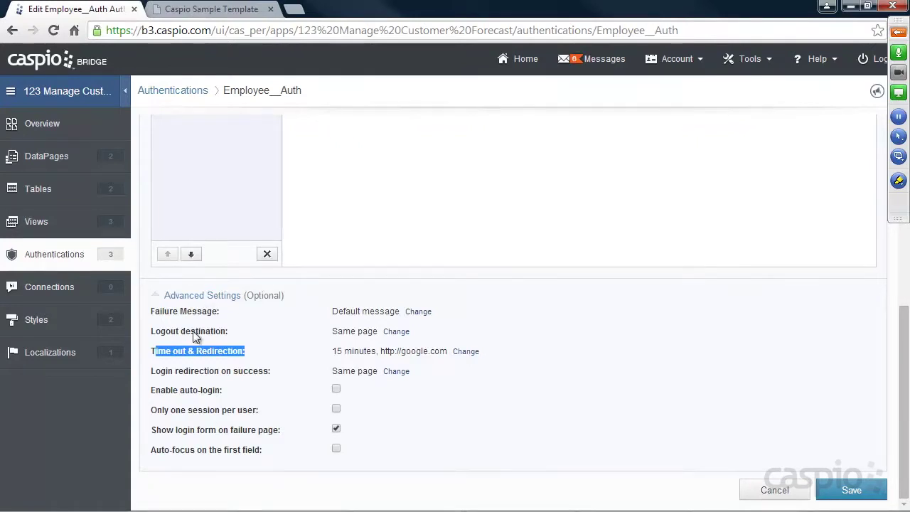
click(390, 332)
click(391, 332)
click(391, 354)
click(380, 352)
text(http://google.com)
click(399, 368)
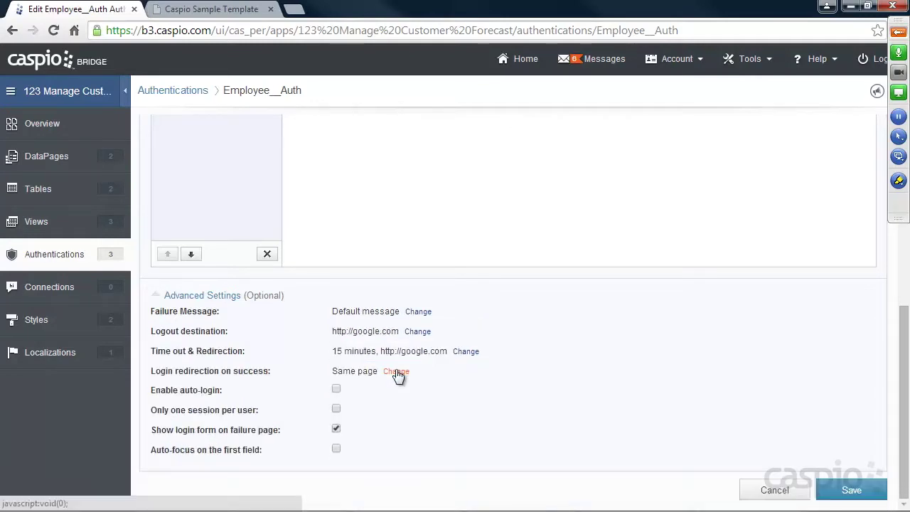
click(838, 488)
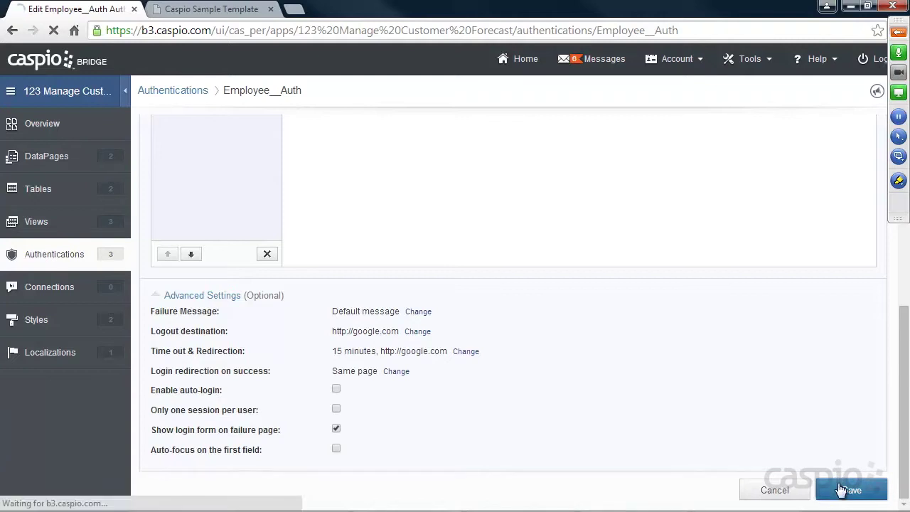
Reload the portal, open Add Contact and log out to verify the redirect to Google.
click(212, 10)
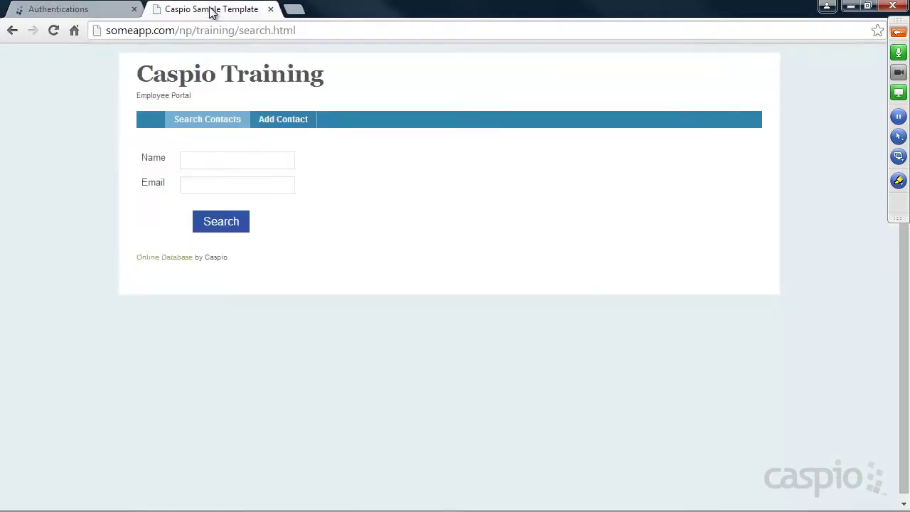
click(57, 32)
click(285, 121)
click(339, 122)
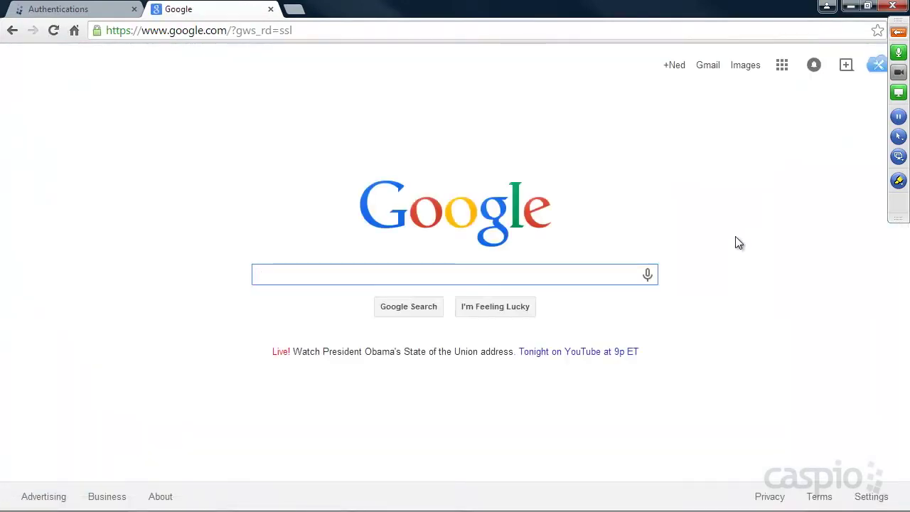
click(49, 9)
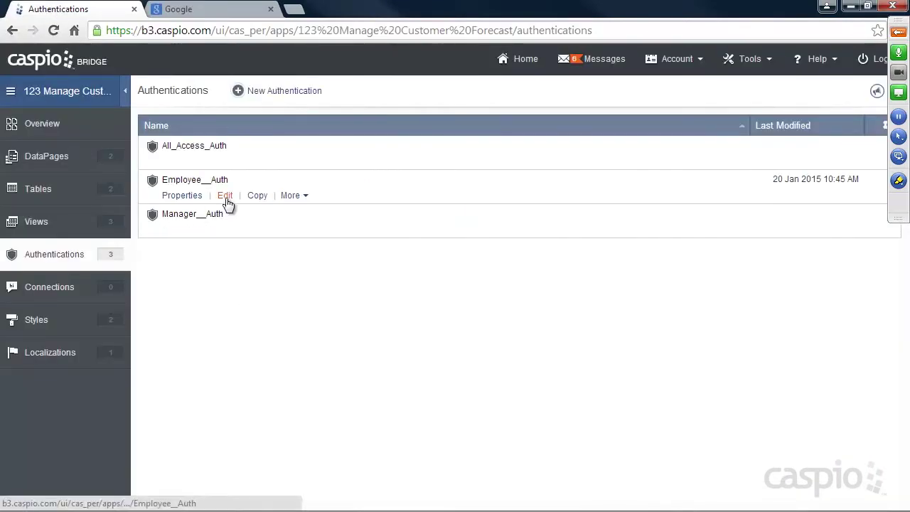
Reopen Employee__Auth's Advanced Settings and set the logout destination back to Same page.
click(225, 196)
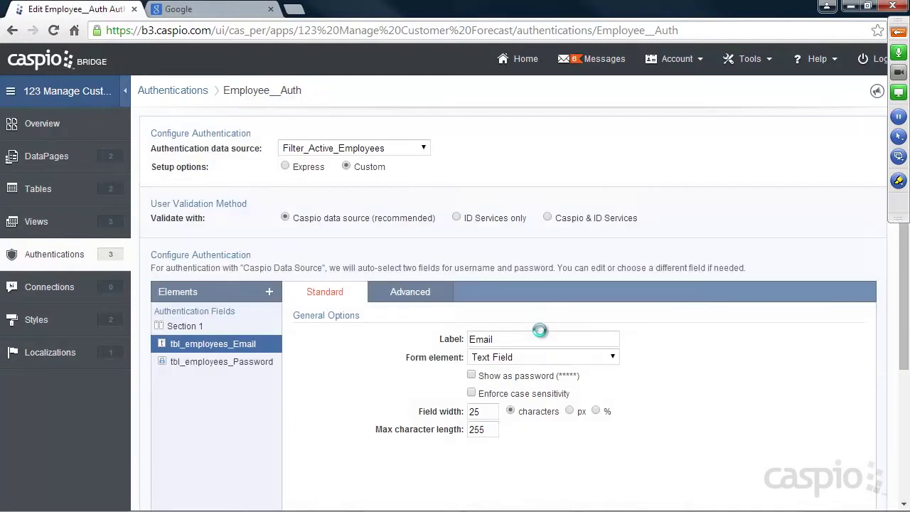
scroll(611, 338, down, 3)
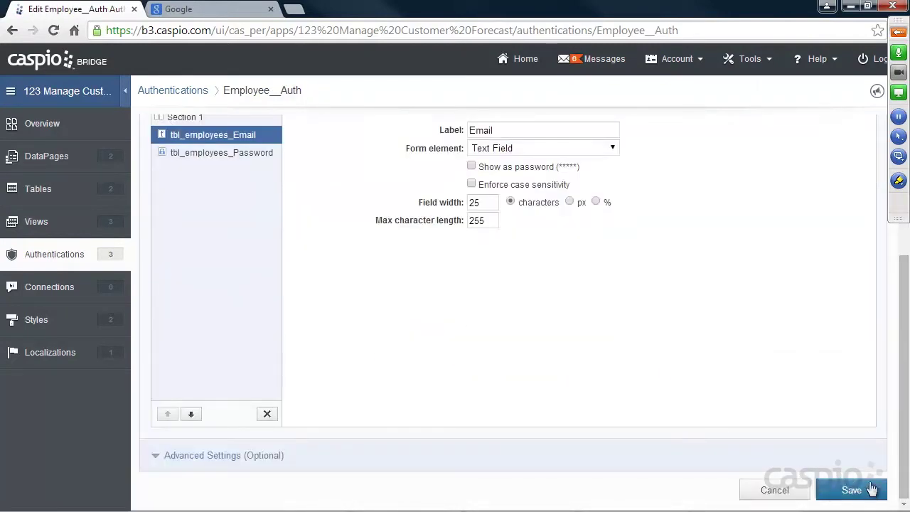
click(183, 460)
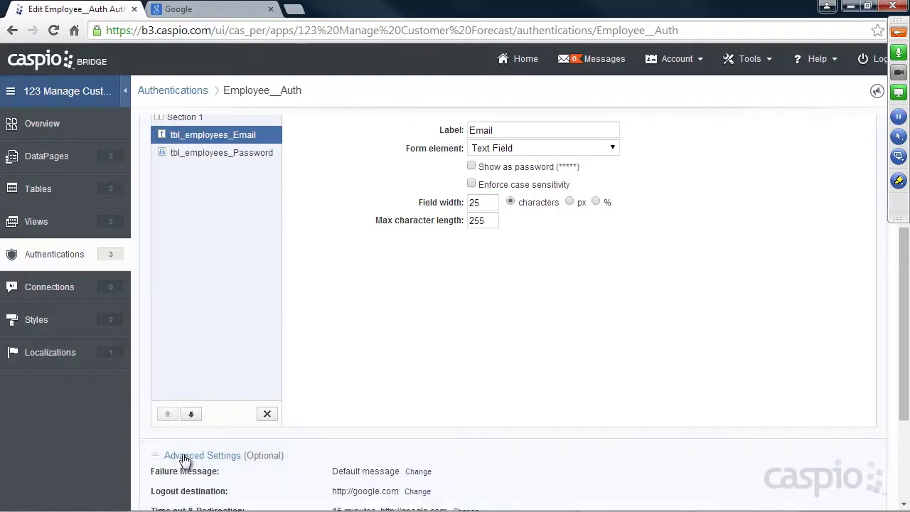
scroll(465, 290, down, 3)
click(418, 332)
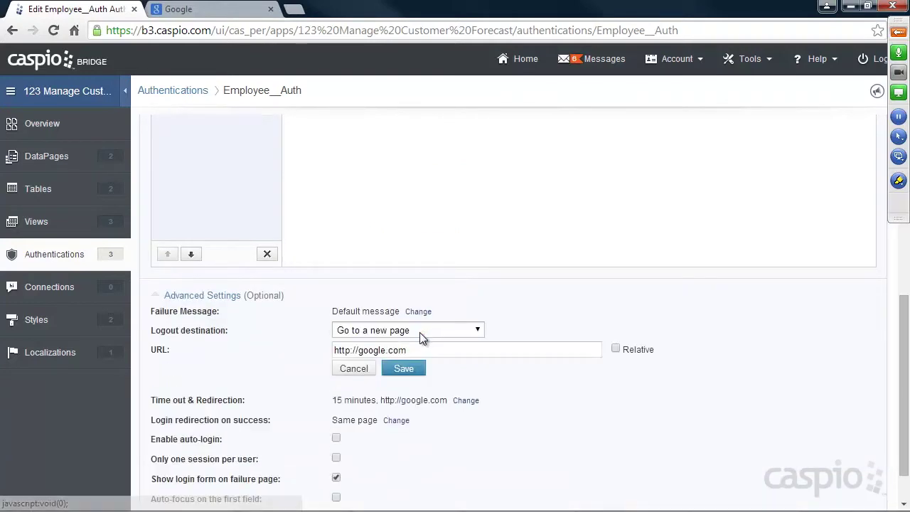
click(442, 331)
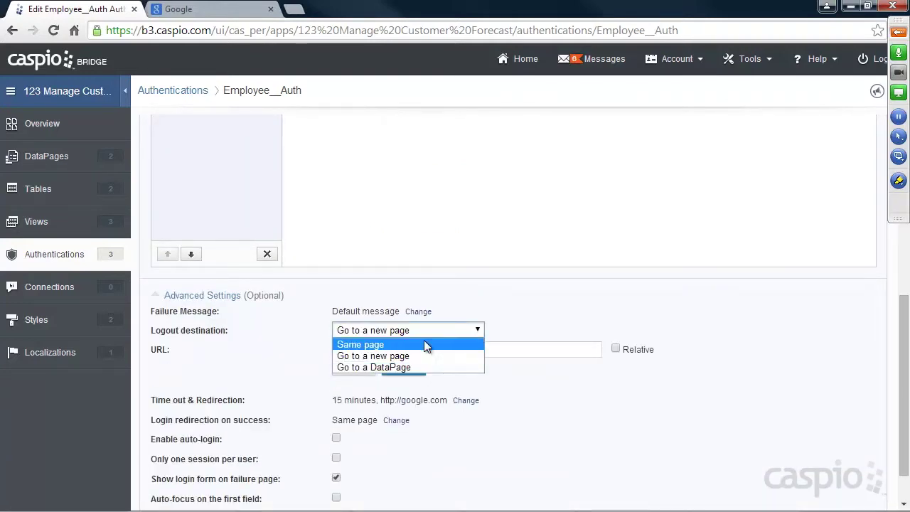
click(426, 345)
click(412, 348)
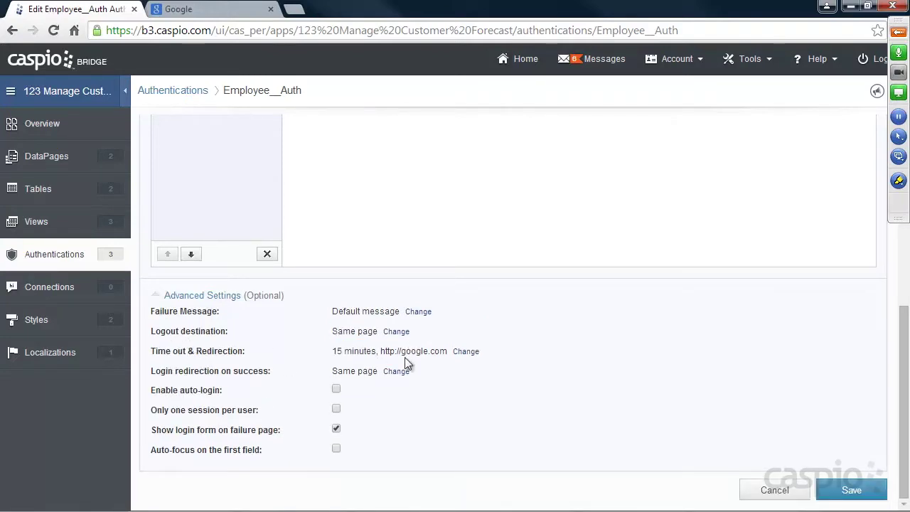
Keep the timeout at 15 minutes with no designated entry page, and save the authentication.
click(463, 351)
click(465, 350)
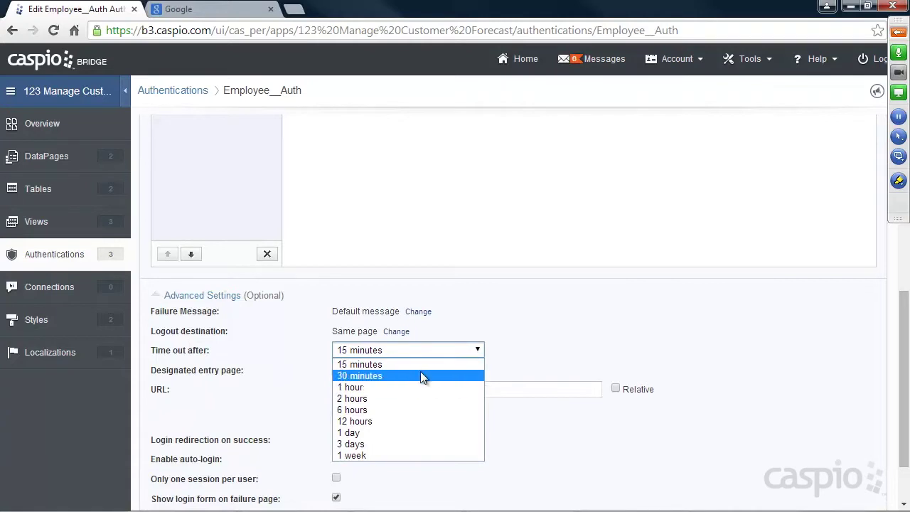
click(503, 341)
click(448, 371)
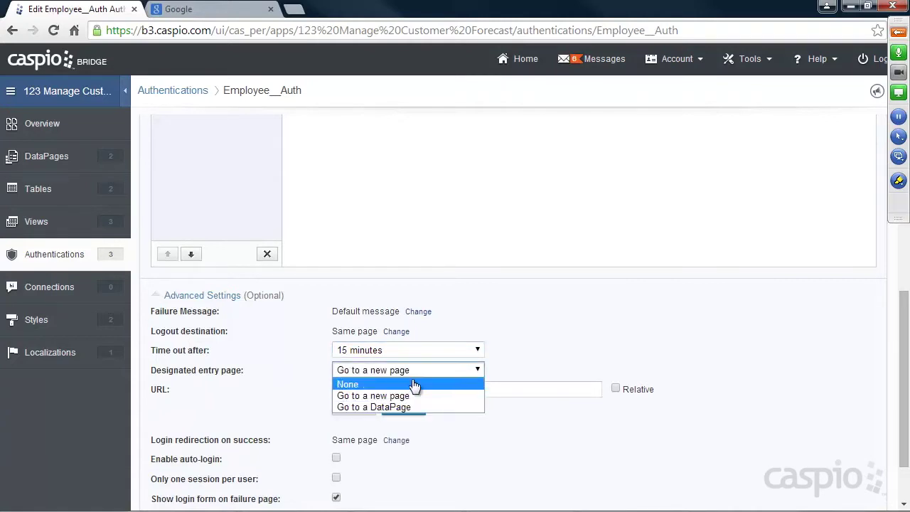
click(412, 379)
click(403, 392)
click(836, 489)
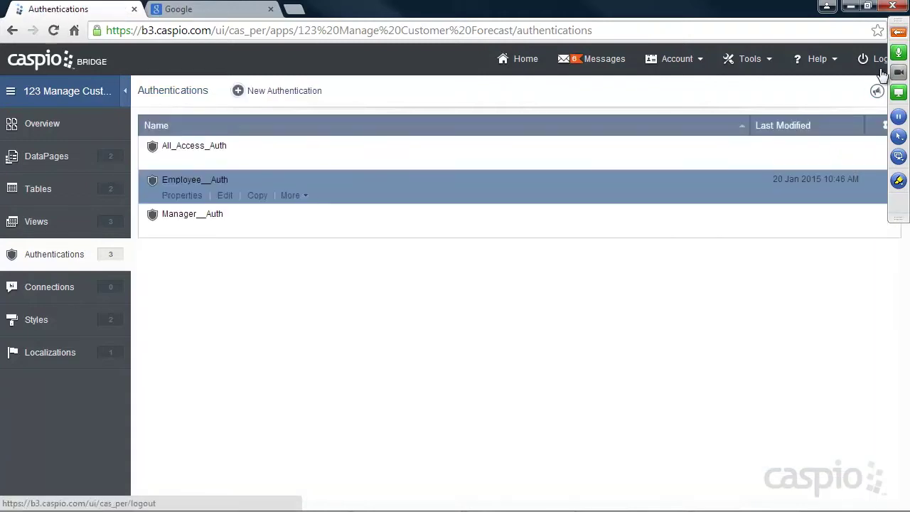
click(897, 32)
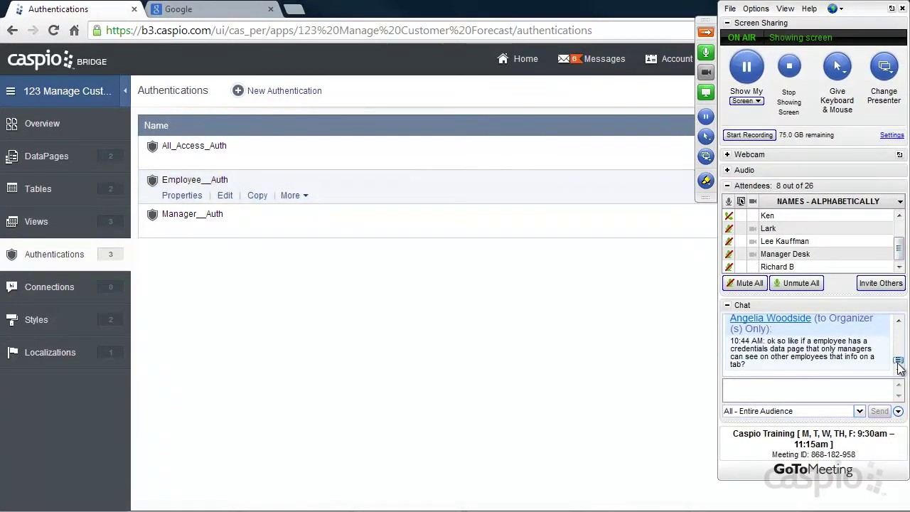
scroll(898, 365, up, 2)
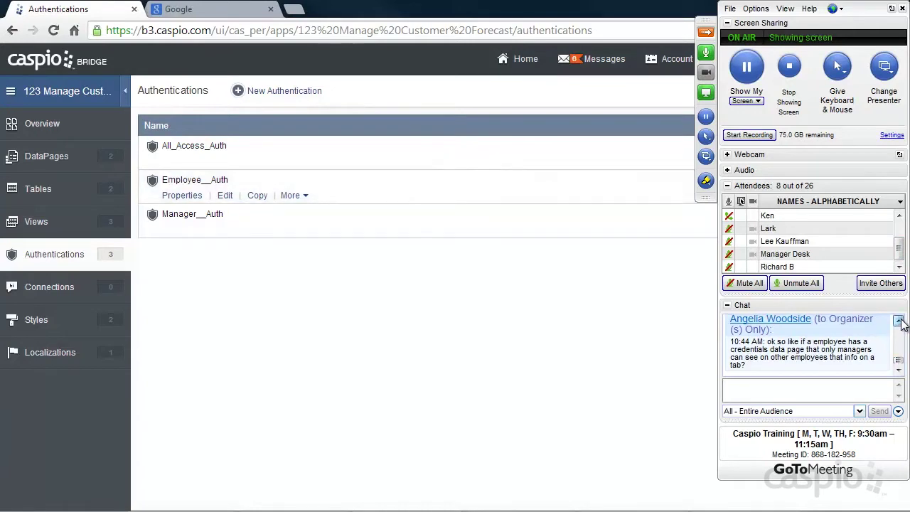
scroll(901, 364, up, 1)
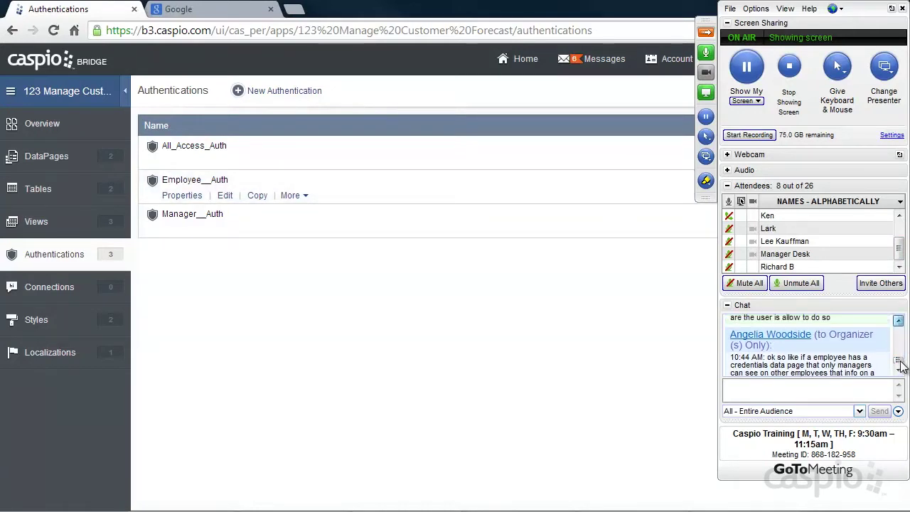
scroll(900, 364, up, 3)
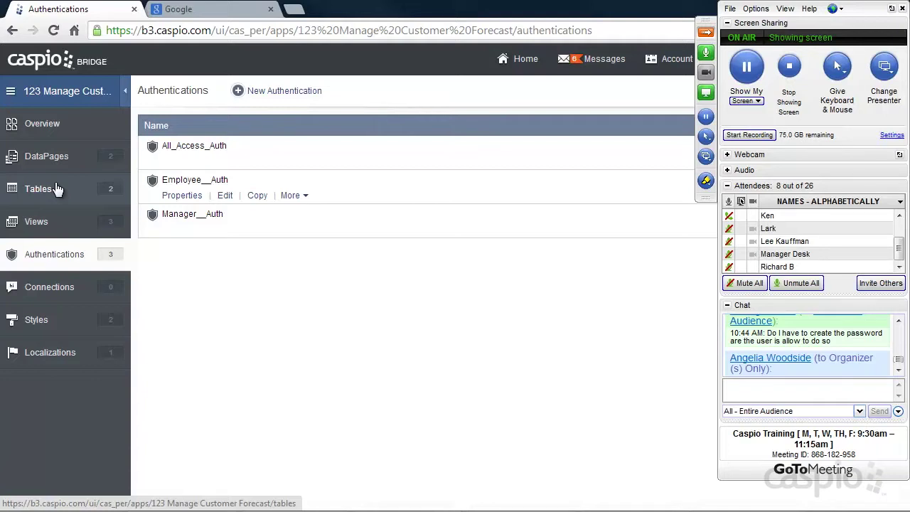
scroll(899, 366, down, 2)
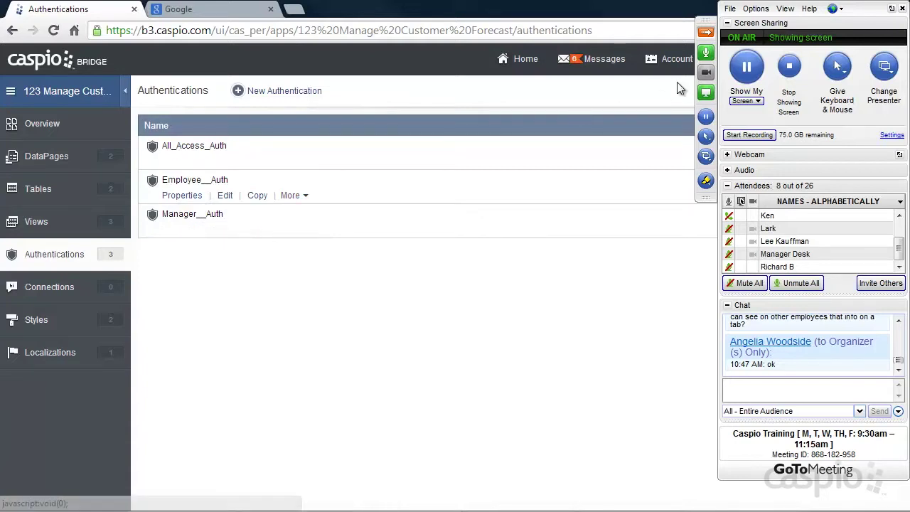
click(704, 34)
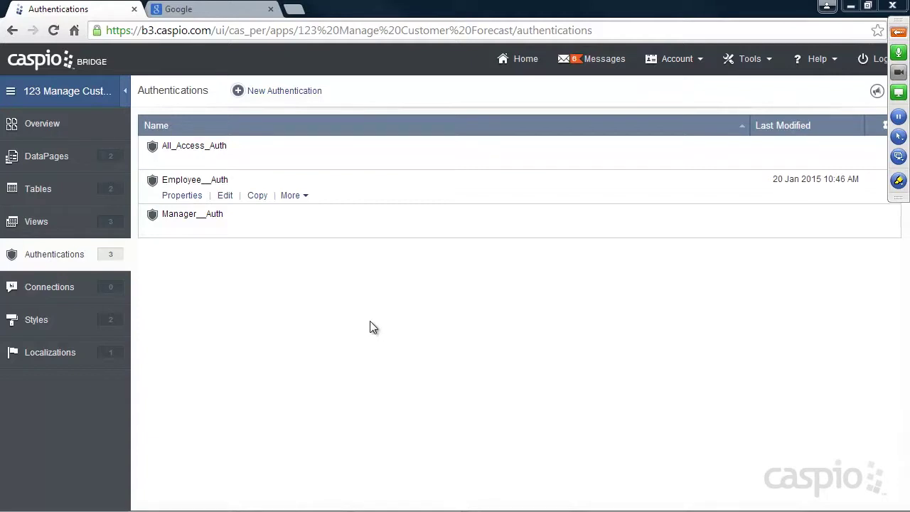
Load the portal's add.html page, log in, and move from Search Contacts to Add Contact.
click(210, 9)
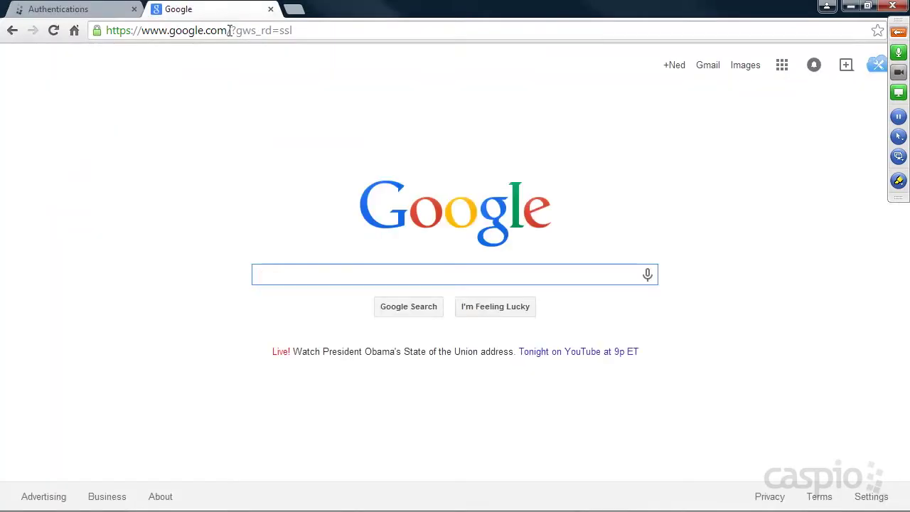
click(230, 31)
text(some)
key(Return)
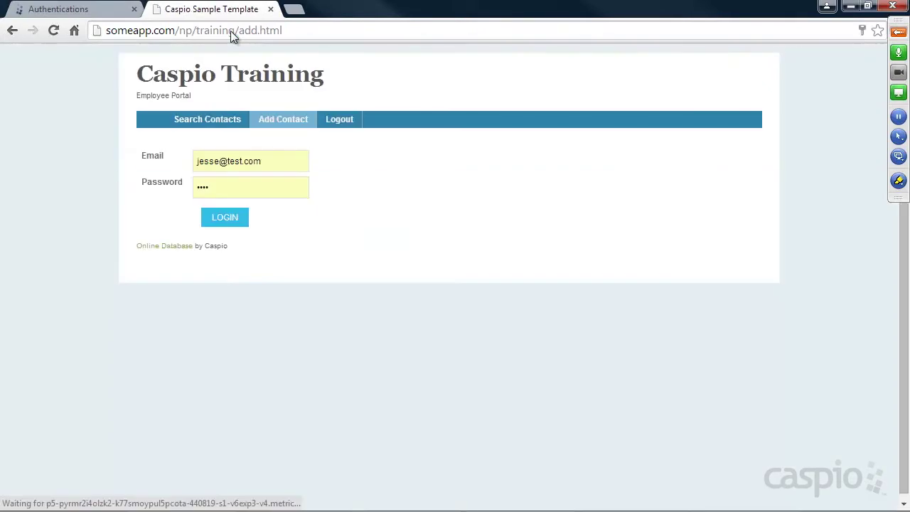
click(226, 218)
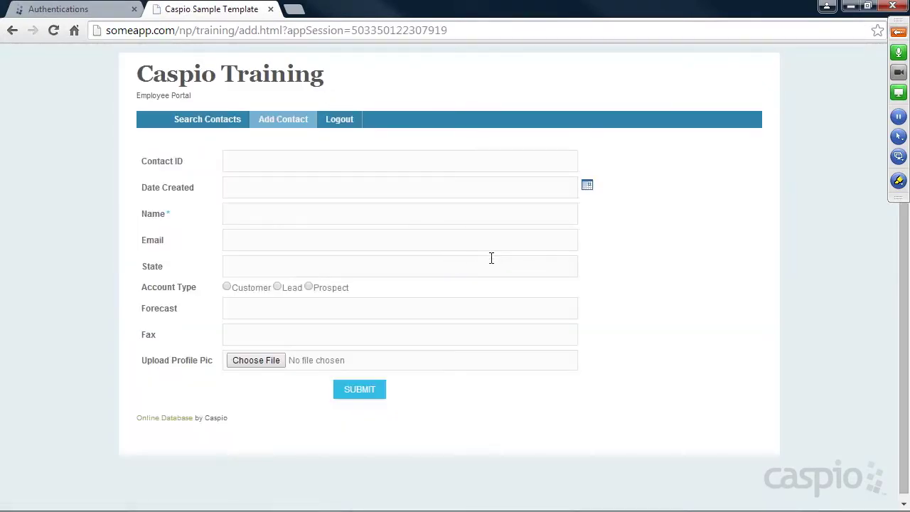
click(222, 118)
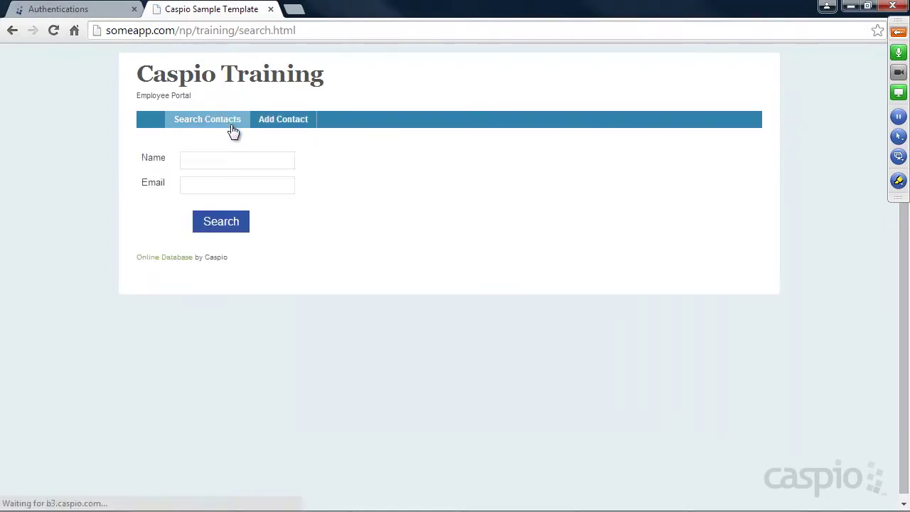
click(277, 123)
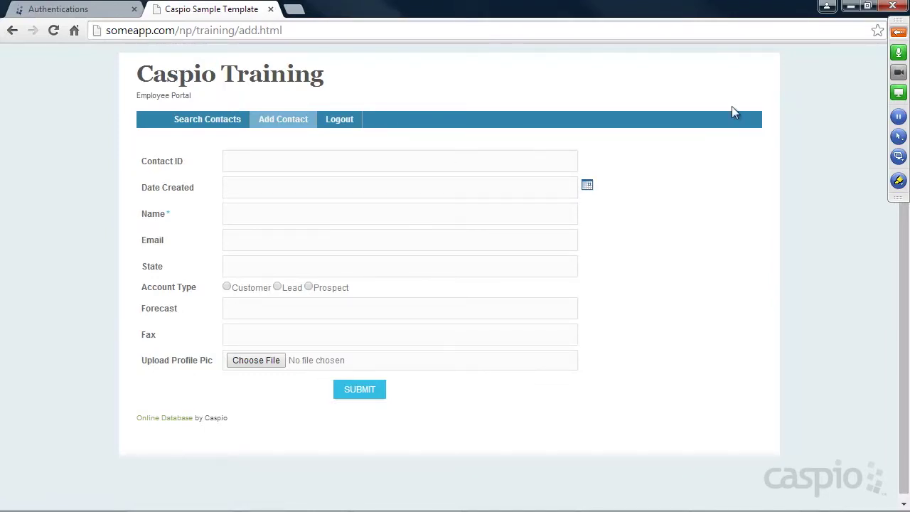
Toggle the meeting attendees' mute from the meeting control panel, then return to Bridge.
click(898, 32)
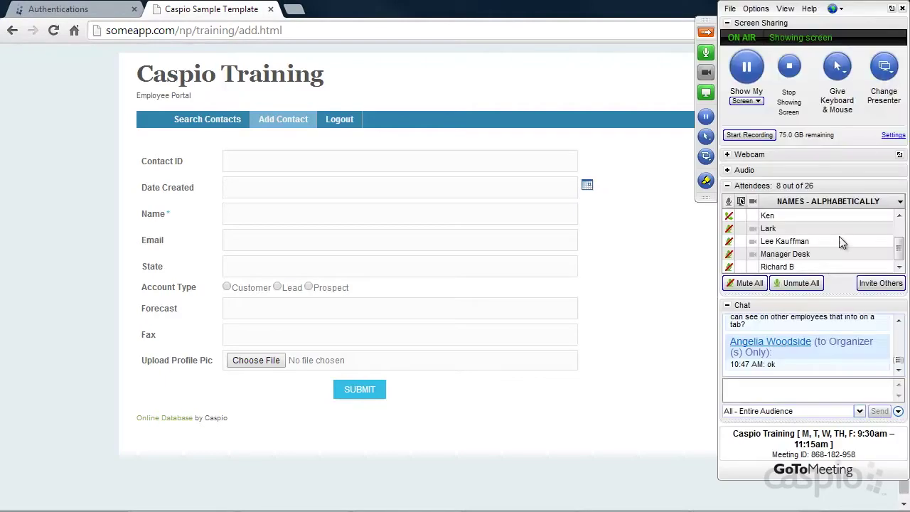
click(814, 284)
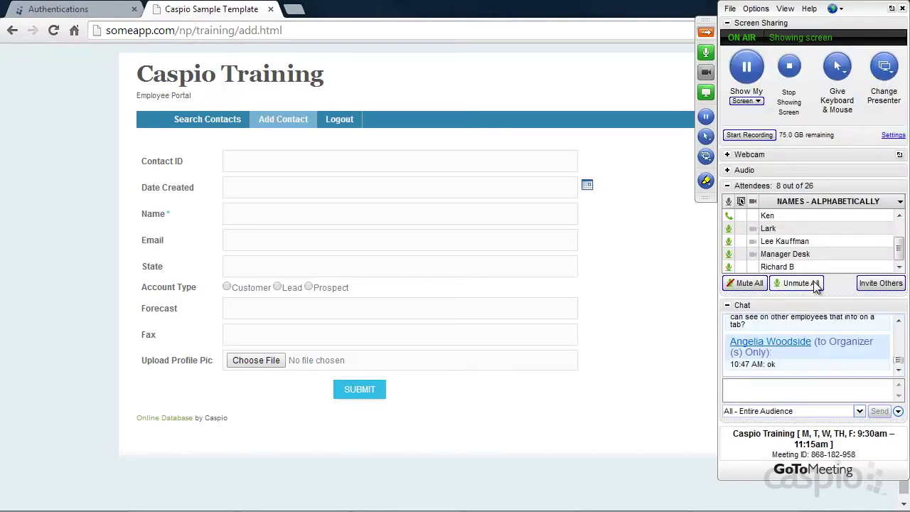
click(746, 283)
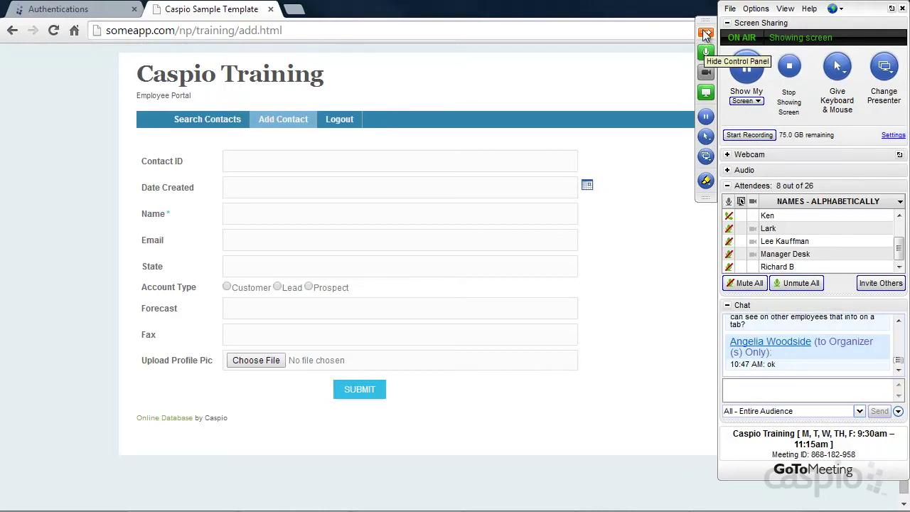
click(704, 34)
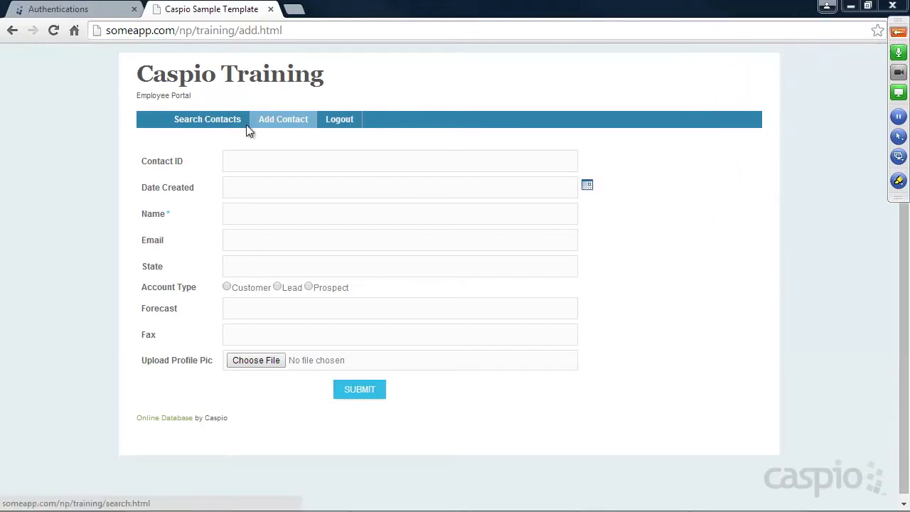
click(114, 12)
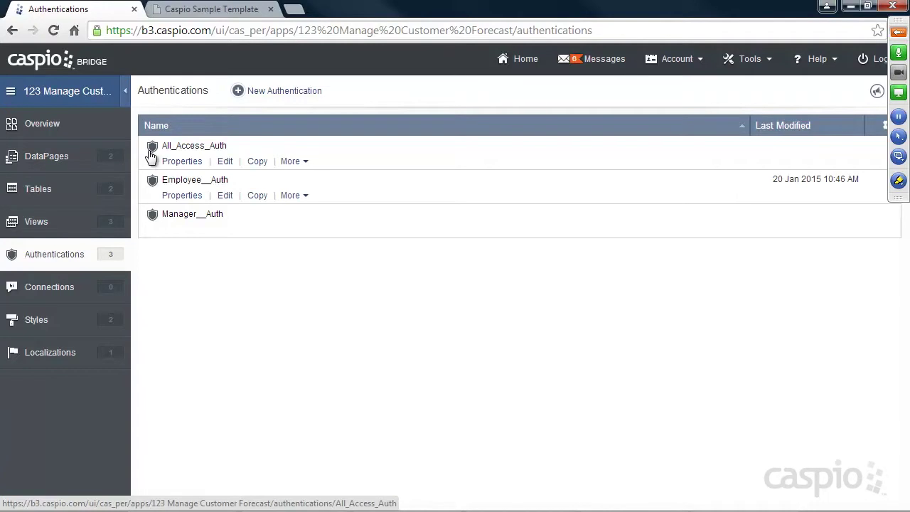
Submit the portal's Add Contact form, then open the tbl_customer_forecast datasheet in Bridge.
click(234, 12)
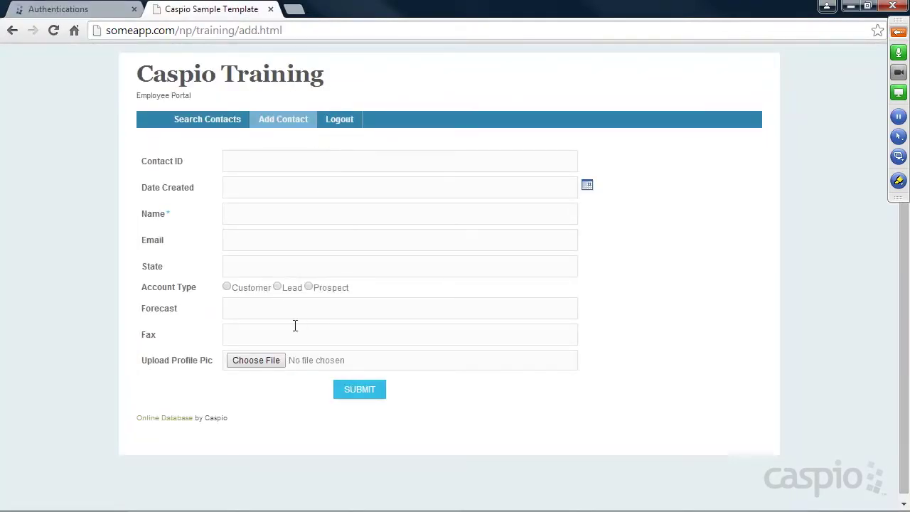
click(355, 393)
click(57, 9)
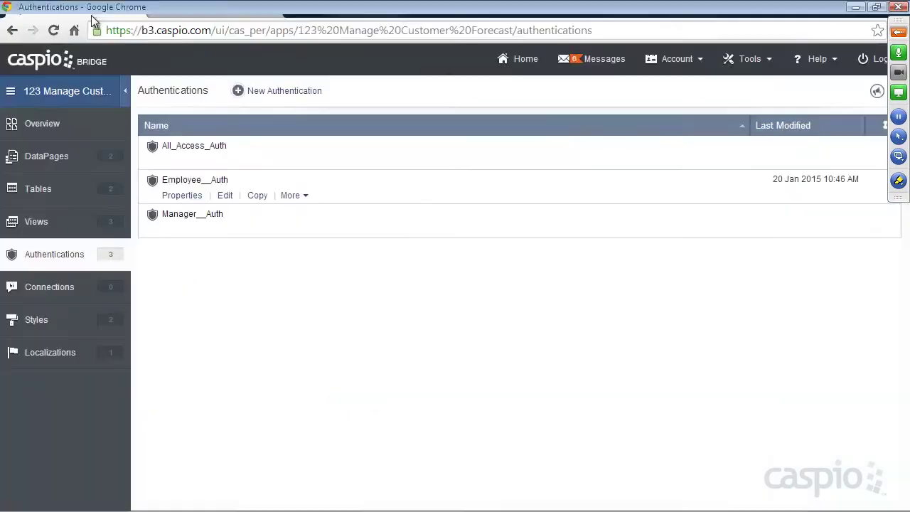
click(47, 197)
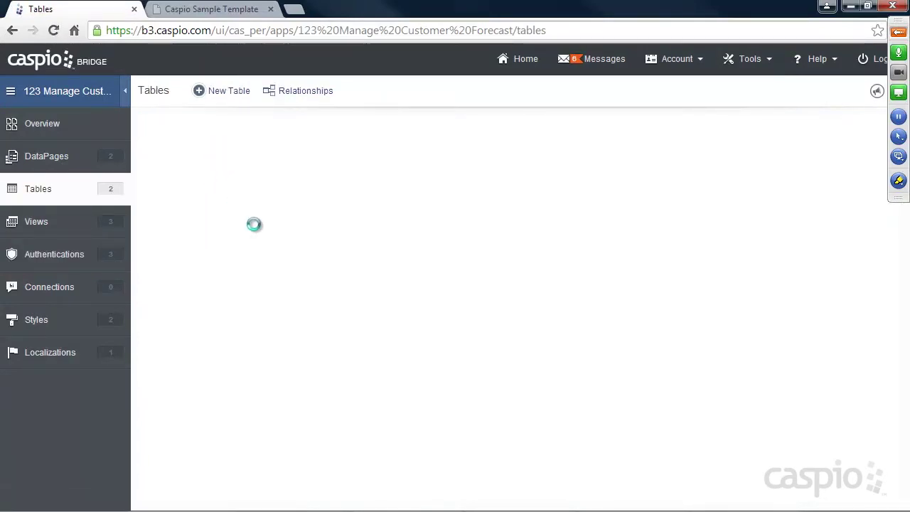
click(228, 167)
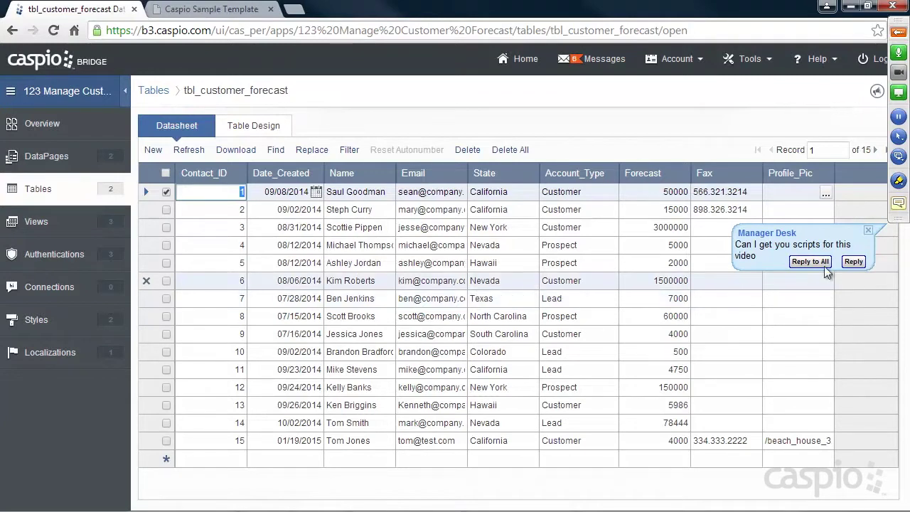
click(867, 230)
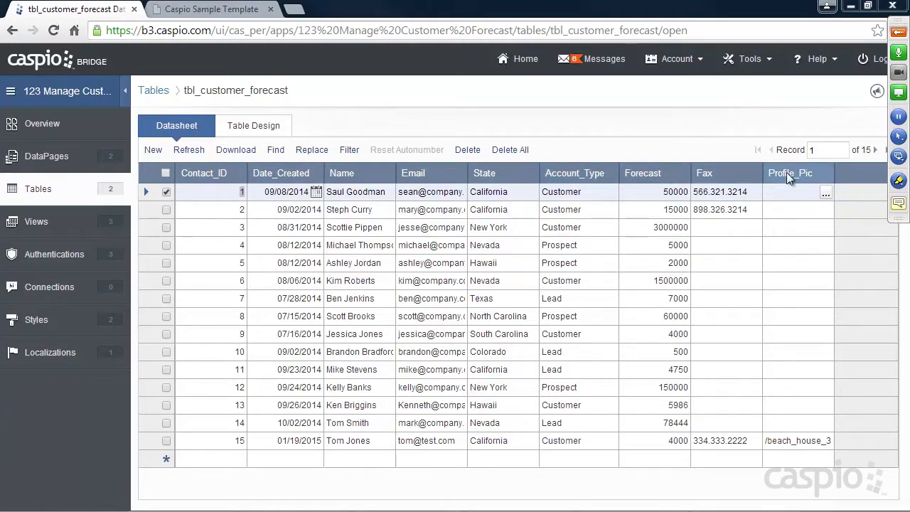
Enter Contact ID 17, Date Created 01/20/2015 and the contact's name in the portal form.
click(211, 8)
click(284, 160)
text(17)
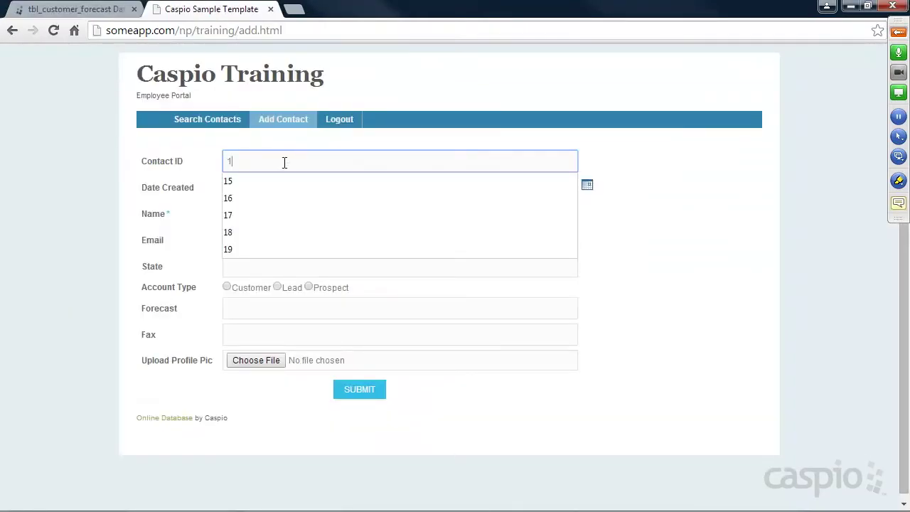
key(Tab)
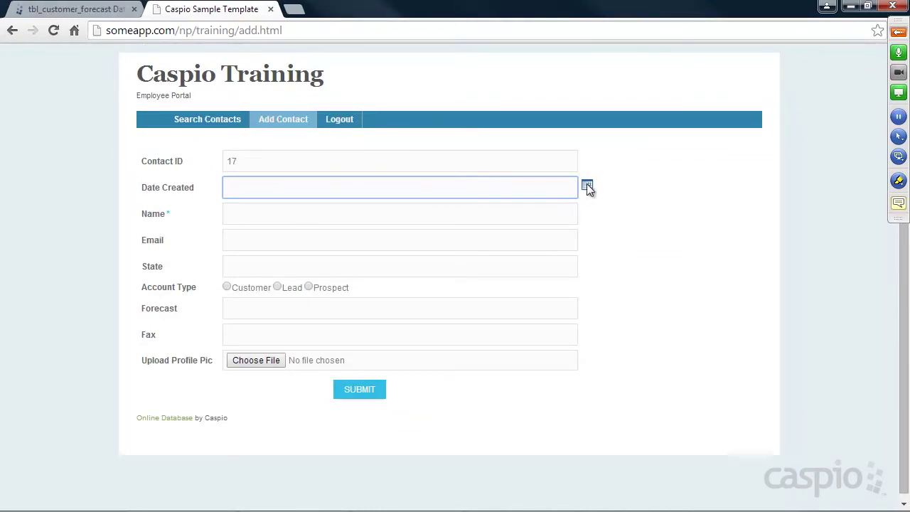
click(587, 184)
click(628, 259)
click(427, 211)
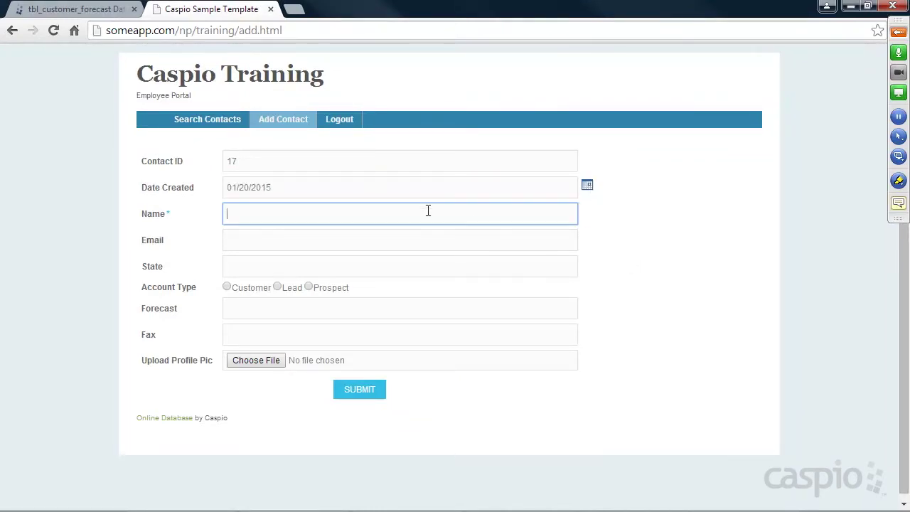
text(John Smith)
Choose account type Customer, enter forecast 598754, and submit the record.
click(242, 288)
click(252, 310)
text(598754)
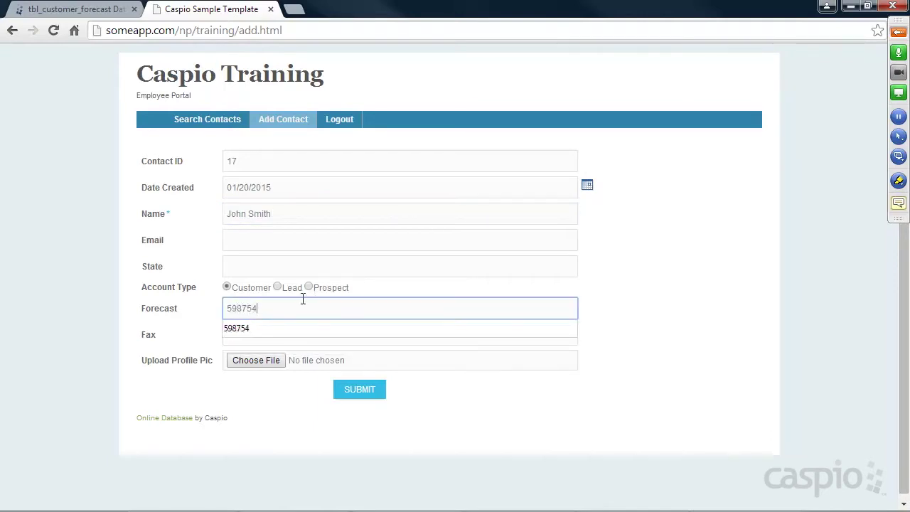
click(355, 394)
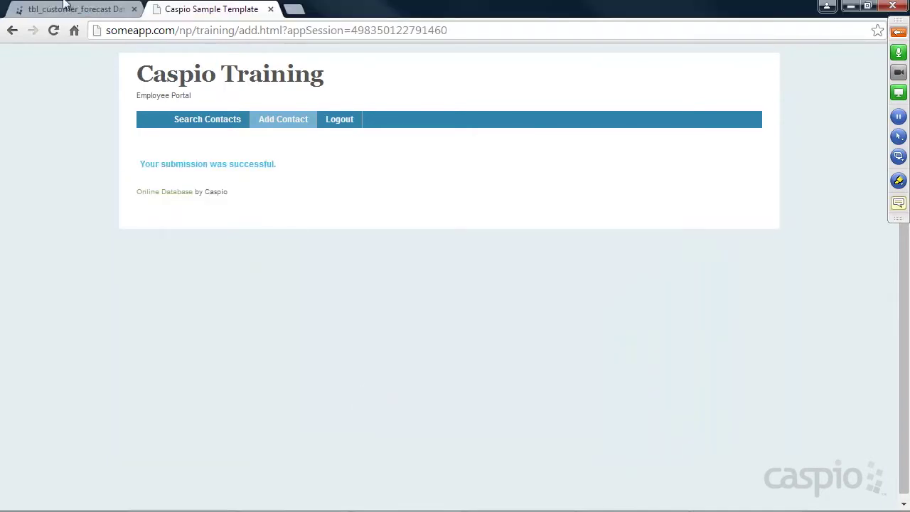
click(65, 9)
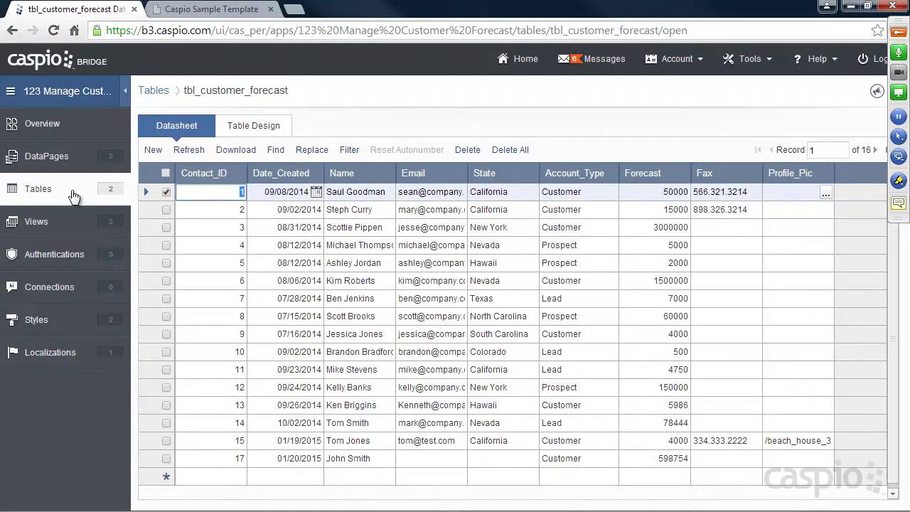
click(44, 194)
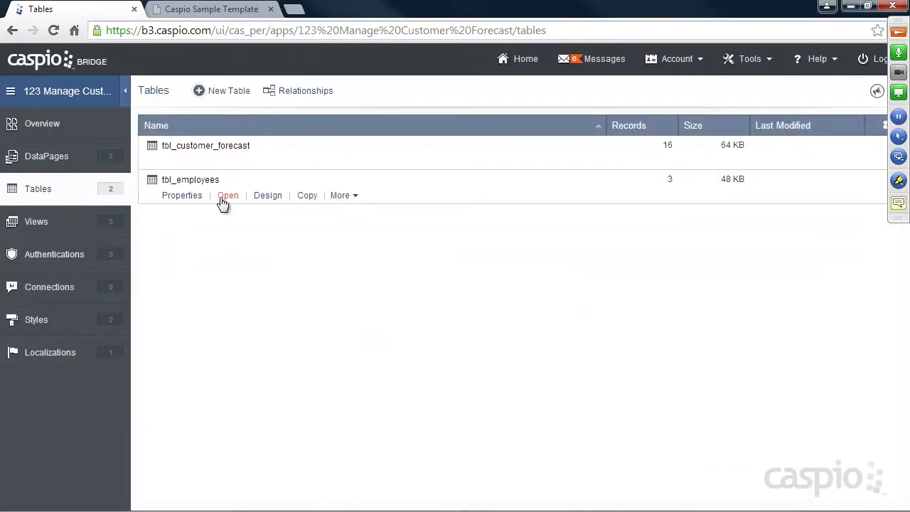
click(226, 199)
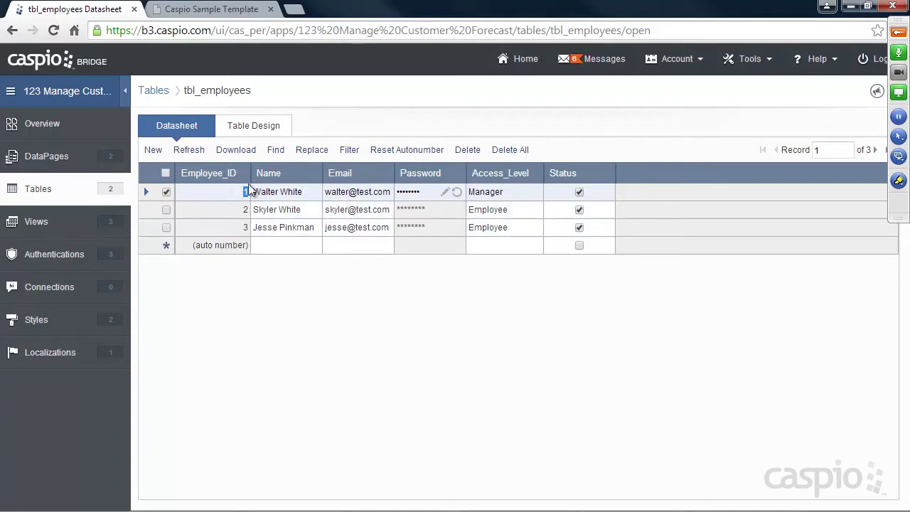
click(39, 189)
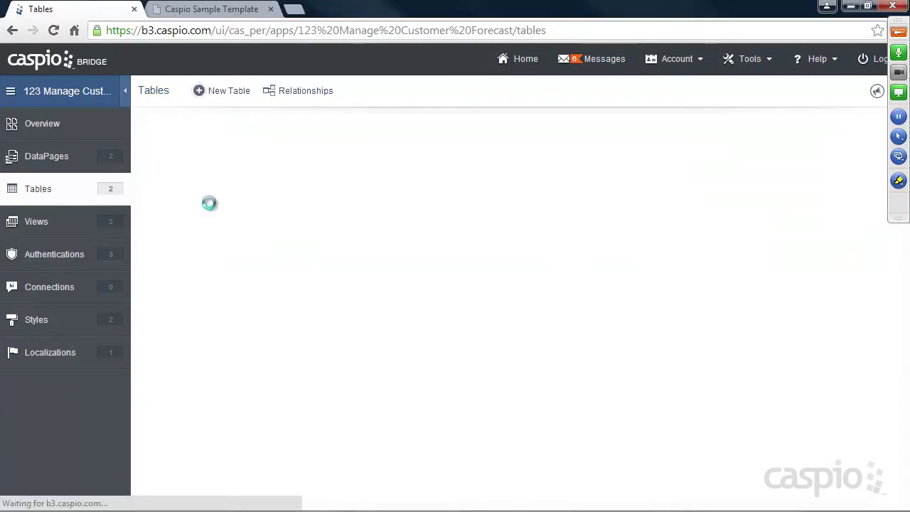
click(228, 164)
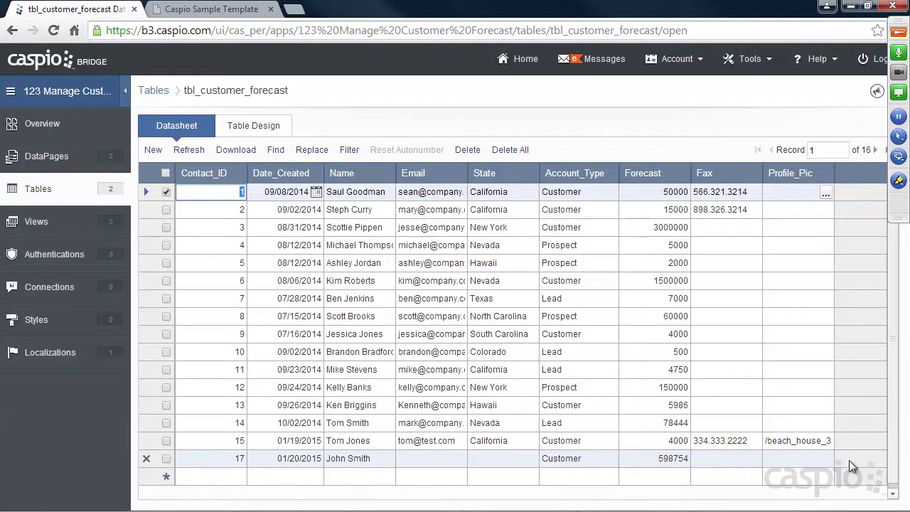
Add a Number field named Employee_ID in Table Design and save the table.
click(251, 126)
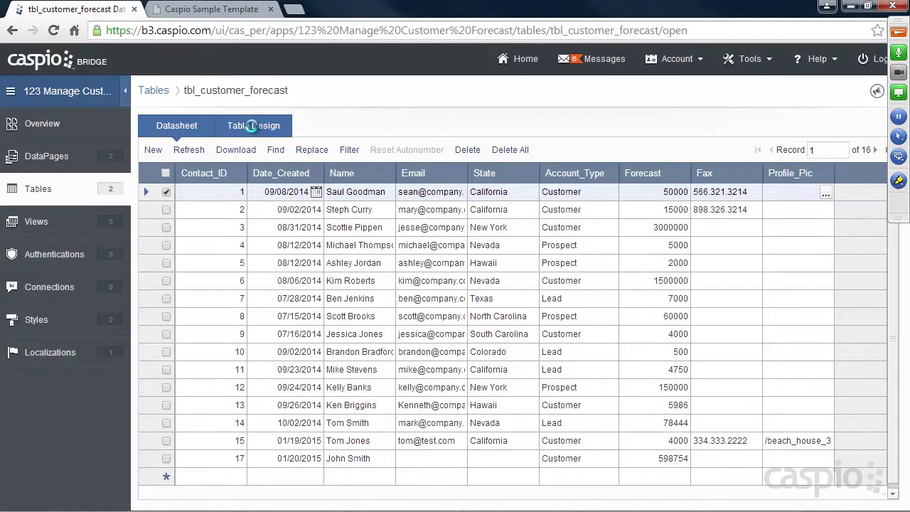
click(245, 353)
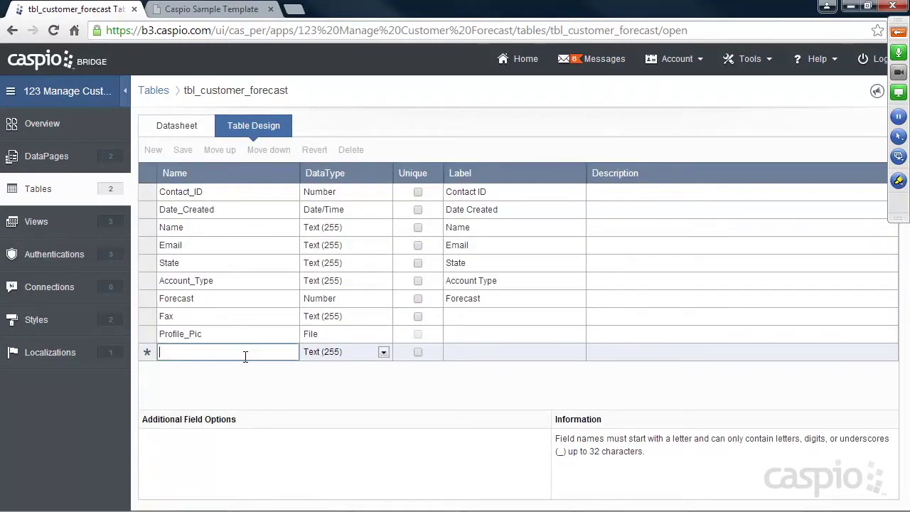
text(Emoplo)
key(BackSpace)
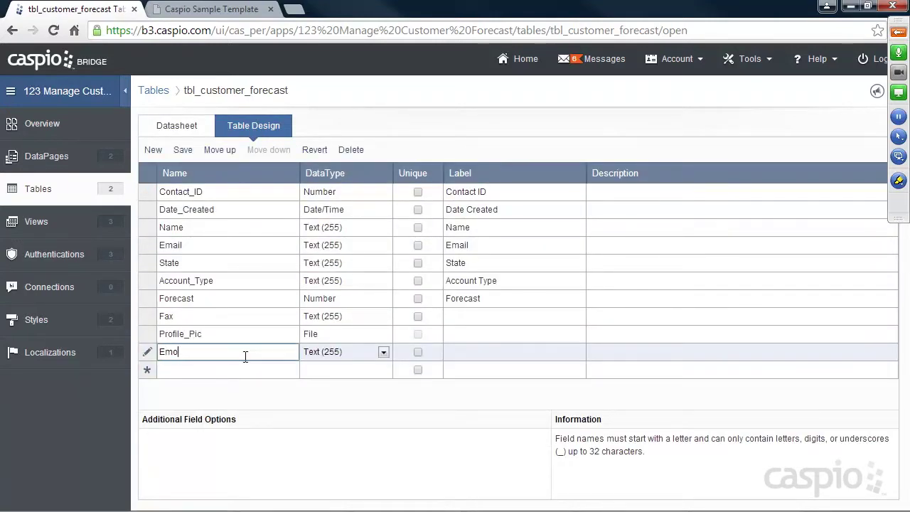
text(loyee_ID)
click(322, 351)
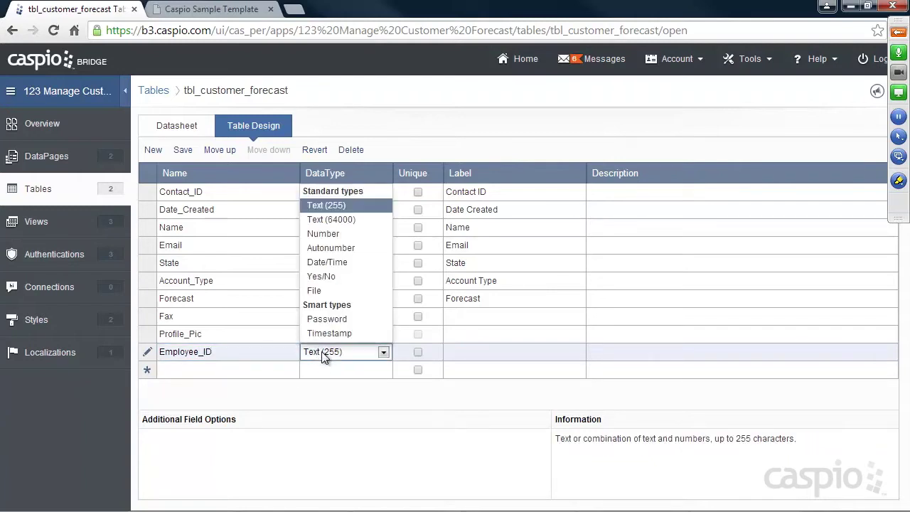
click(325, 238)
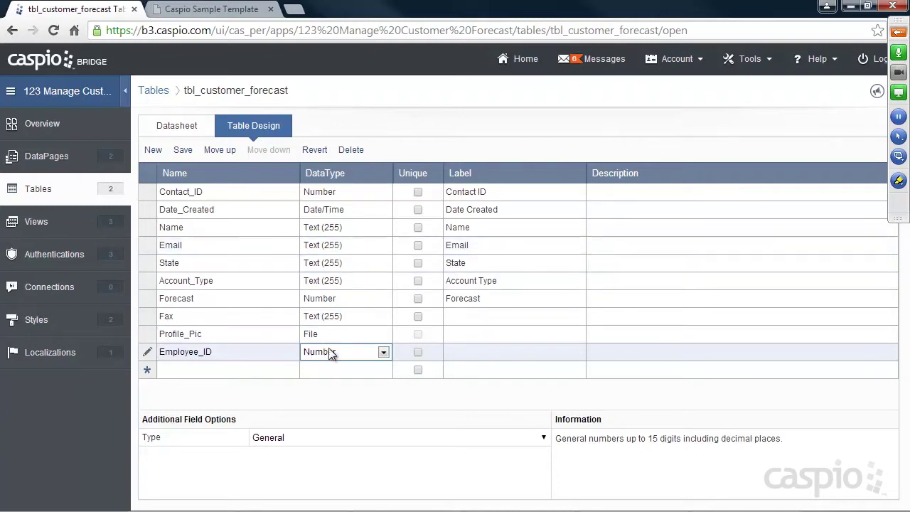
click(181, 149)
Check the empty Employee_ID column in the datasheet, then go to DataPages.
click(177, 125)
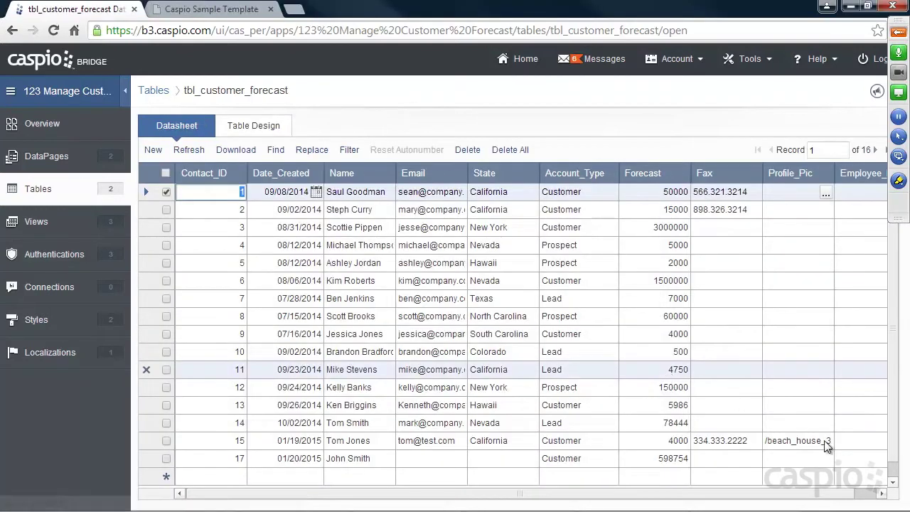
click(860, 194)
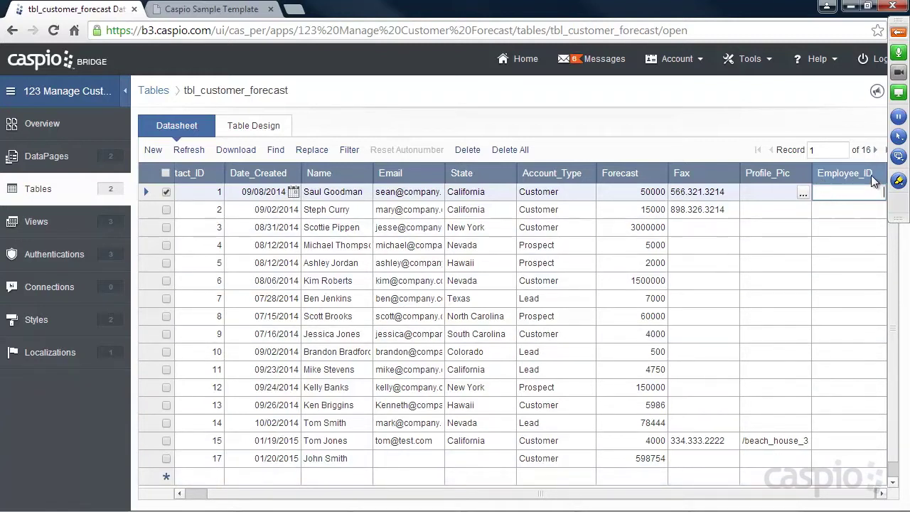
click(47, 160)
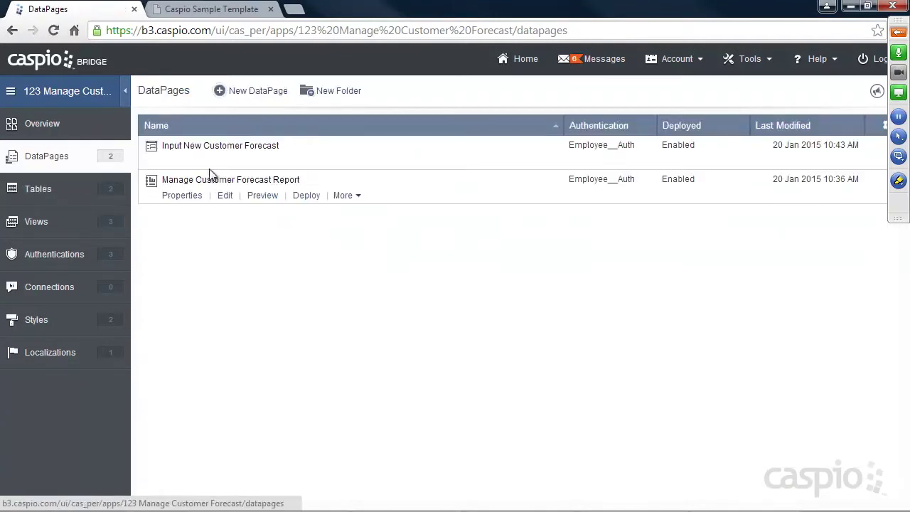
Start editing the Input New Customer Forecast DataPage, after reloading the portal's empty Add Contact form.
click(225, 161)
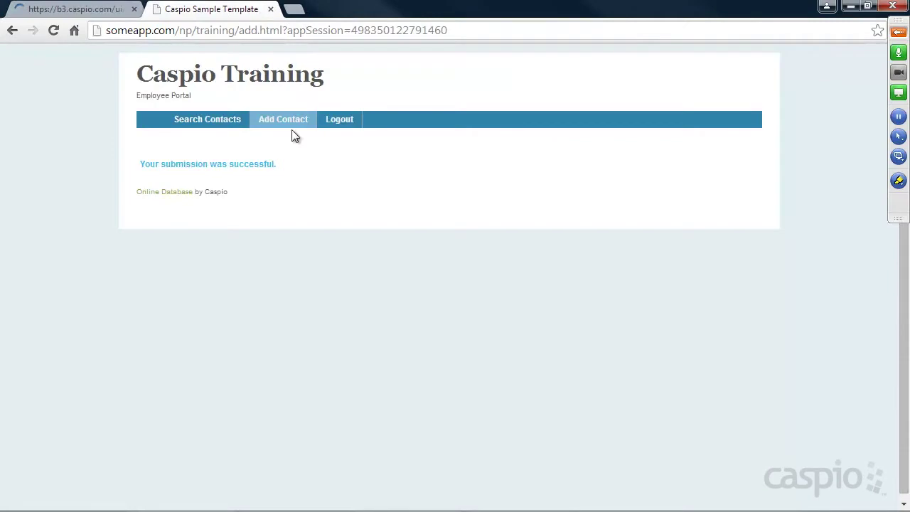
key(ctrl+Tab)
click(278, 121)
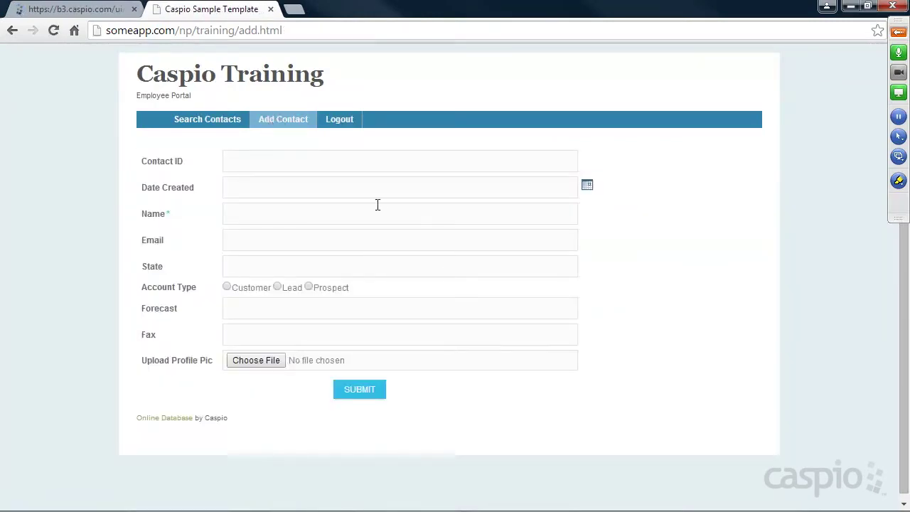
click(91, 10)
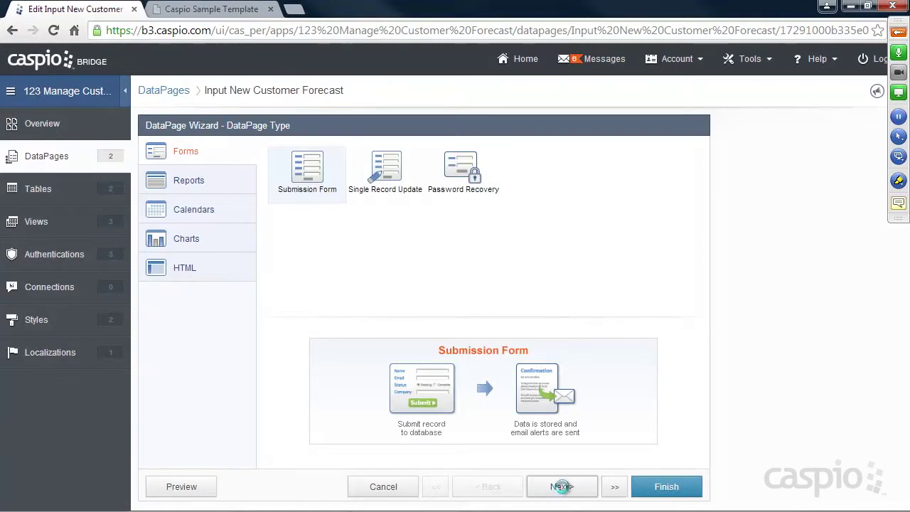
Add Employee_ID to the form's fields, review its settings, and finish saving the DataPage.
click(562, 486)
click(560, 488)
click(517, 491)
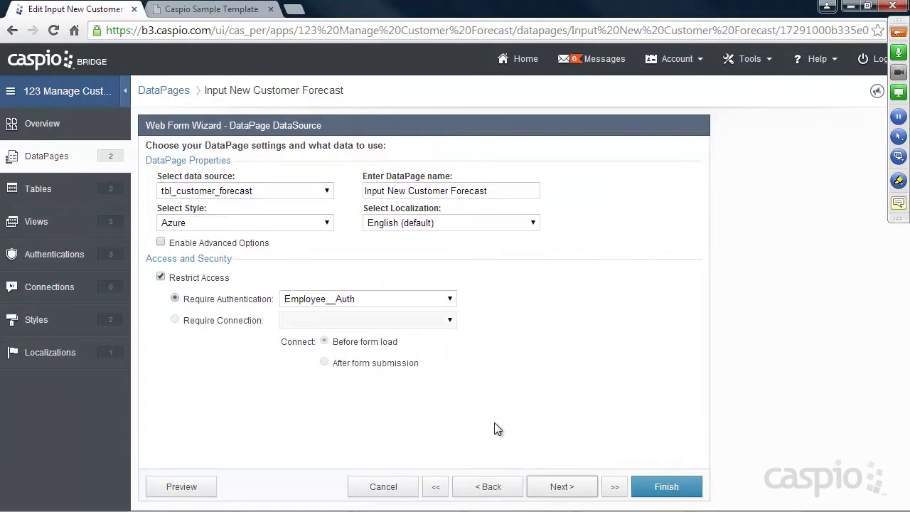
click(562, 486)
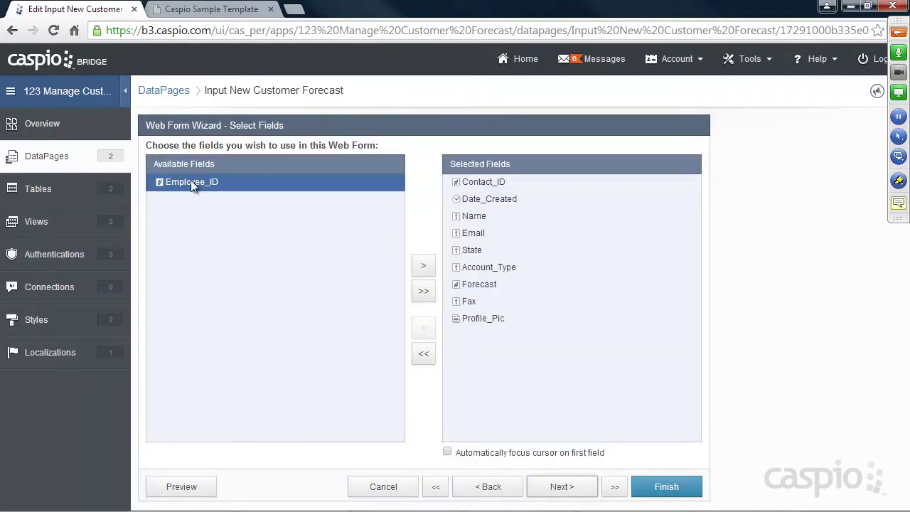
click(424, 266)
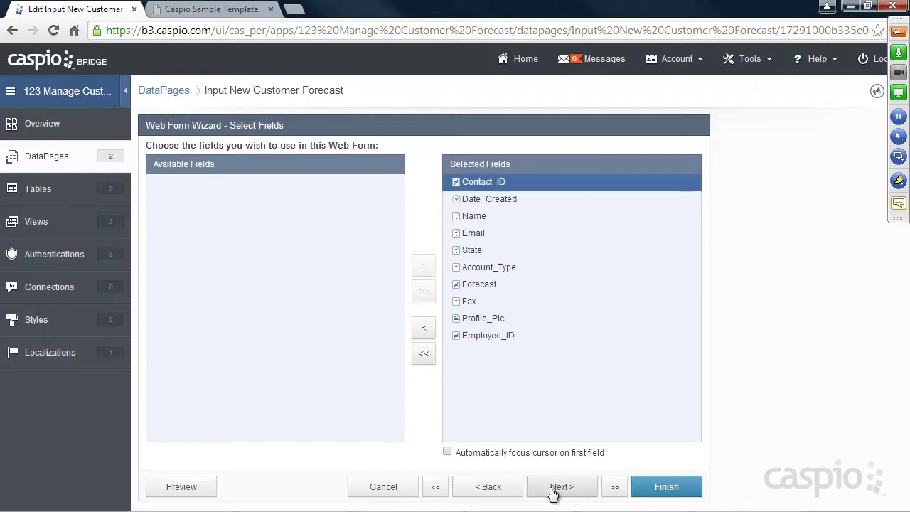
click(558, 489)
click(196, 379)
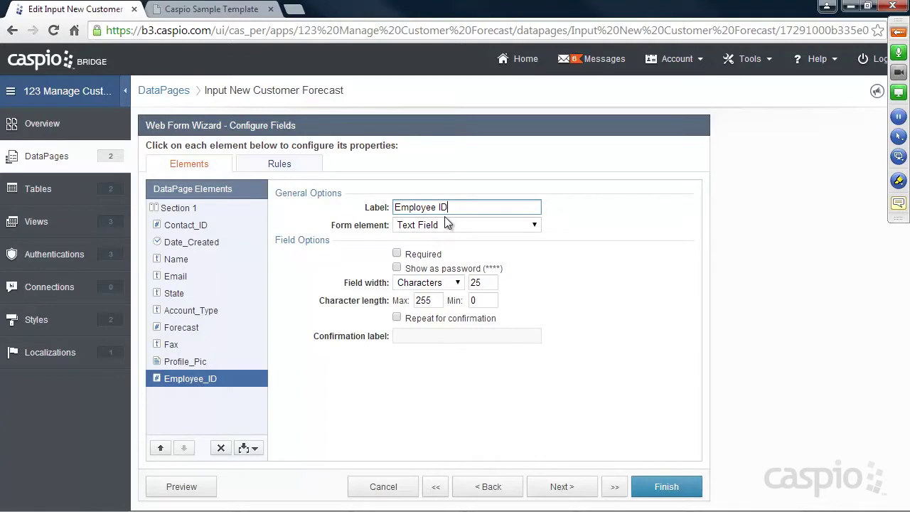
click(684, 485)
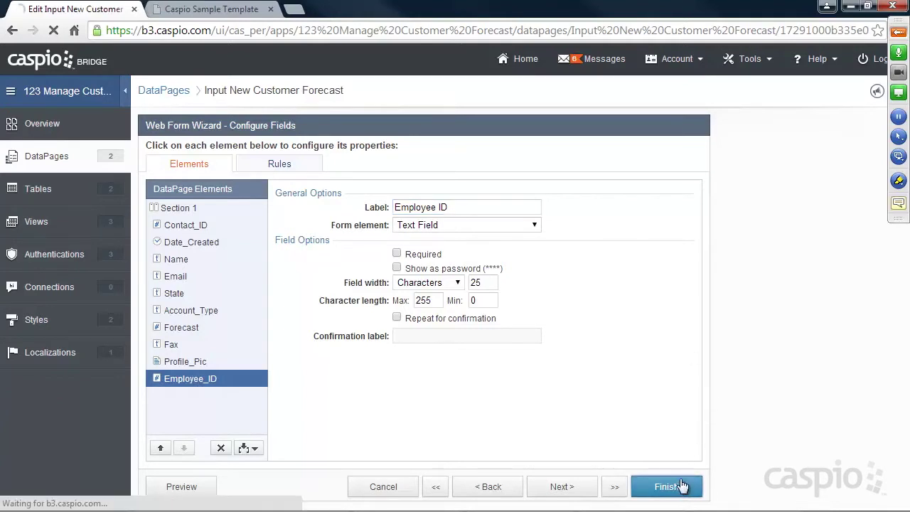
Reload the portal's Add Contact form and enter 3 in the new Employee ID field.
click(225, 11)
click(56, 30)
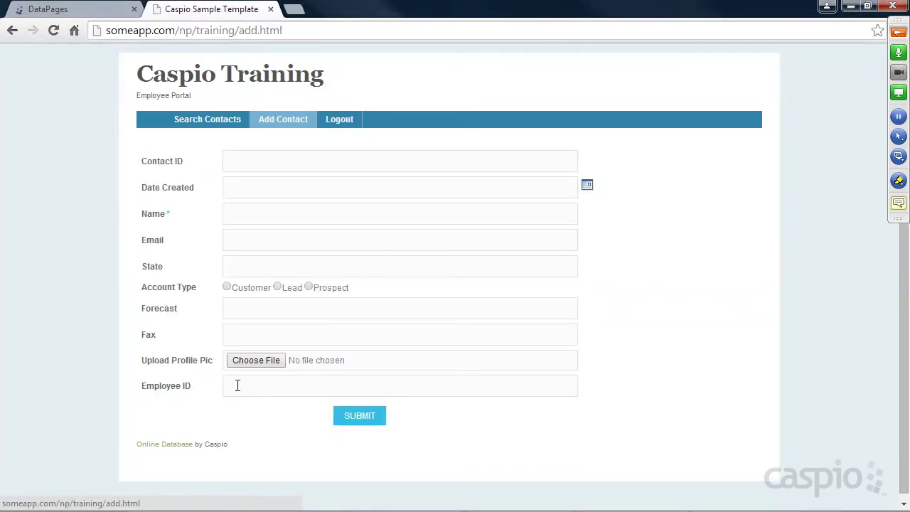
click(249, 385)
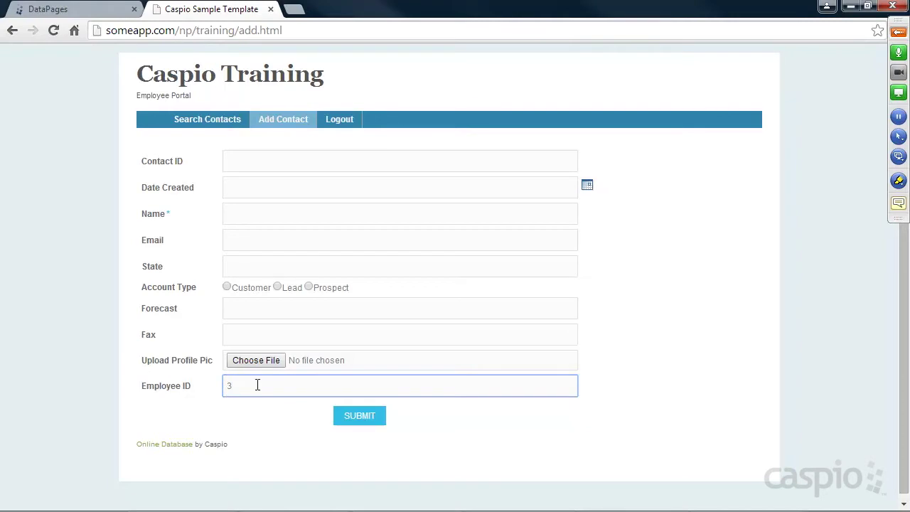
Delete the 3 from the test form's Employee ID field and return to the DataPages list.
key(BackSpace)
click(598, 309)
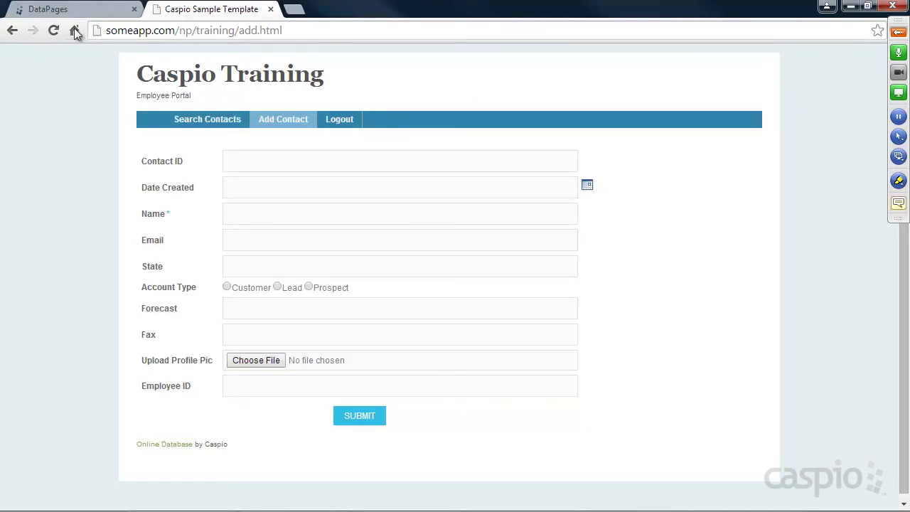
click(84, 10)
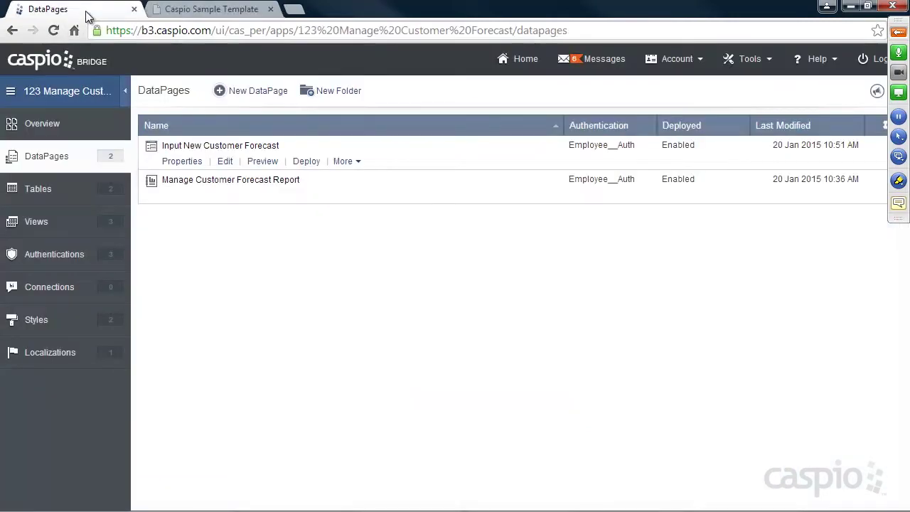
Edit the Input New Customer Forecast DataPage and advance to the Configure Fields step.
click(225, 162)
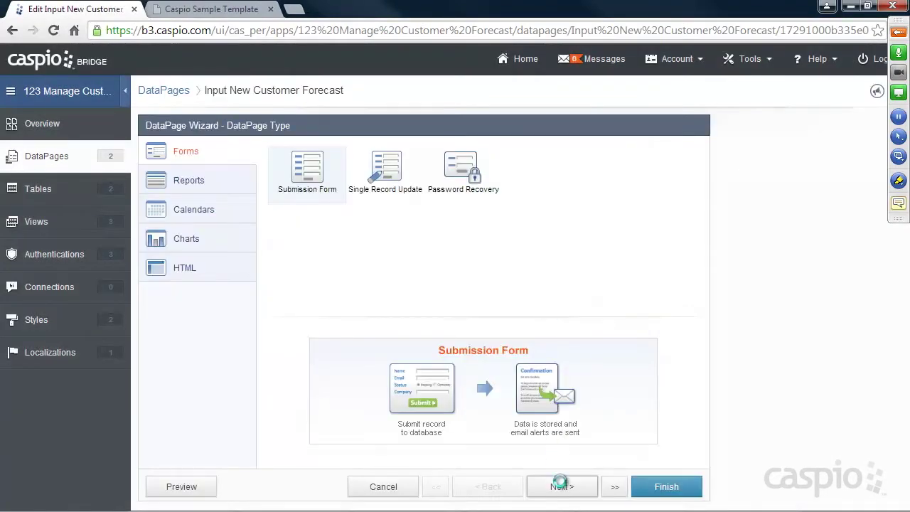
click(561, 486)
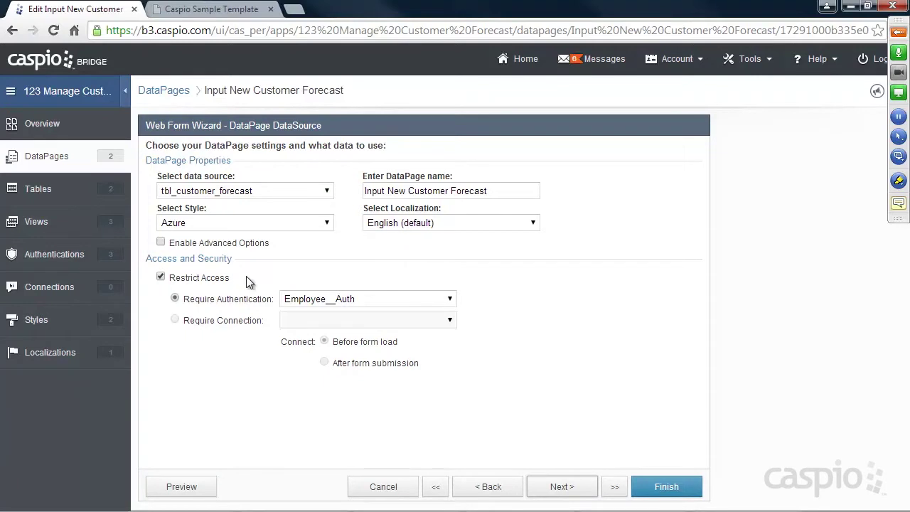
click(565, 488)
click(565, 488)
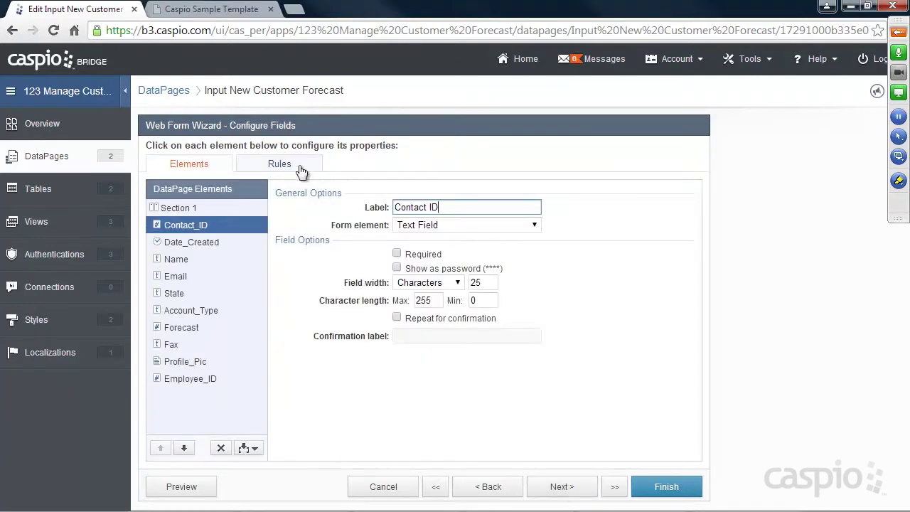
Make Employee_ID a Hidden field assigned on load from Authentication Fields > tbl_employees_Employee_ID.
click(197, 382)
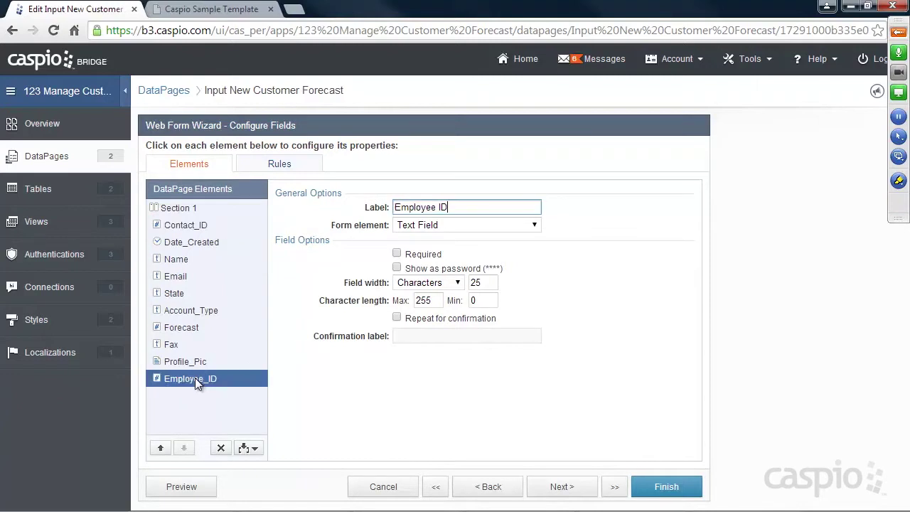
click(532, 226)
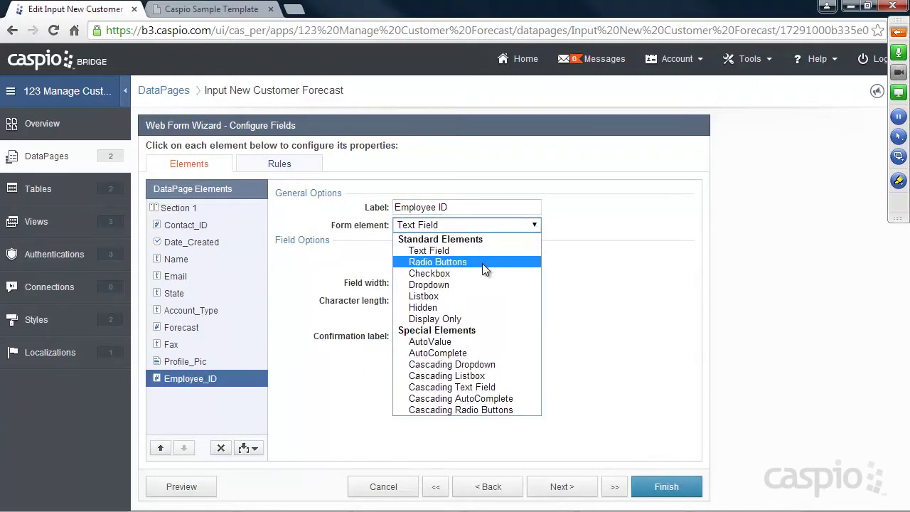
click(440, 308)
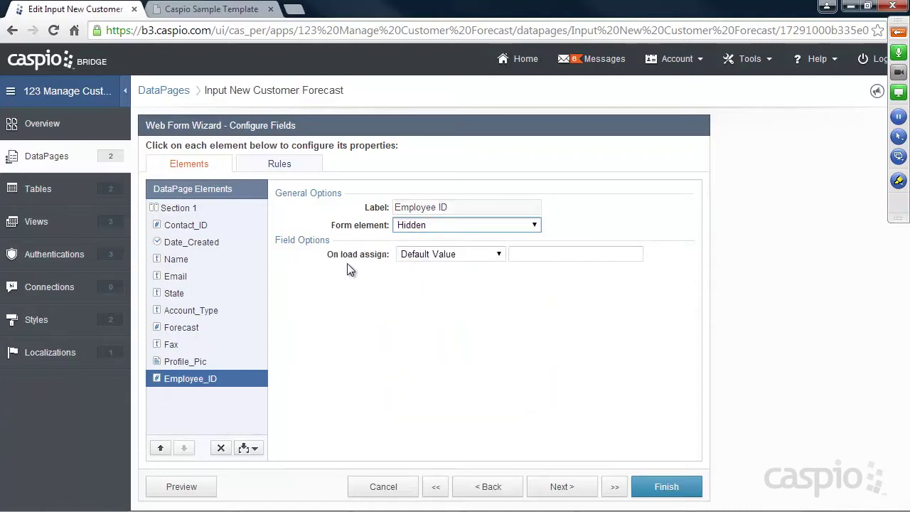
click(497, 255)
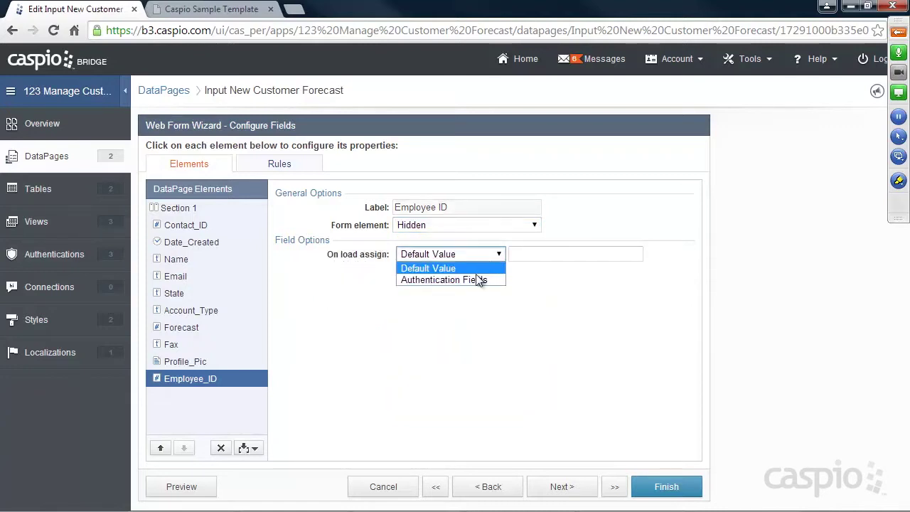
click(460, 283)
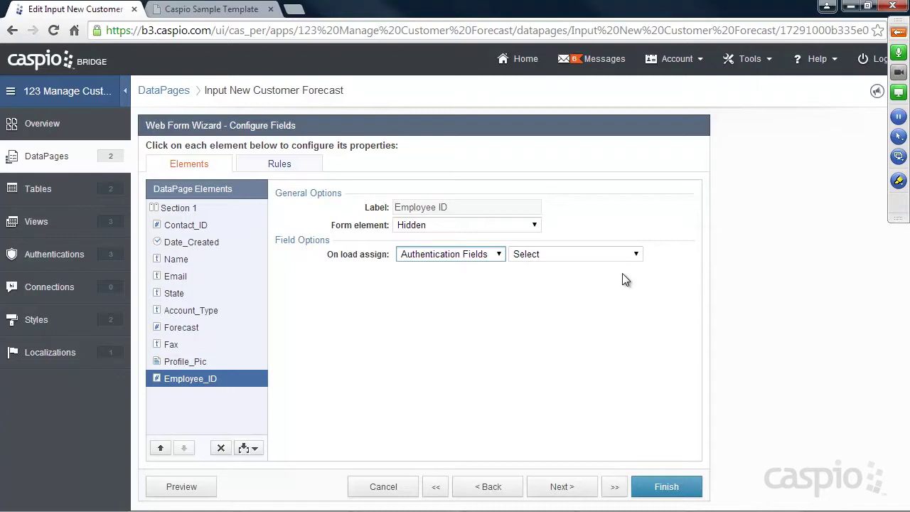
click(634, 255)
click(619, 291)
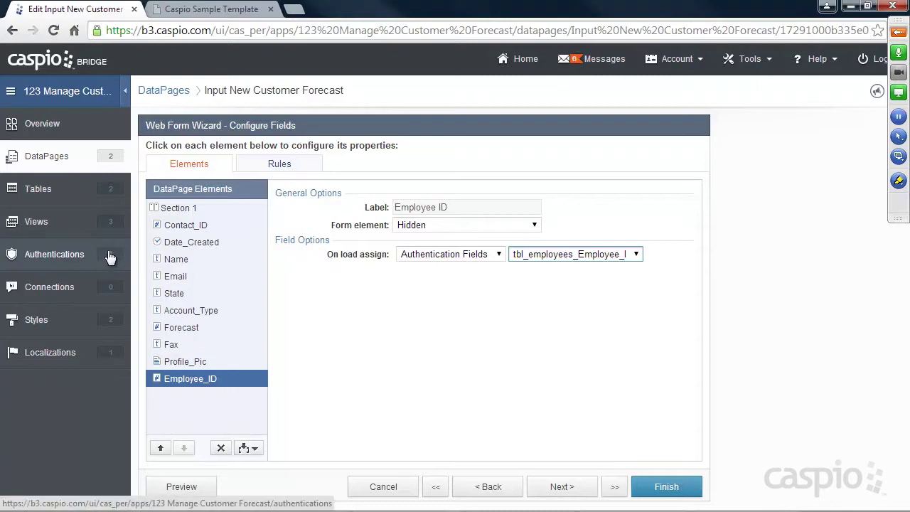
Revisit the earlier wizard steps and reconfirm tbl_employees_Employee_ID as Employee_ID's value.
click(481, 489)
click(481, 489)
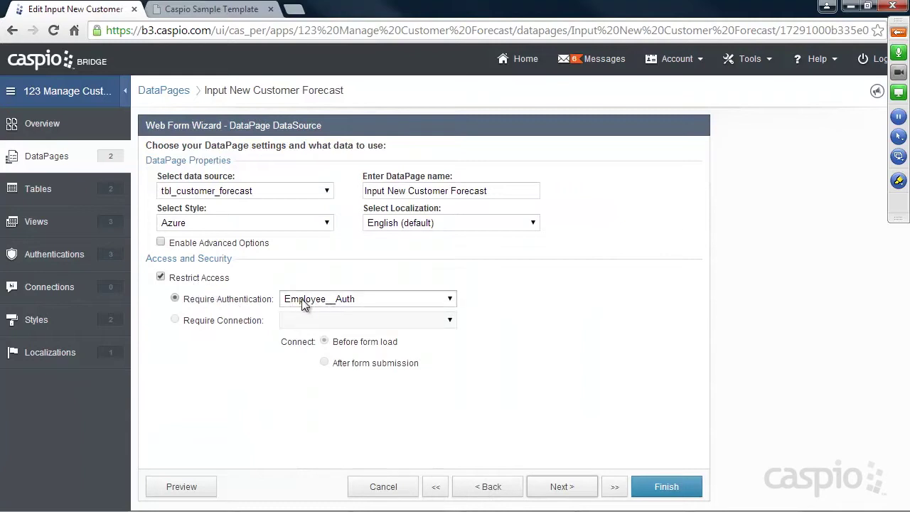
click(559, 486)
click(559, 486)
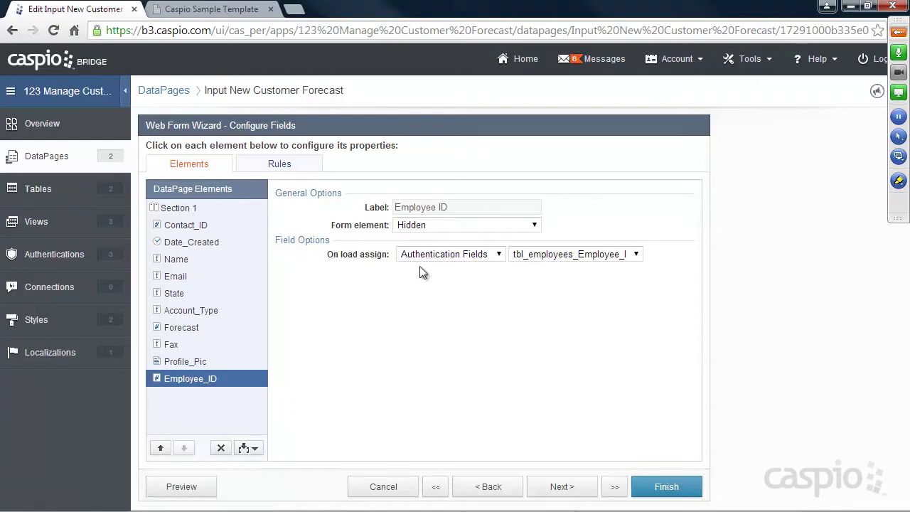
click(633, 254)
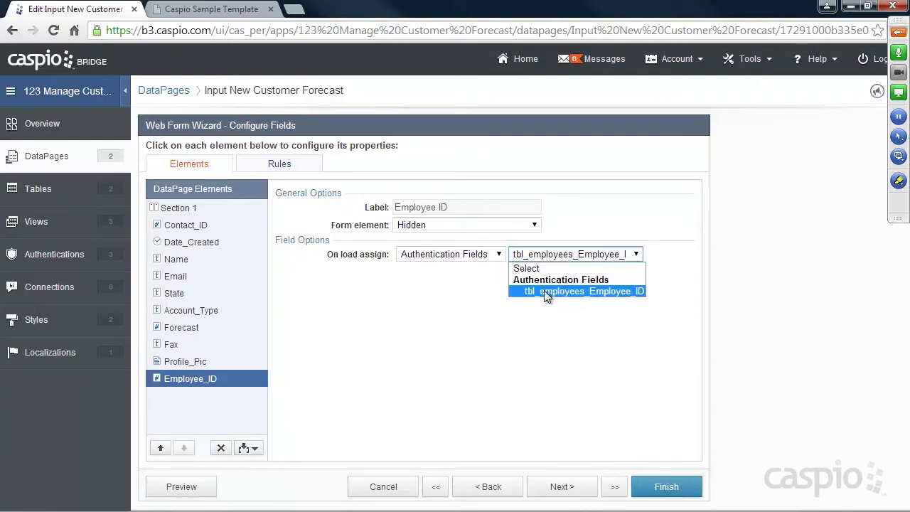
click(625, 291)
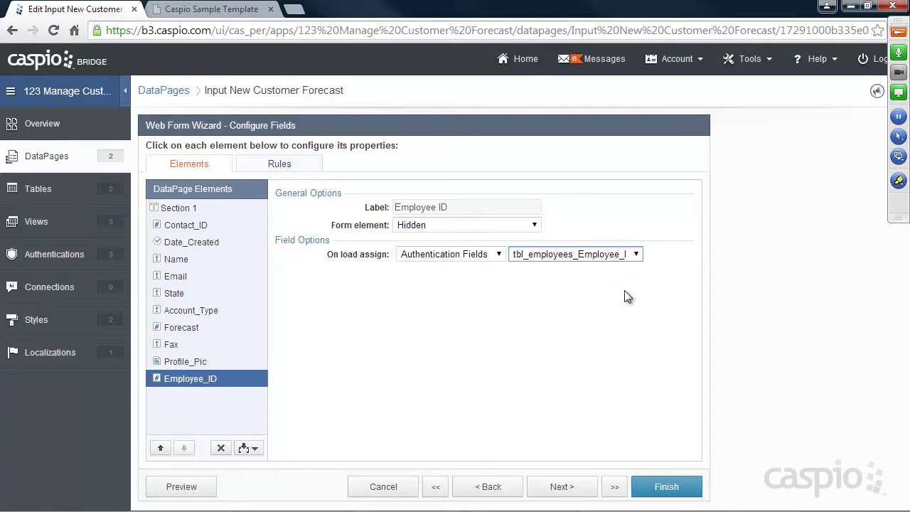
Turn off Restrict Access and check which on-load value sources remain for Employee_ID.
click(505, 486)
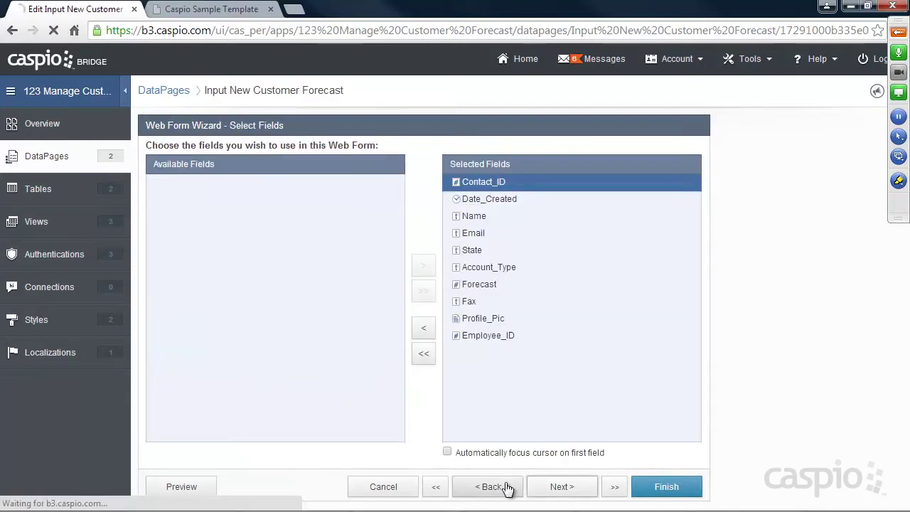
click(506, 487)
click(211, 279)
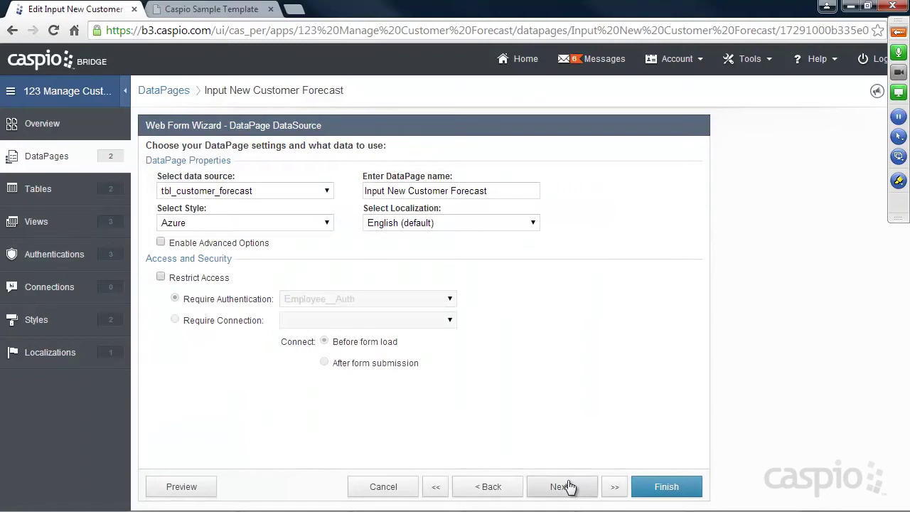
click(561, 487)
click(561, 487)
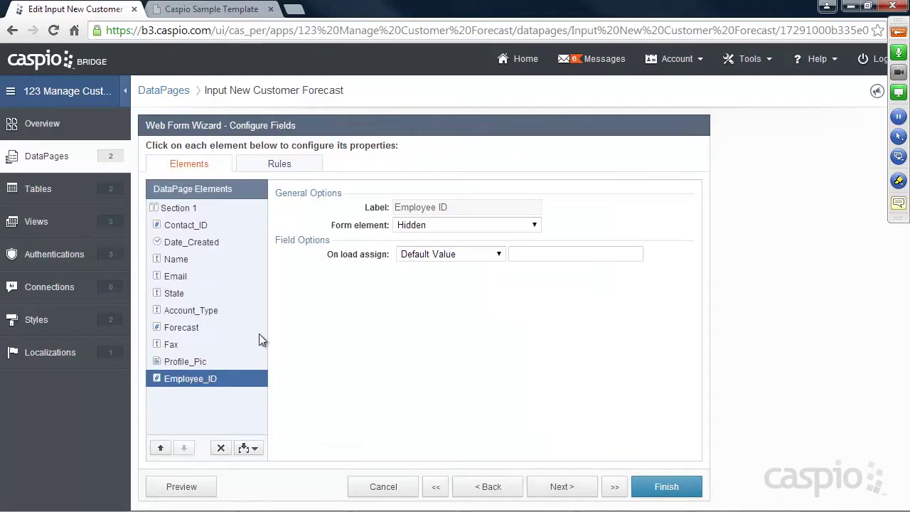
click(473, 254)
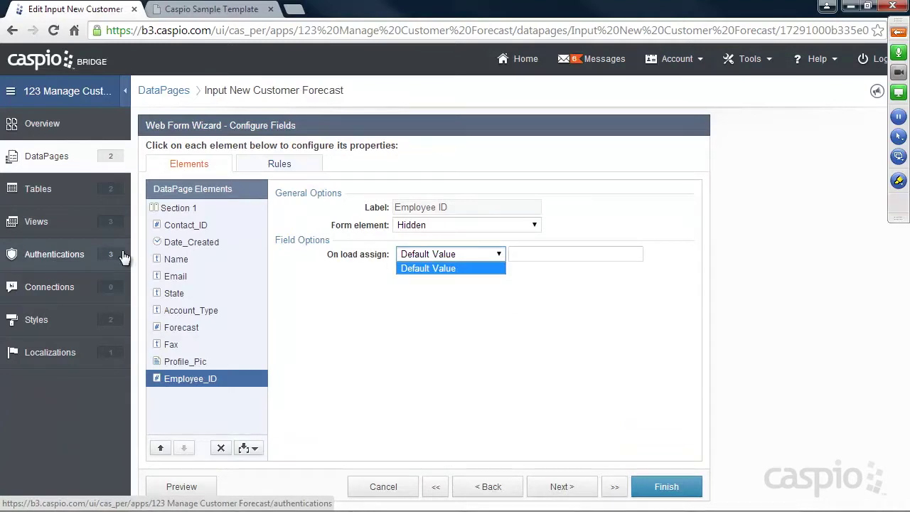
Re-enable Restrict Access with the Employee__Auth authentication and return to Configure Fields.
click(489, 487)
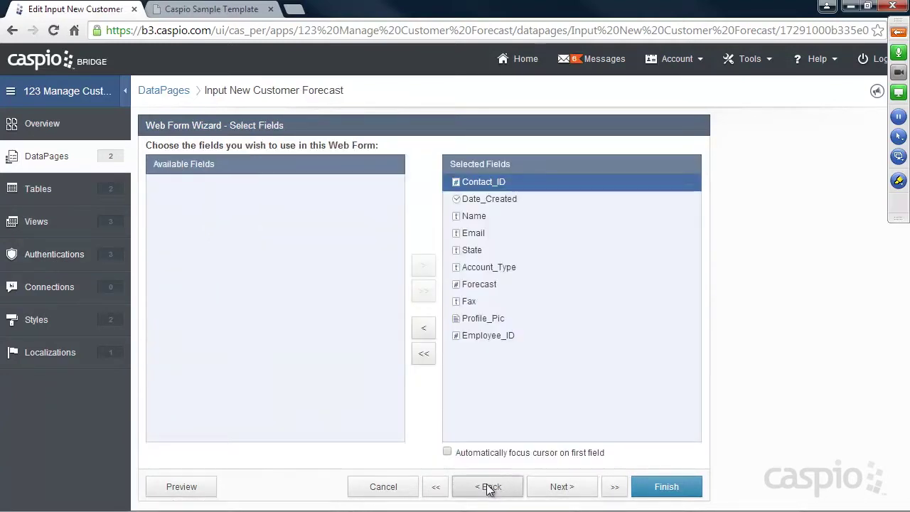
click(490, 487)
click(210, 278)
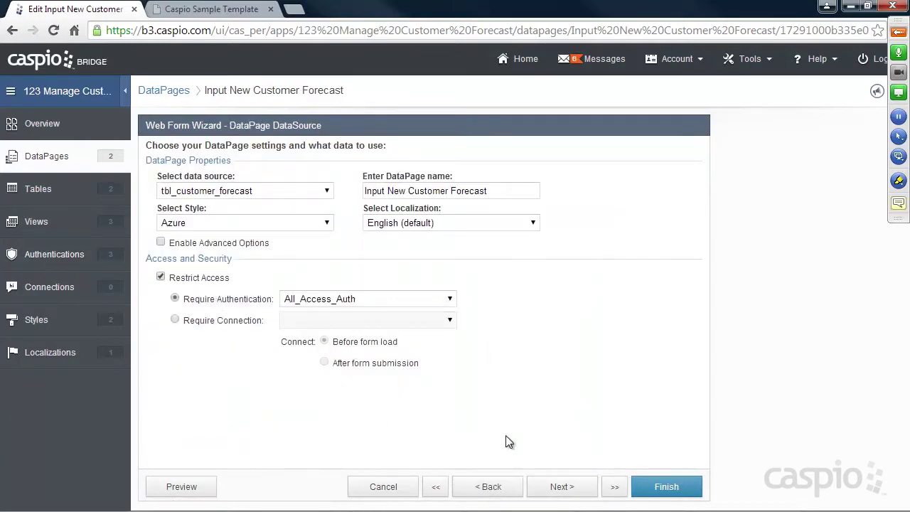
click(354, 299)
click(355, 93)
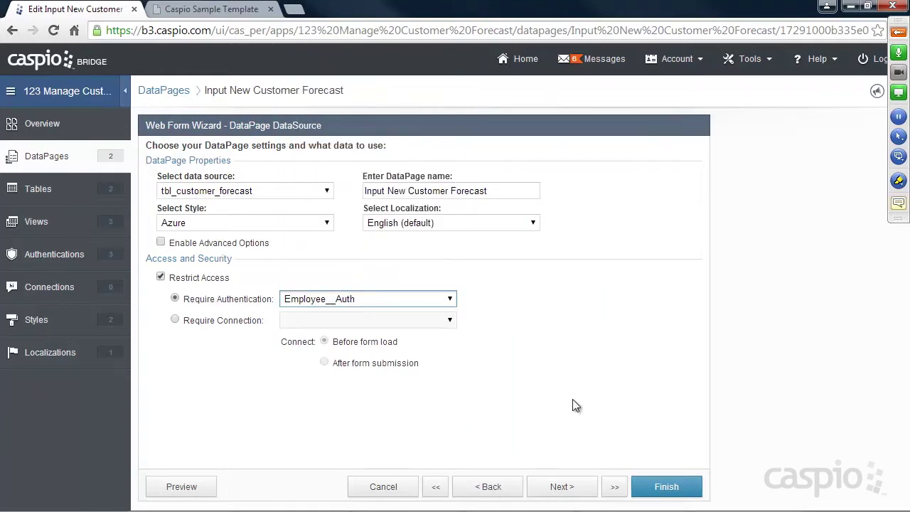
click(568, 488)
click(561, 486)
Reassign Employee_ID from Authentication Fields > tbl_employees_Employee_ID and recheck the wizard steps.
click(478, 254)
click(466, 280)
click(572, 254)
click(576, 292)
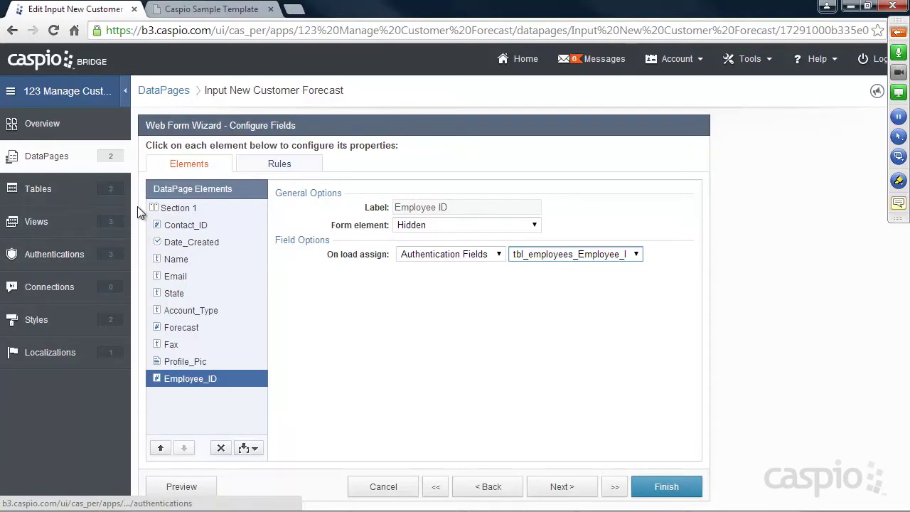
click(487, 486)
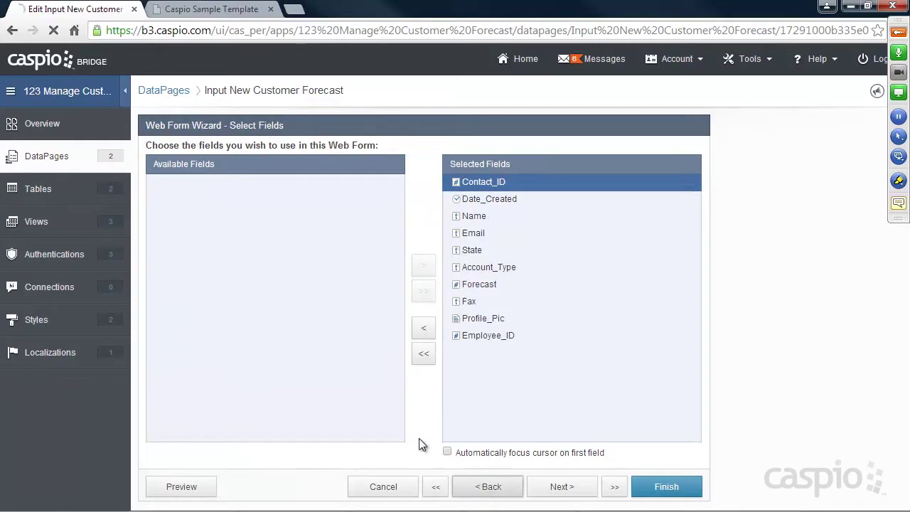
click(487, 486)
click(574, 491)
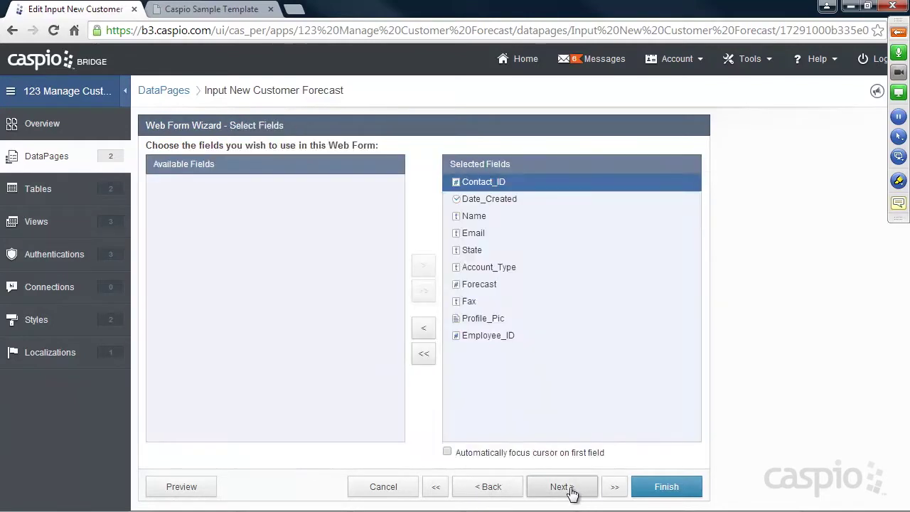
click(571, 488)
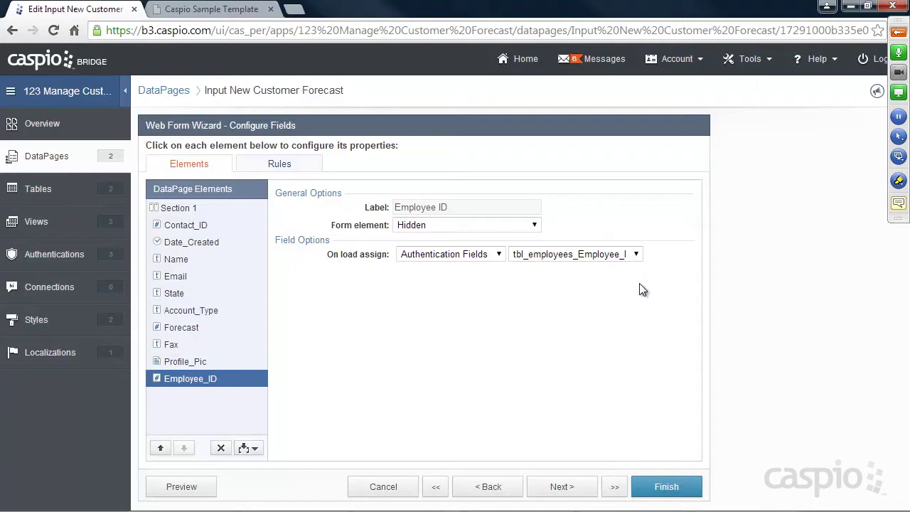
Save the DataPage and reload the portal's Add Contact form to show the update.
click(668, 487)
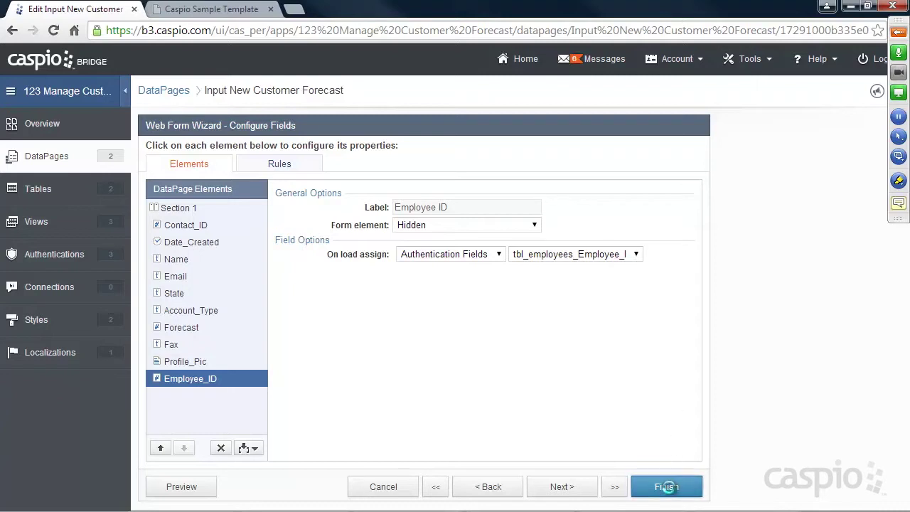
click(195, 9)
click(54, 32)
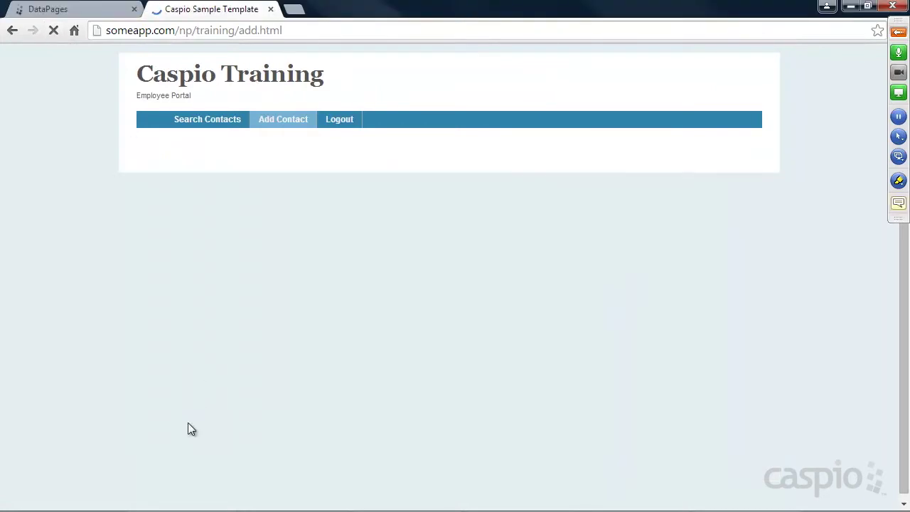
Enter Contact ID 22 with creation date 01/21/2015.
click(297, 162)
text(22)
click(302, 184)
click(587, 186)
click(643, 260)
Fill in the contact's name and email, forecast 334343, and submit the contact.
click(394, 221)
key(Tab)
text(ken@Test.com)
click(296, 306)
text(334343)
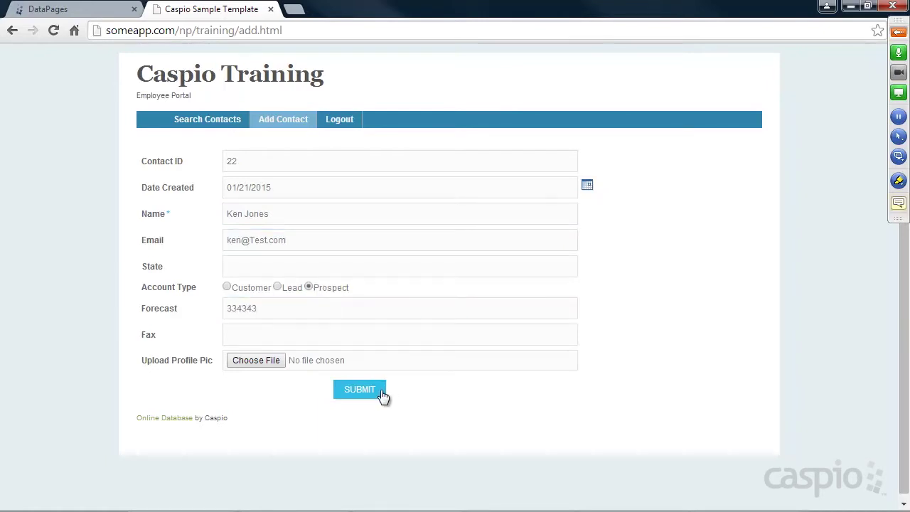
click(368, 391)
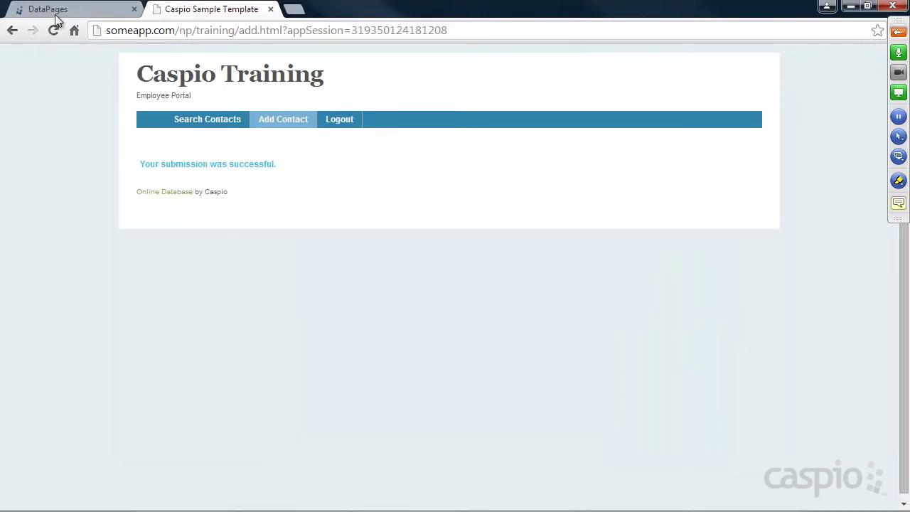
click(54, 12)
Open the tbl_customer_forecast datasheet and check new record 22's Employee_ID value.
click(43, 190)
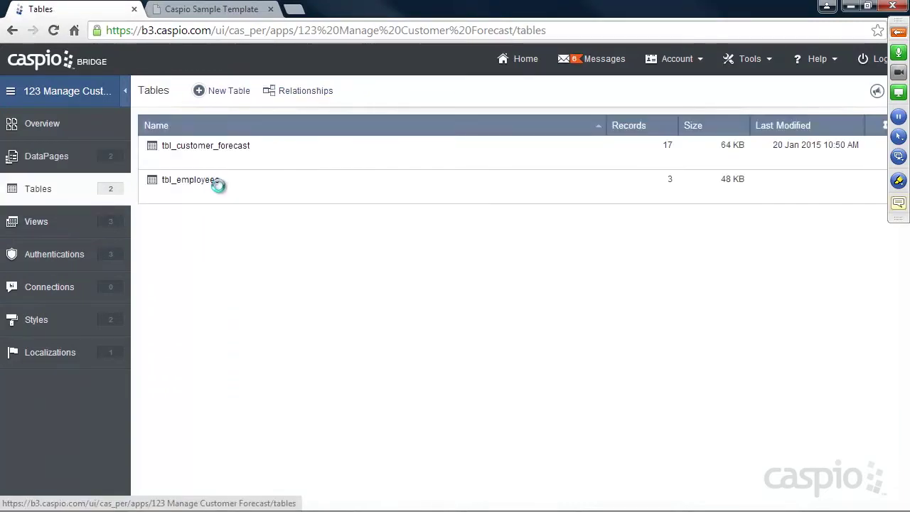
click(228, 161)
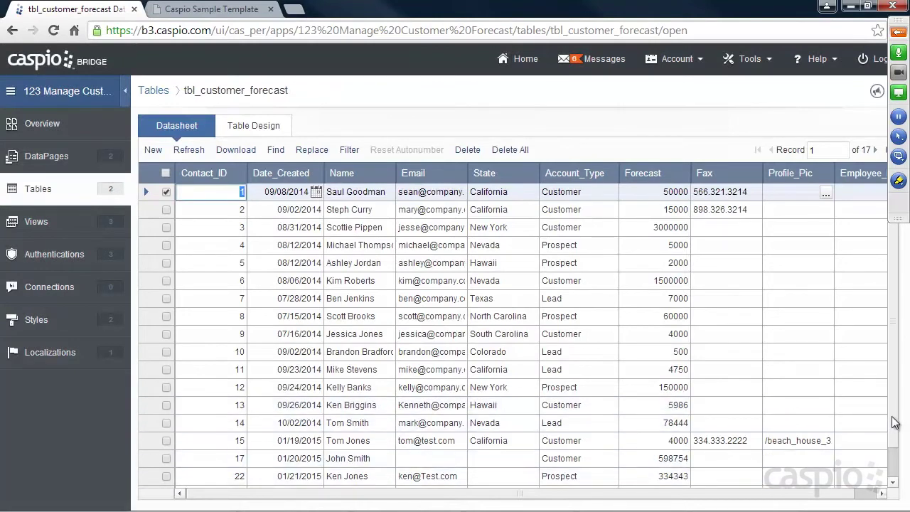
click(881, 475)
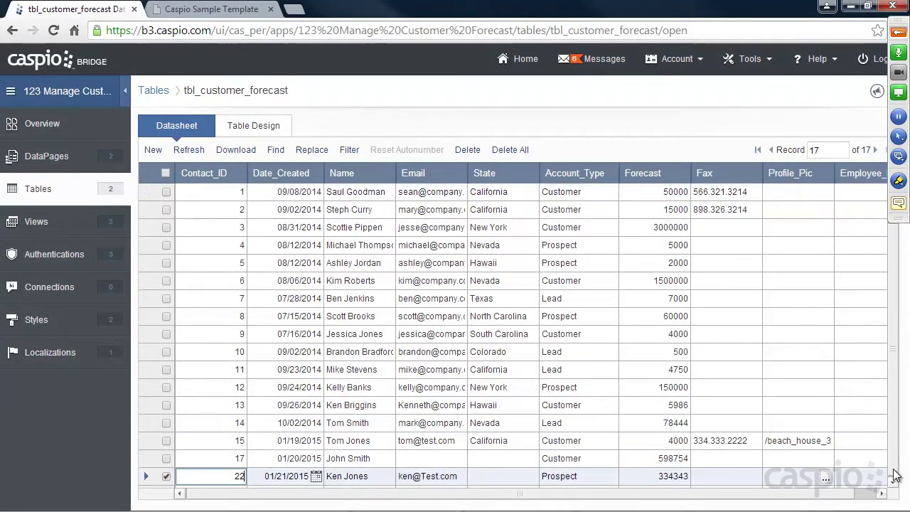
click(880, 493)
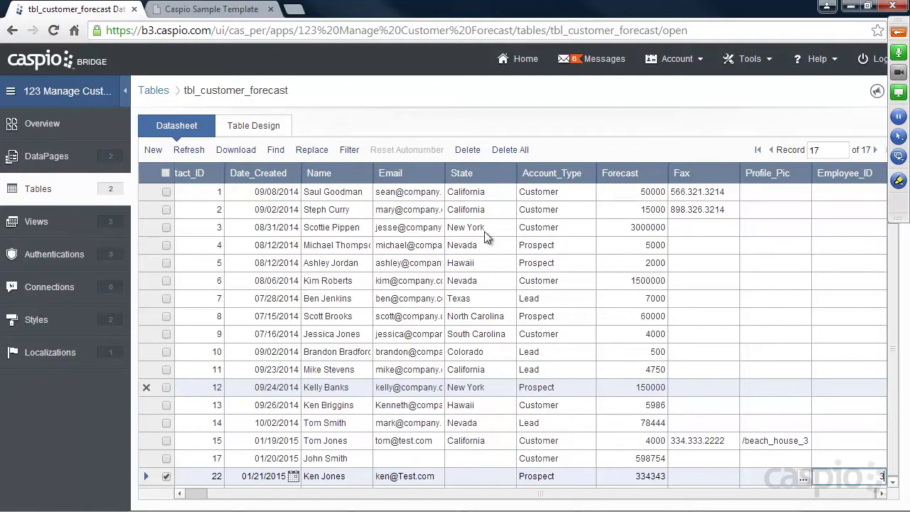
click(228, 10)
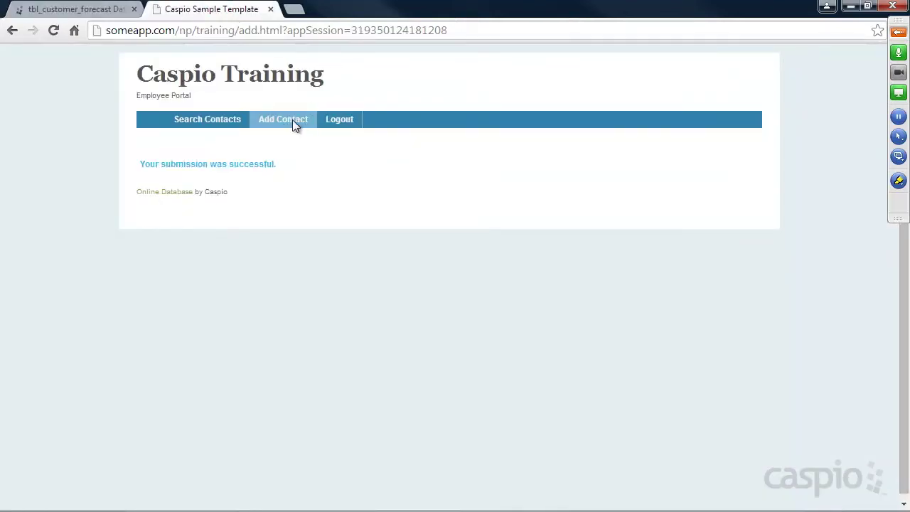
Log out of the portal and log back in with a different employee's email.
click(292, 120)
click(336, 127)
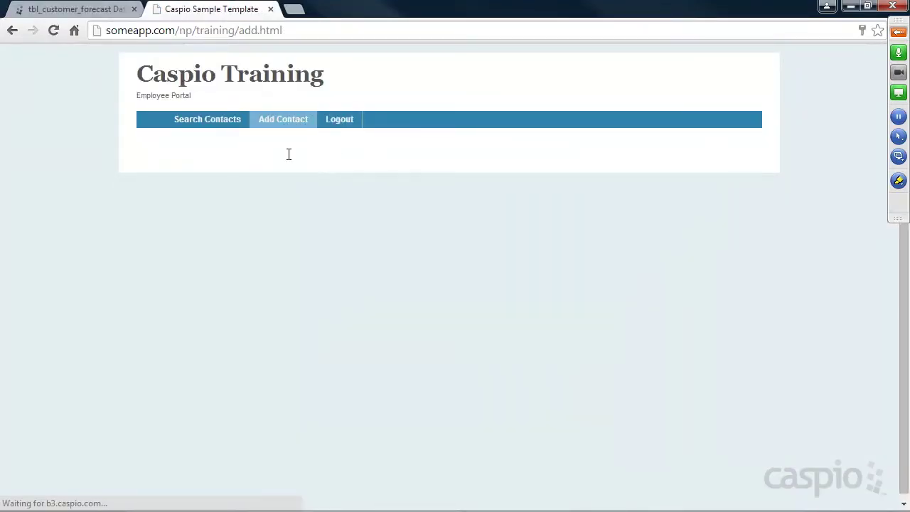
click(260, 160)
key(ctrl+a)
text(kyl)
key(BackSpace)
key(BackSpace)
text(sky)
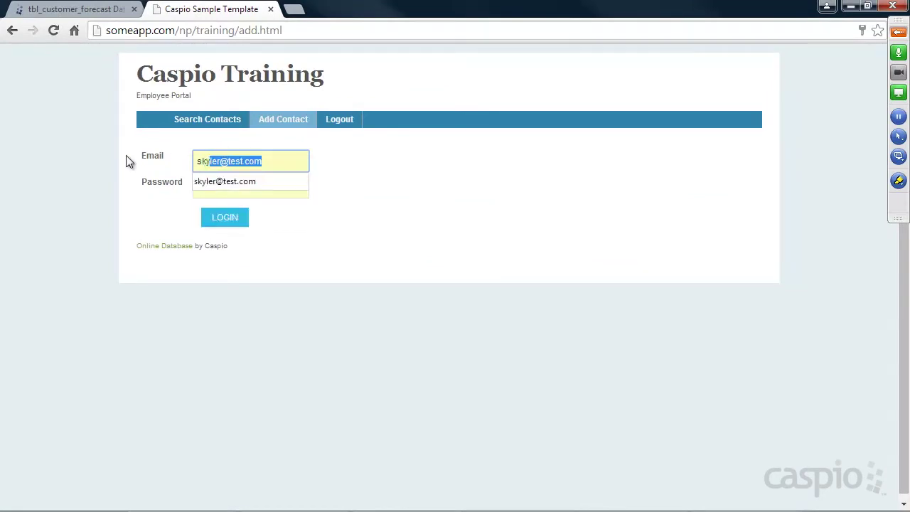
key(Tab)
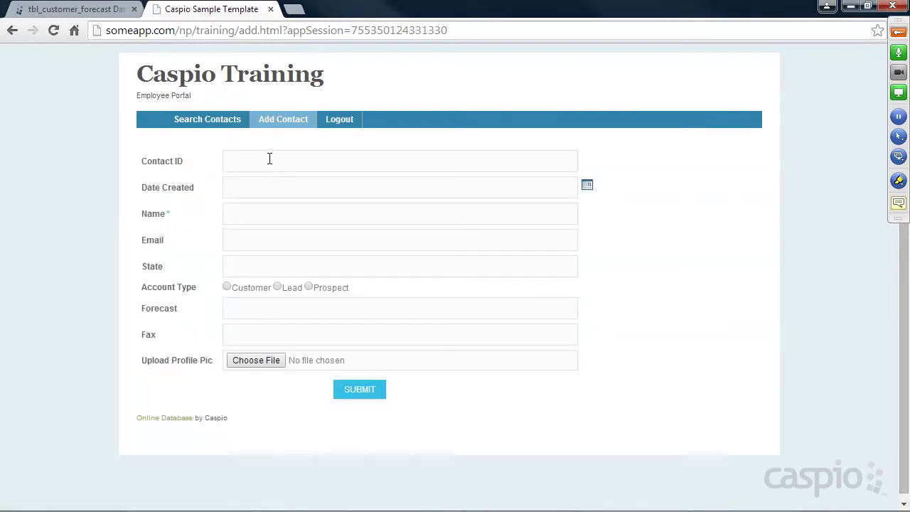
Enter Contact ID 44, creation date 01/27/2015, and the contact's name and email.
click(270, 159)
text(4)
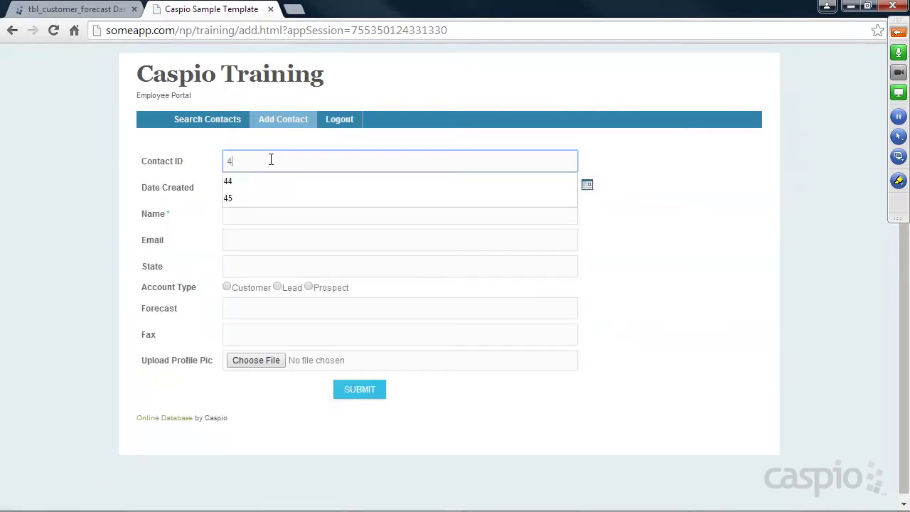
text(4)
click(266, 190)
click(588, 185)
click(630, 276)
click(337, 218)
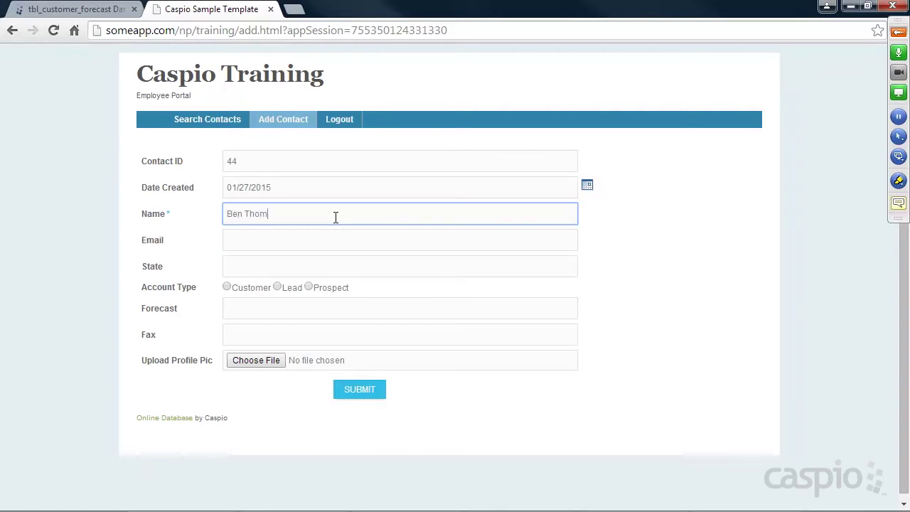
key(Tab)
text(ben@testy.com)
Set the account type to Customer, submit the contact, and reload the datasheet.
click(250, 288)
click(258, 306)
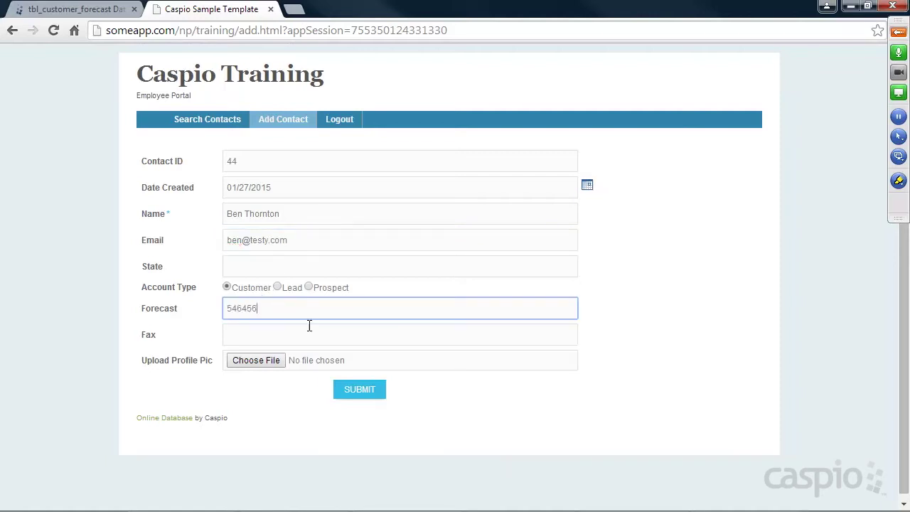
click(373, 392)
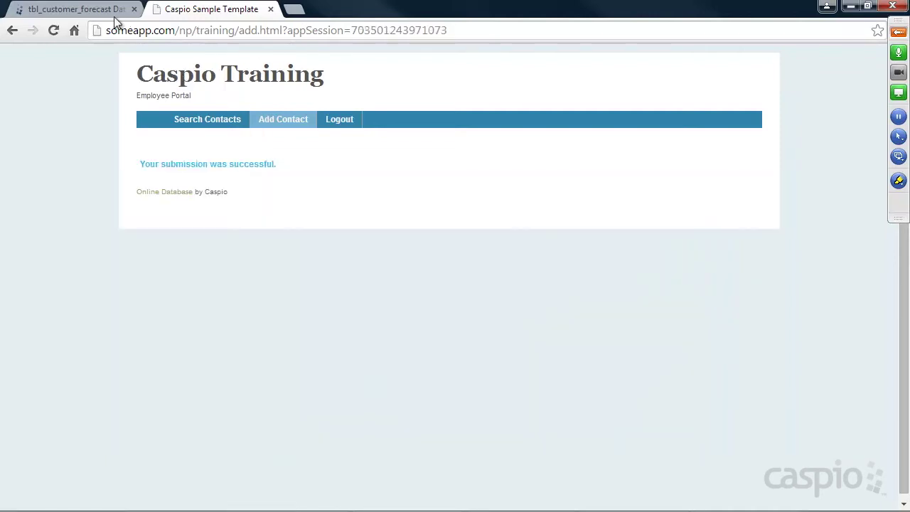
click(112, 10)
click(189, 149)
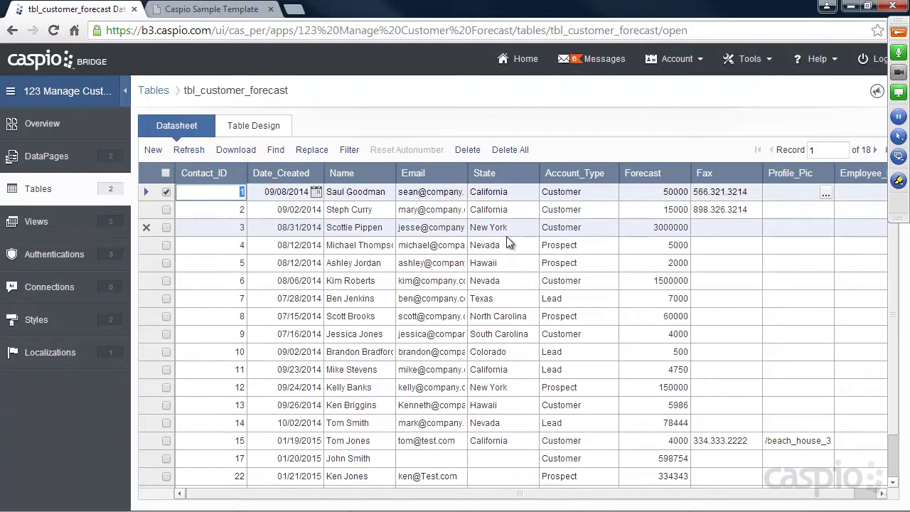
Move through the datasheet records to the Employee_ID column to check values 3 and 2.
key(Down)
key(Down)
key(Down)
key(Down)
key(Down)
key(Down)
key(Down)
key(Down)
key(Down)
key(Down)
key(Down)
key(Down)
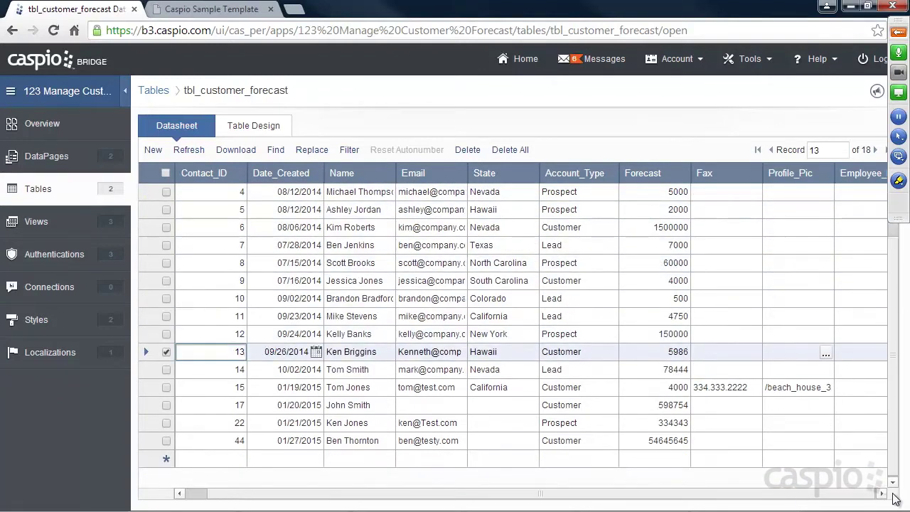
key(End)
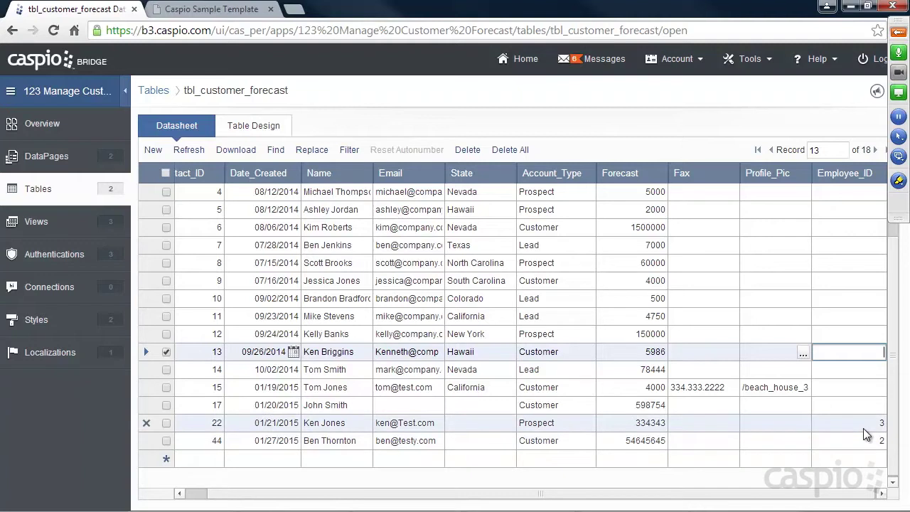
Search all contacts in the portal, compare with the datasheet, then open the DataPages list.
click(213, 9)
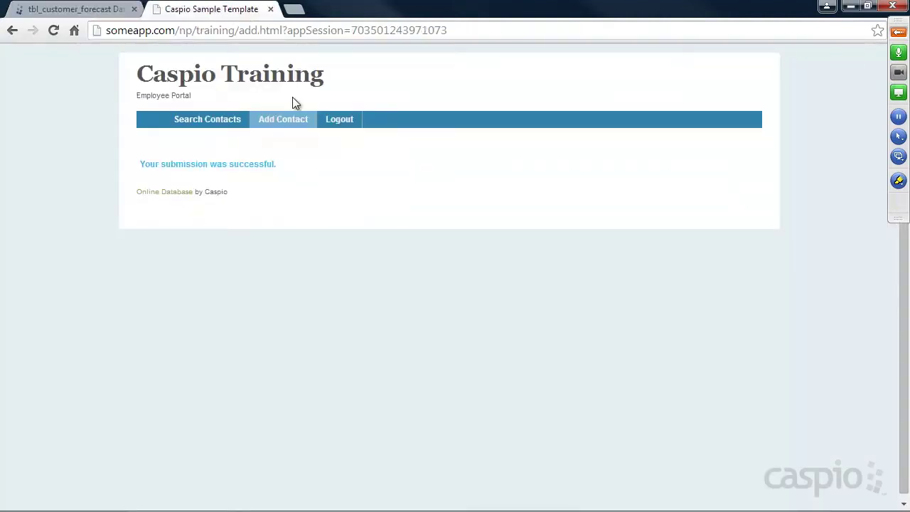
click(206, 121)
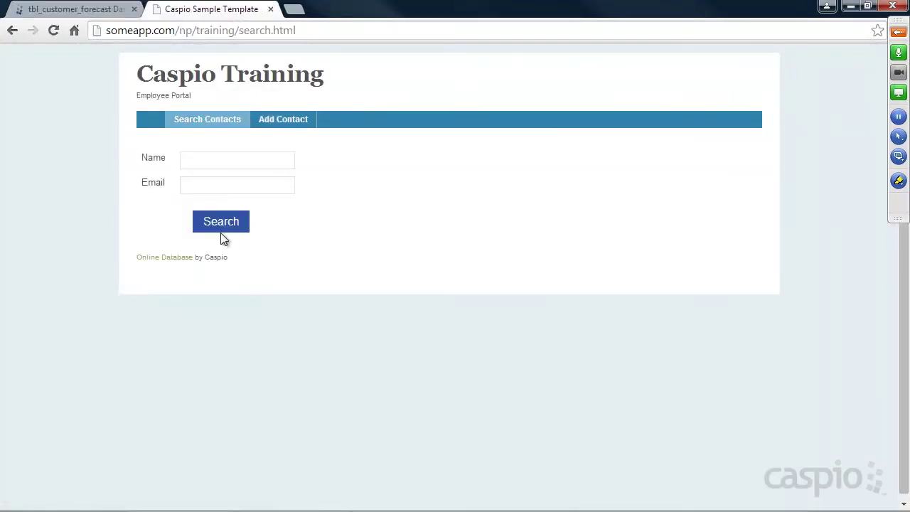
click(217, 224)
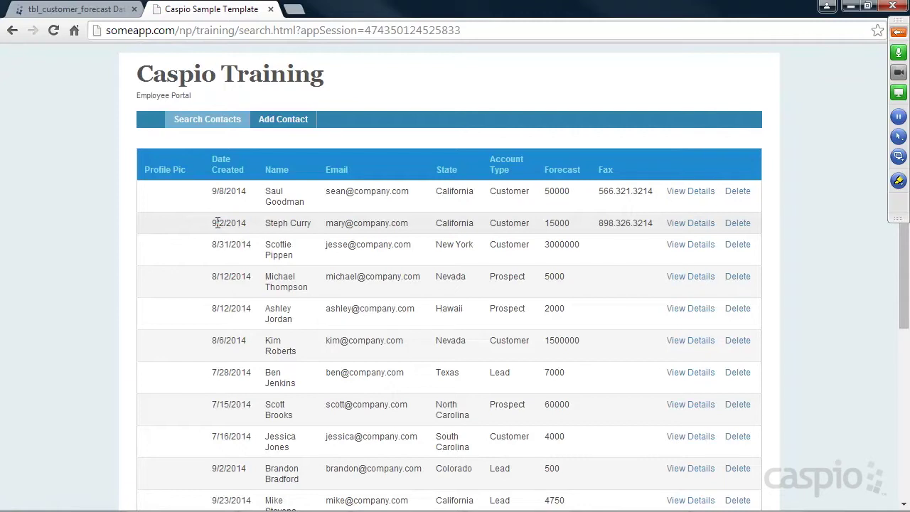
click(71, 9)
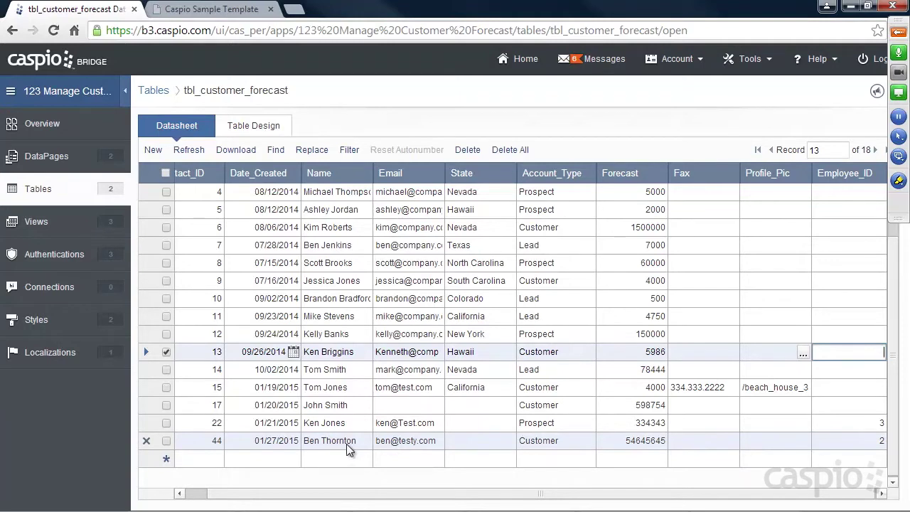
click(239, 11)
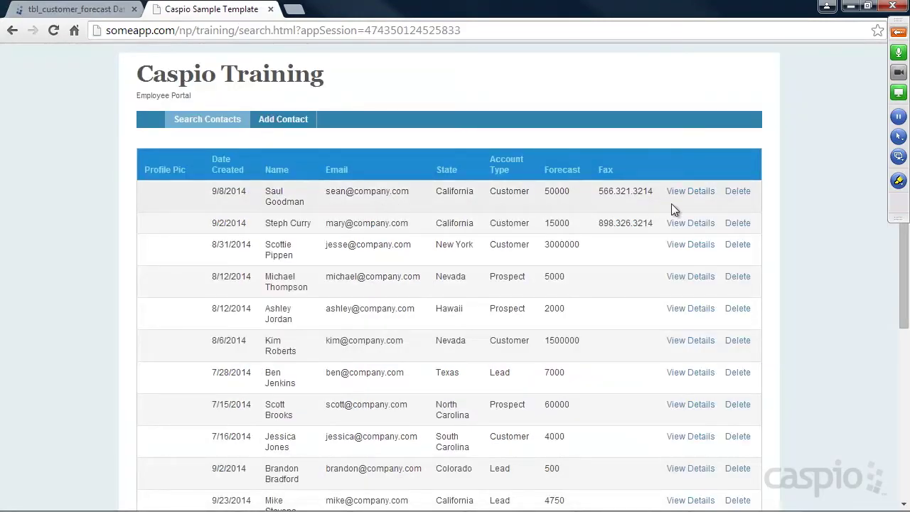
click(77, 10)
click(44, 160)
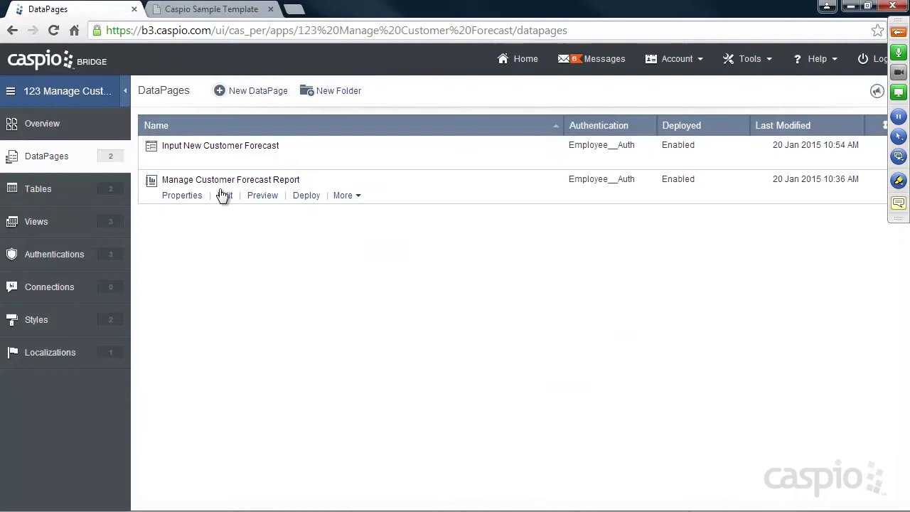
Restrict Manage Customer Forecast Report records by matching the user's identity to Employee_ID, and save.
click(226, 197)
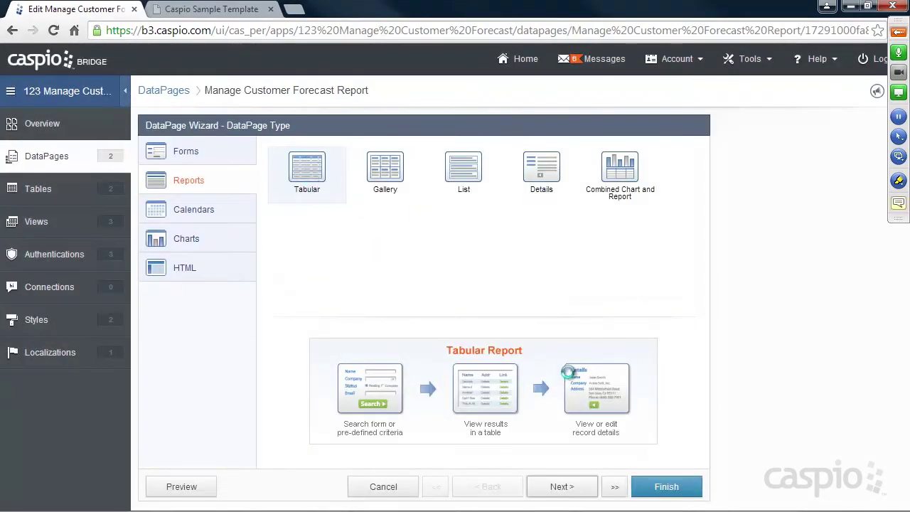
click(567, 488)
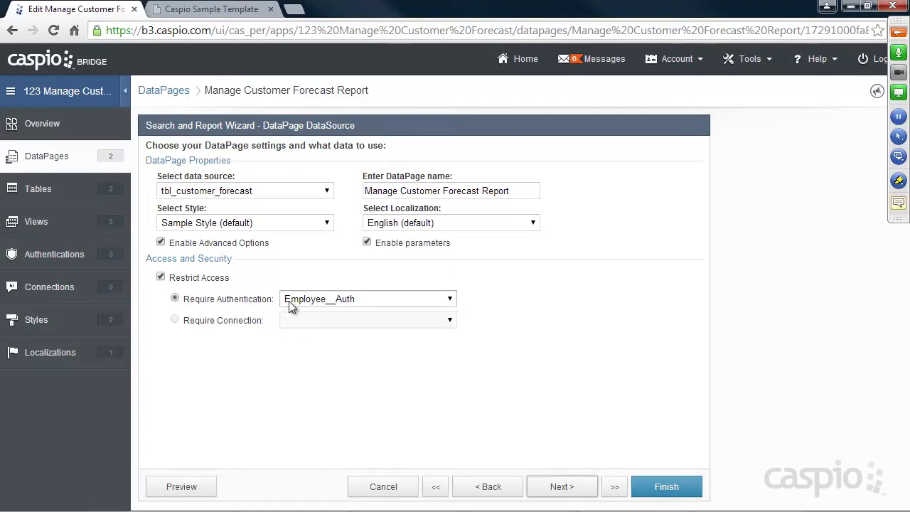
click(569, 489)
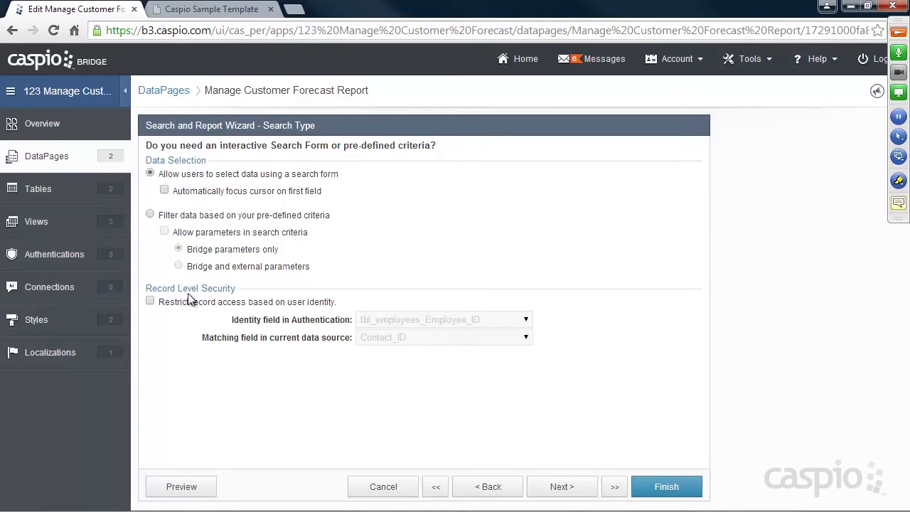
click(150, 302)
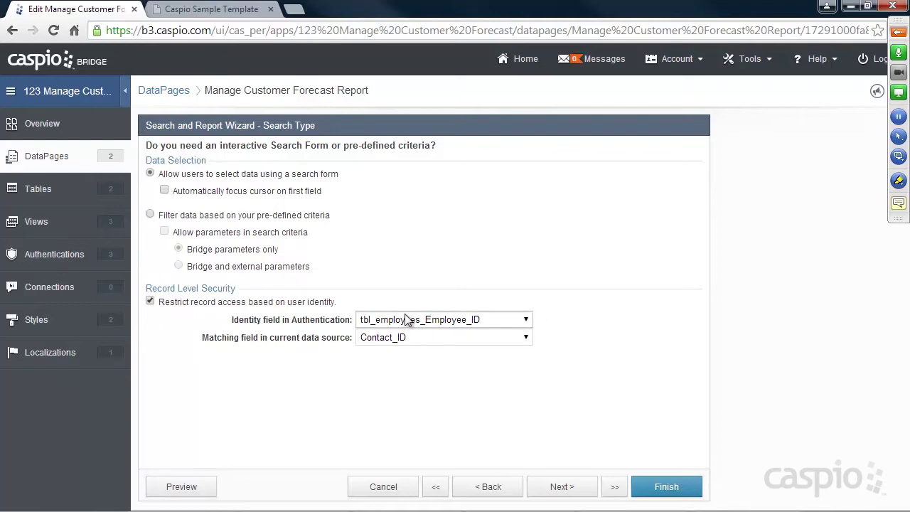
click(427, 337)
click(421, 371)
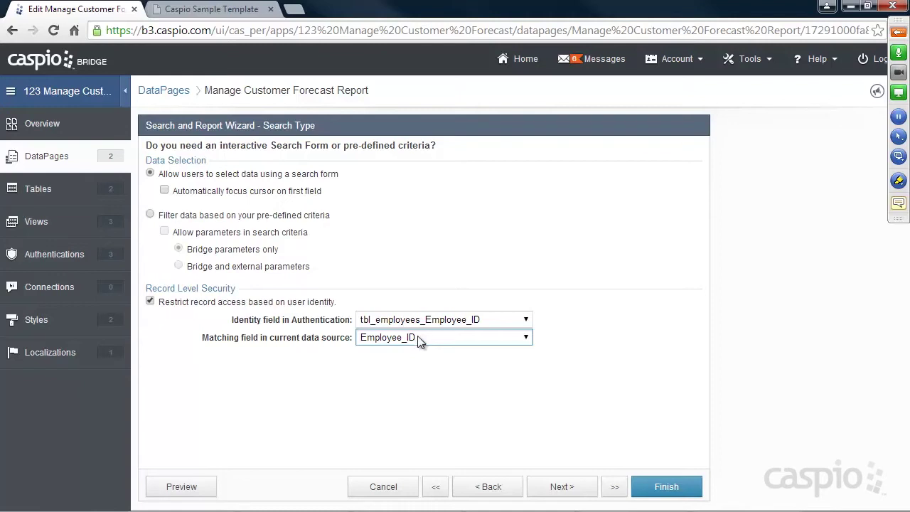
click(662, 483)
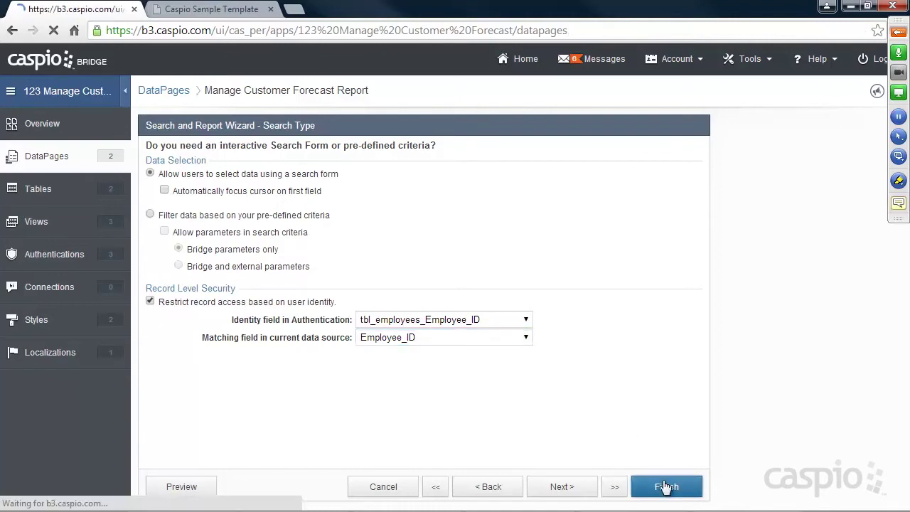
Rerun the portal's contact search to see the filtered results.
click(218, 9)
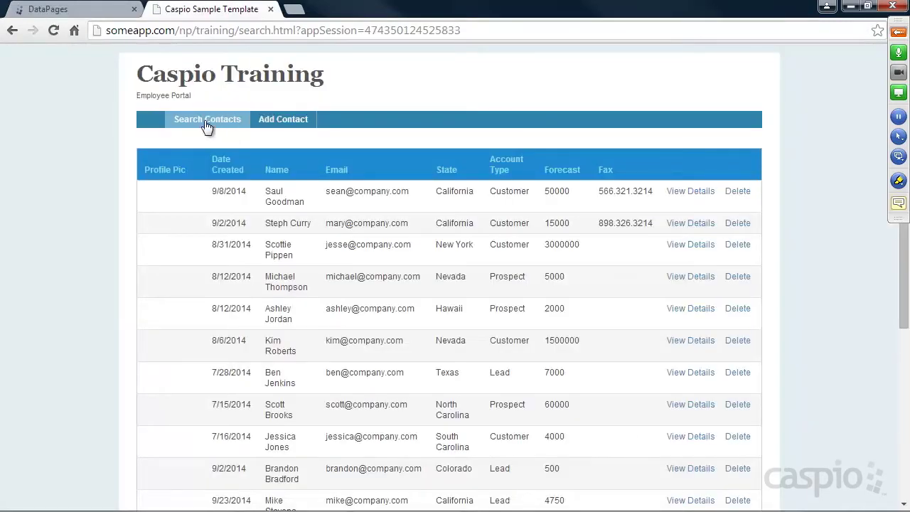
click(212, 122)
click(219, 219)
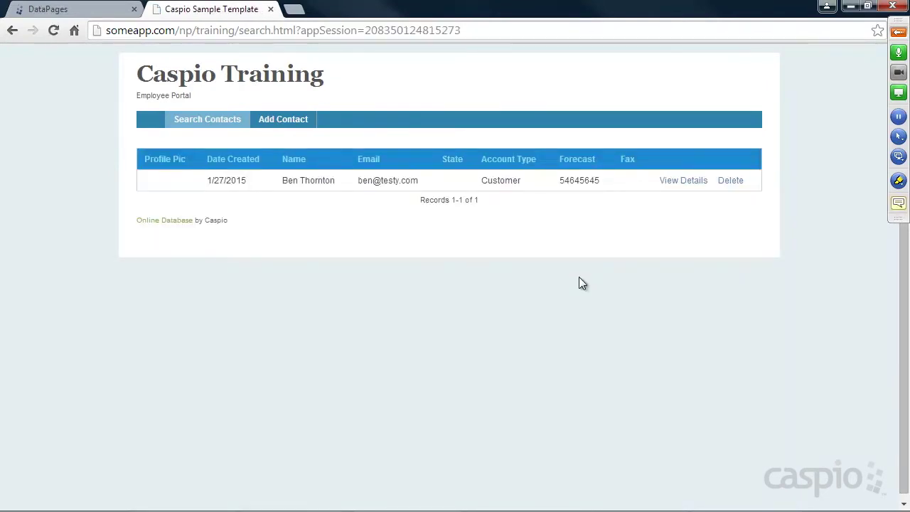
Open the tbl_customer_forecast datasheet and go to the newest records.
click(60, 9)
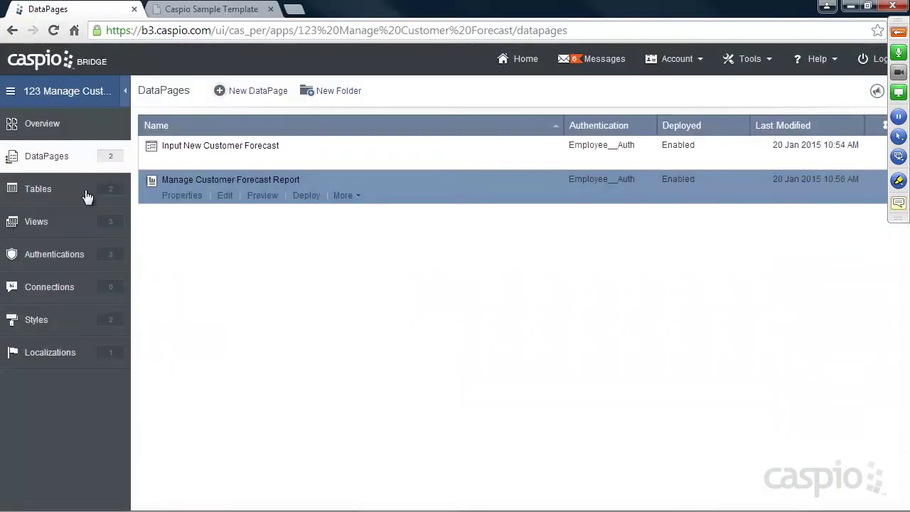
click(42, 189)
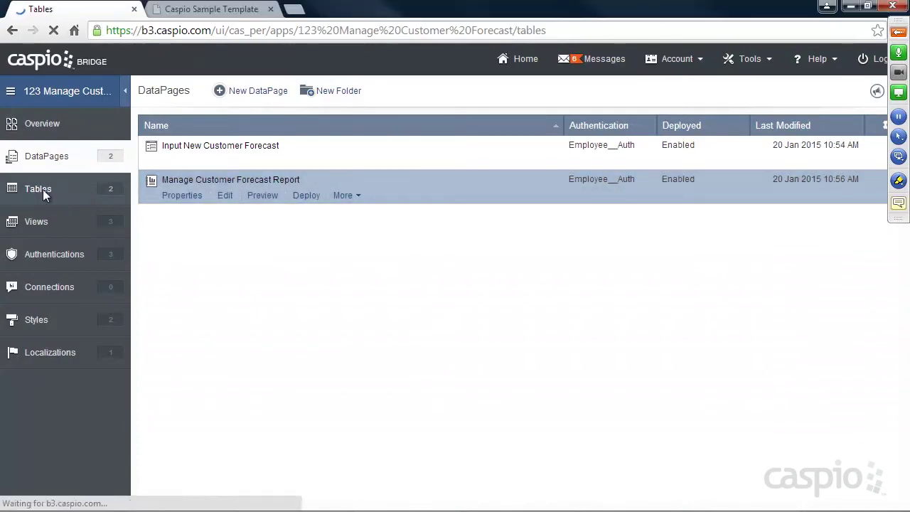
click(229, 162)
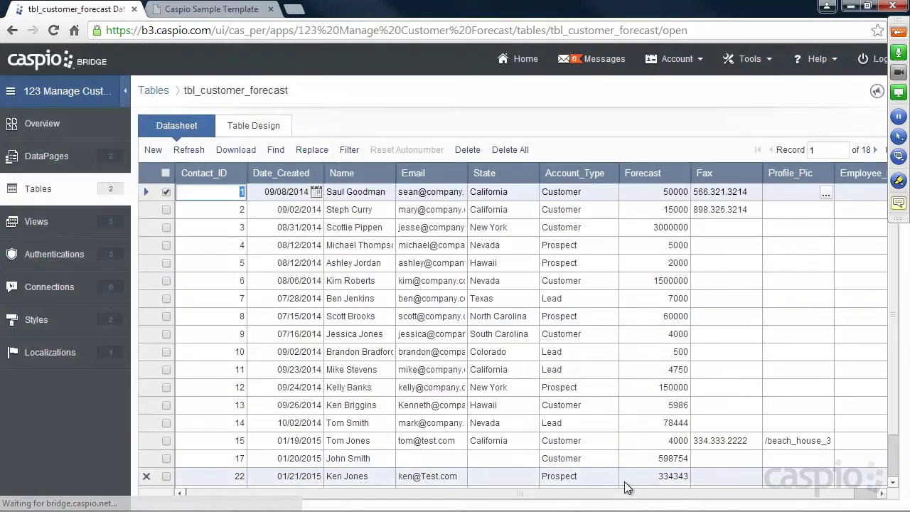
click(879, 486)
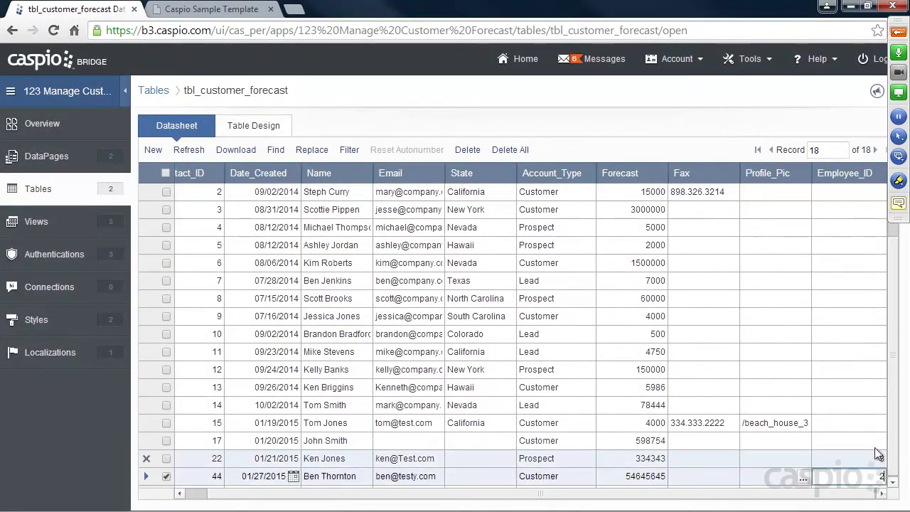
Set Employee_ID to 2 for rows 15 and 14, and 3 for rows 13, 11 and 12.
click(881, 440)
click(877, 424)
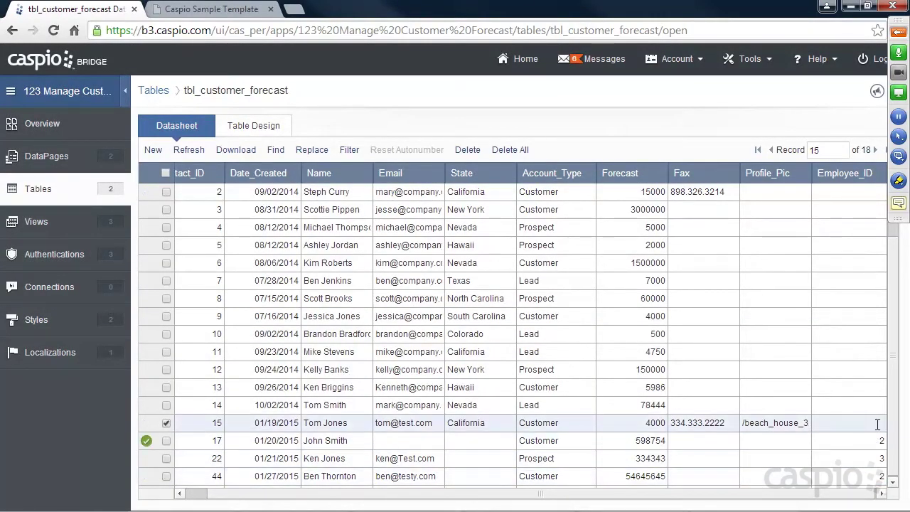
text(2)
click(879, 406)
text(2)
click(878, 388)
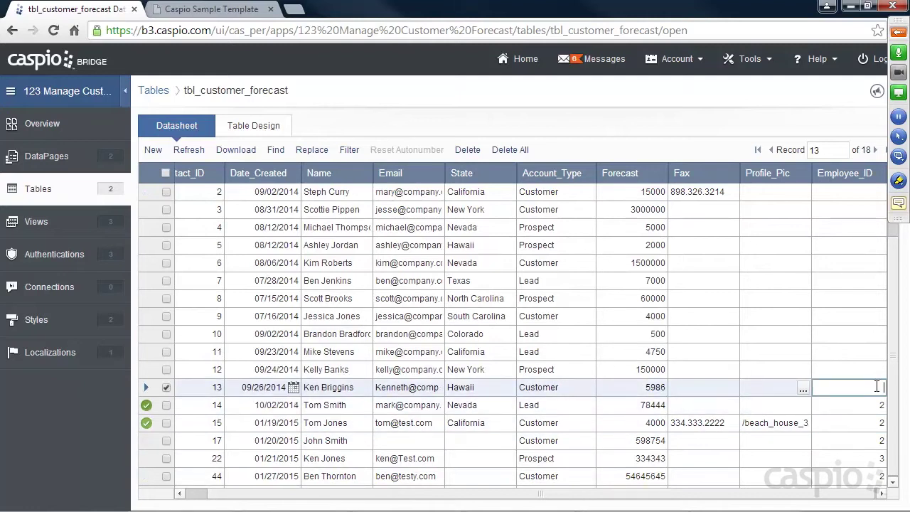
text(3)
click(870, 367)
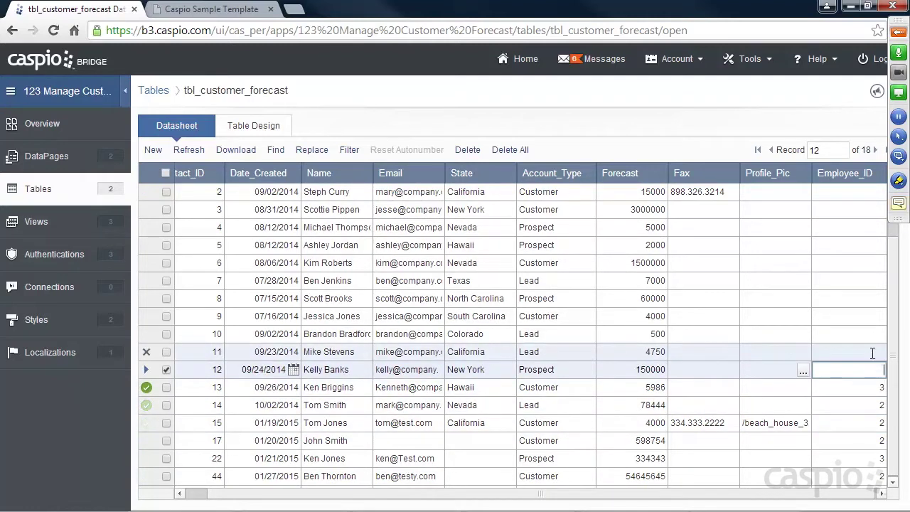
click(877, 351)
text(3)
click(881, 371)
text(3)
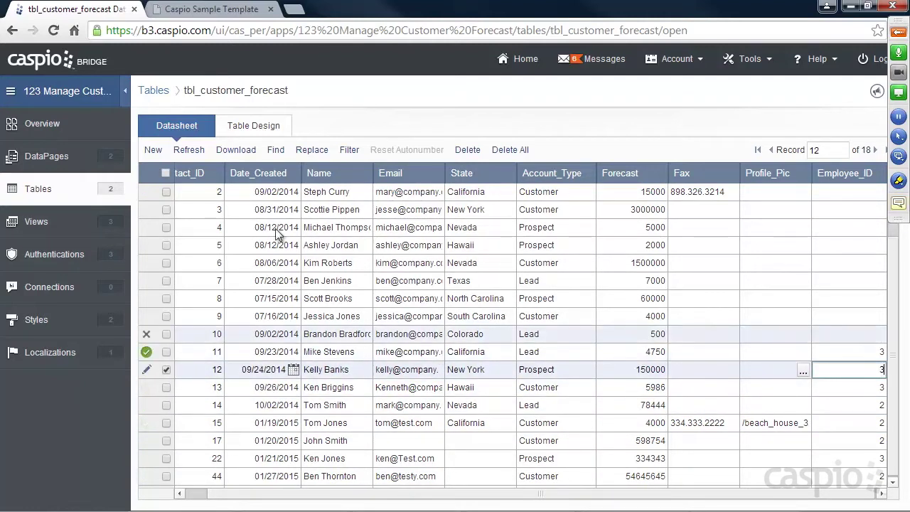
Leave the datasheet and reload the portal's search results.
click(50, 190)
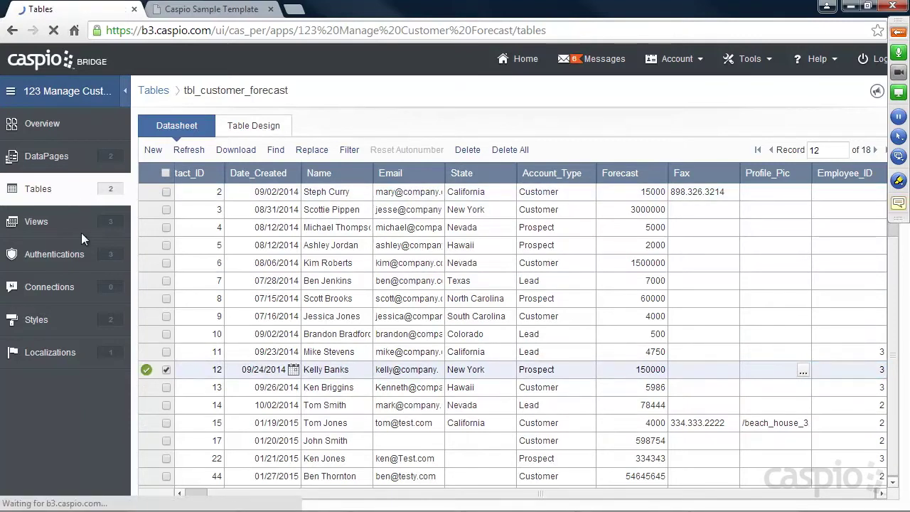
click(197, 9)
click(53, 30)
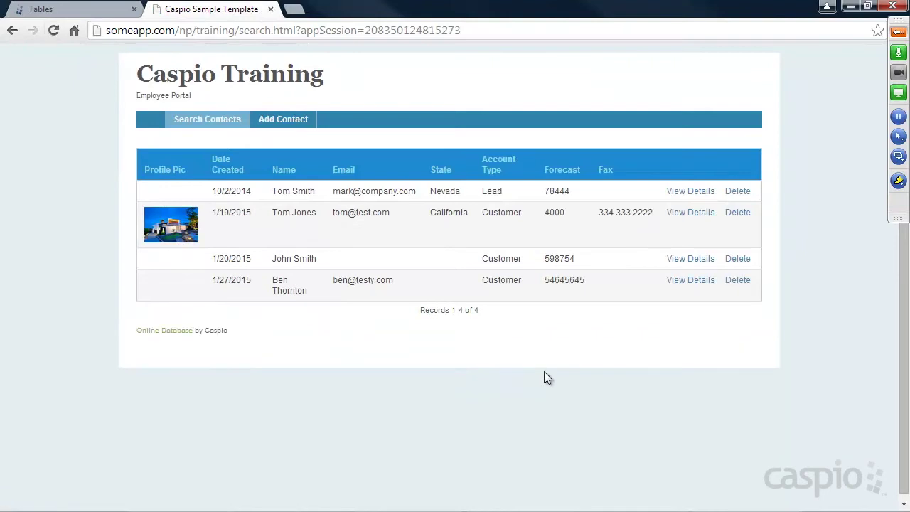
Log out of the portal and log back in with a different employee's email.
click(285, 124)
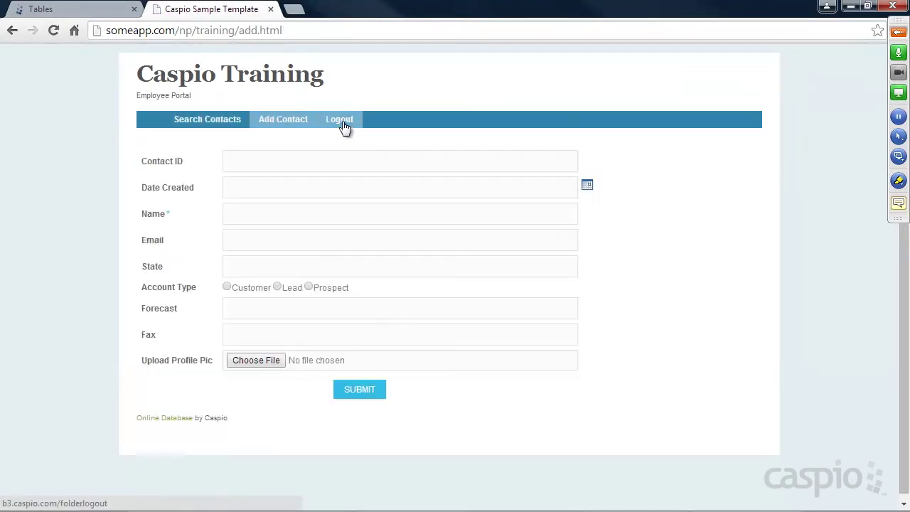
click(338, 121)
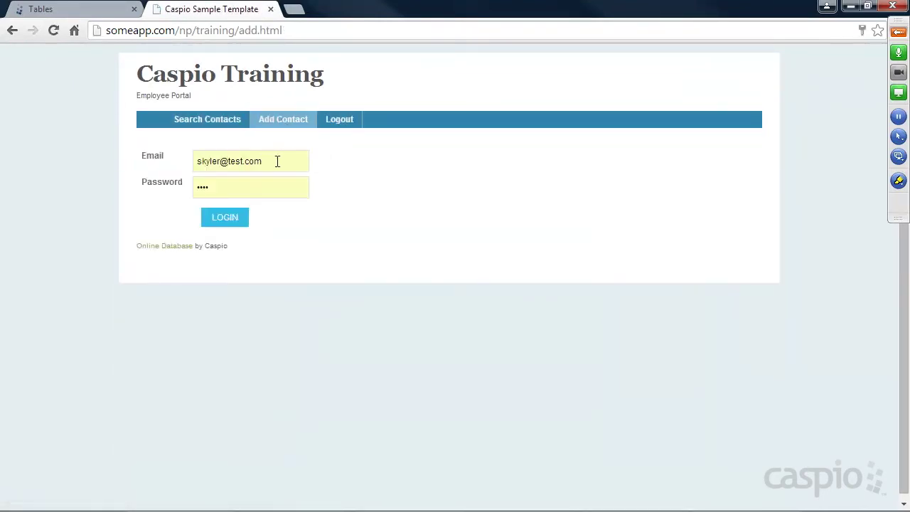
click(278, 161)
text(jesse@test.com)
key(Tab)
key(Return)
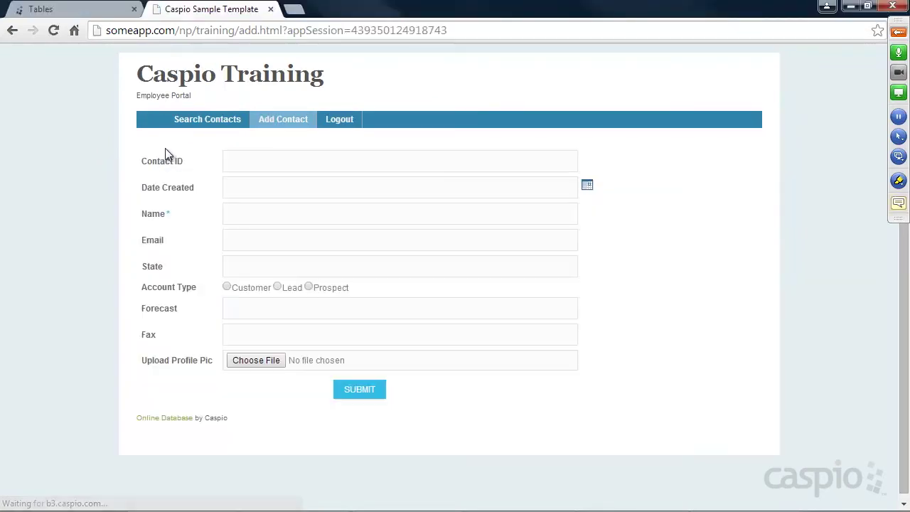
Search contacts to confirm only this employee's four records appear, then return to Bridge Tables.
click(198, 122)
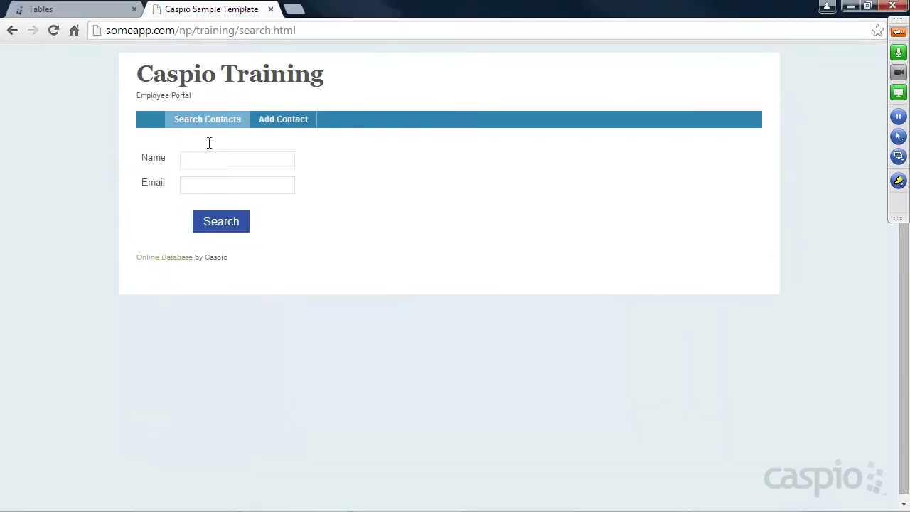
click(216, 223)
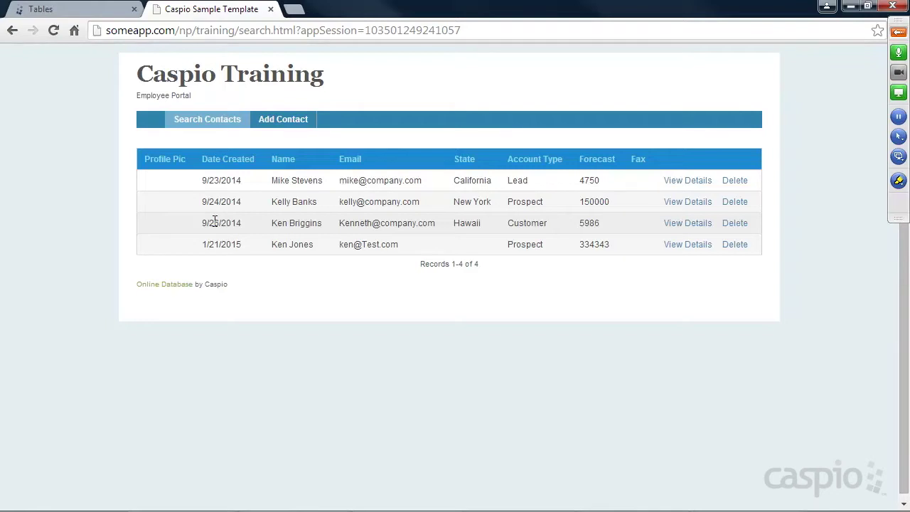
click(75, 12)
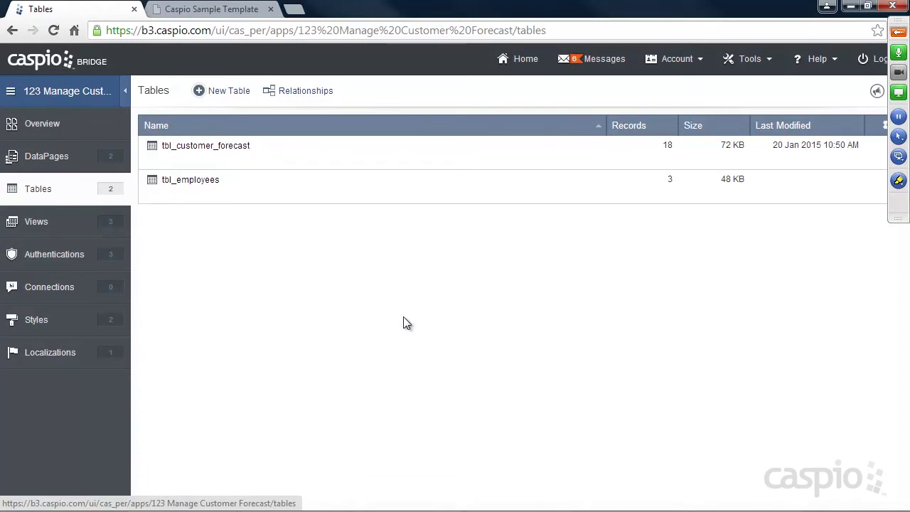
Open the DataPages list from the left sidebar.
click(39, 157)
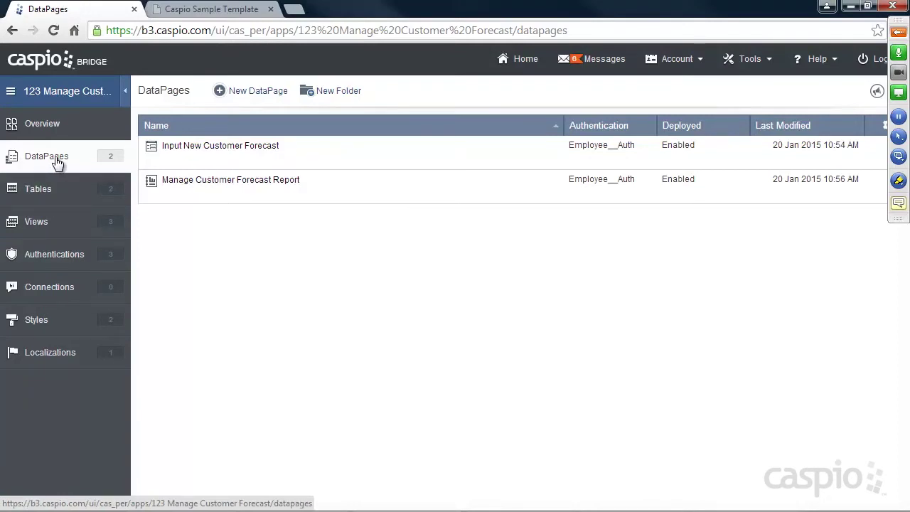
Add three new DataPage folders named Employee, Manager and All Access.
click(347, 96)
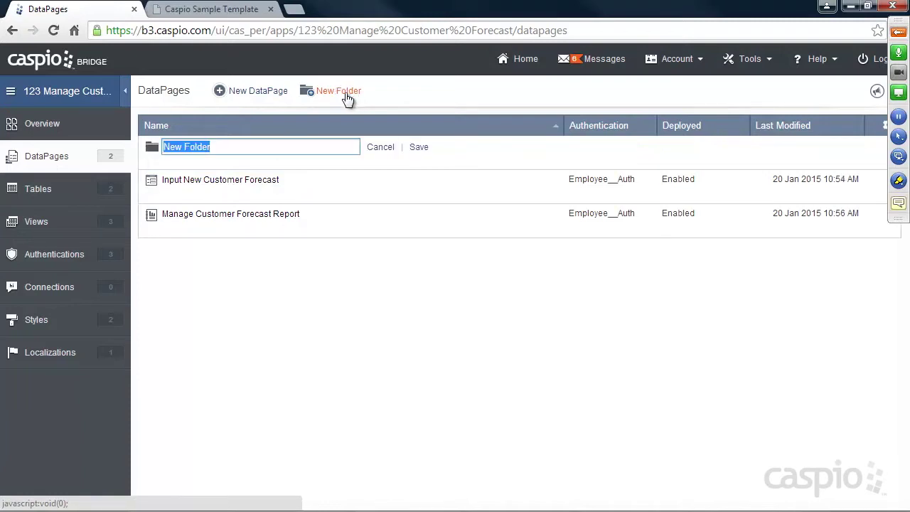
text(Employee)
click(419, 147)
click(337, 91)
text(Mana)
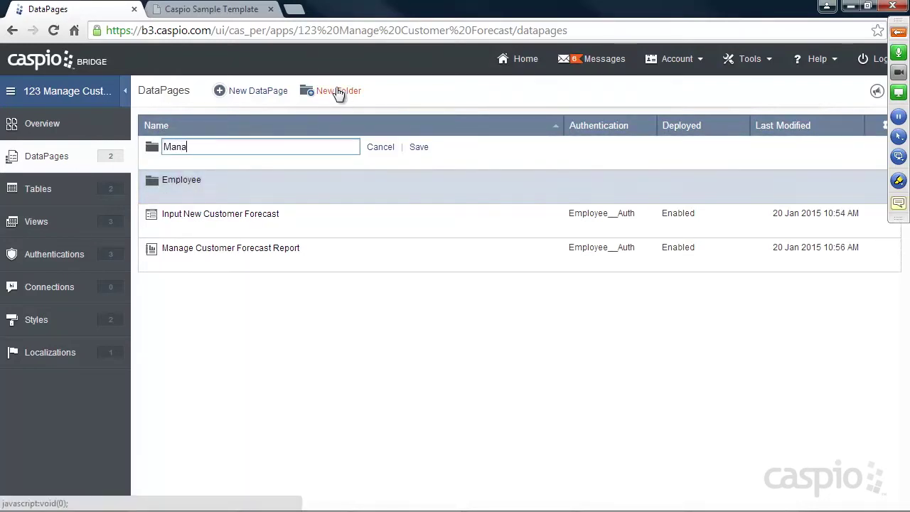
text(ger)
click(425, 147)
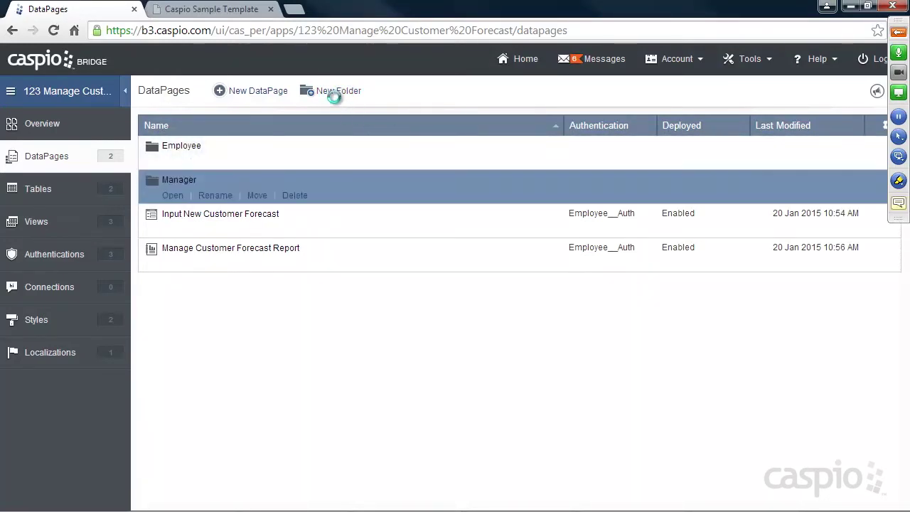
click(334, 98)
text(All Access user)
key(BackSpace)
key(BackSpace)
key(BackSpace)
click(421, 146)
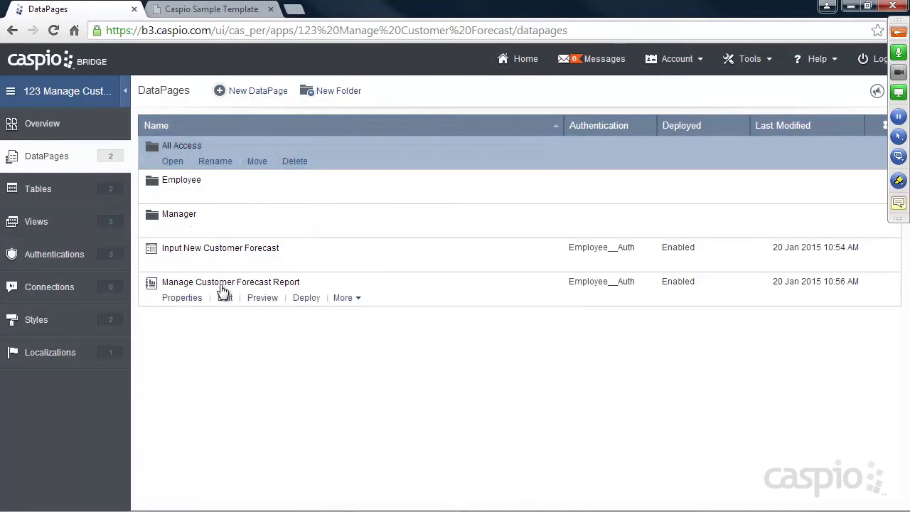
Inspect the properties of Input New Customer Forecast and Manage Customer Forecast Report.
click(178, 263)
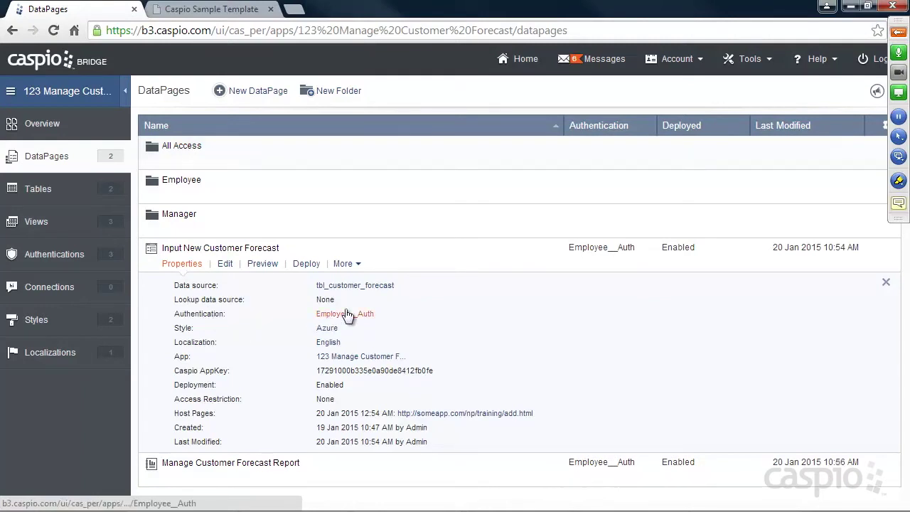
click(184, 264)
click(185, 298)
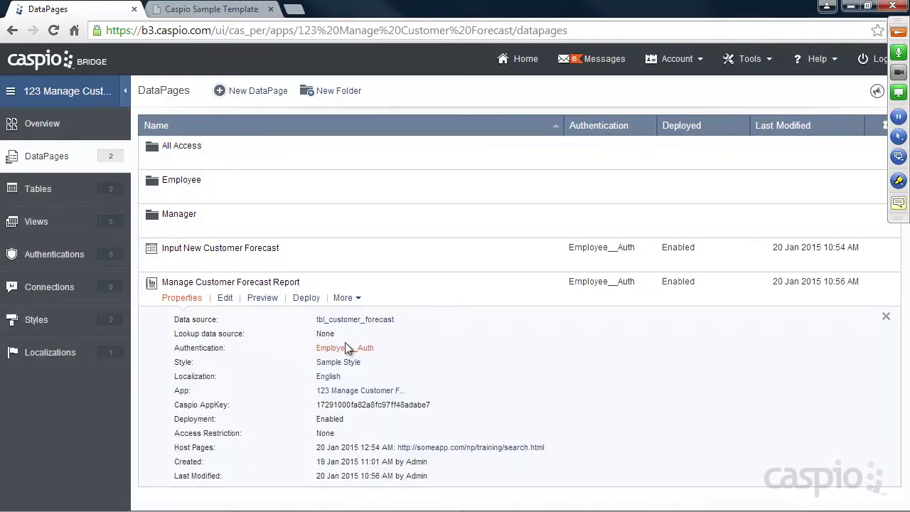
click(183, 298)
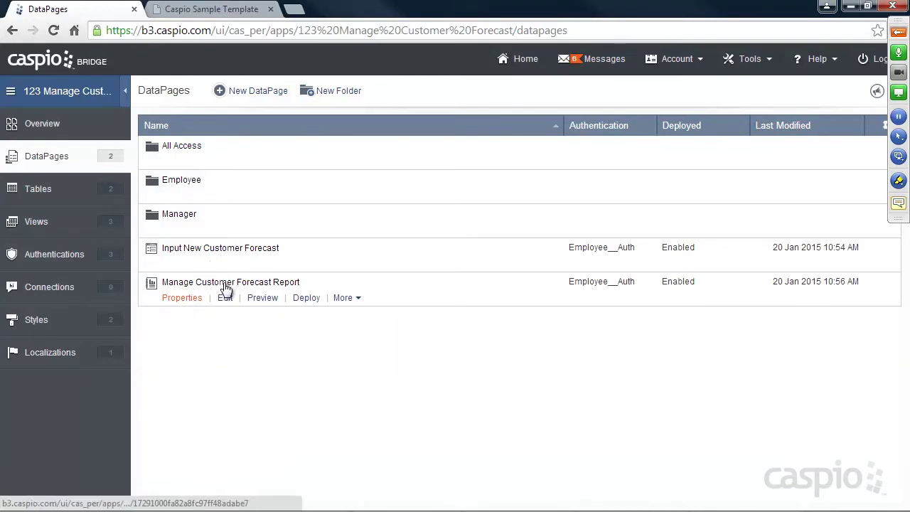
Bring up the More actions for Input New Customer Forecast.
mouse_move(199, 183)
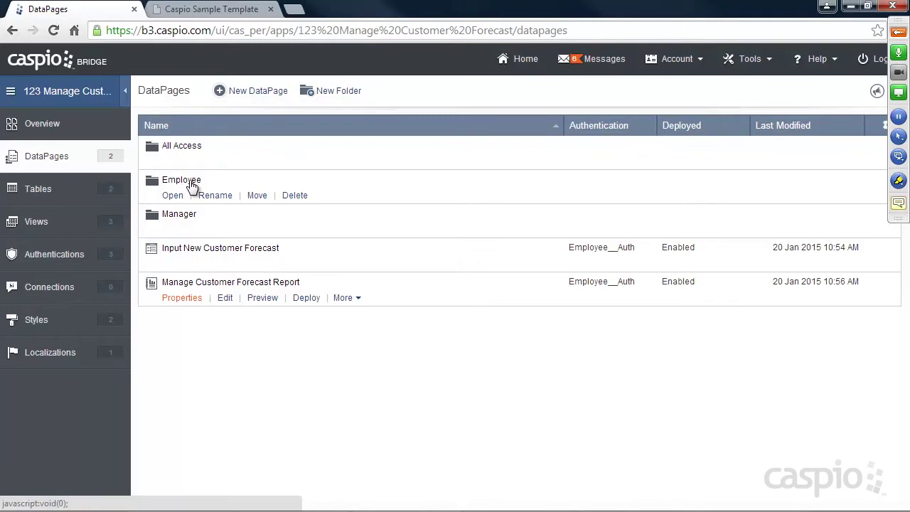
mouse_move(190, 164)
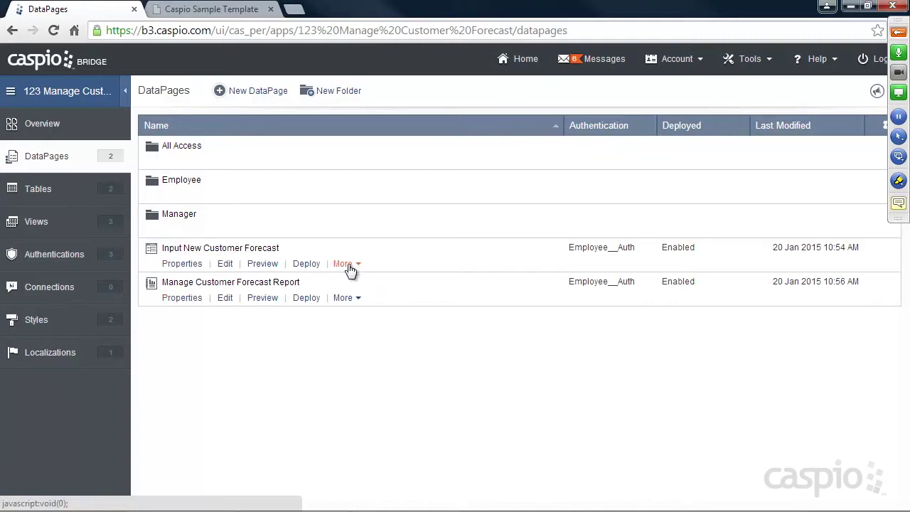
click(348, 264)
Move the Input New Customer Forecast DataPage into the Employee folder.
click(355, 331)
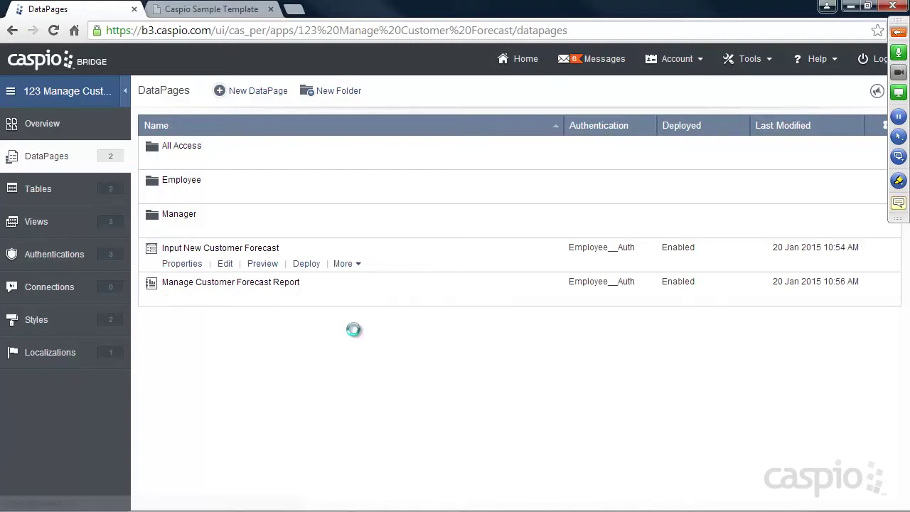
click(279, 230)
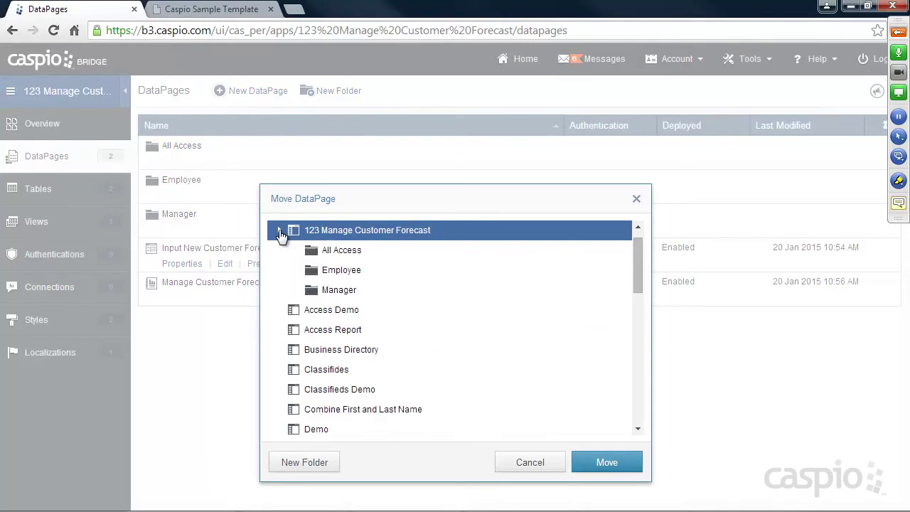
click(334, 271)
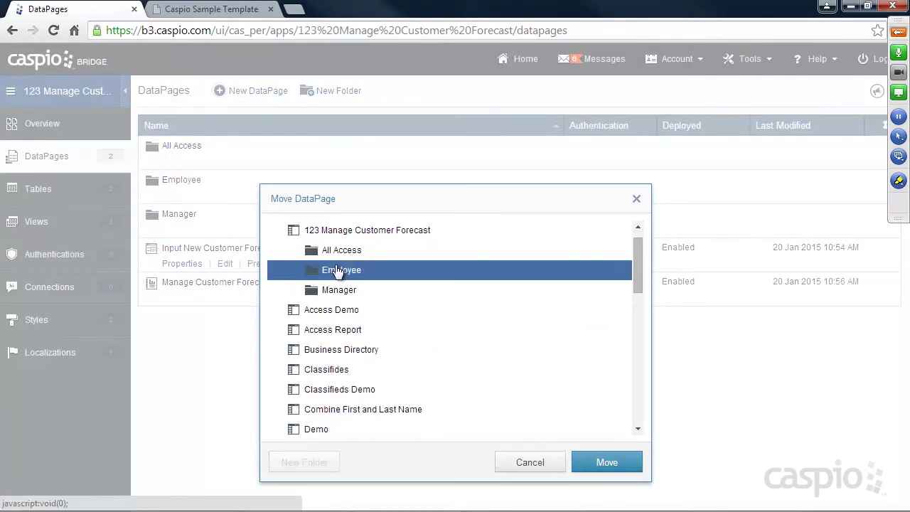
click(604, 463)
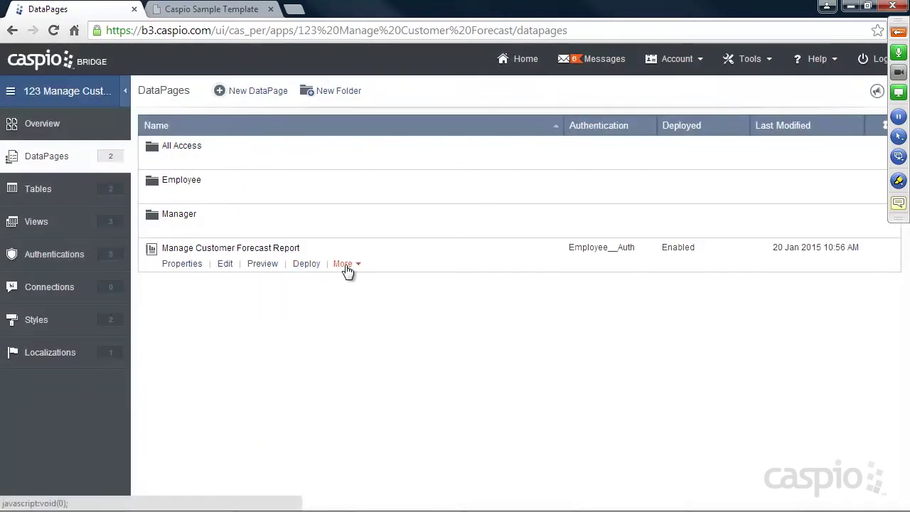
Move the Manage Customer Forecast Report into the Employee folder.
click(344, 263)
click(353, 328)
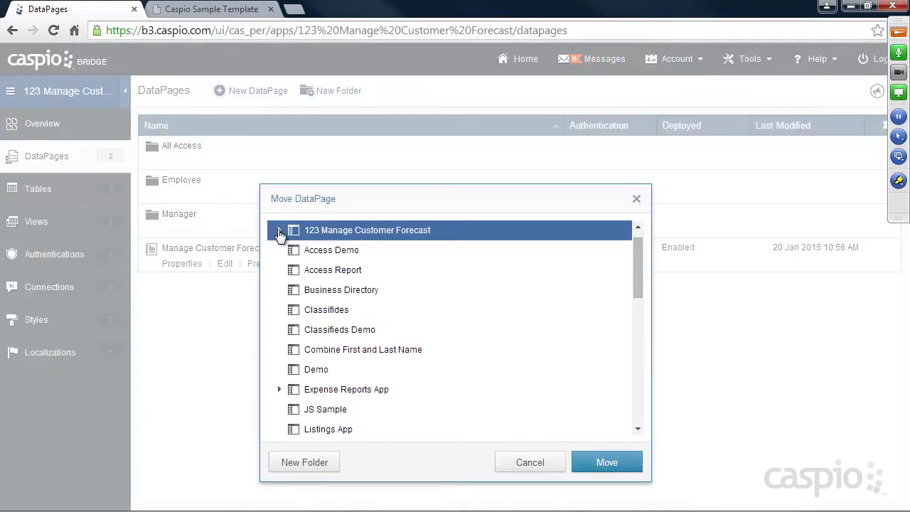
click(278, 231)
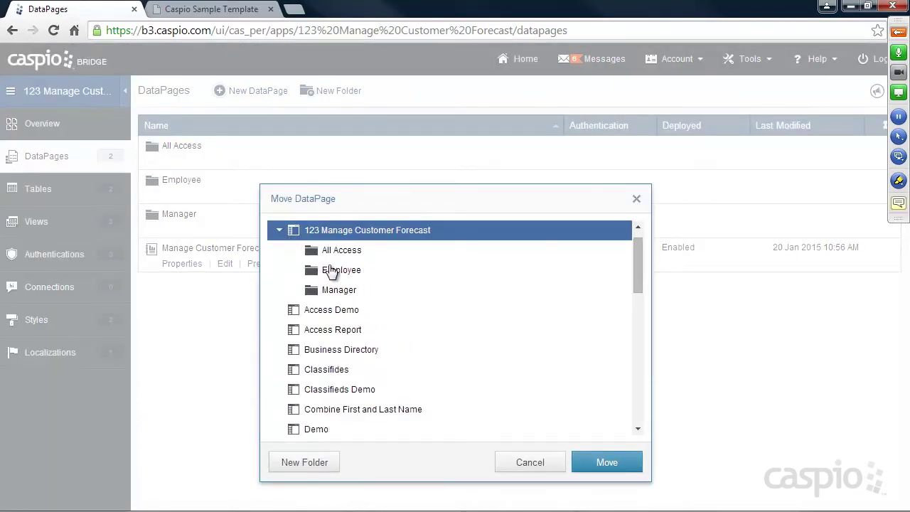
click(331, 270)
key(Return)
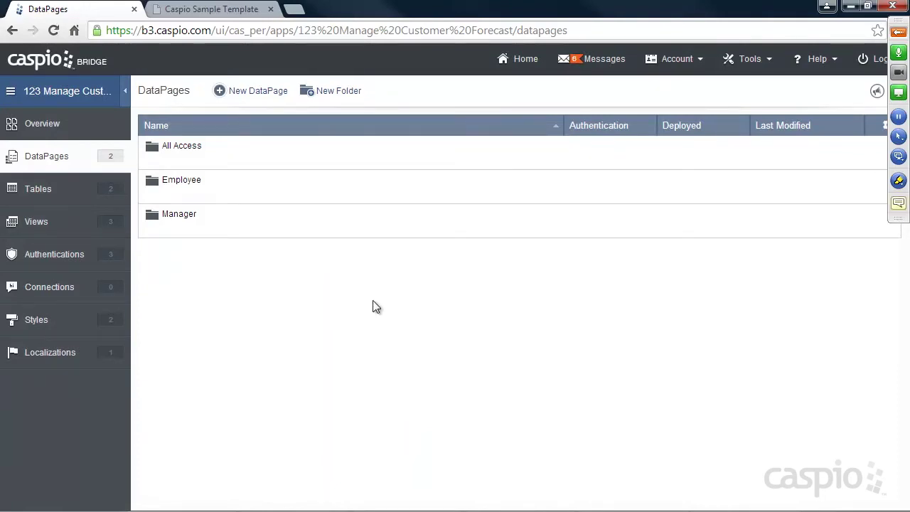
Open the Employee, All Access and Manager folders to check their contents.
click(178, 195)
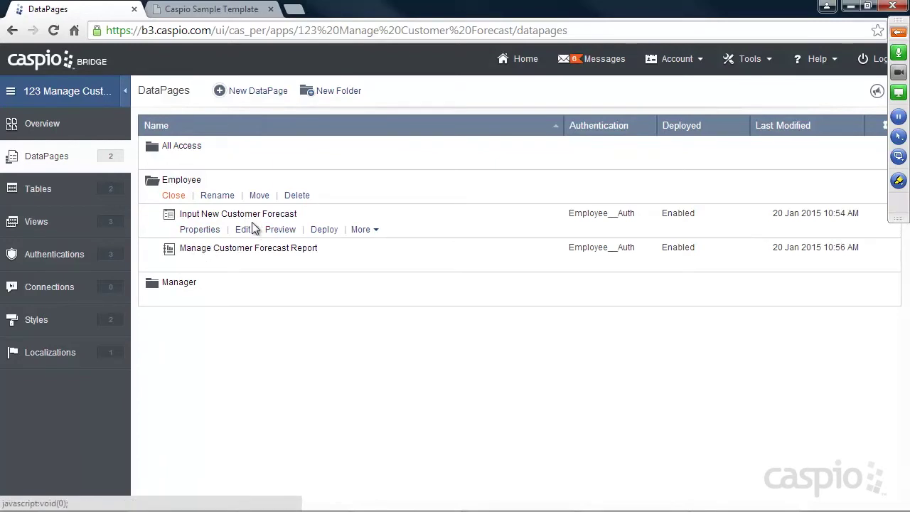
click(173, 195)
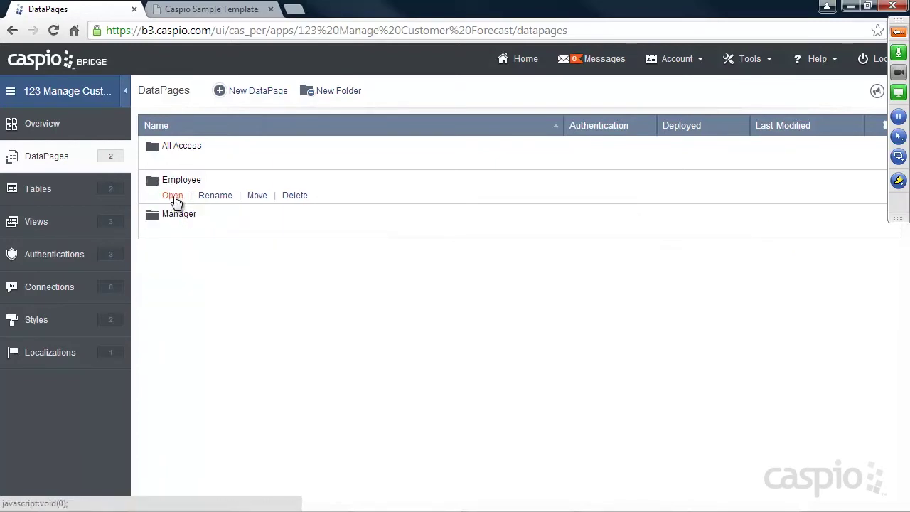
click(174, 162)
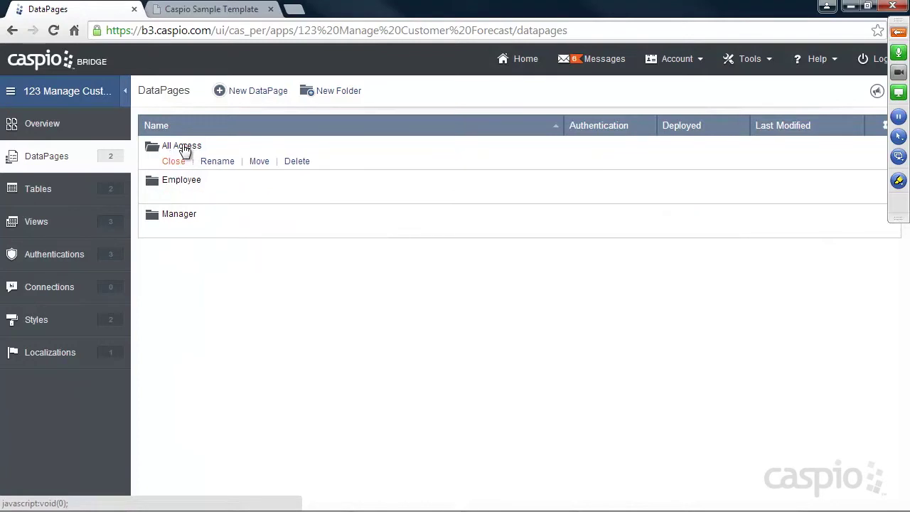
click(174, 161)
click(174, 229)
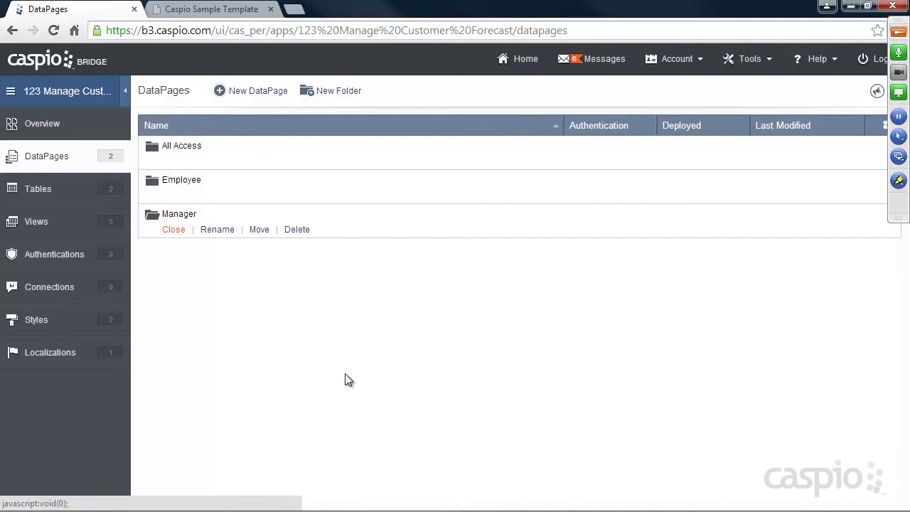
mouse_move(684, 506)
click(740, 501)
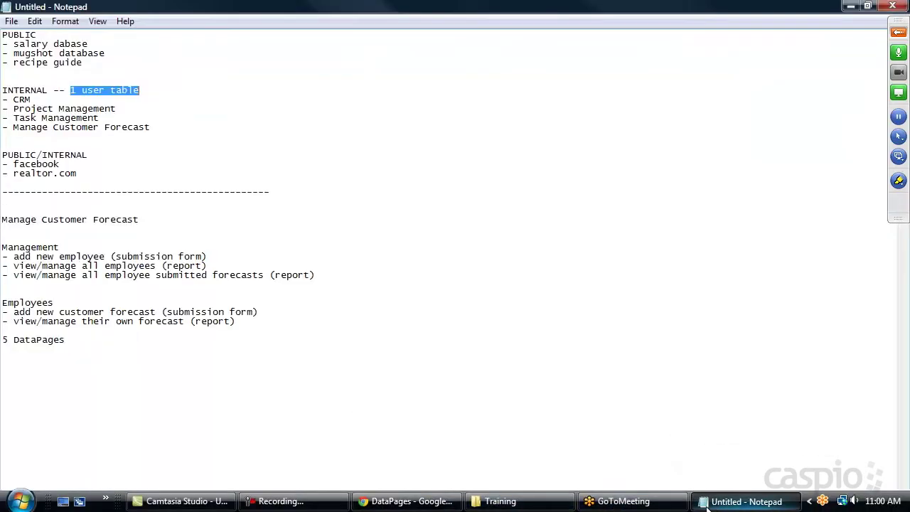
click(12, 254)
drag(65, 248, 86, 247)
drag(12, 256, 210, 257)
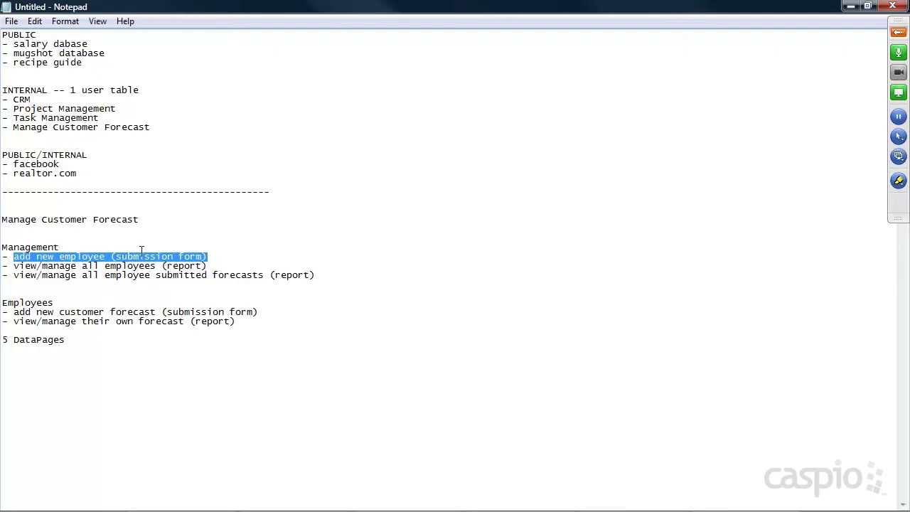
click(852, 9)
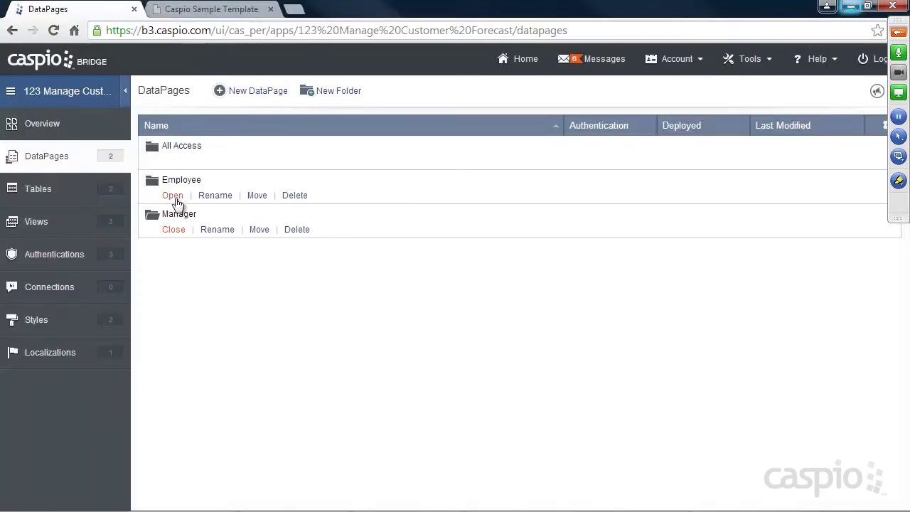
Start a new Submission Form DataPage on tbl_employees in the Manager folder.
click(263, 95)
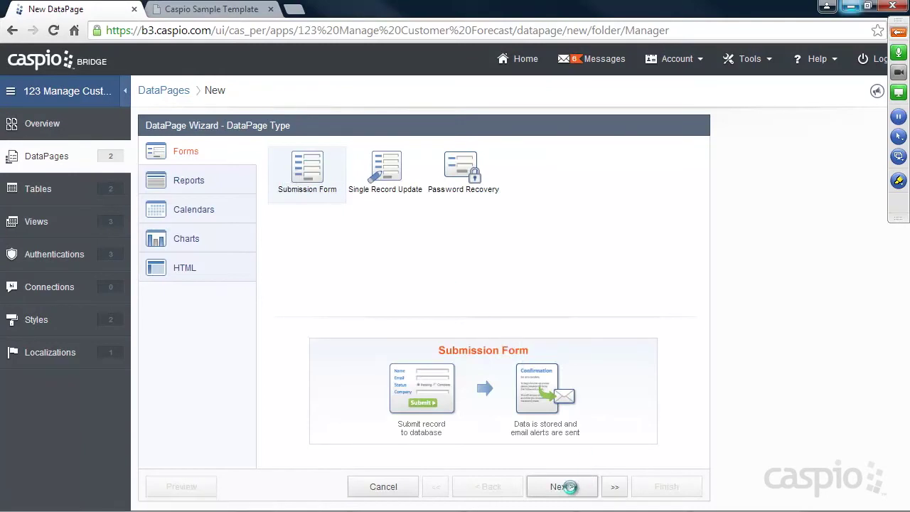
click(562, 486)
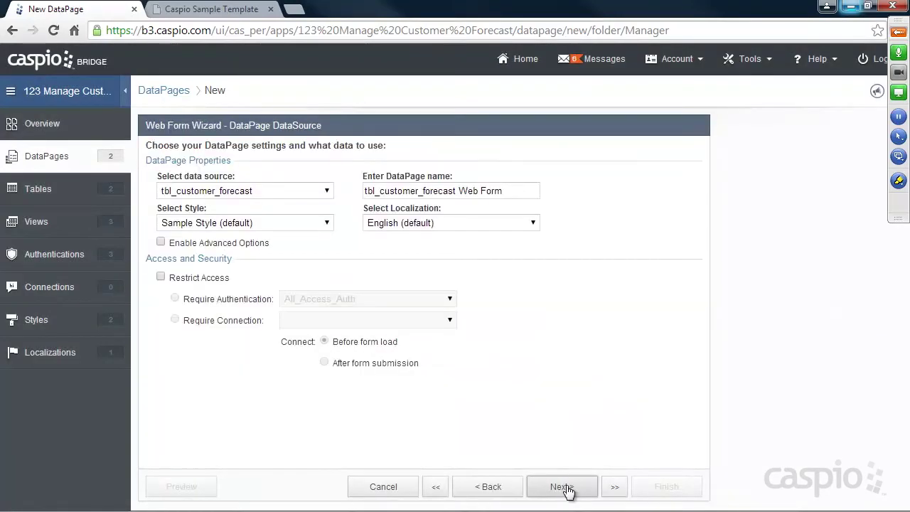
click(327, 191)
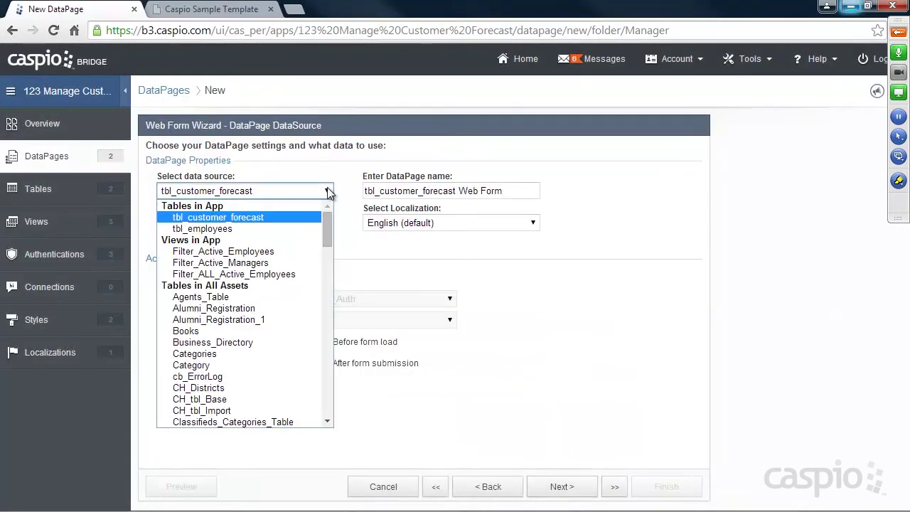
click(236, 229)
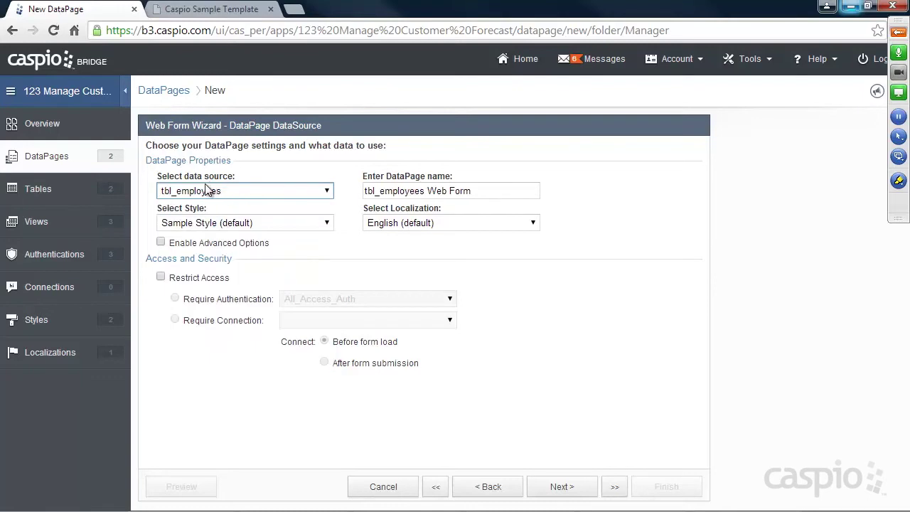
Name the form Add New Employee and restrict access to Manager__Auth.
drag(491, 190, 331, 187)
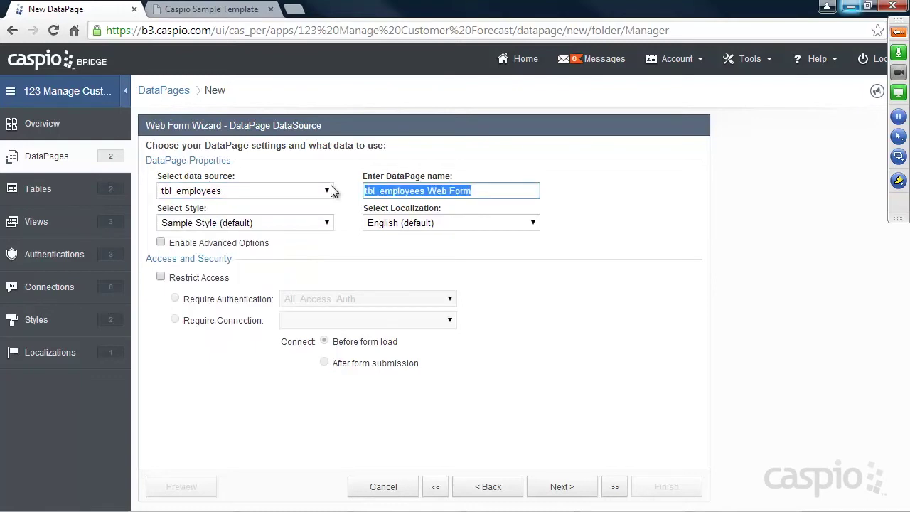
text(Add New Em)
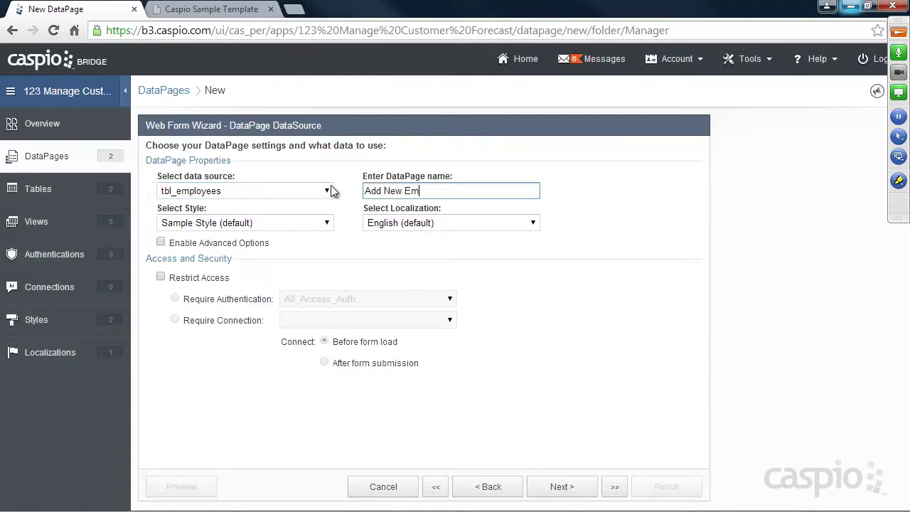
text(ployee)
click(179, 281)
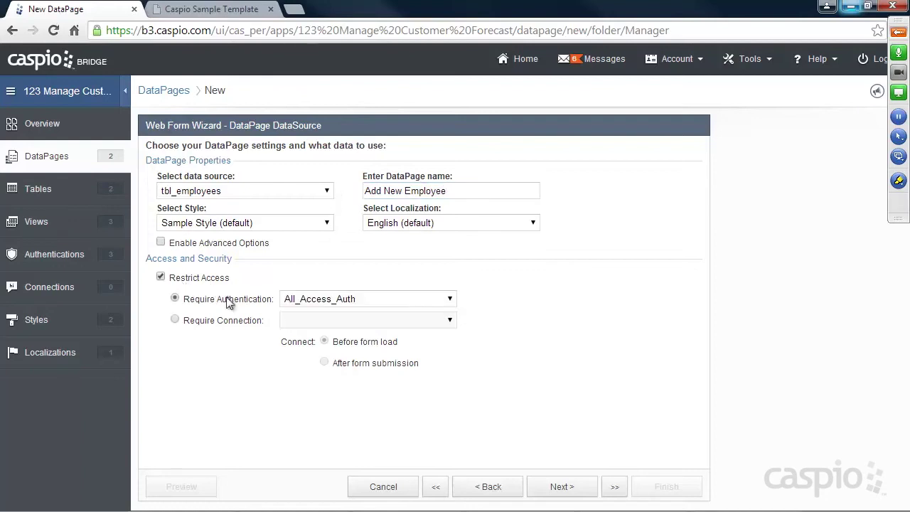
click(354, 302)
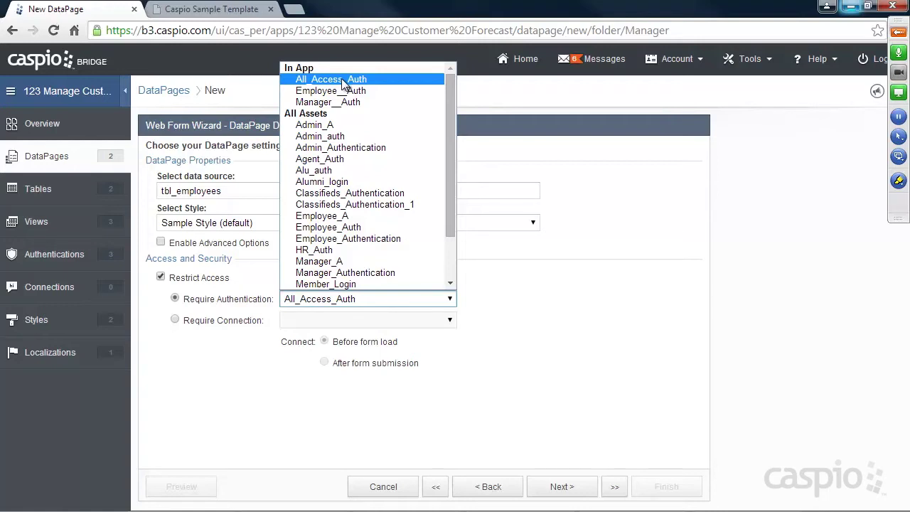
click(337, 102)
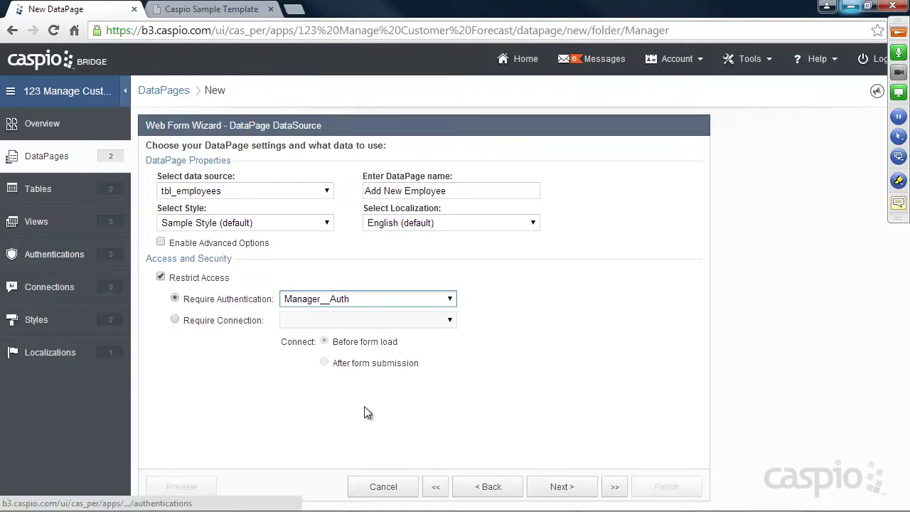
click(572, 488)
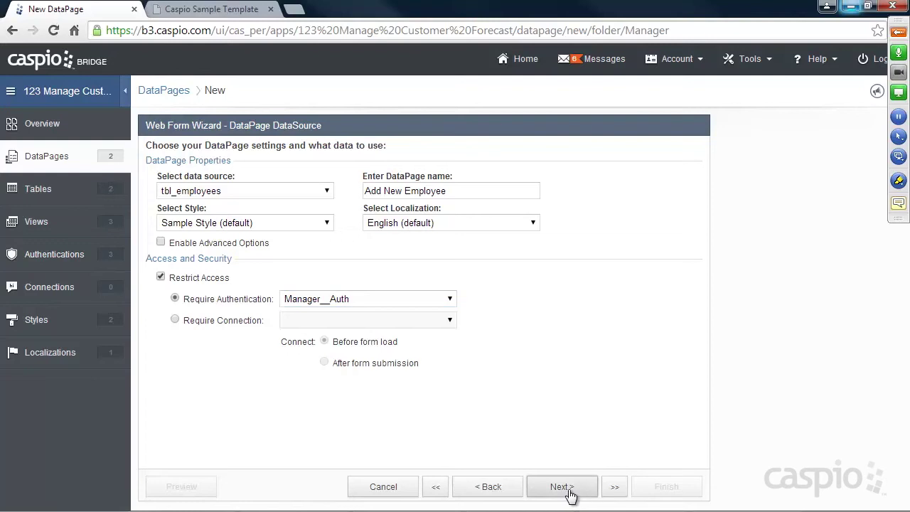
Include all fields, make Name and Password required, and label Password 'Create Password'.
click(432, 292)
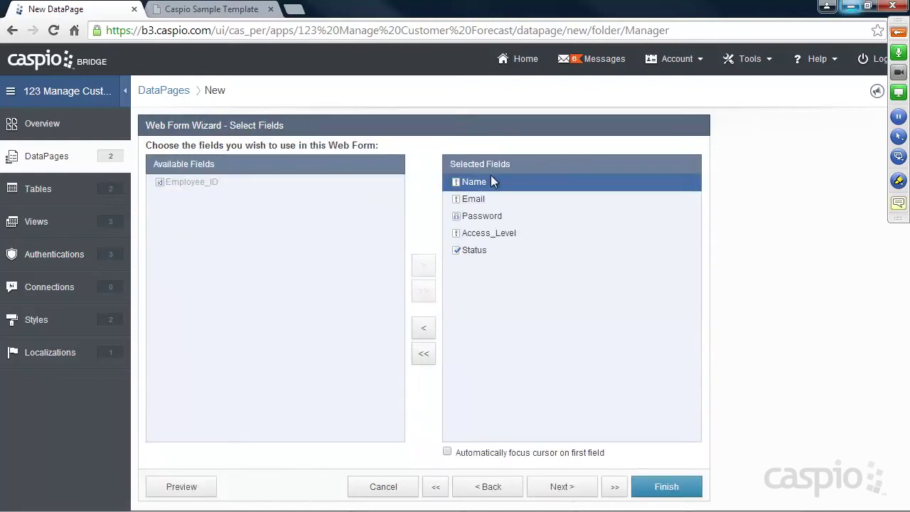
click(575, 486)
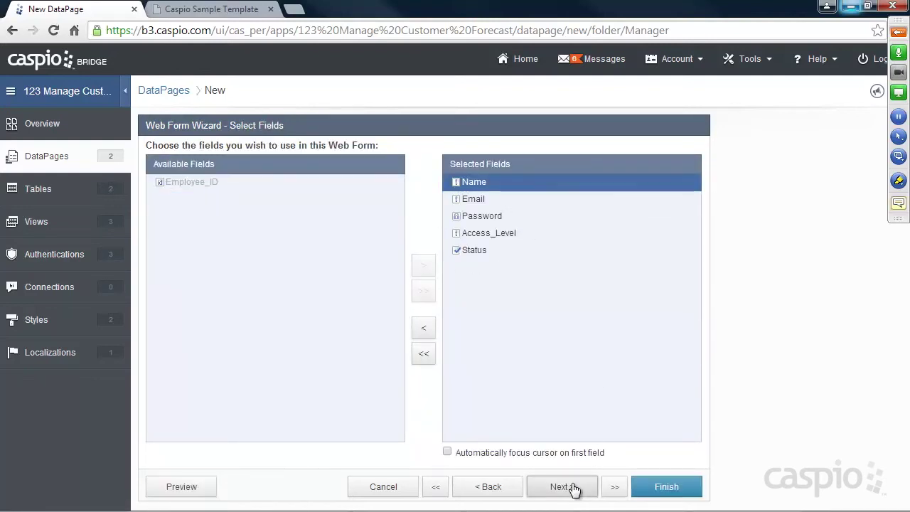
click(399, 255)
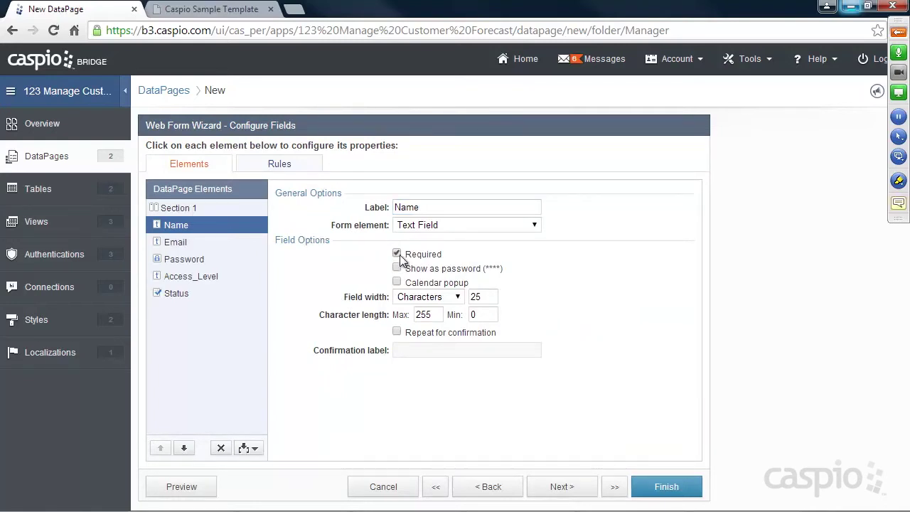
click(167, 243)
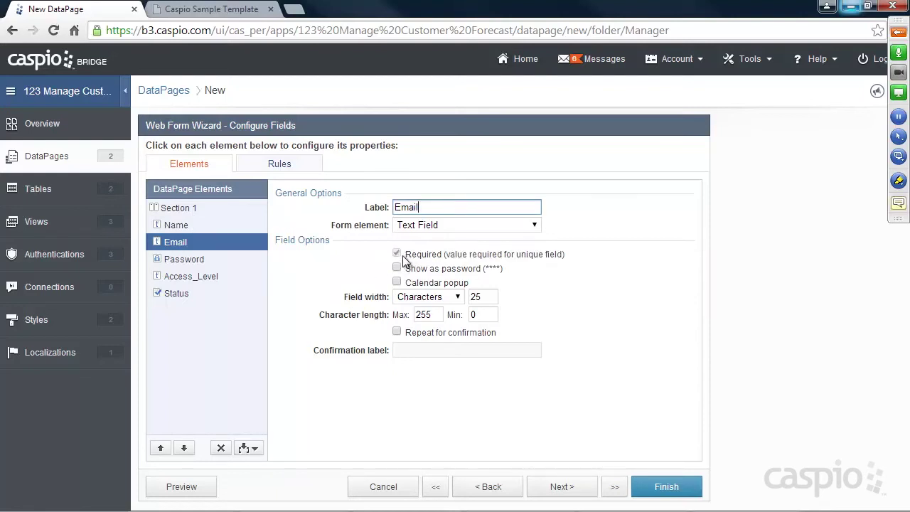
click(205, 260)
click(397, 254)
click(397, 207)
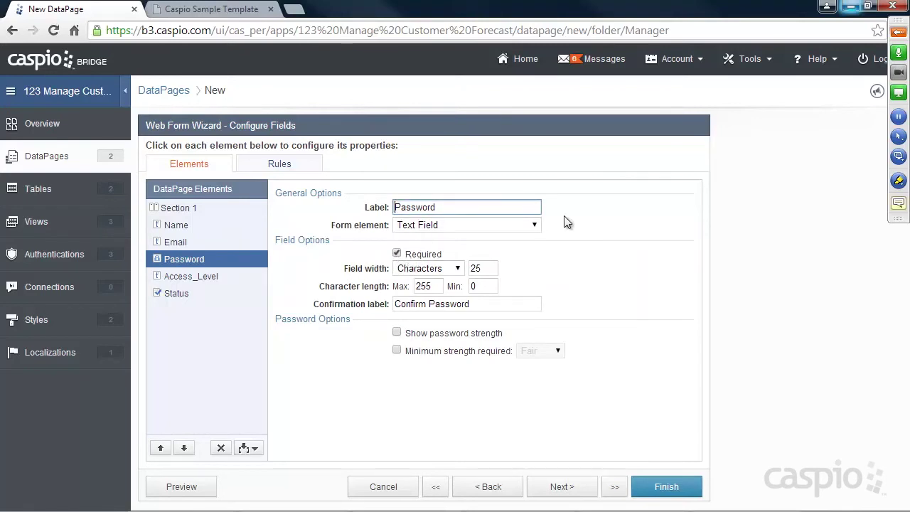
text(Create)
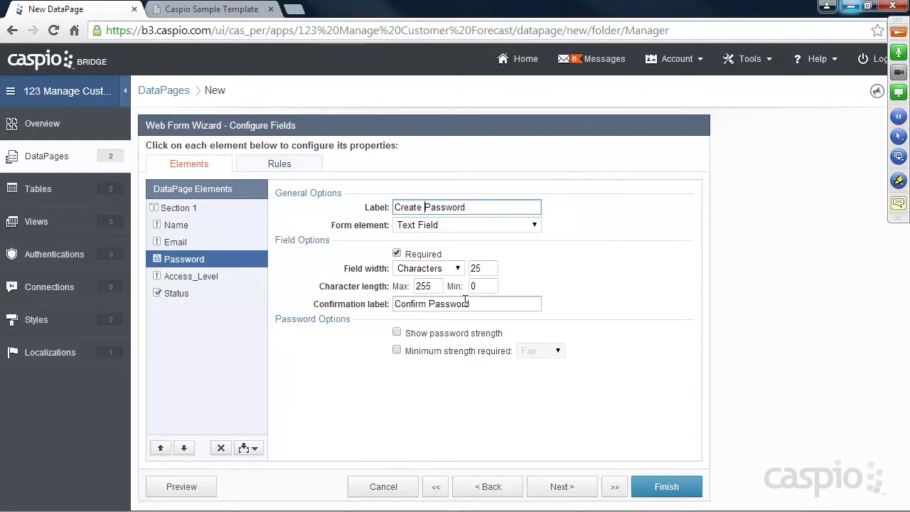
Keep Access_Level a text field, label Status 'Check to allow employee login', and finish.
click(200, 277)
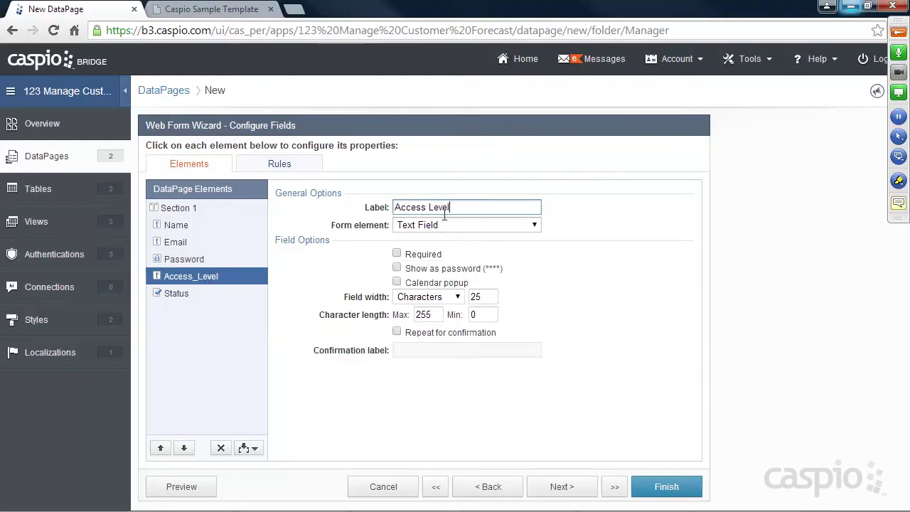
click(472, 226)
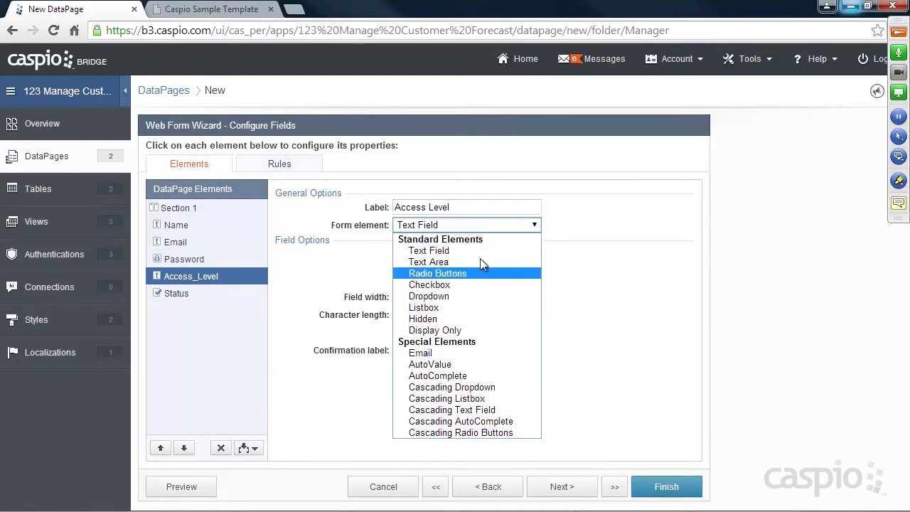
click(585, 221)
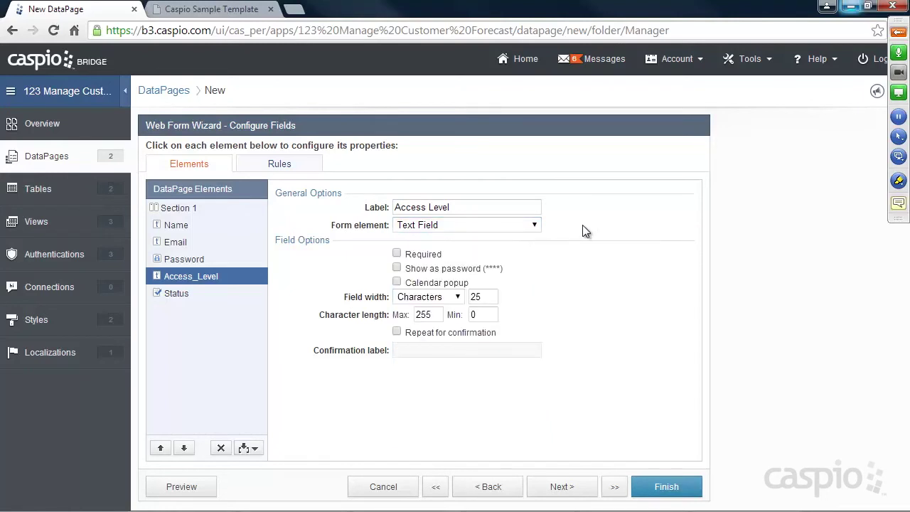
click(232, 292)
click(422, 269)
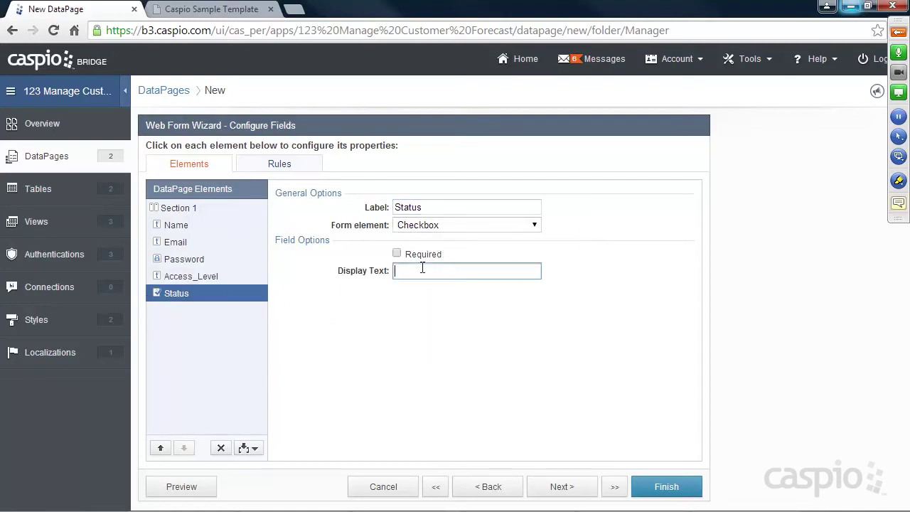
text(Check to allow employee login)
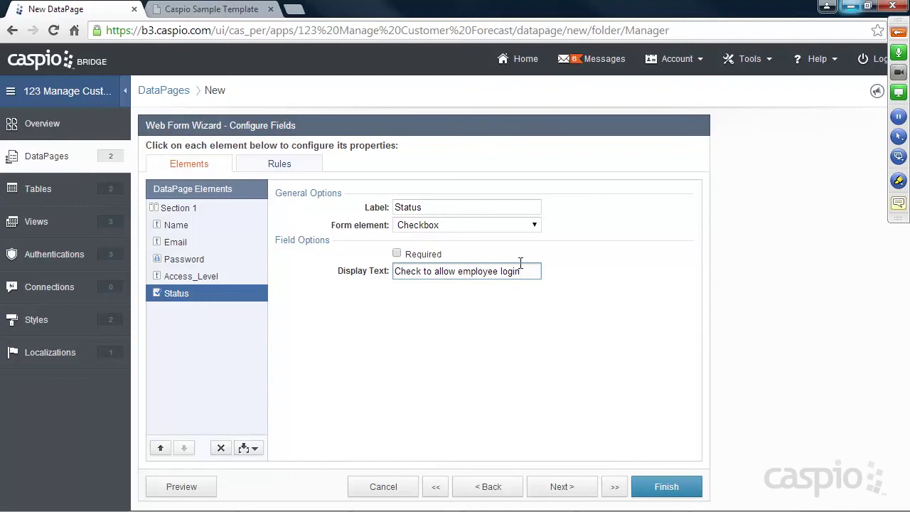
click(671, 485)
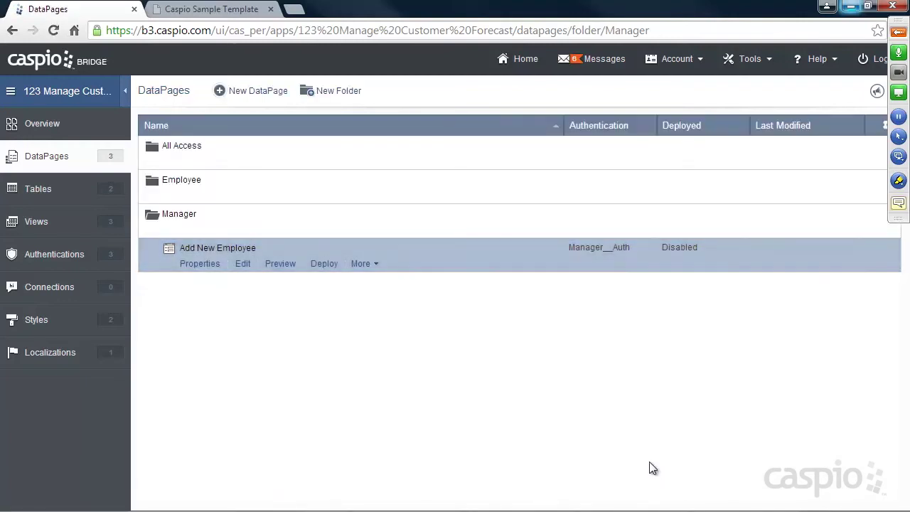
Enable deployment of Add New Employee as a direct URL.
click(324, 264)
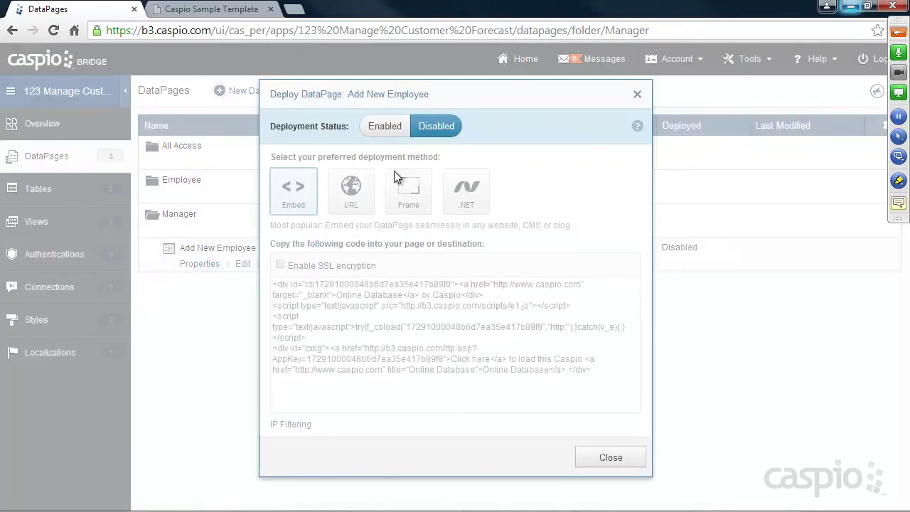
click(382, 126)
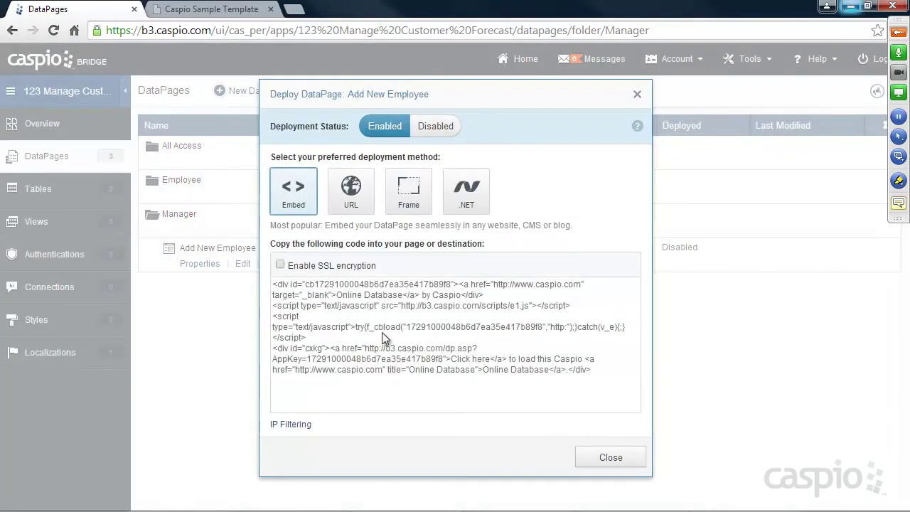
click(347, 213)
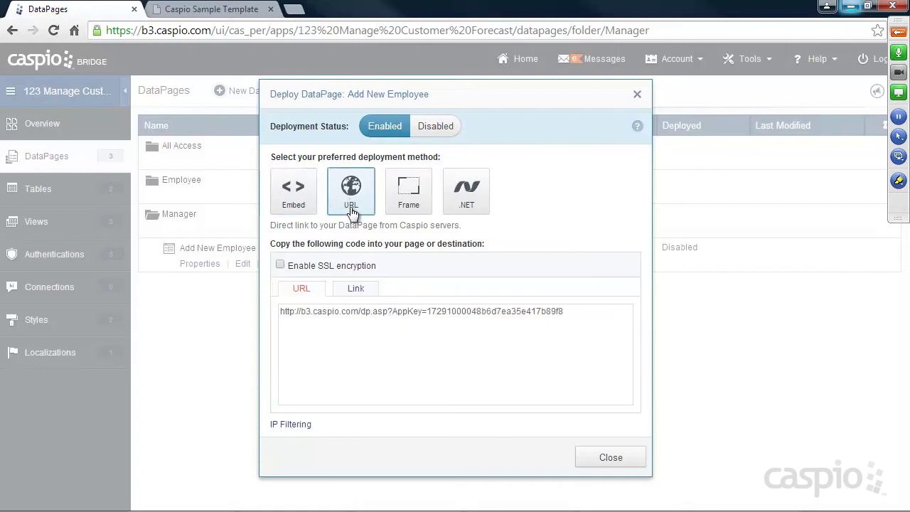
Copy the DataPage URL and load it in a new browser tab.
click(366, 311)
key(ctrl+c)
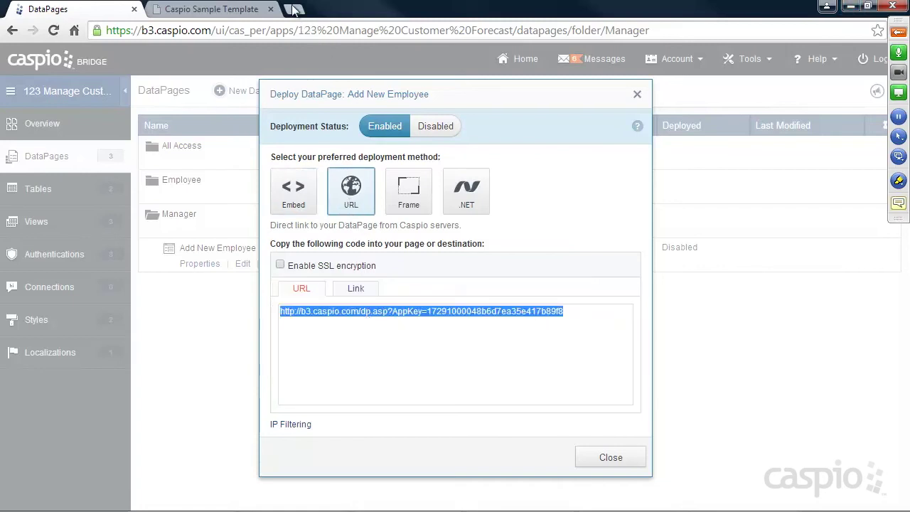
key(ctrl+t)
key(ctrl+v)
key(Return)
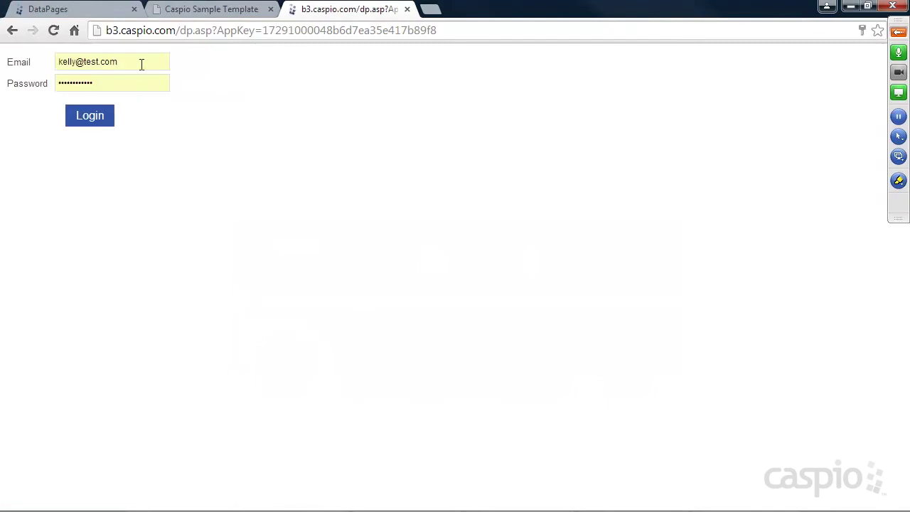
Try logging in with an employee's email and password, which fails authentication.
drag(141, 64, 16, 64)
text(jesse)
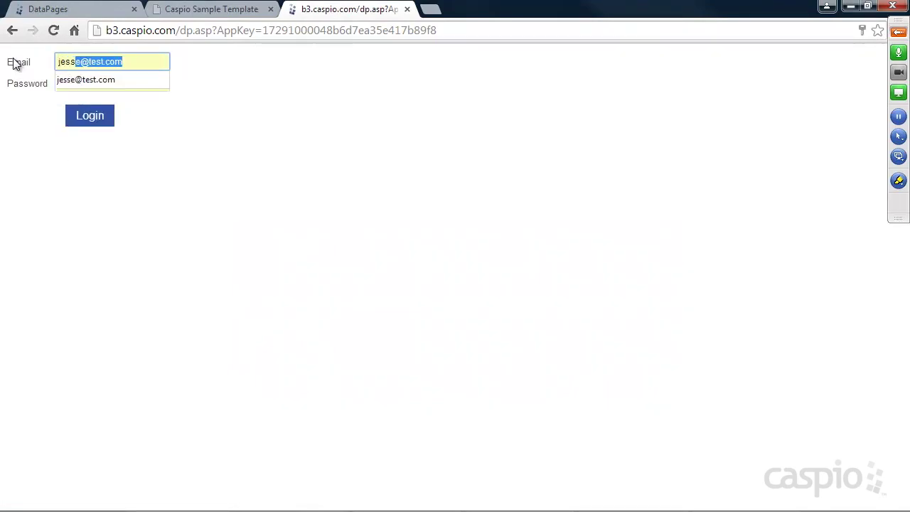
key(Tab)
key(Return)
click(43, 78)
key(ctrl+a)
text(jesse@test.com)
key(Tab)
text(test)
key(Return)
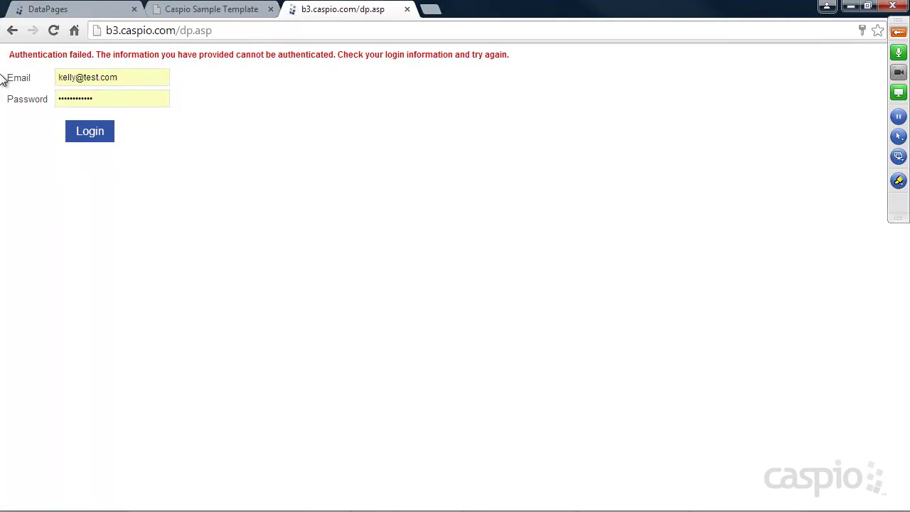
Log in with the manager's email and password instead.
drag(142, 79, 17, 73)
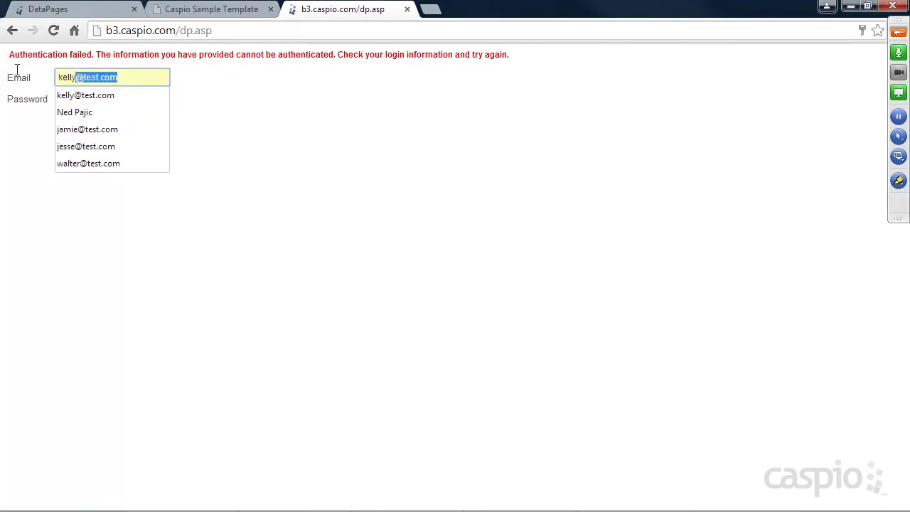
key(BackSpace)
text(walter@test)
key(Tab)
text(test)
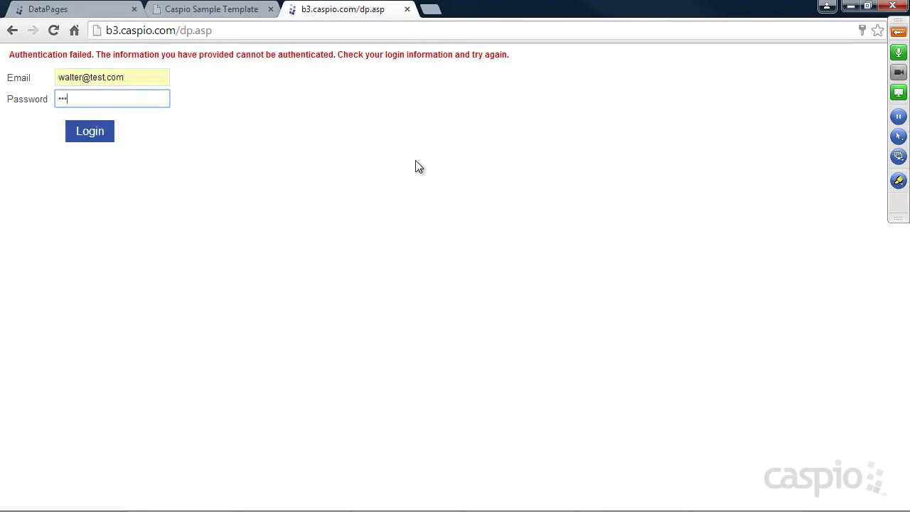
key(Return)
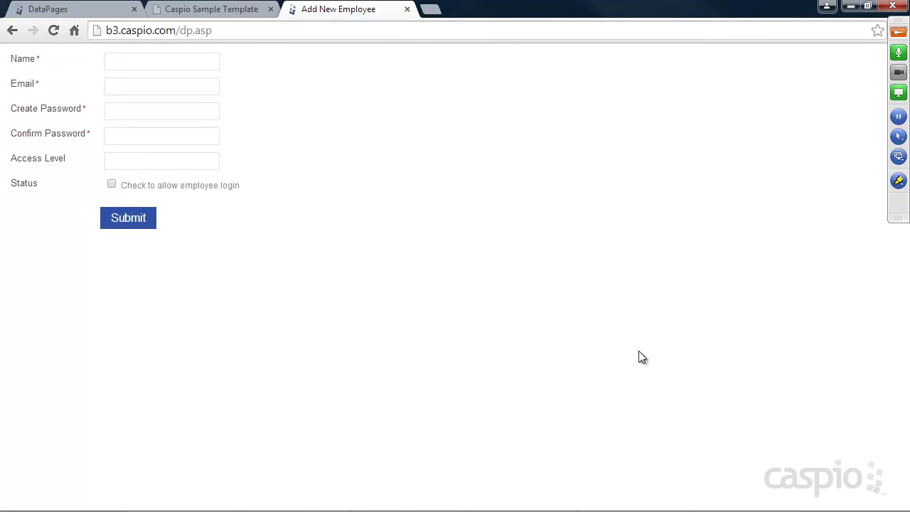
Enter the new employee's name, email, a password twice, and Employee access level.
click(175, 64)
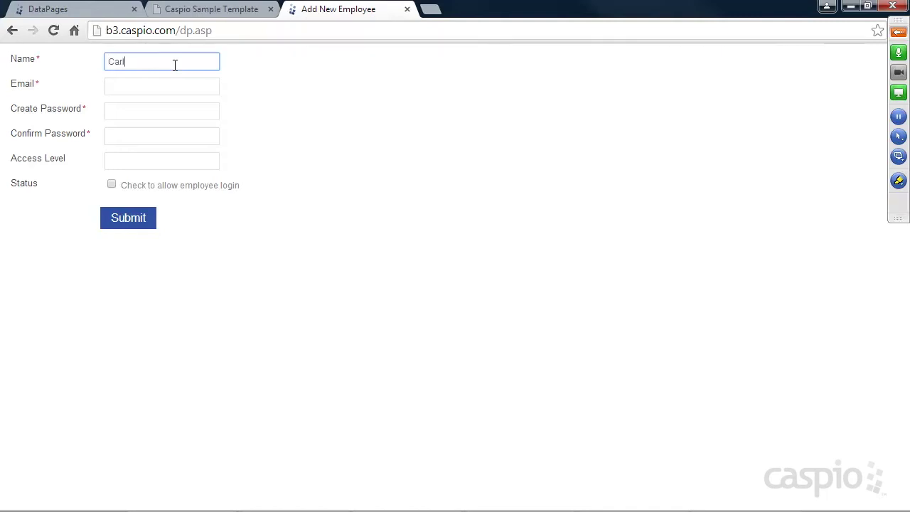
key(Tab)
text(ca)
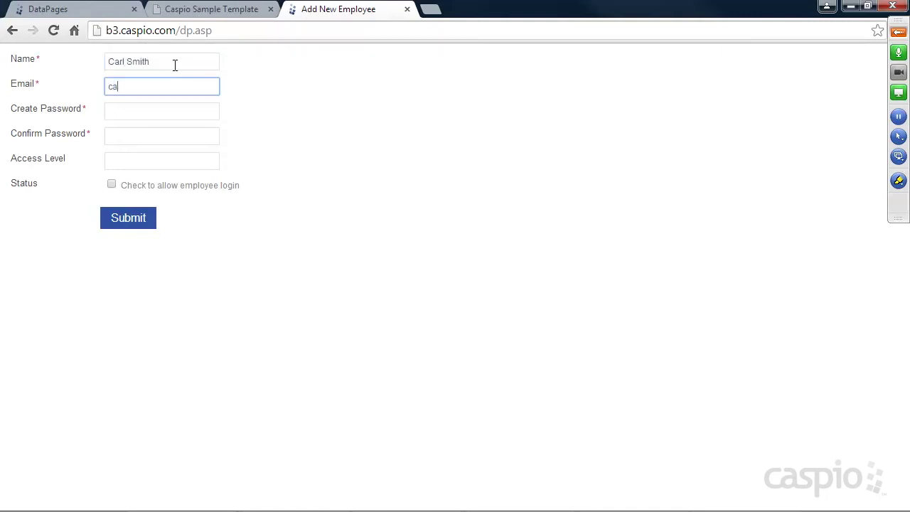
text(rl@company.com)
key(Tab)
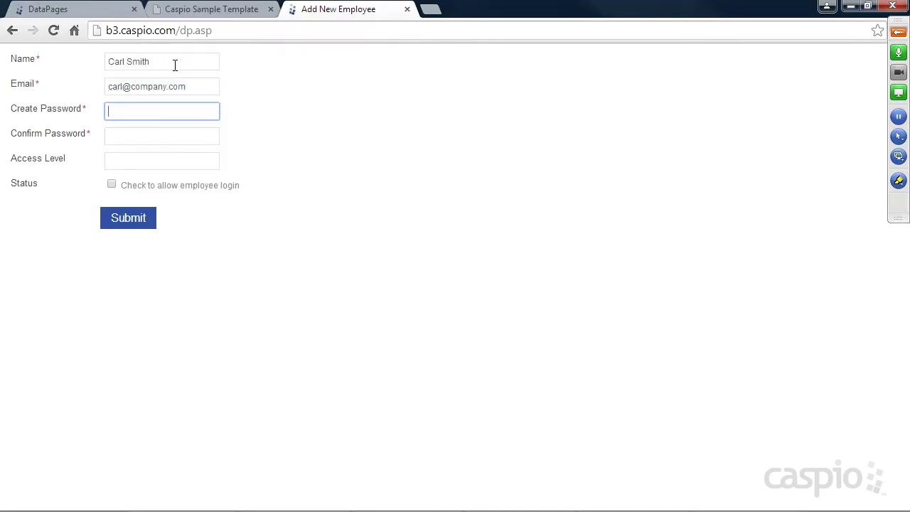
text(1234)
key(Tab)
text(1234)
key(Tab)
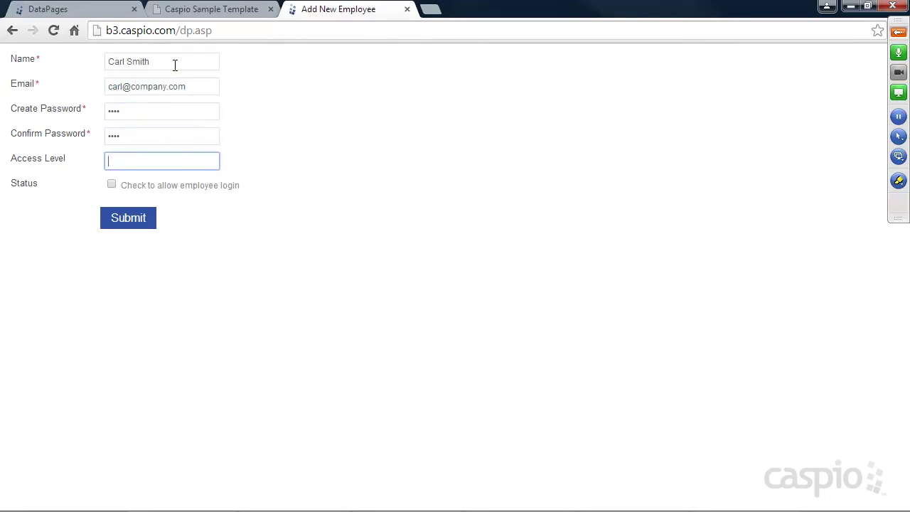
text(Employe)
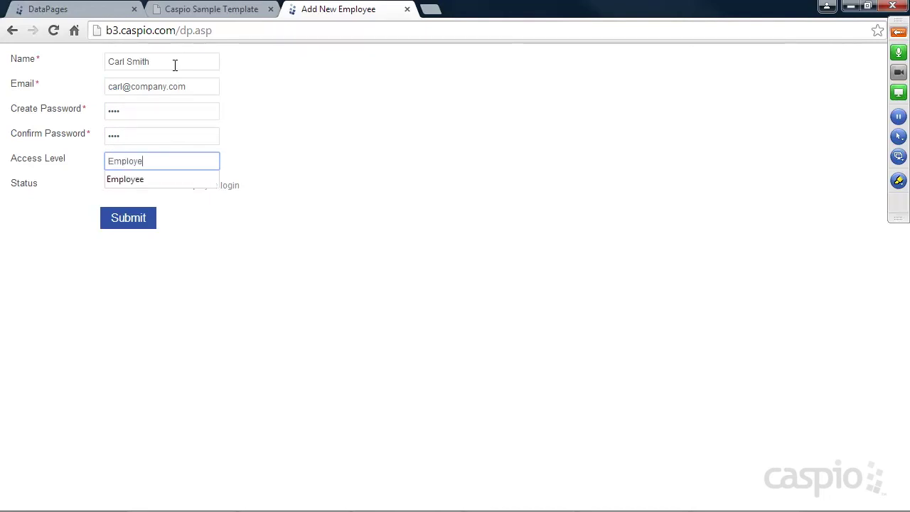
text(e)
Submit the new employee record and save the password in the browser.
click(289, 142)
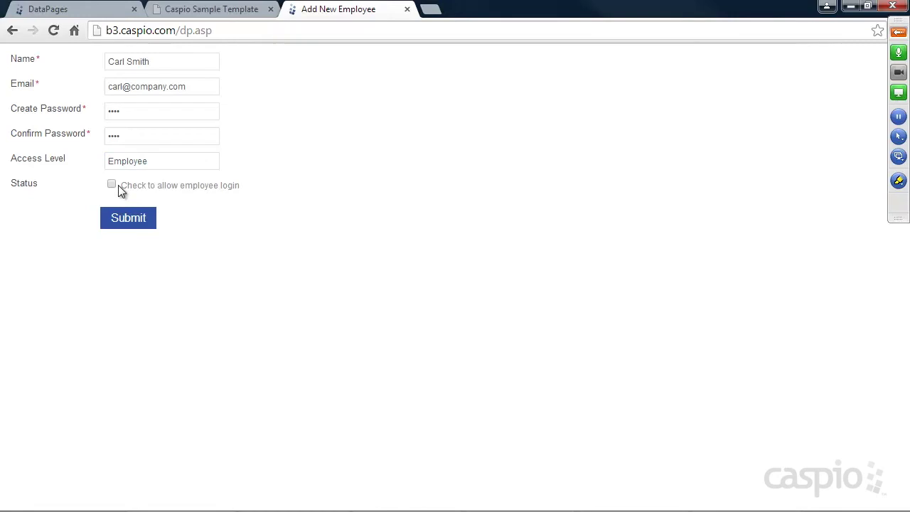
click(121, 217)
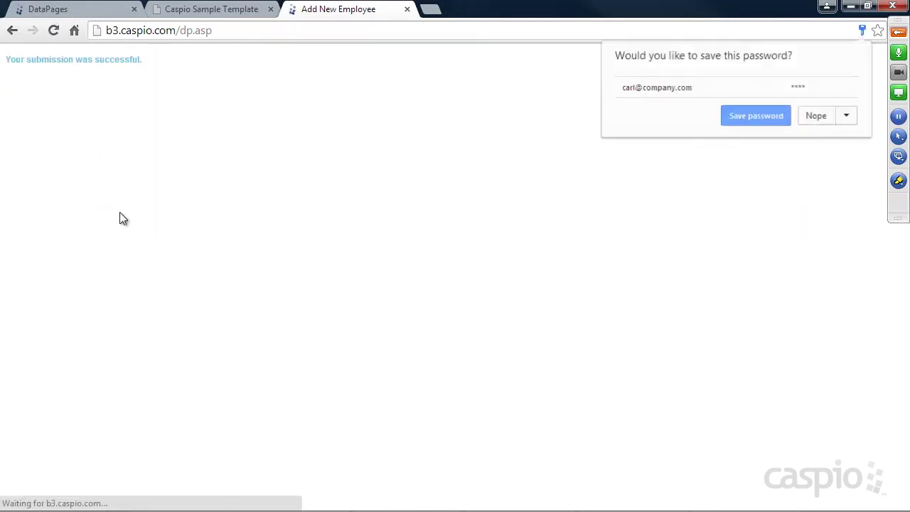
click(746, 118)
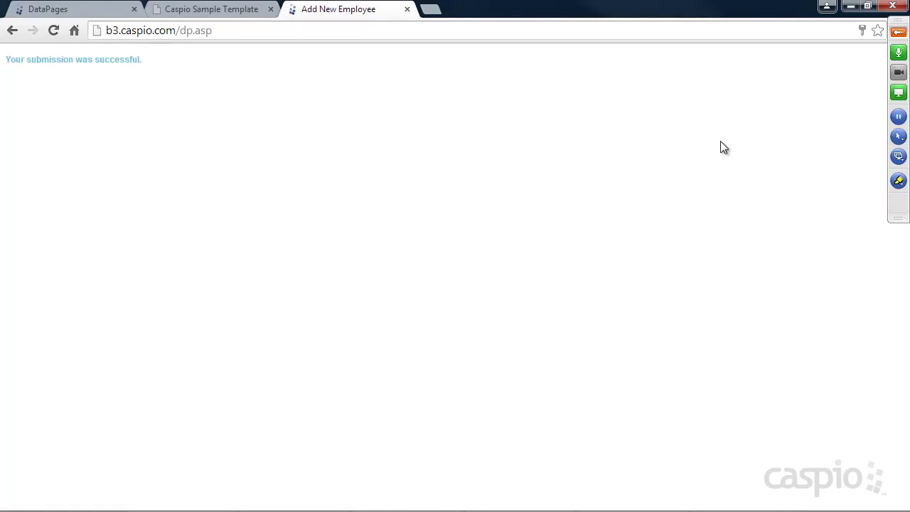
Close the deployment settings and open the tbl_employees table.
click(108, 16)
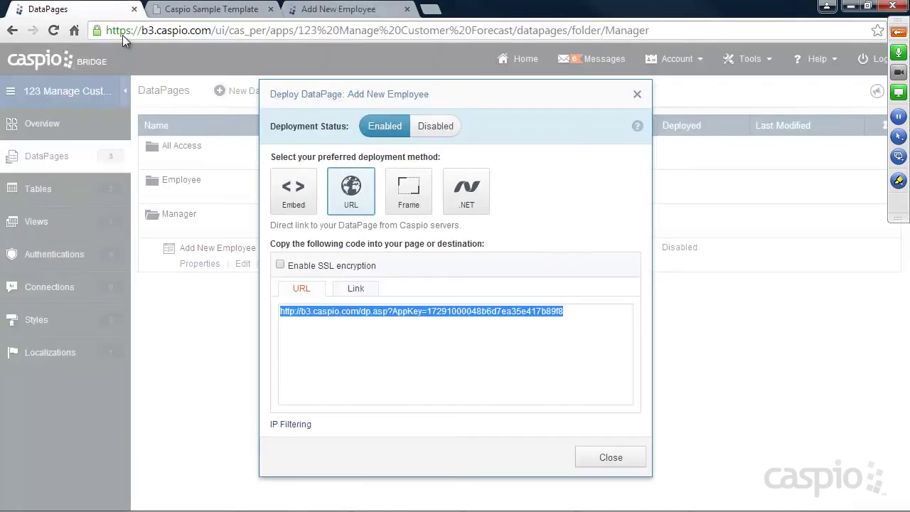
click(632, 463)
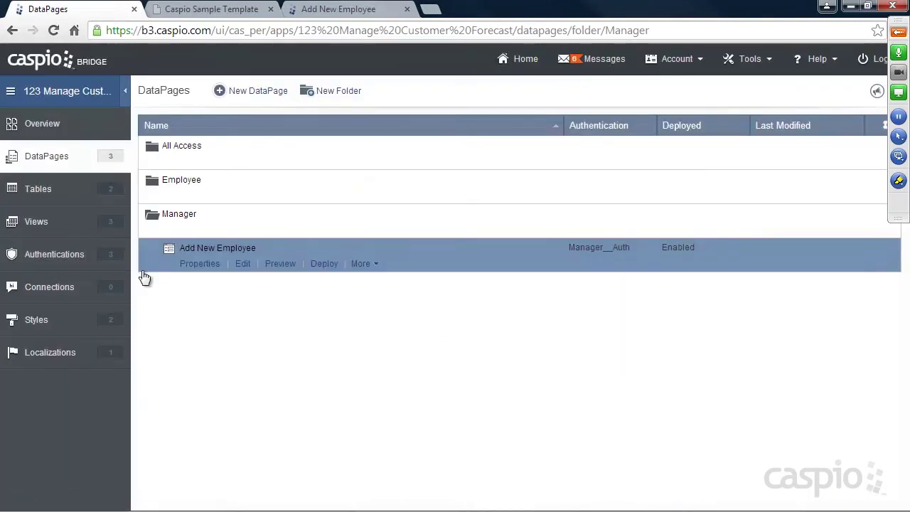
click(50, 190)
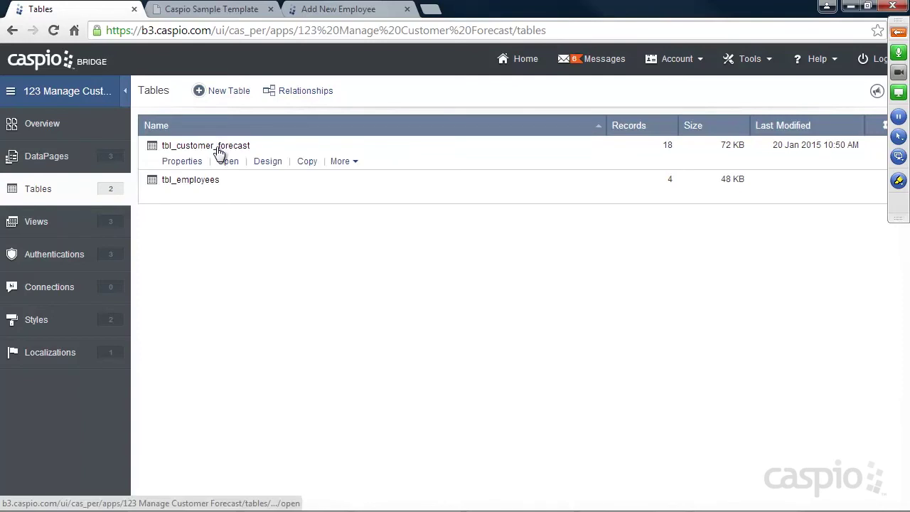
click(226, 197)
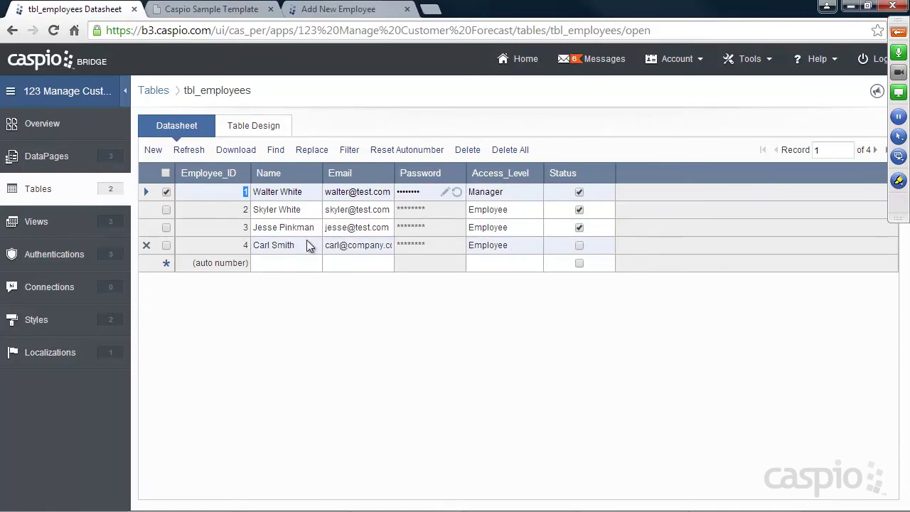
Open the Filter_Active_Employees view, which shows only the two active employees.
click(26, 224)
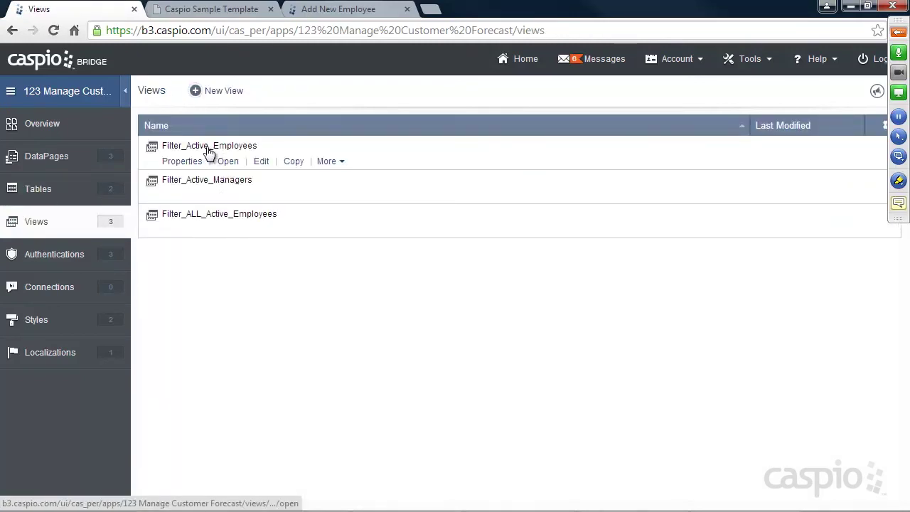
click(228, 162)
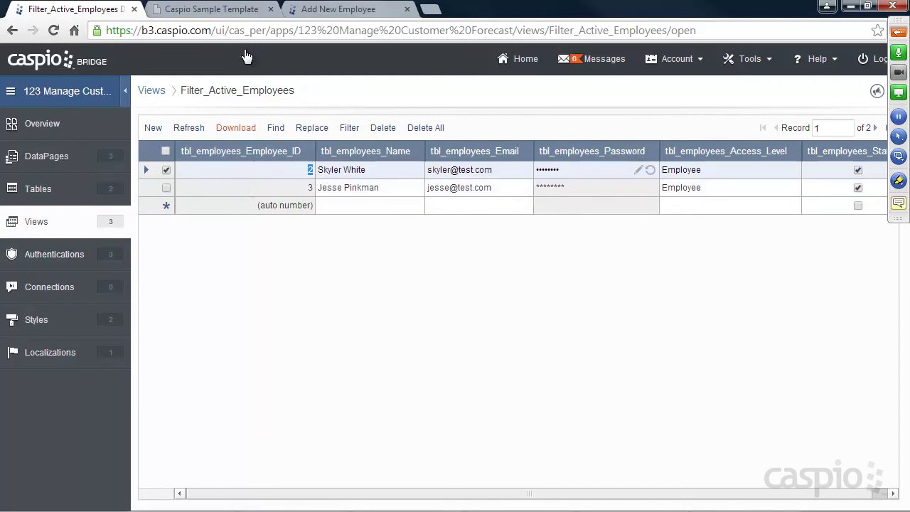
click(245, 9)
Log out of the portal and try the new employee's email and password; authentication fails.
click(279, 122)
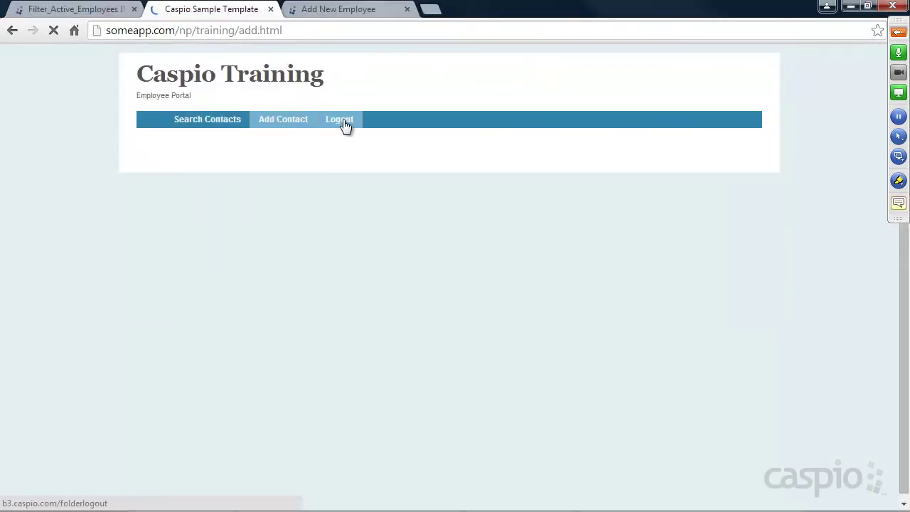
click(341, 122)
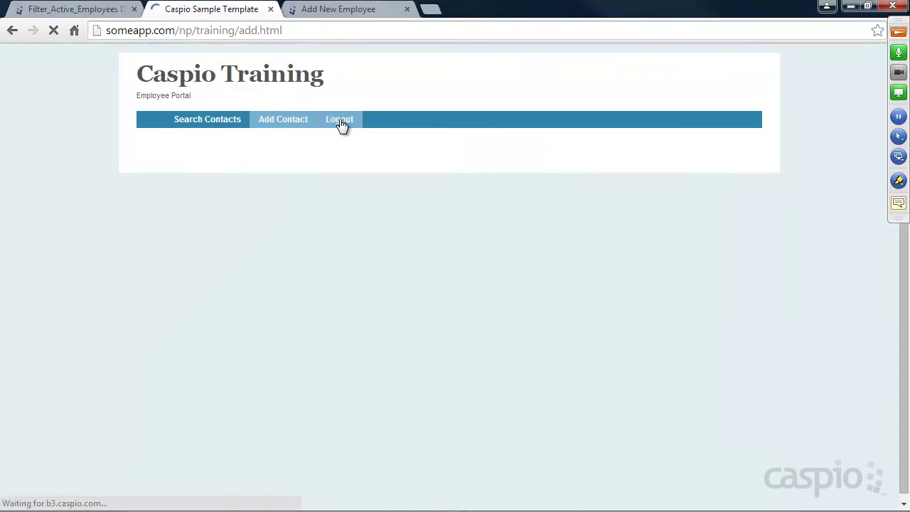
drag(271, 161, 11, 153)
text(carl@)
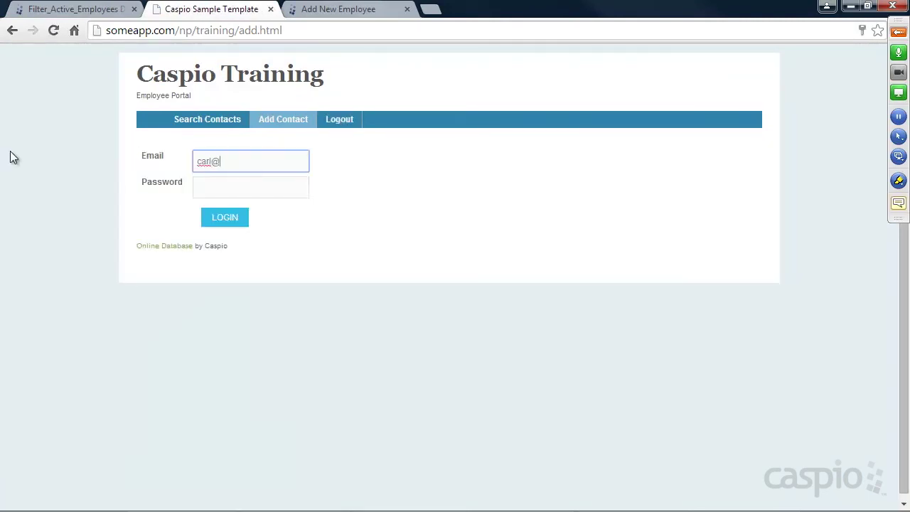
text(company.com)
key(Tab)
text(test)
key(Return)
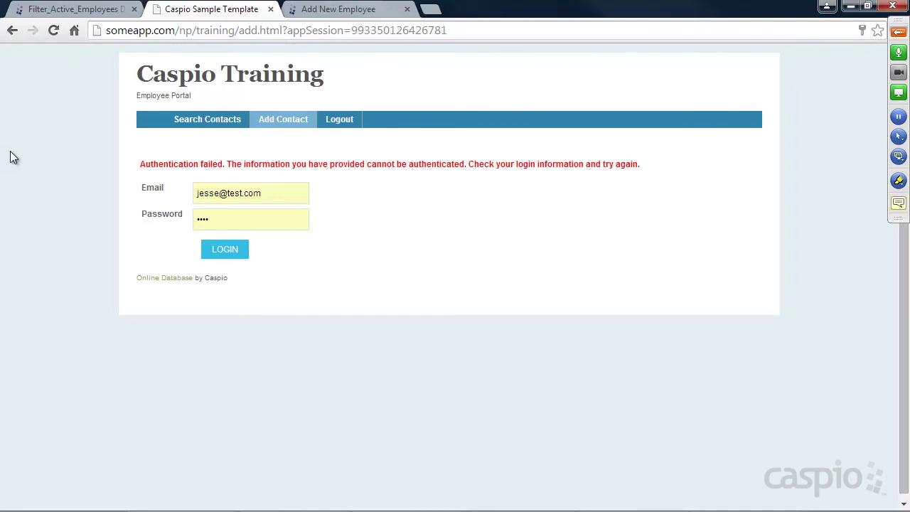
click(76, 8)
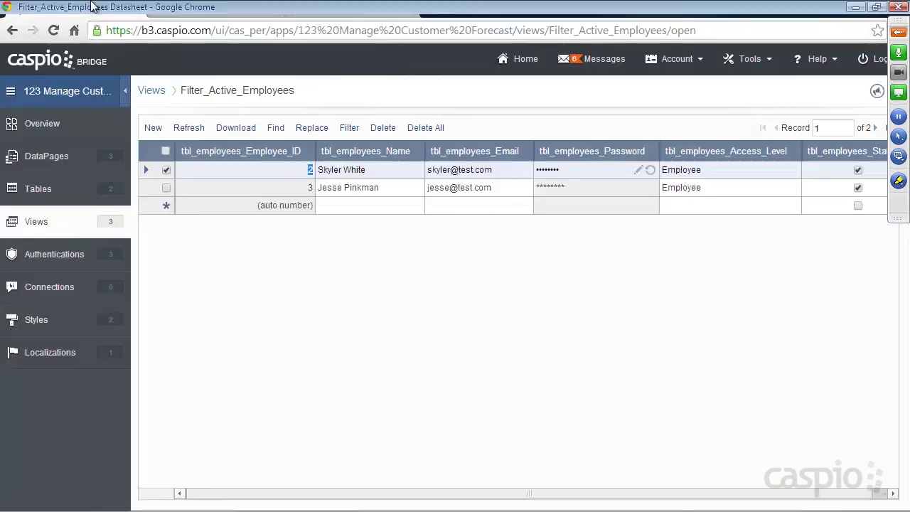
Tick the new employee's Status in tbl_employees to make them active.
click(39, 193)
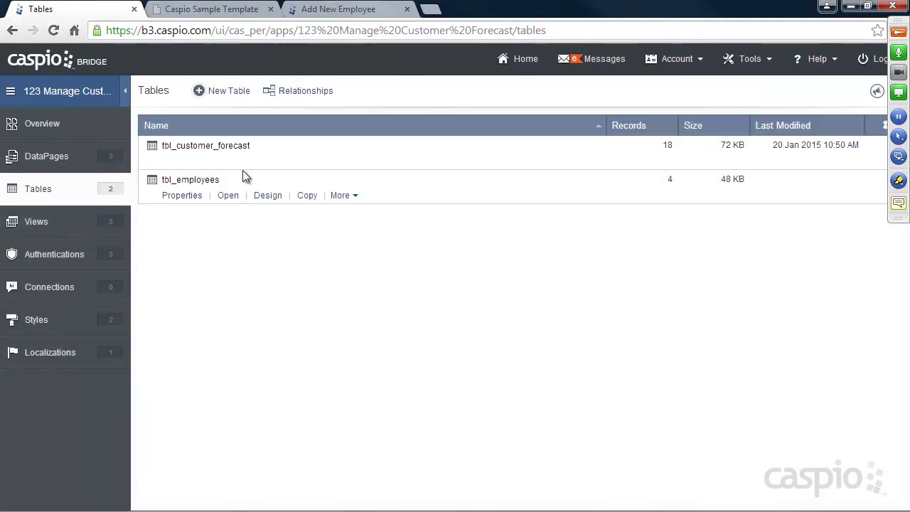
click(226, 195)
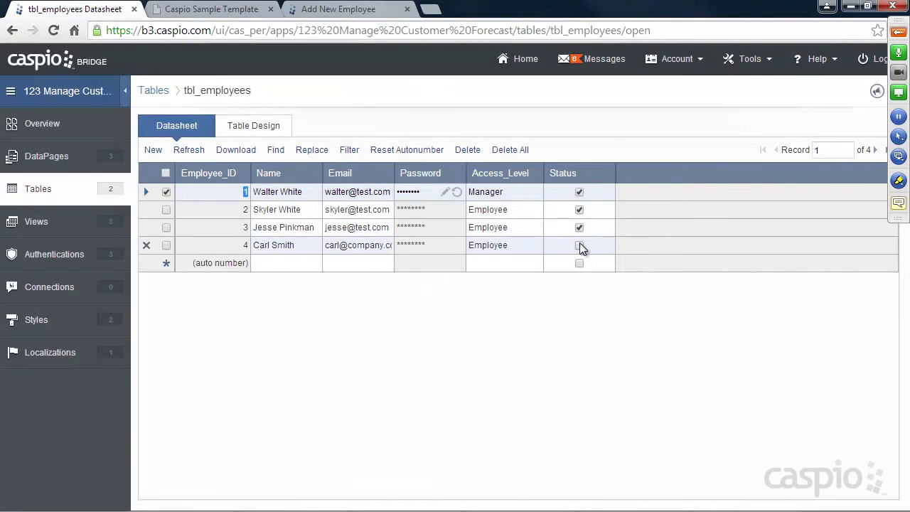
click(578, 245)
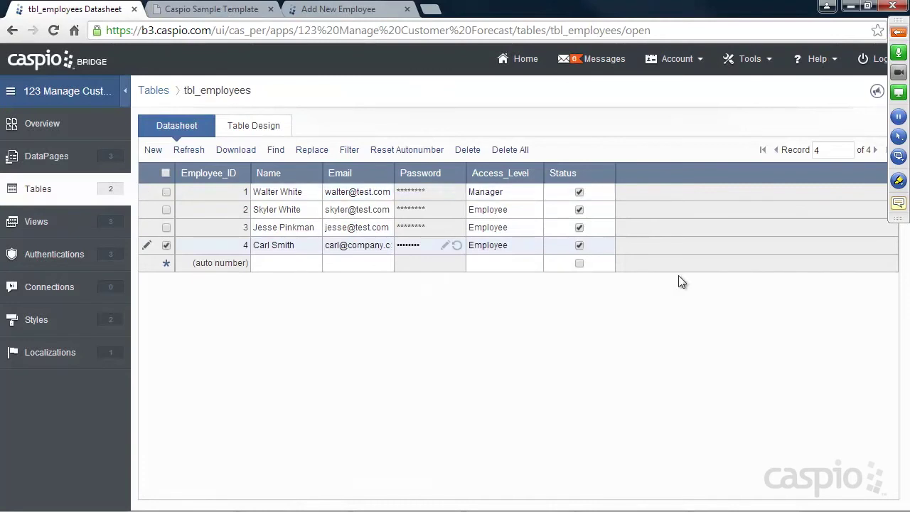
click(63, 195)
Sign into the portal with the new employee's email and dismiss the save-password prompt.
click(206, 8)
click(53, 34)
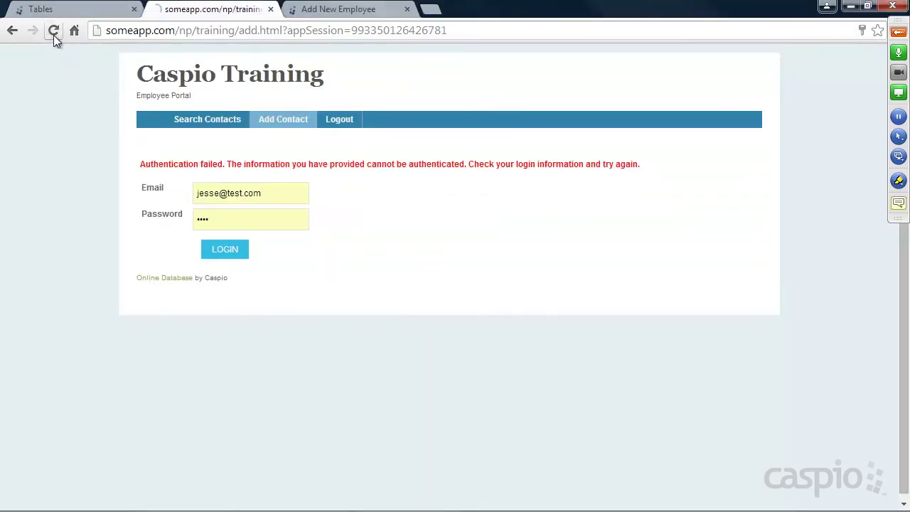
drag(270, 191, 0, 177)
text(carl@company.com)
key(Tab)
key(Return)
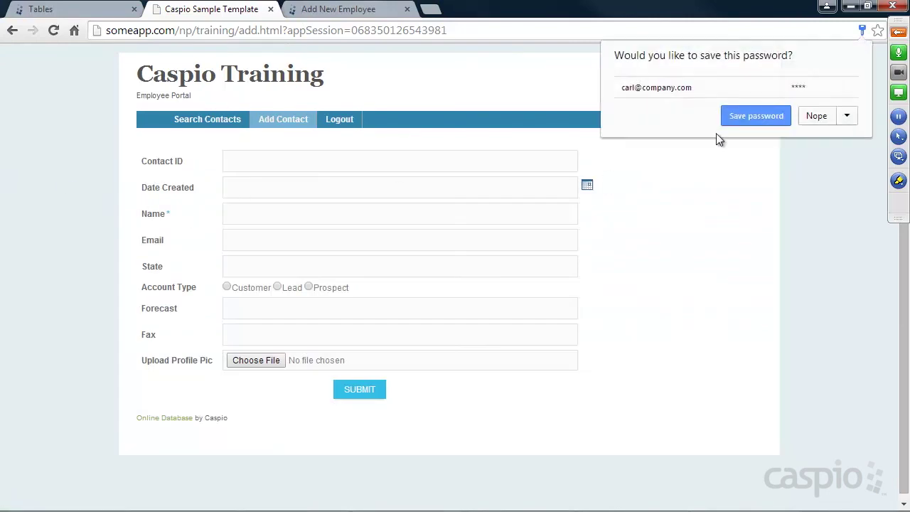
click(739, 118)
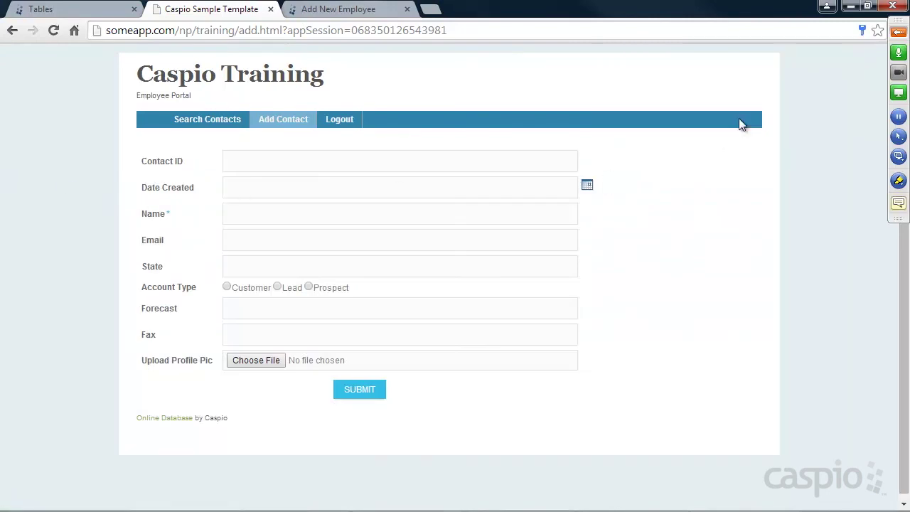
Submit a contact with ID 344, Date Created 01/21/2015 and name 'sadfasdfasdfasd'.
click(409, 165)
text(344)
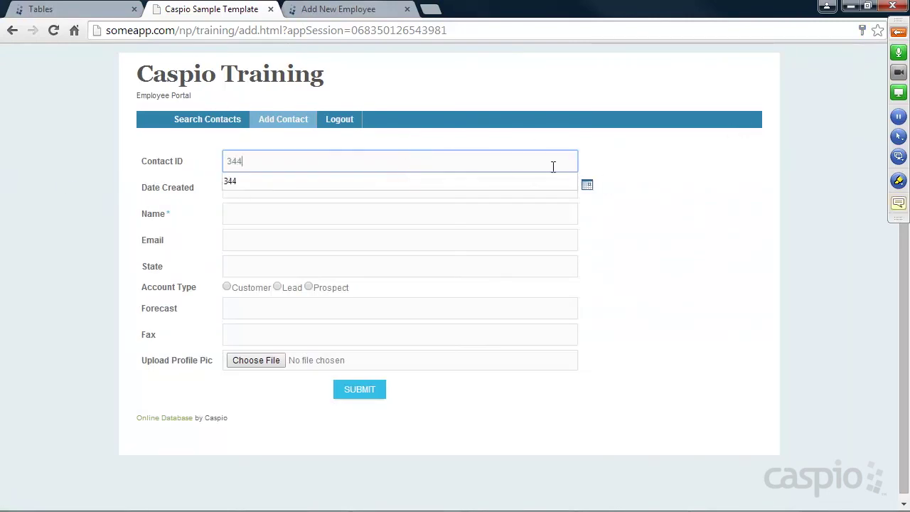
click(587, 186)
click(636, 262)
click(320, 214)
text(sadfasdfasdfasd)
click(362, 395)
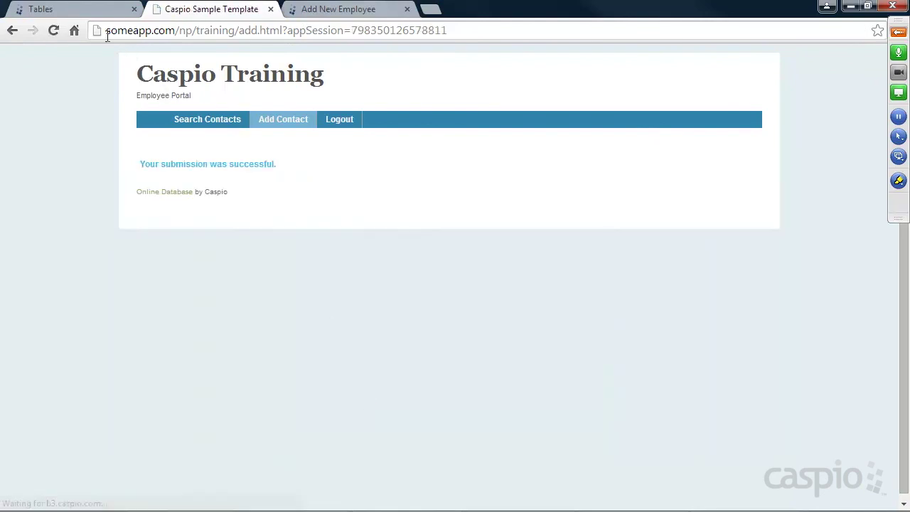
click(117, 10)
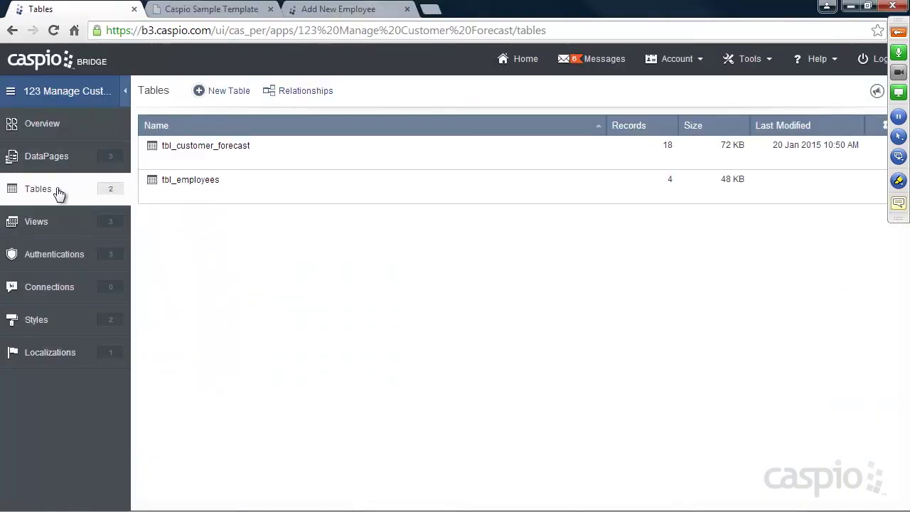
Check tbl_customer_forecast to confirm contact 344 has Employee_ID 4.
click(235, 163)
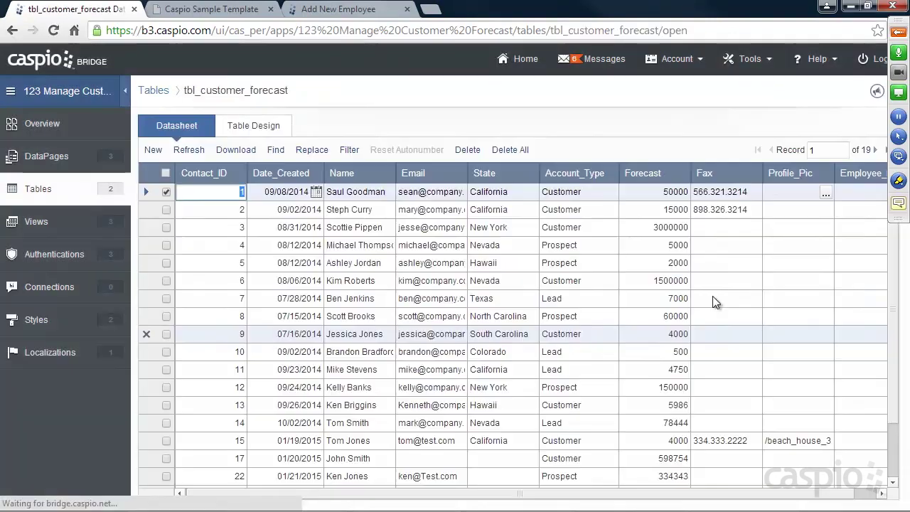
scroll(742, 297, down, 7)
key(Down)
key(Down)
key(Down)
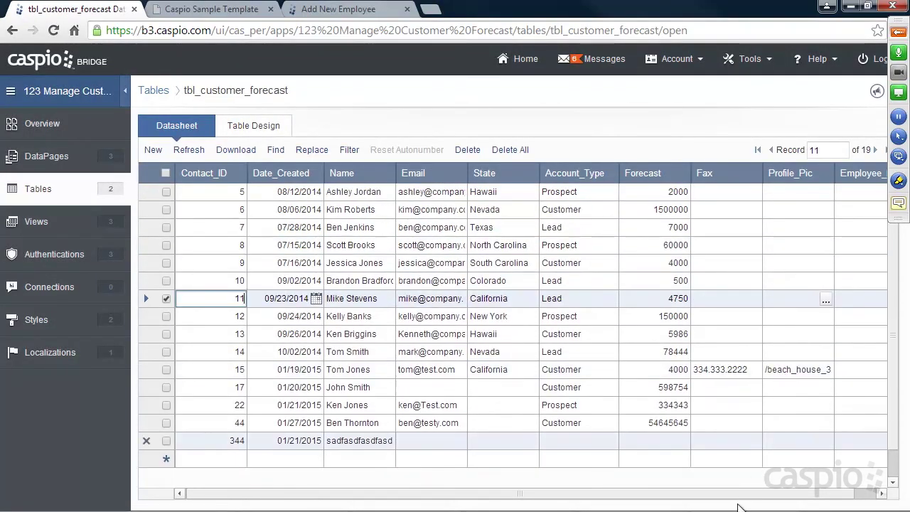
key(Tab)
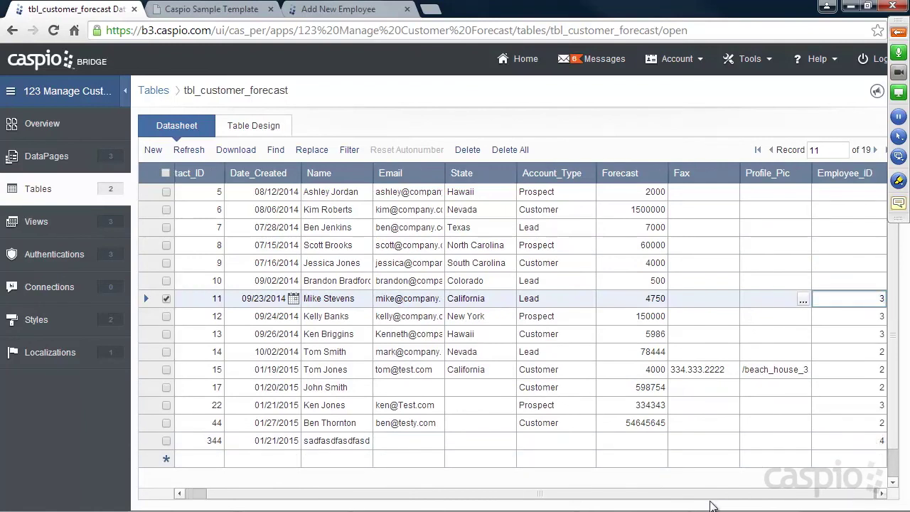
drag(707, 496, 683, 498)
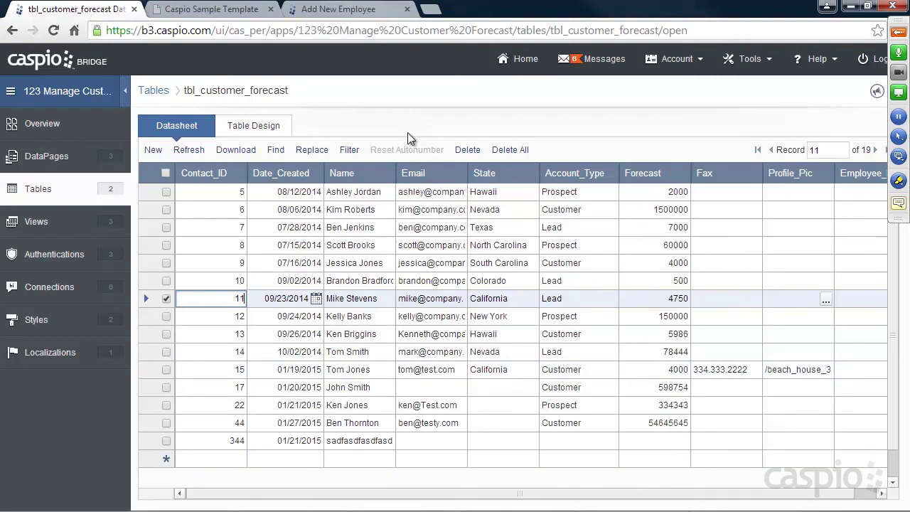
click(61, 157)
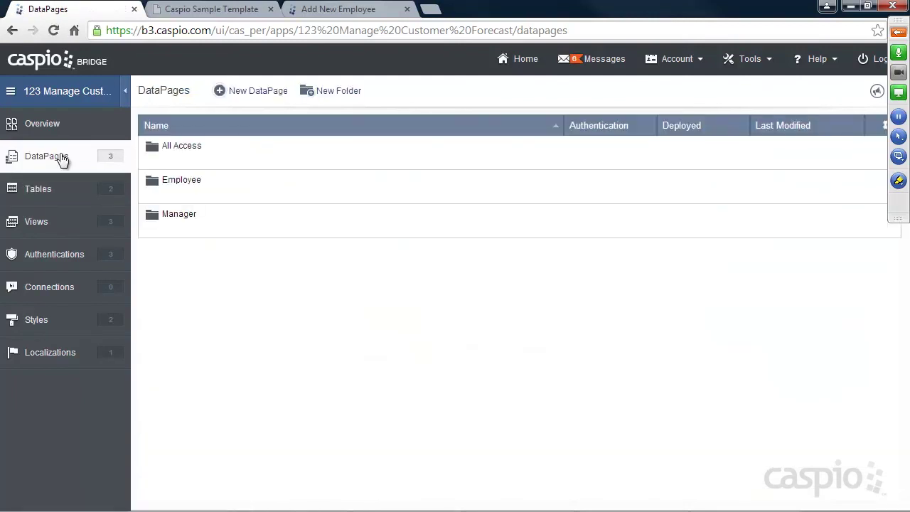
Review the manage-all-employees and submitted-forecasts report items in Notepad, then expand the Manager folder.
mouse_move(177, 233)
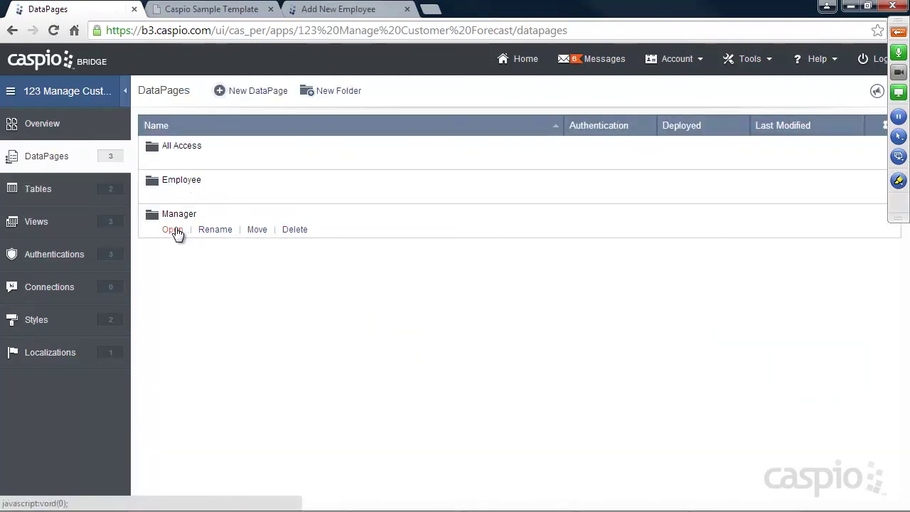
mouse_move(622, 506)
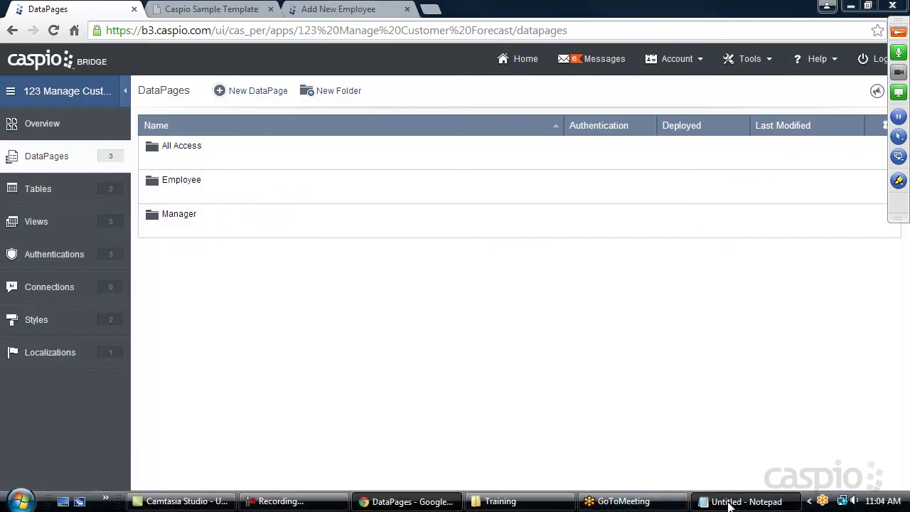
click(729, 505)
drag(219, 265, 17, 266)
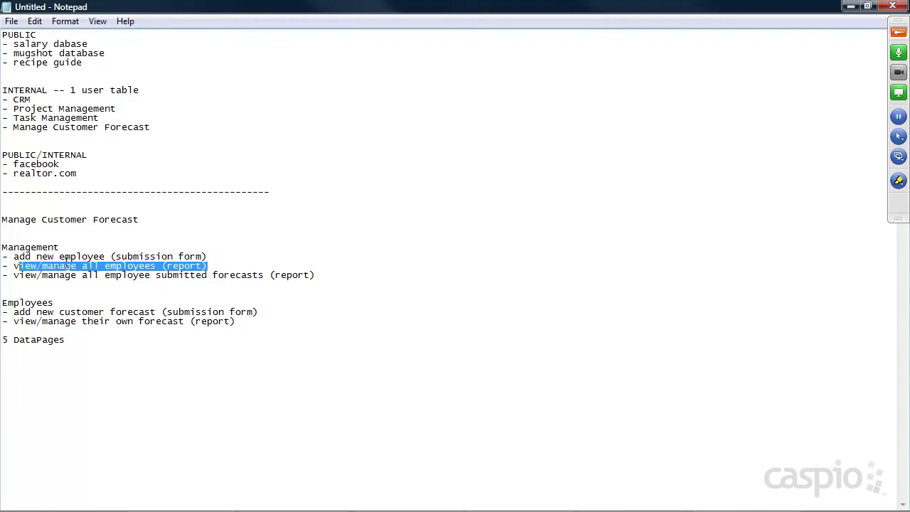
drag(331, 278, 35, 277)
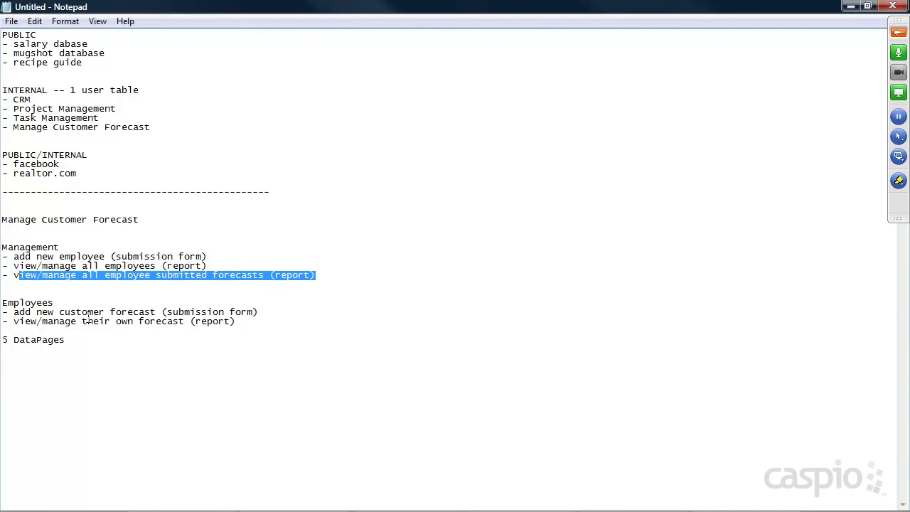
click(850, 5)
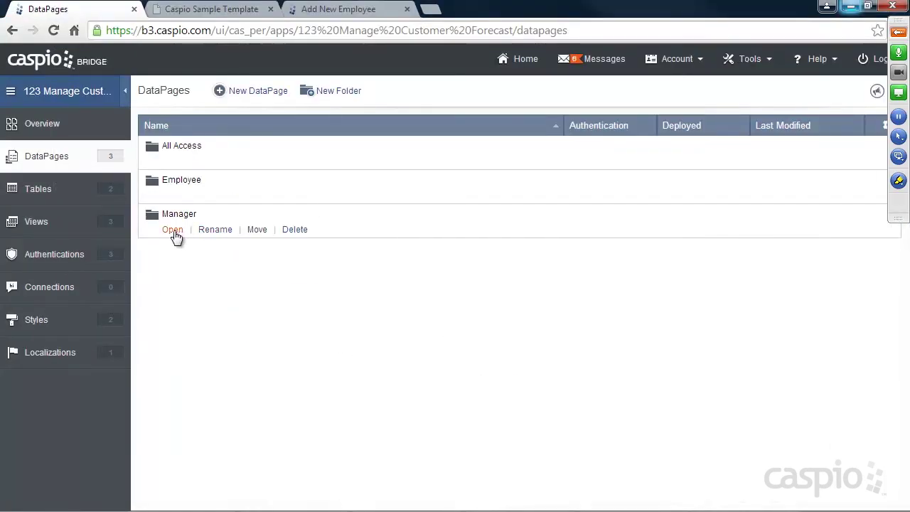
click(173, 229)
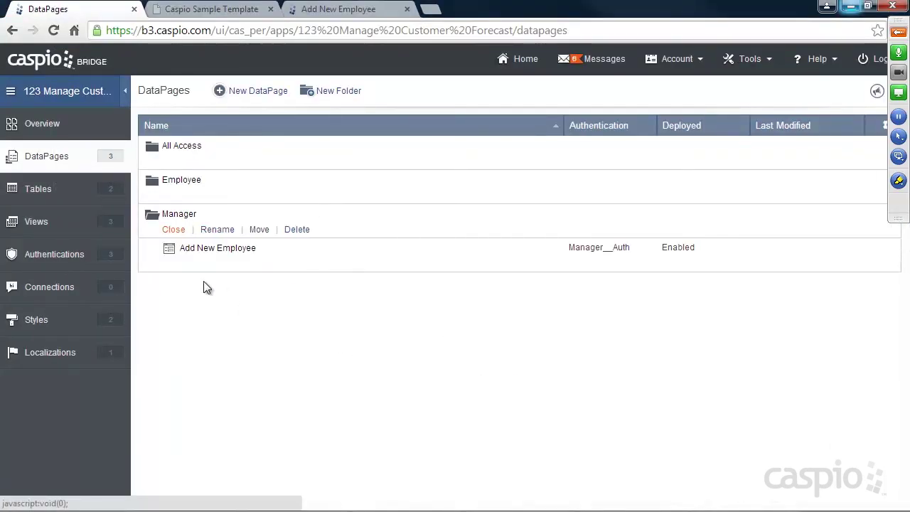